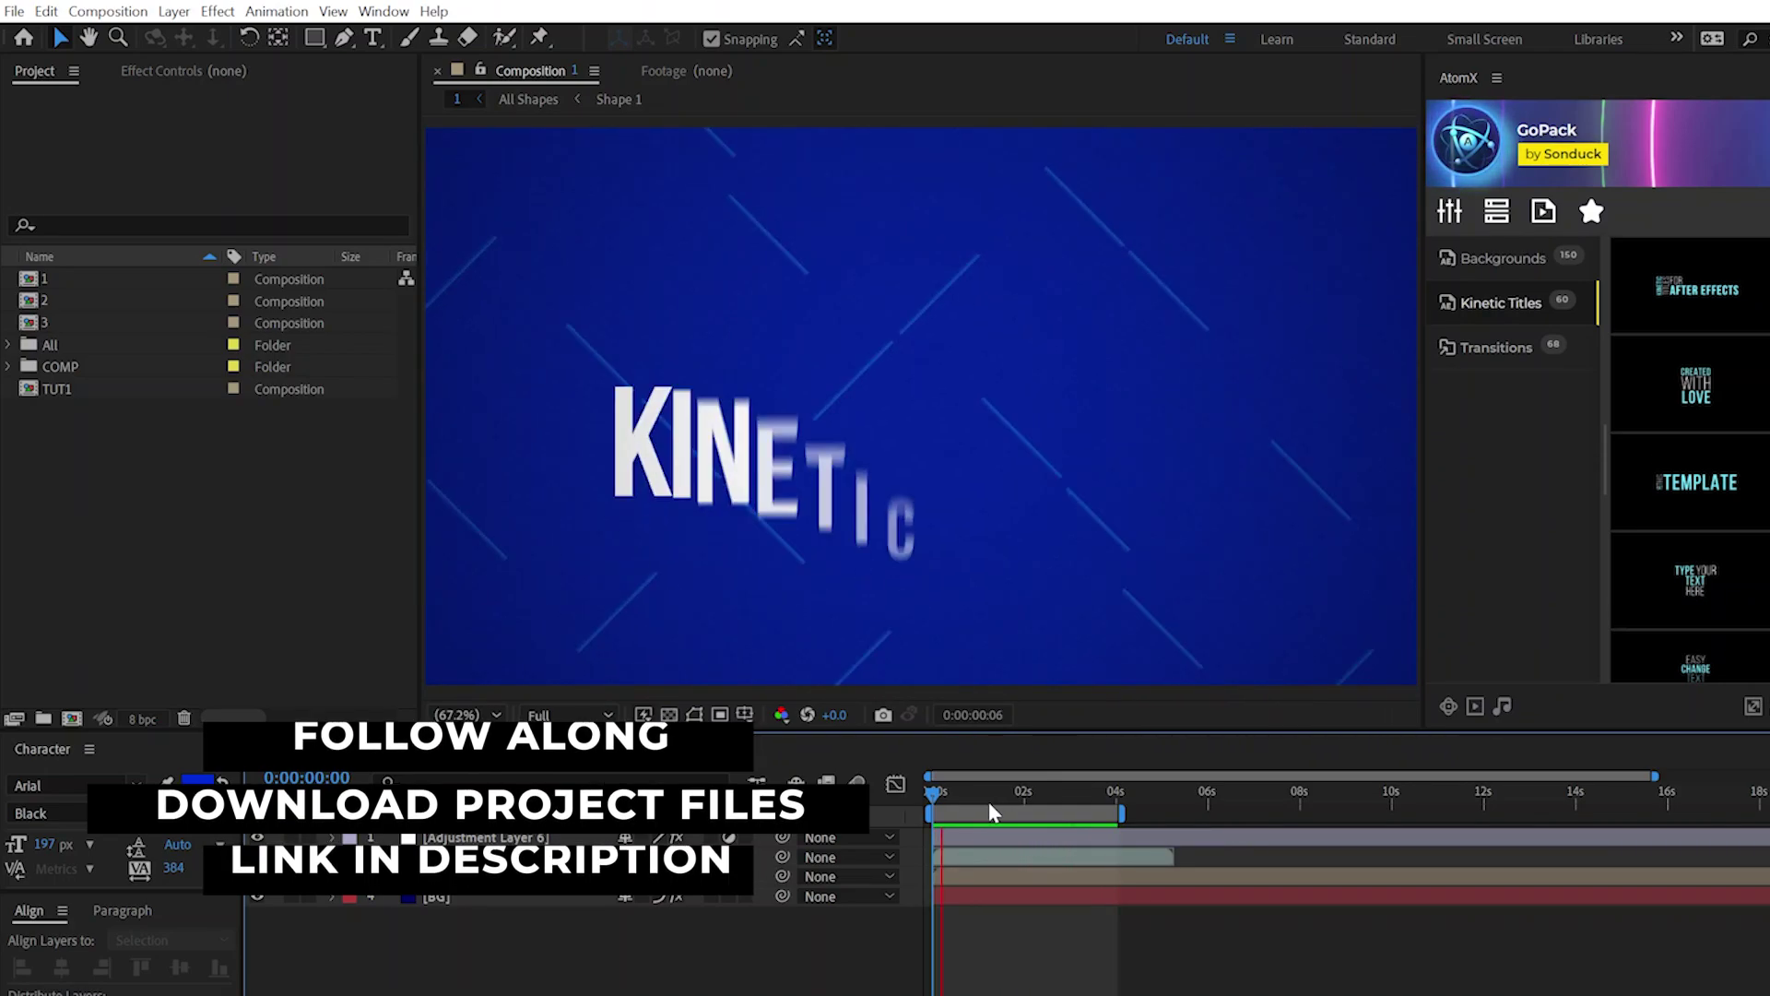
- Add a full-frame 1920×1080 solid named Shape to the TUT1 composition
{"action": "left_click", "coordinate": [595, 747]}
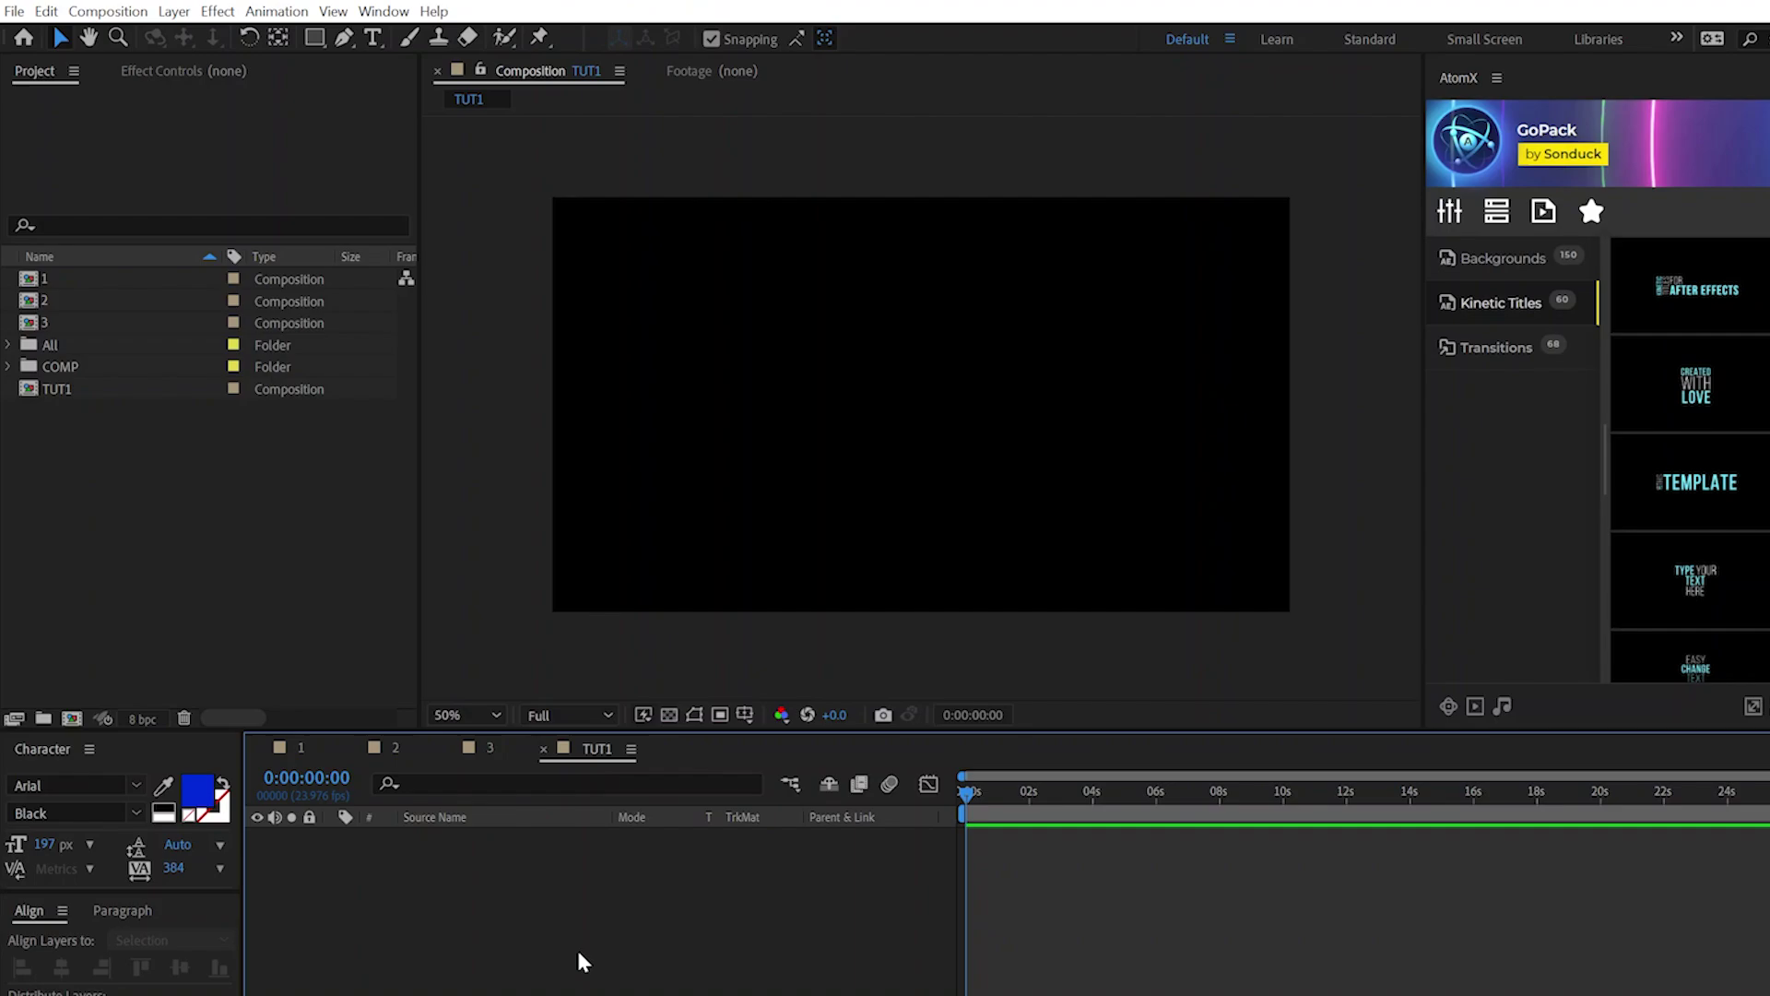
{"action": "left_click", "coordinate": [174, 11]}
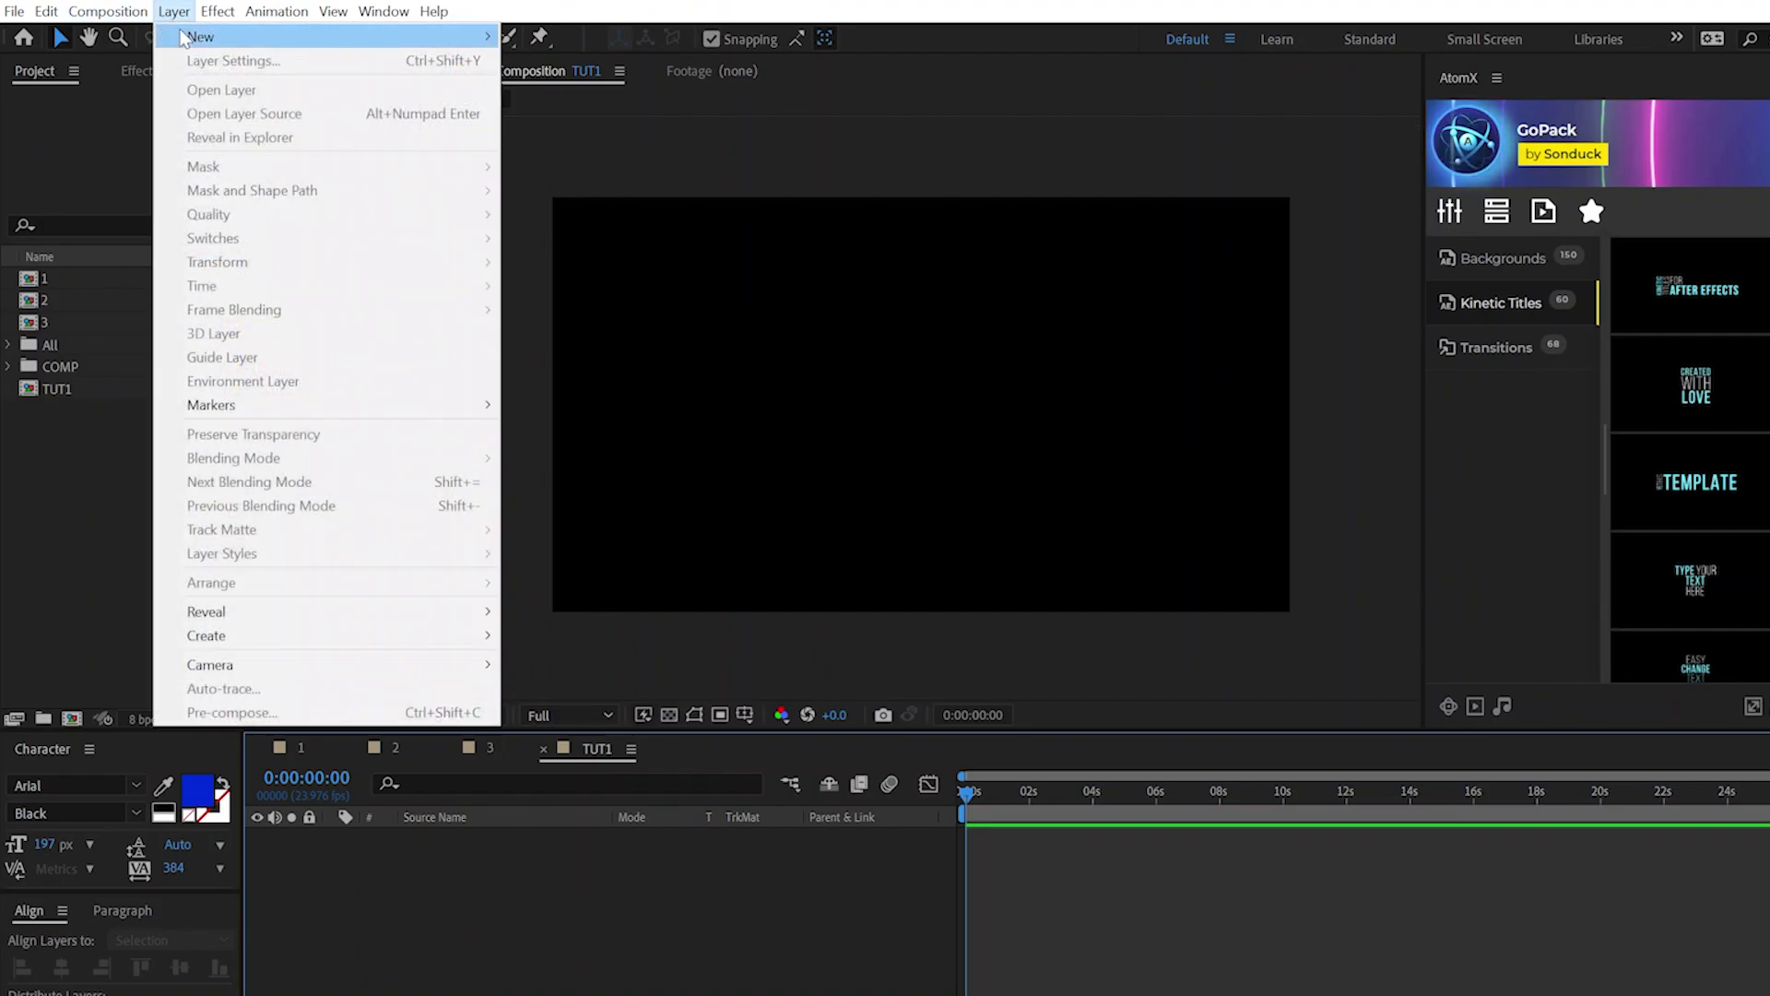
{"action": "mouse_move", "coordinate": [200, 36]}
{"action": "left_click", "coordinate": [710, 60]}
{"action": "left_click", "coordinate": [1079, 783]}
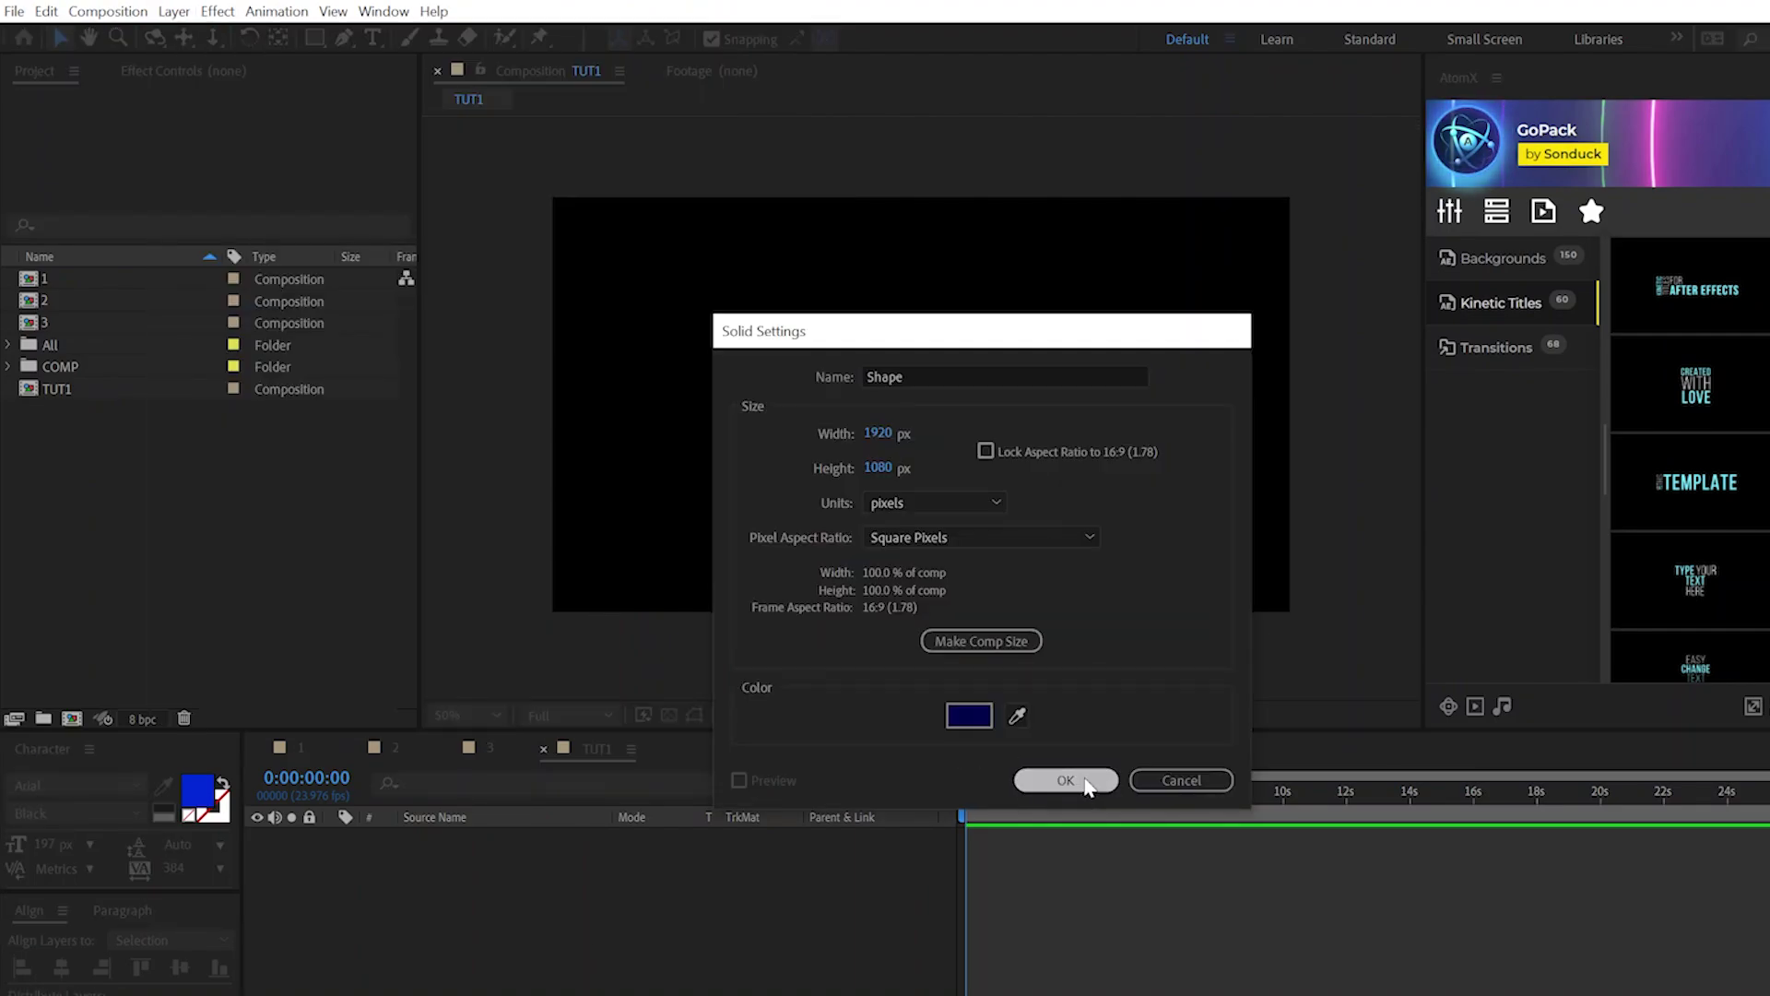
- Apply a Gradient Ramp to Shape with blue colours, running left to right
{"action": "left_click", "coordinate": [216, 13]}
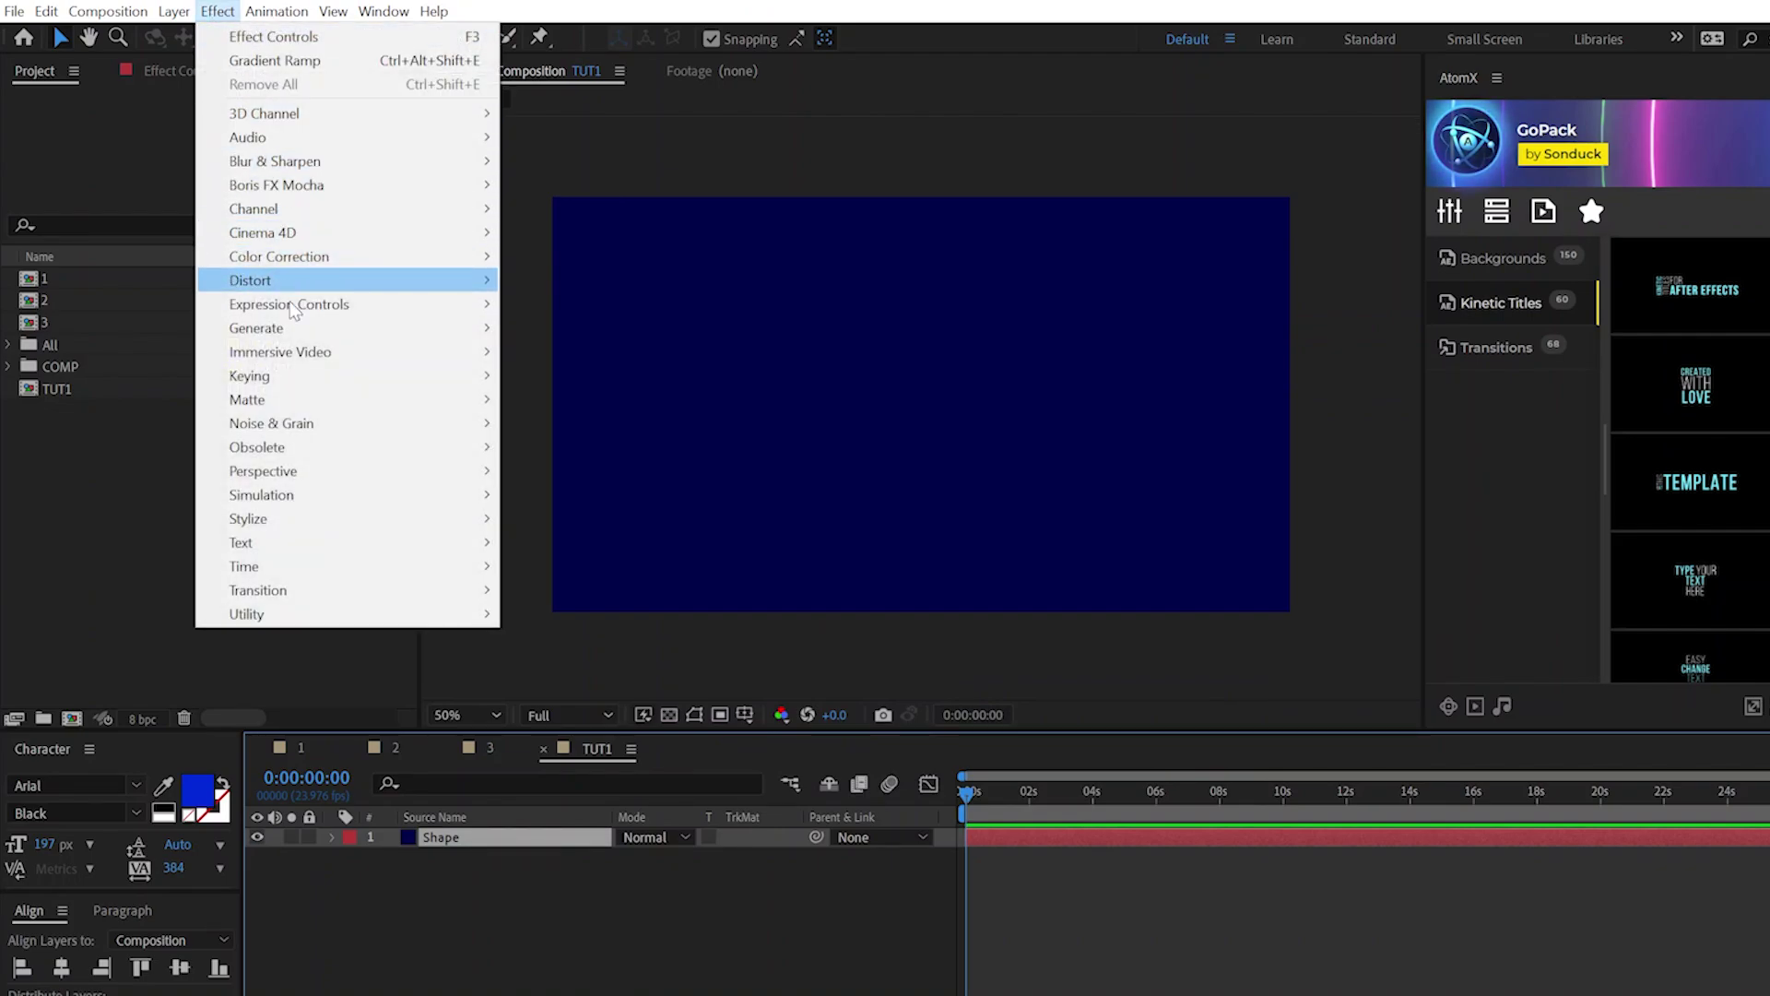
{"action": "mouse_move", "coordinate": [290, 329]}
{"action": "left_click", "coordinate": [575, 733]}
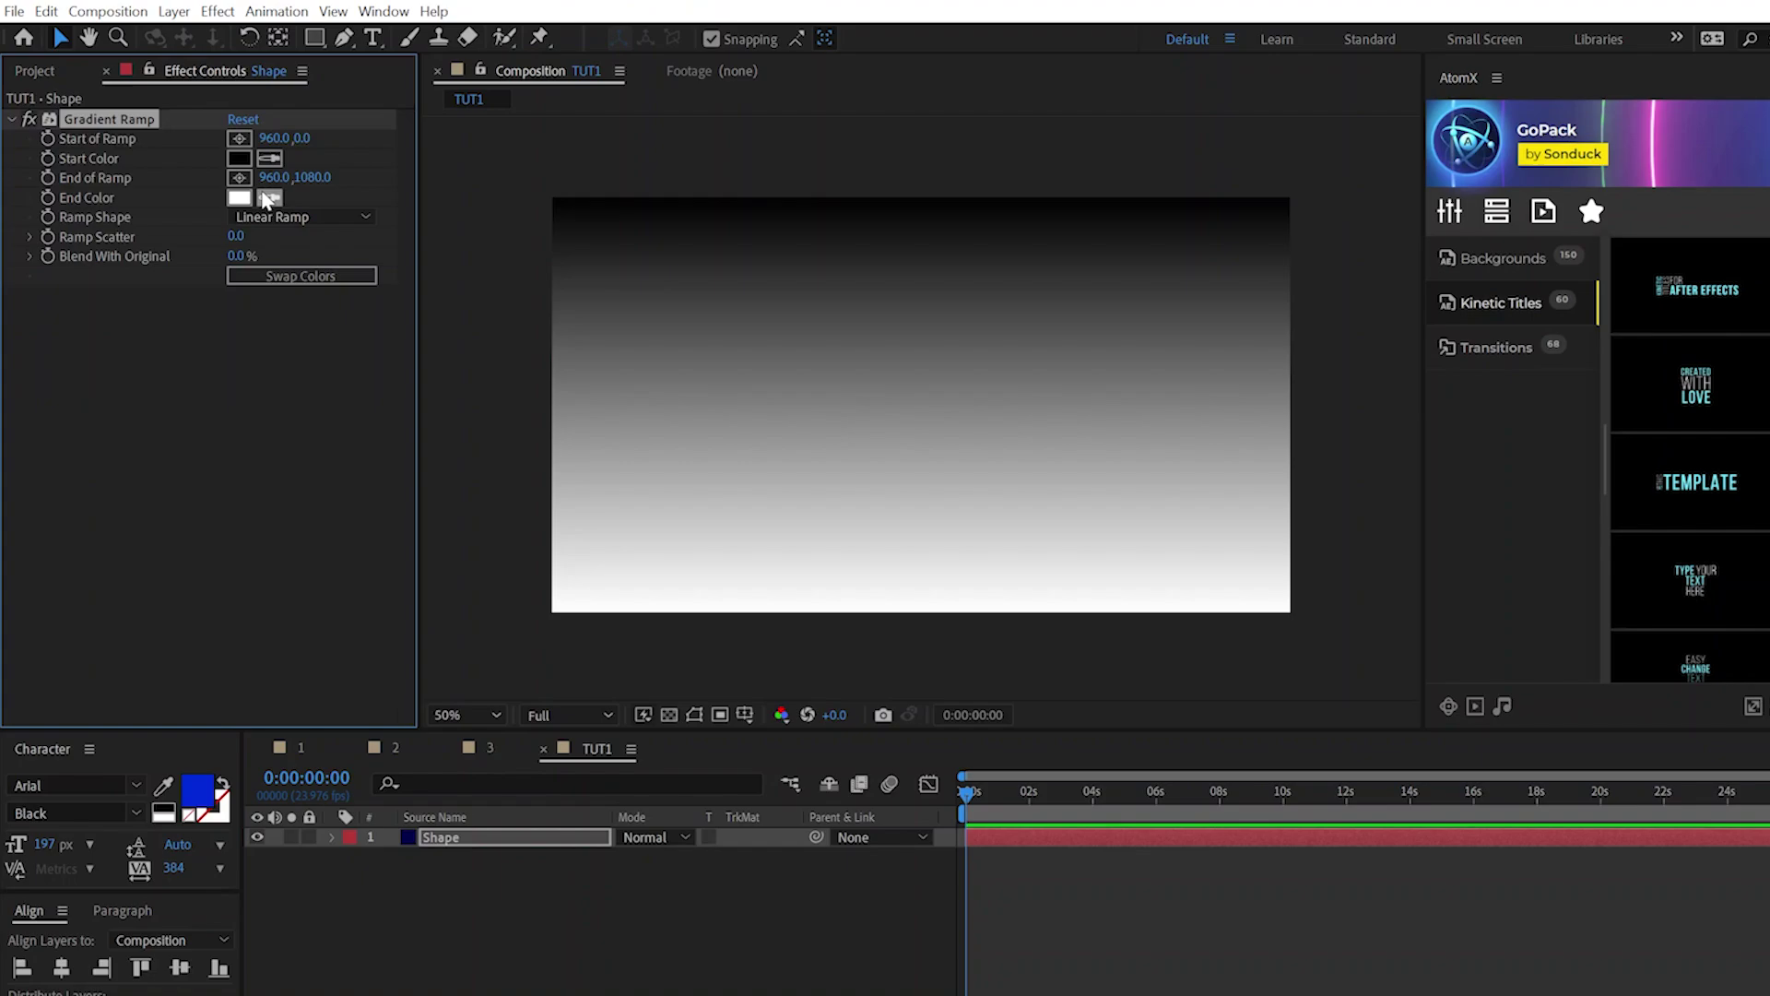
{"action": "left_click", "coordinate": [239, 157]}
{"action": "left_click_drag", "start_coordinate": [1001, 557], "coordinate": [1006, 580]}
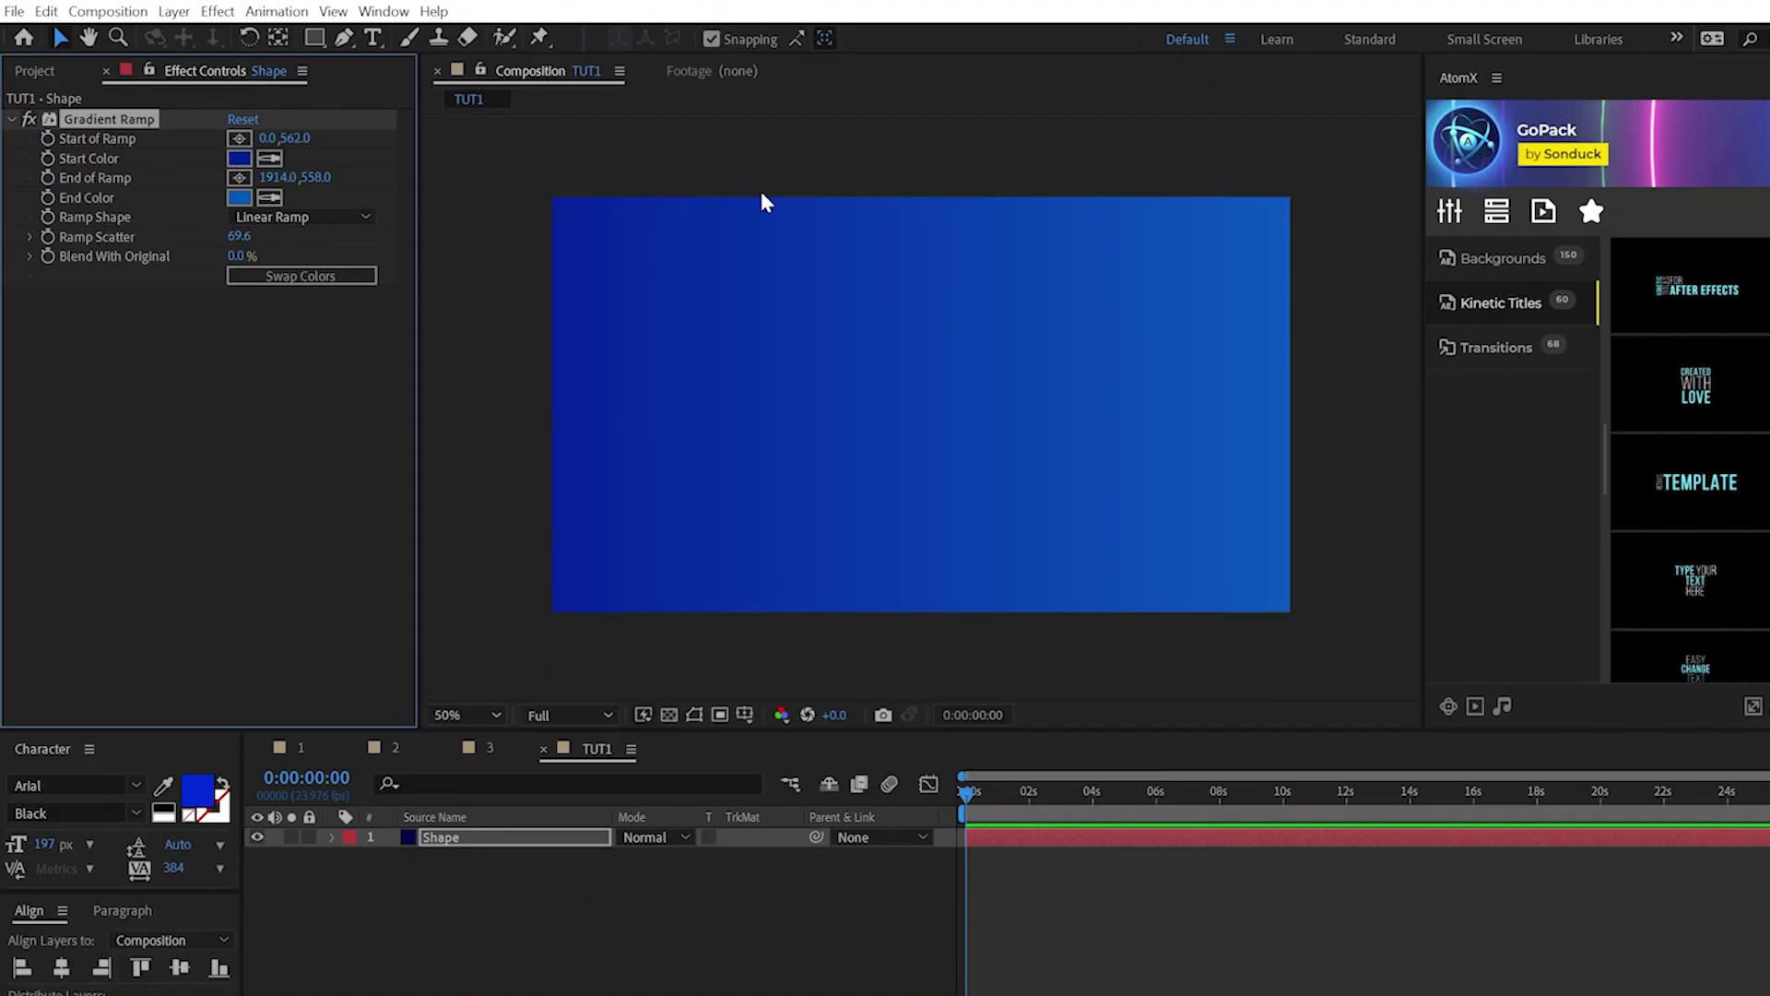
- Keyframe Shape's Scale at 0 s and about 1 s, width growing from 0%, then preview
{"action": "left_click", "coordinate": [419, 844]}
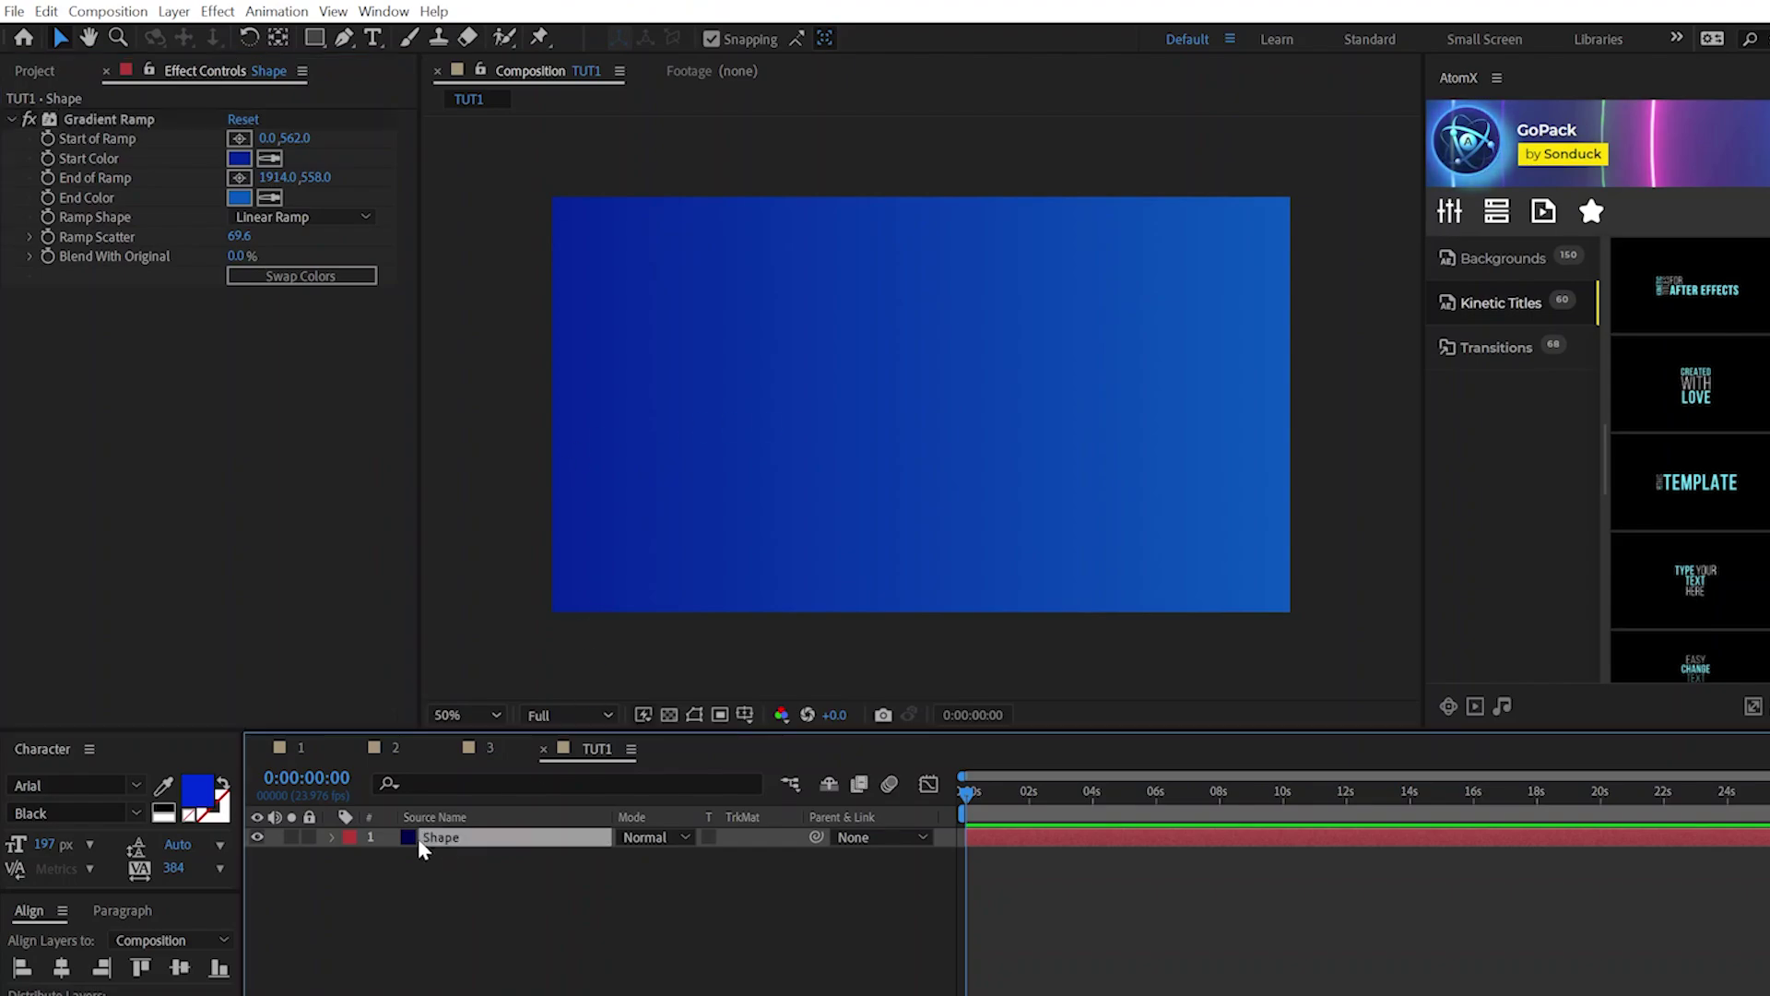
{"action": "left_click", "coordinate": [166, 13]}
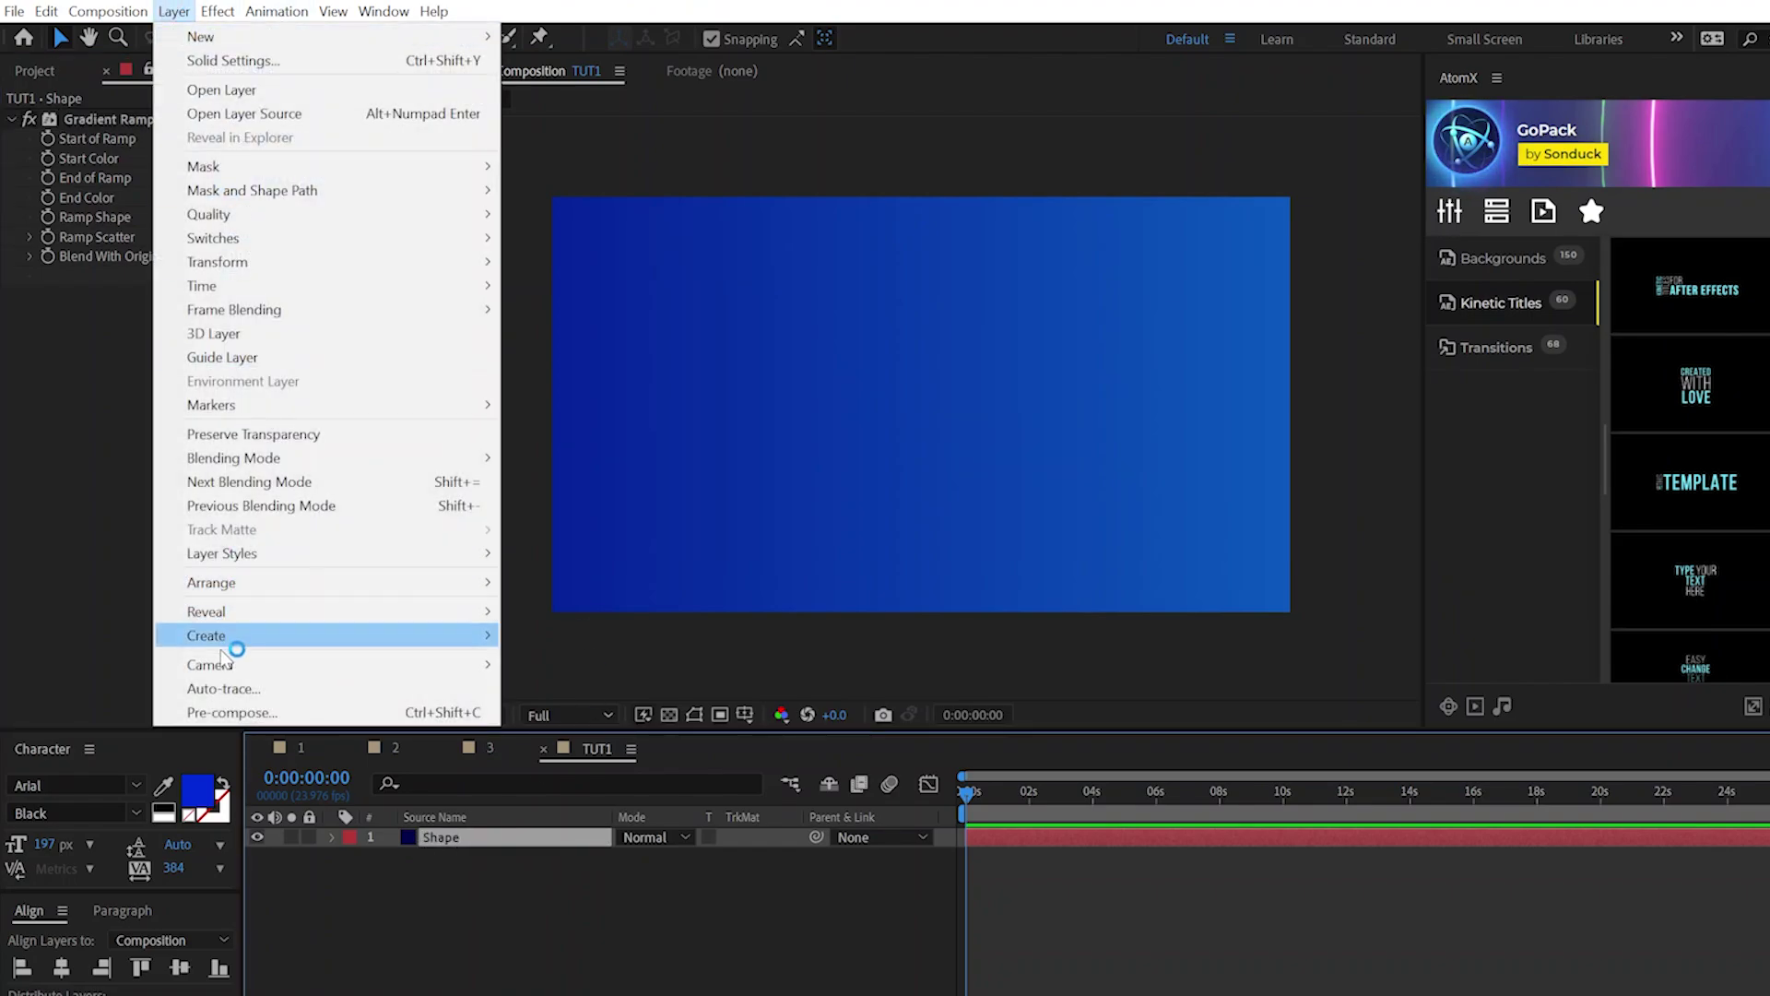
{"action": "left_click", "coordinate": [225, 711]}
{"action": "key", "text": "Escape"}
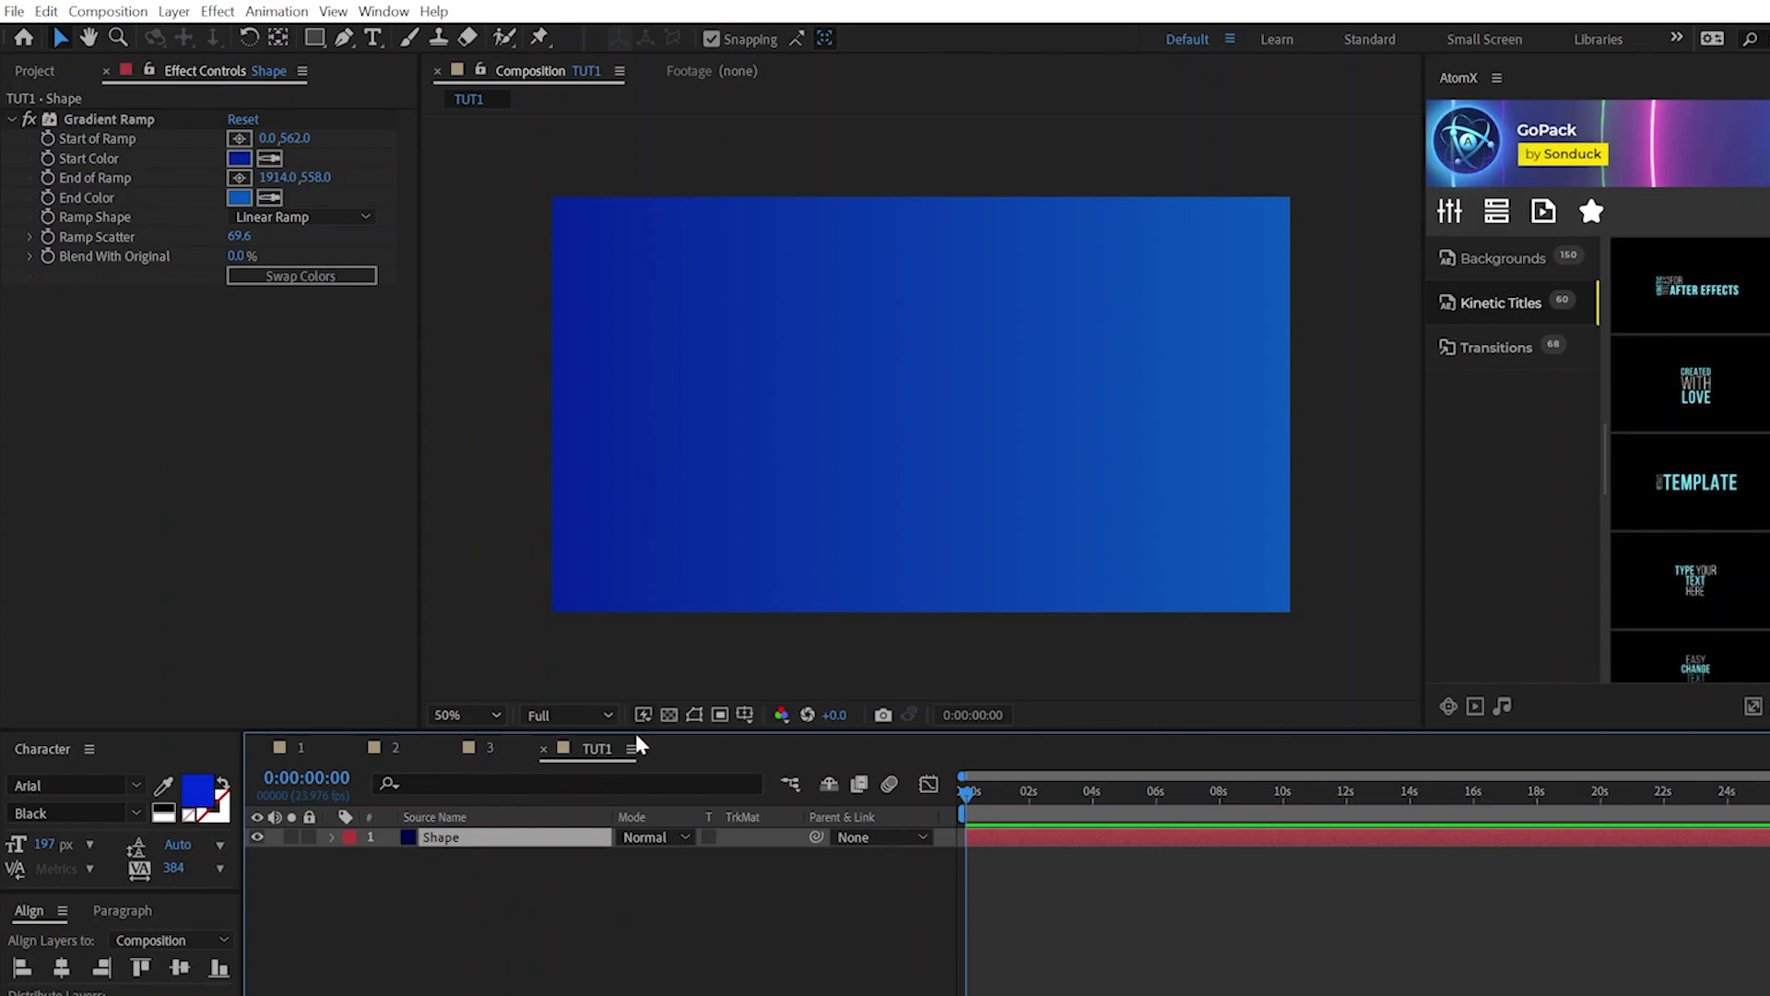
{"action": "key", "text": "s"}
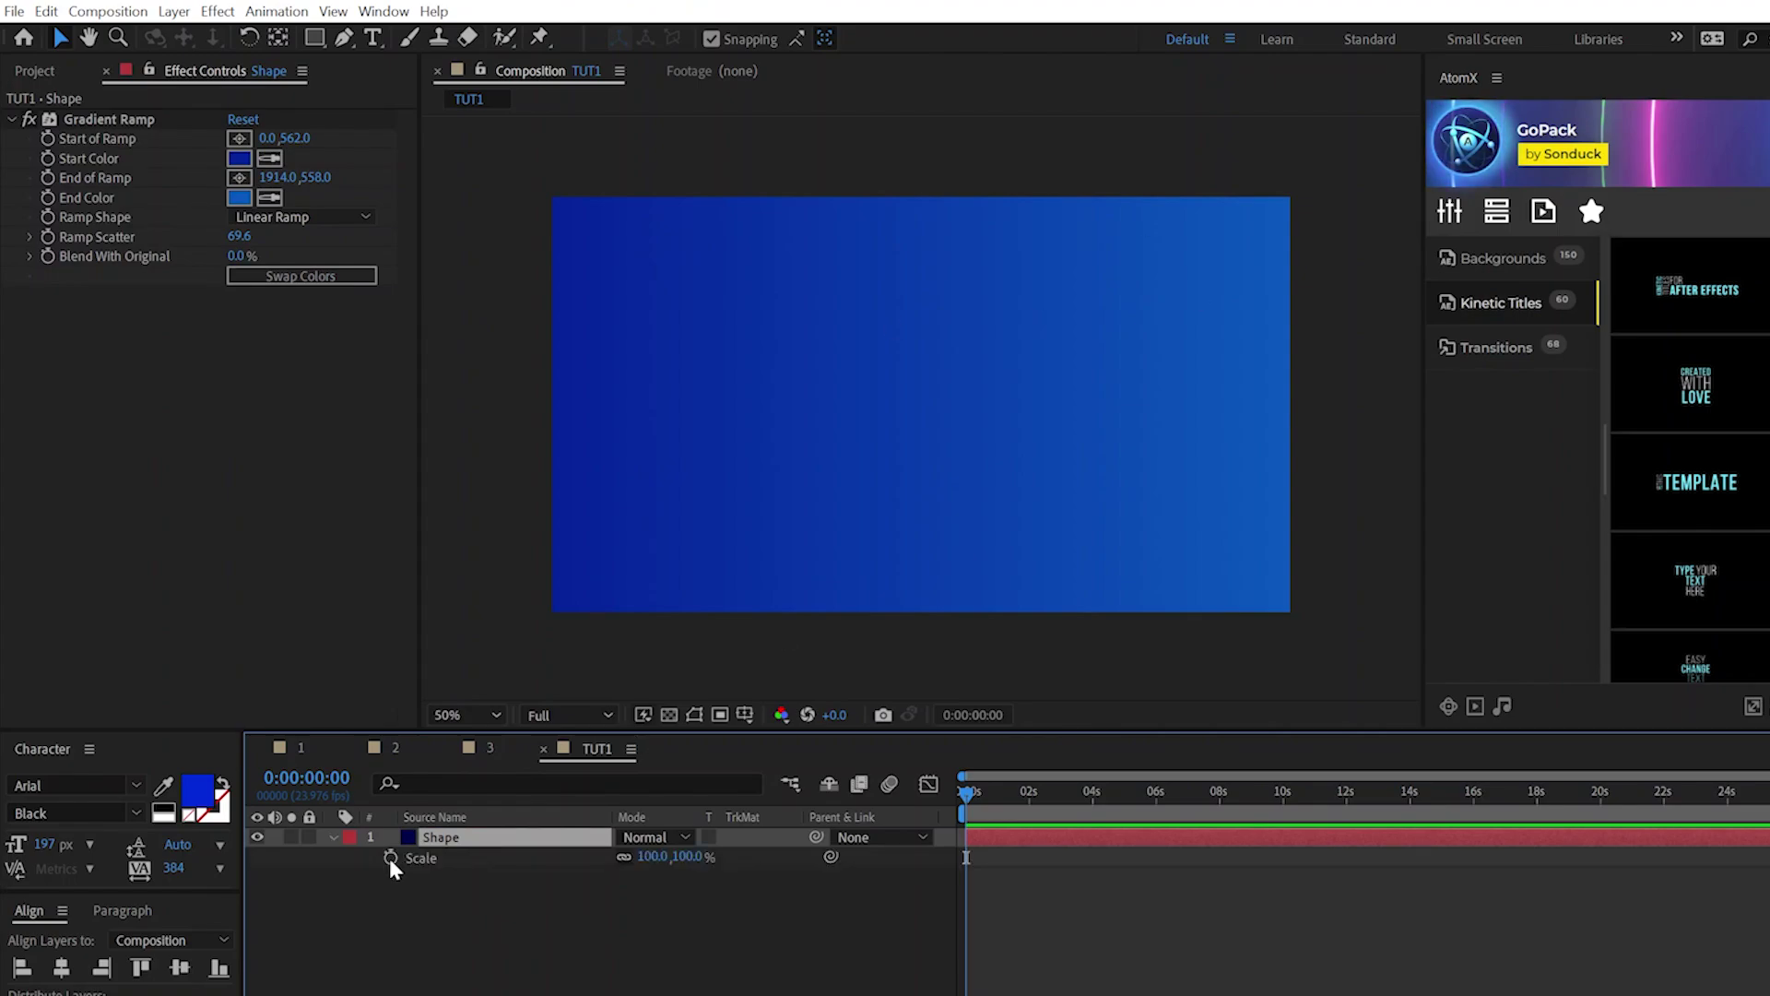
{"action": "left_click", "coordinate": [389, 858]}
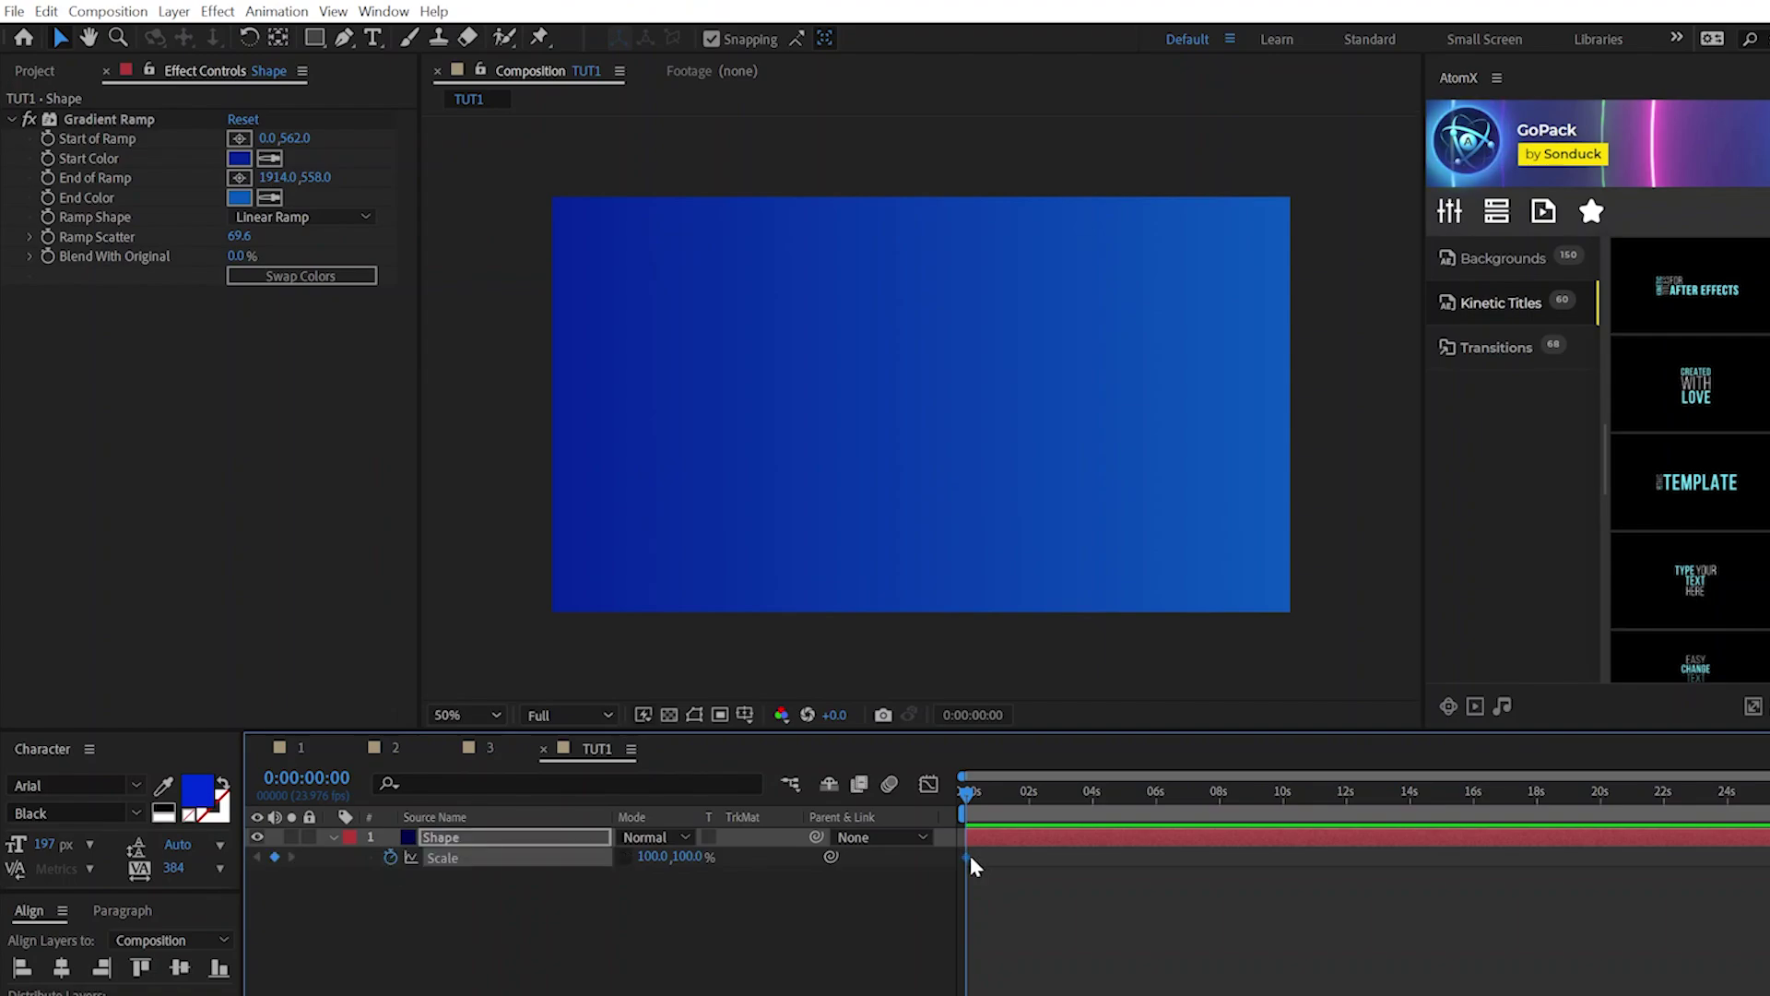
{"action": "left_click_drag", "start_coordinate": [968, 857], "coordinate": [1004, 857]}
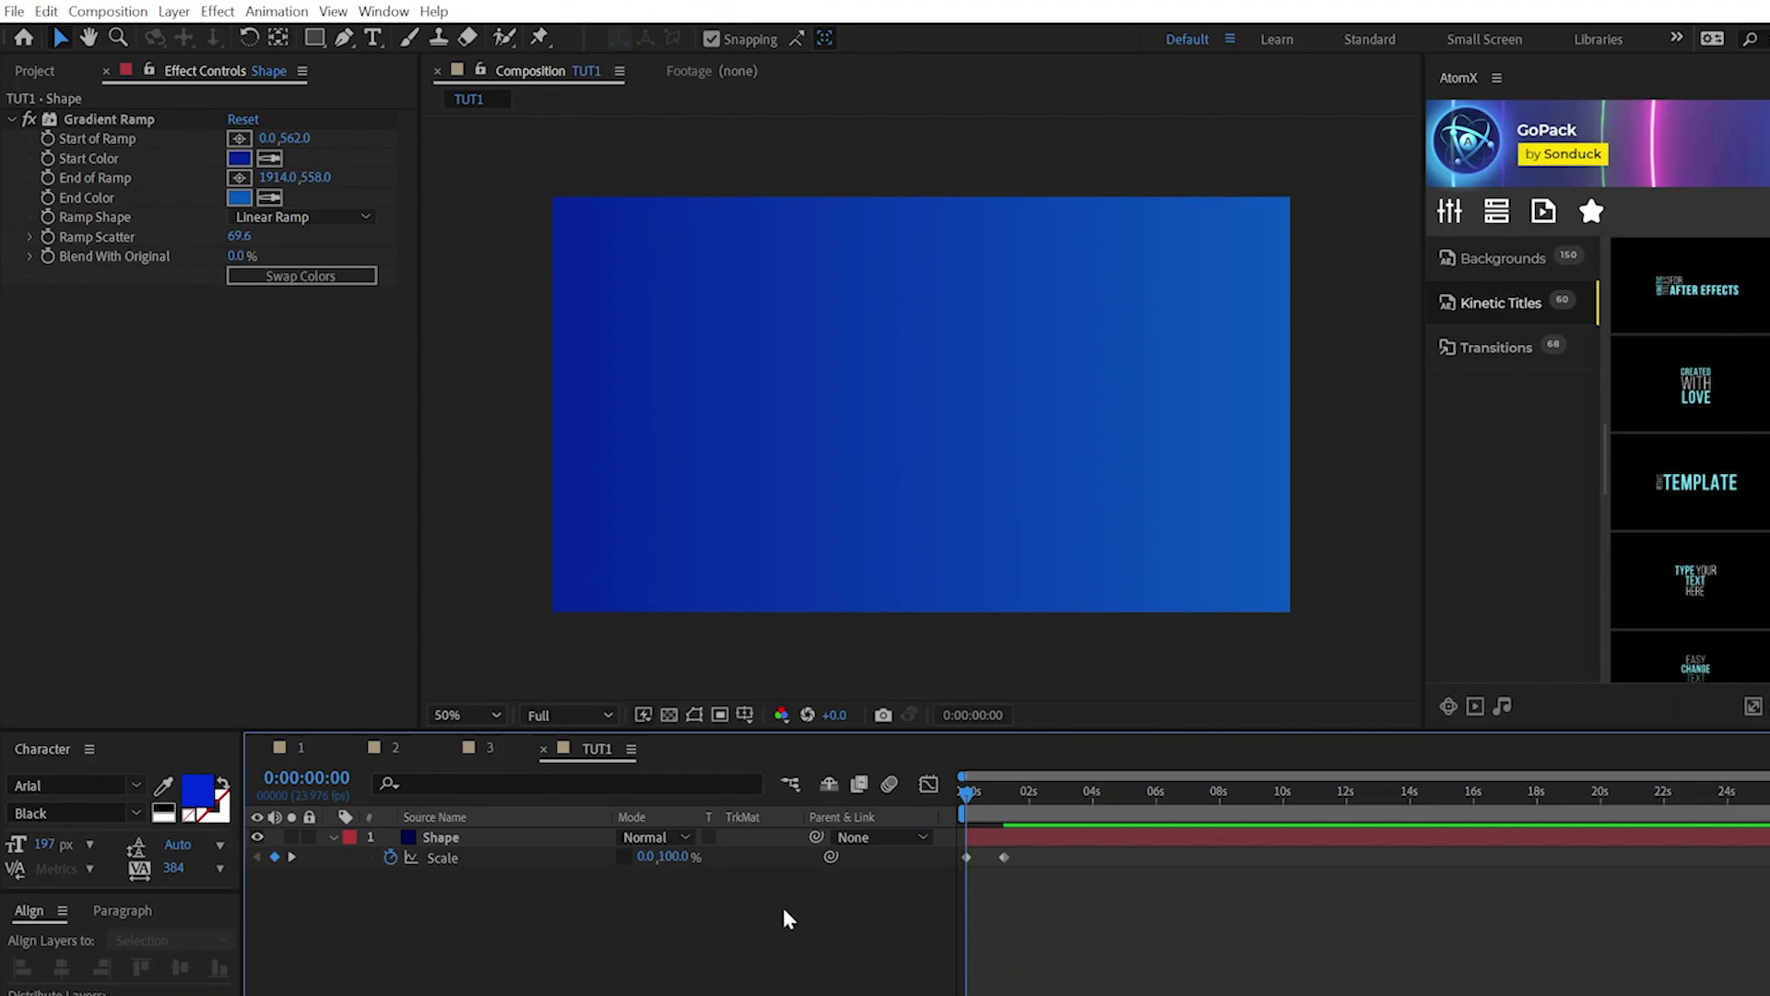
{"action": "key", "text": "space"}
{"action": "key", "text": "space"}
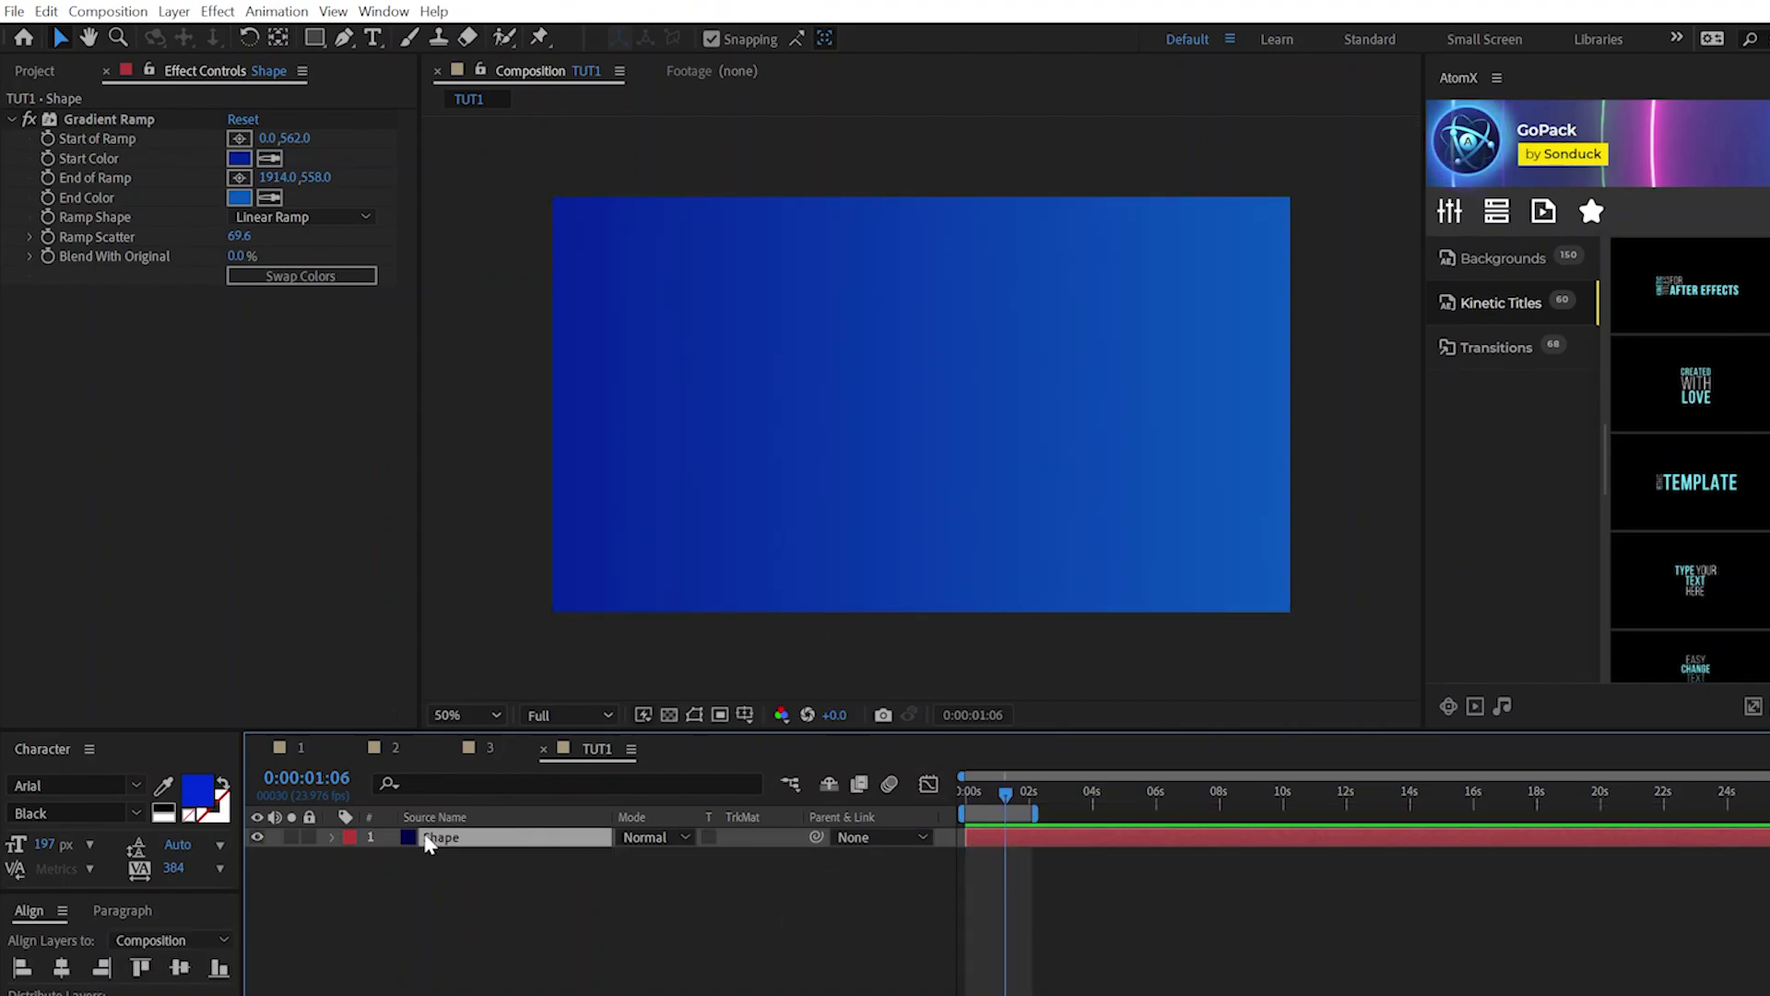
- Pre-compose the Shape layer into a precomp named Shape 1
{"action": "left_click", "coordinate": [174, 11]}
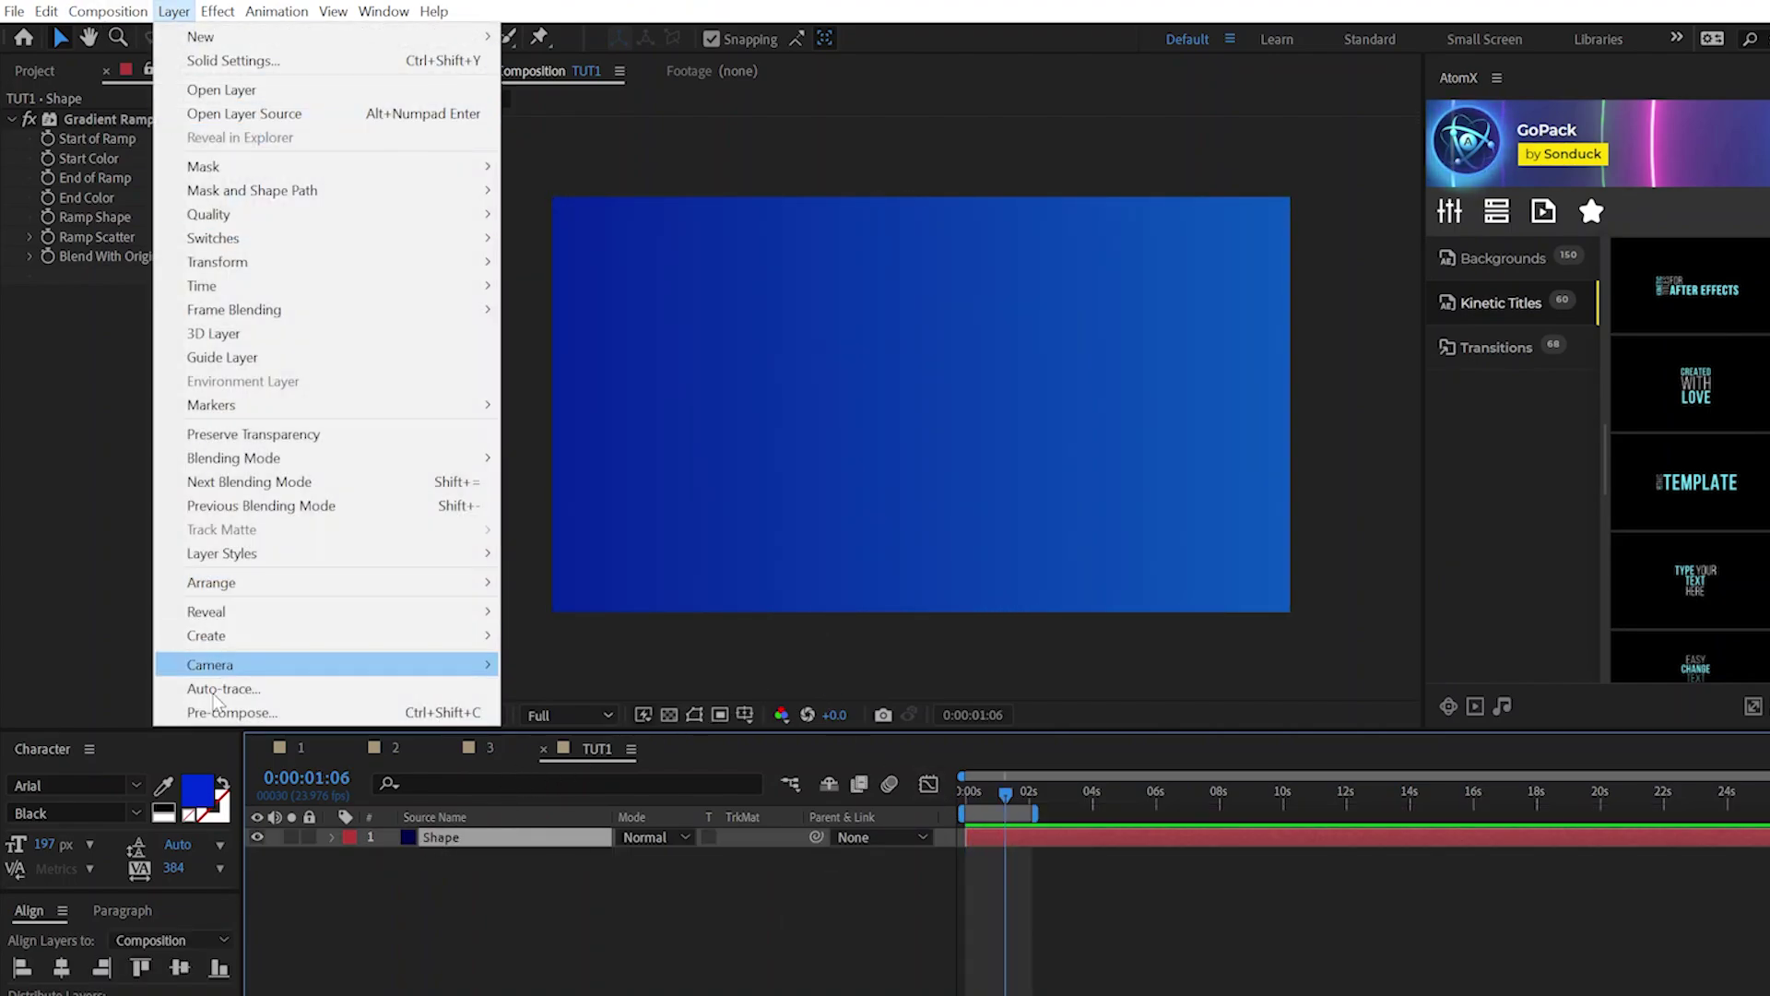
{"action": "left_click", "coordinate": [198, 717]}
{"action": "type", "text": "Shape 1"}
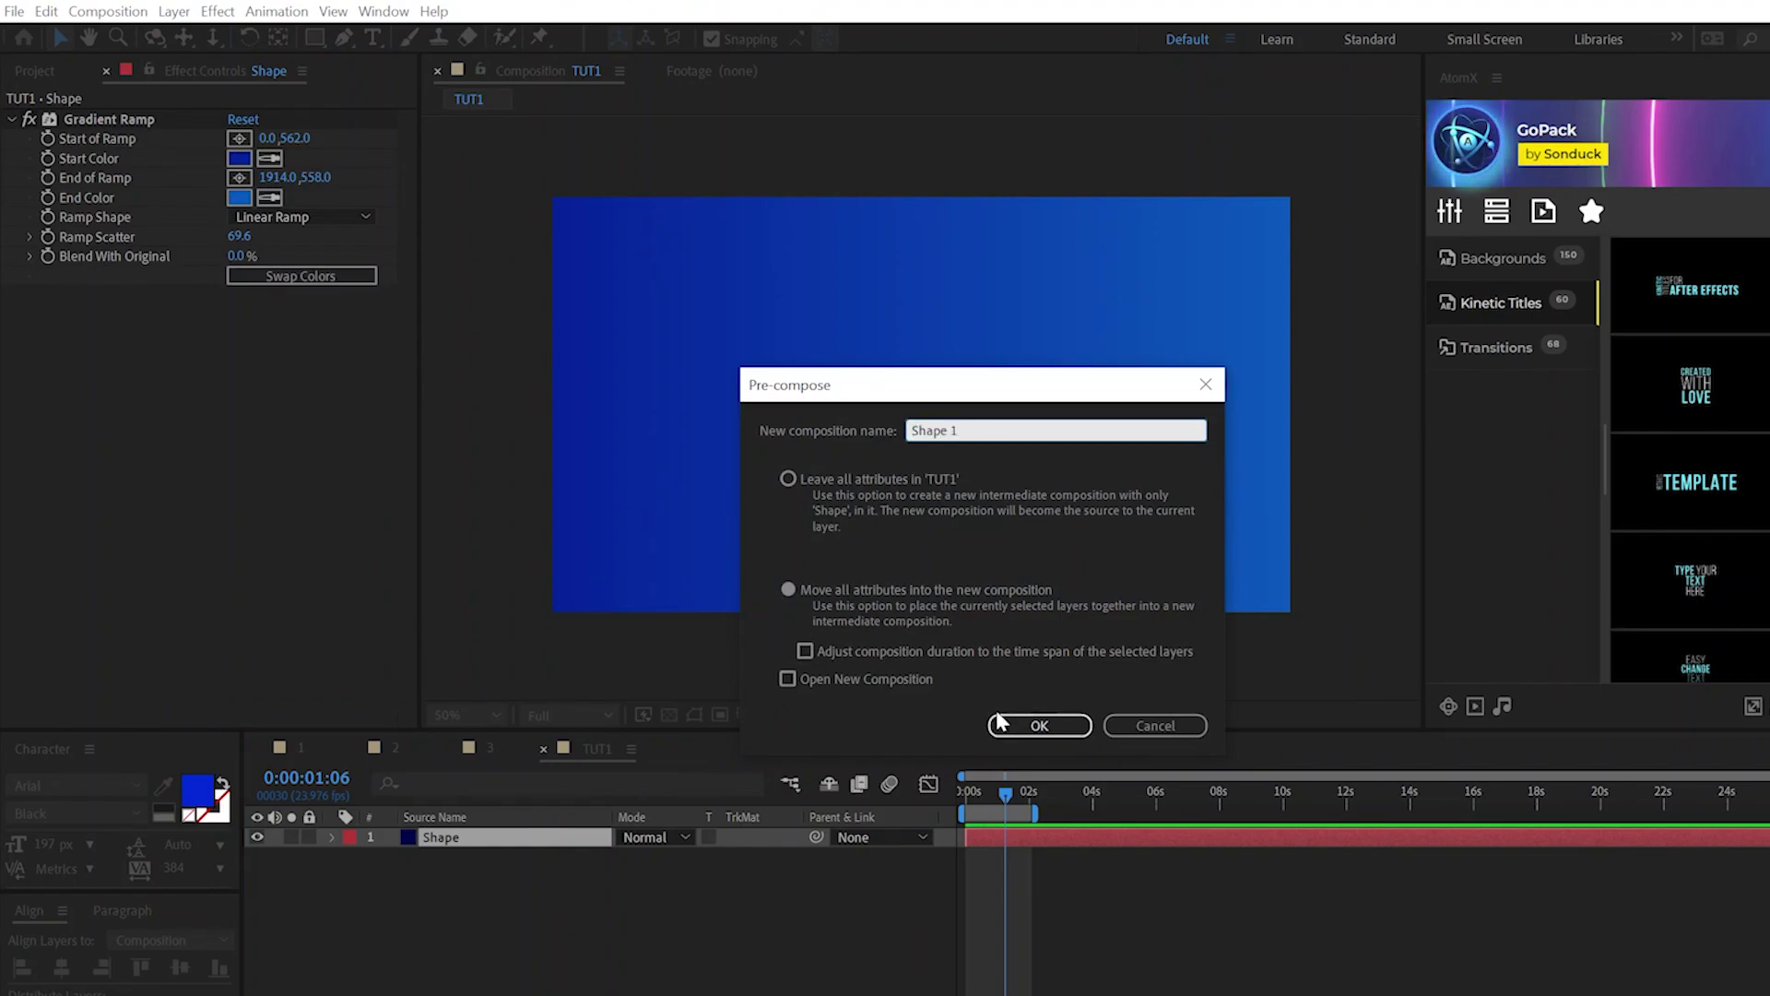
{"action": "left_click", "coordinate": [1000, 722]}
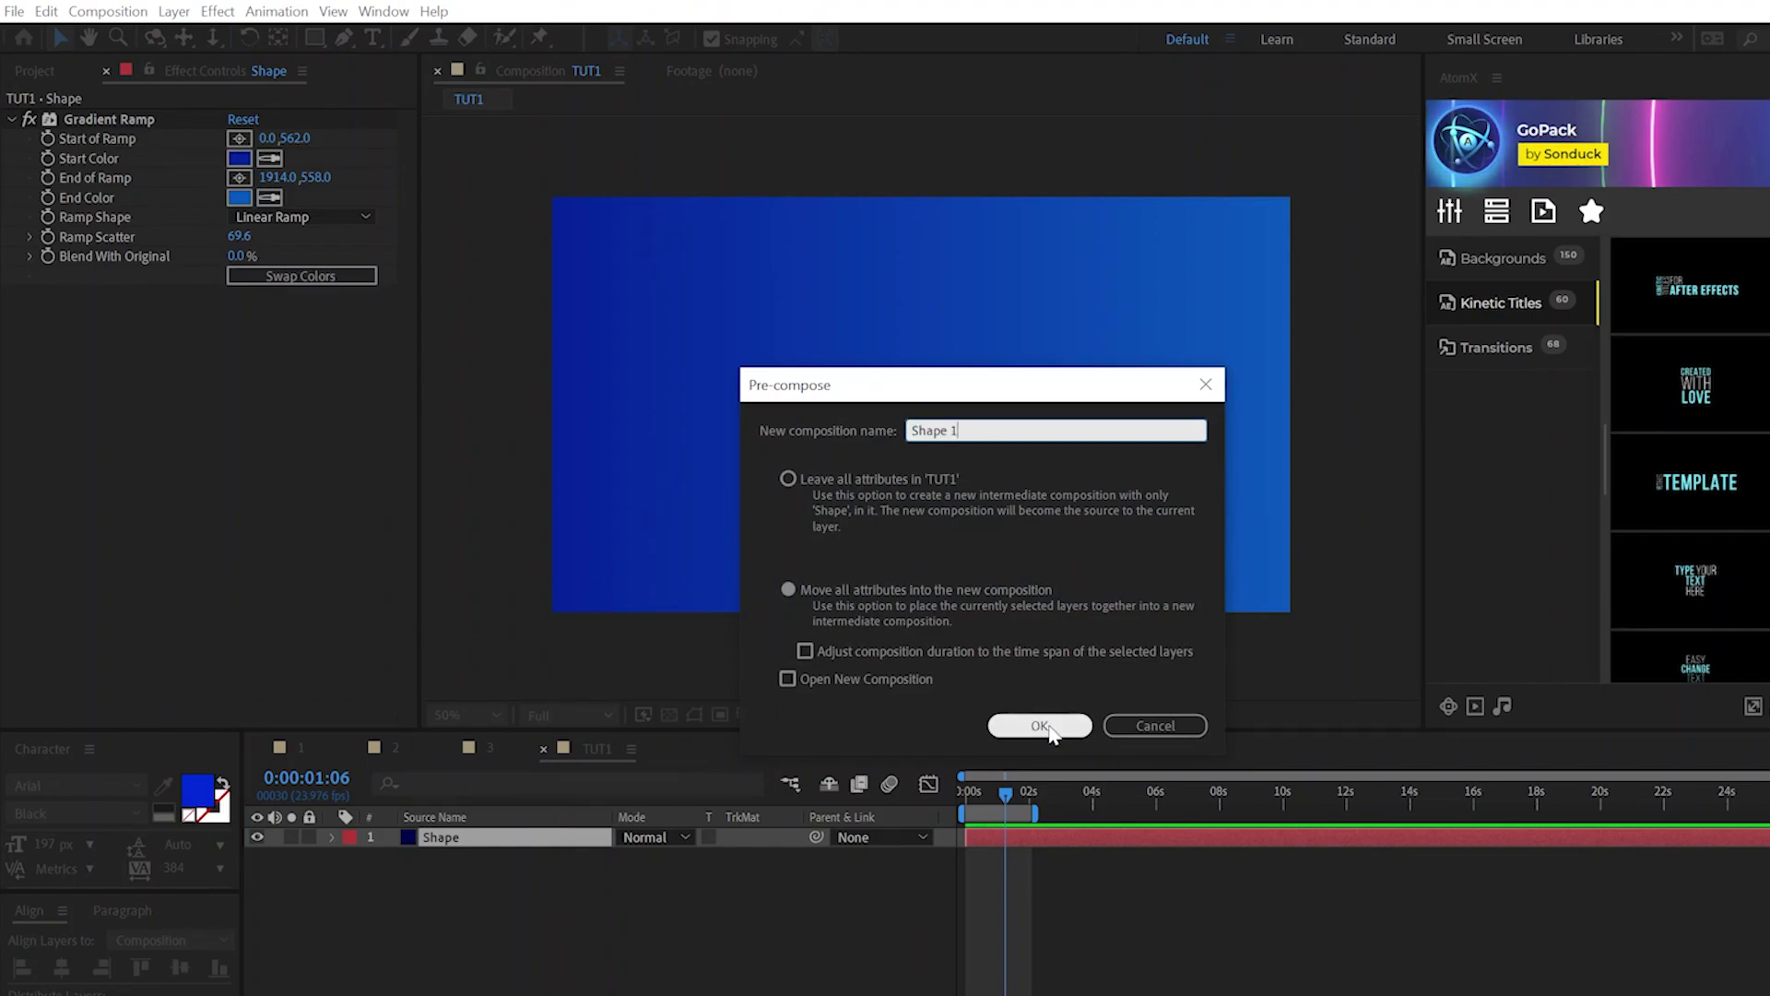
- Scale Shape 1 to 20% and move it into the top-right corner
{"action": "key", "text": "s"}
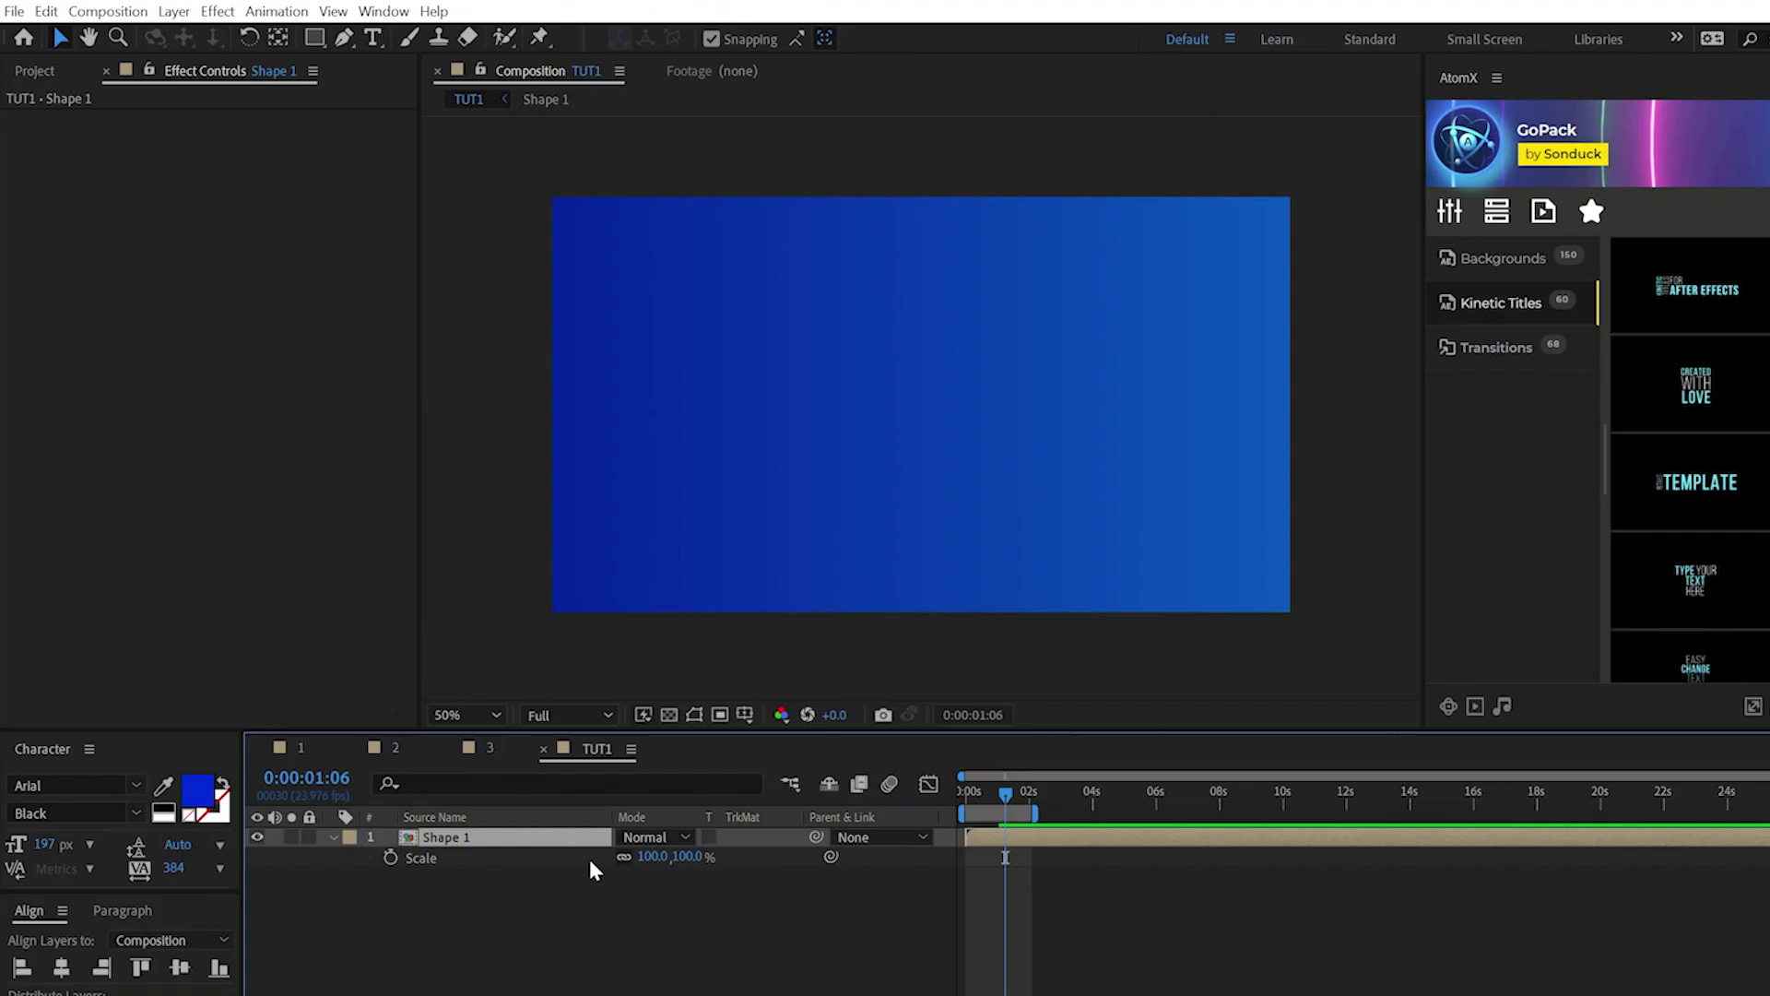
{"action": "left_click_drag", "start_coordinate": [653, 857], "coordinate": [593, 861]}
{"action": "key", "text": "ctrl+z"}
{"action": "left_click", "coordinate": [650, 856]}
{"action": "type", "text": "2"}
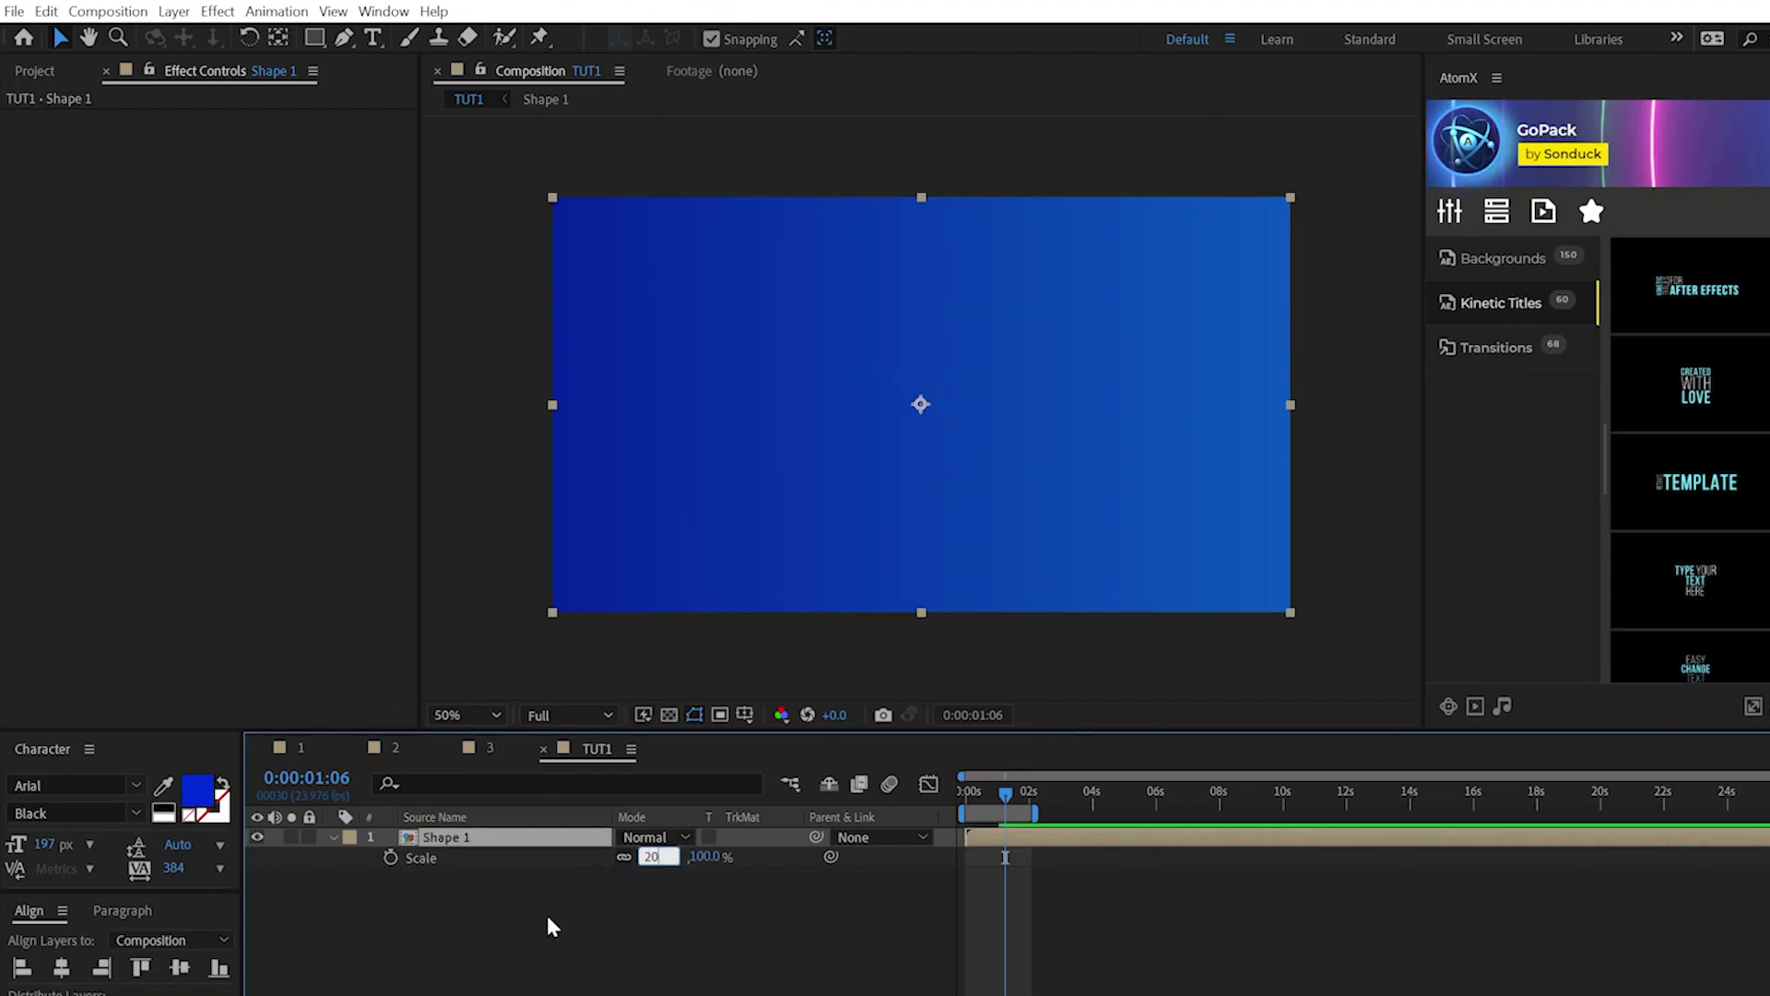
{"action": "type", "text": "0"}
{"action": "key", "text": "Return"}
{"action": "left_click_drag", "start_coordinate": [924, 408], "coordinate": [1244, 249]}
- Duplicate Shape 1 twice, lining the copies up to its left along the top
{"action": "key", "text": "shift+/"}
{"action": "left_click", "coordinate": [437, 855]}
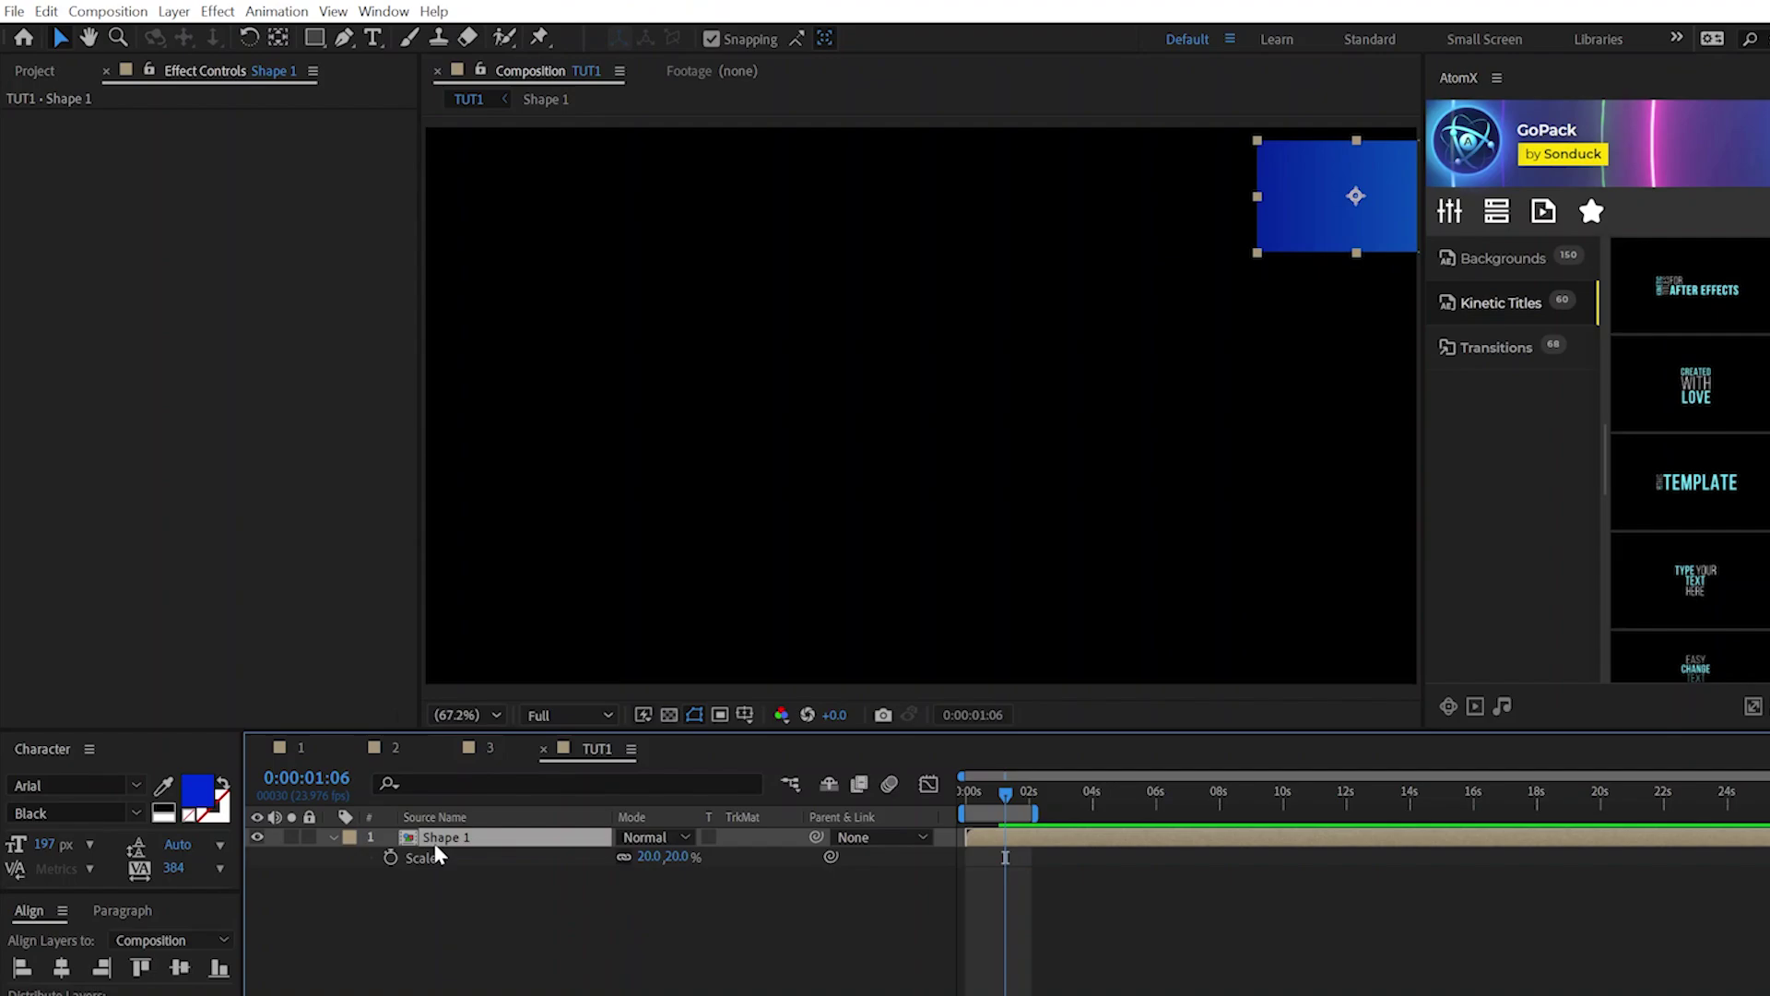
{"action": "key", "text": "ctrl+d"}
{"action": "left_click", "coordinate": [42, 11]}
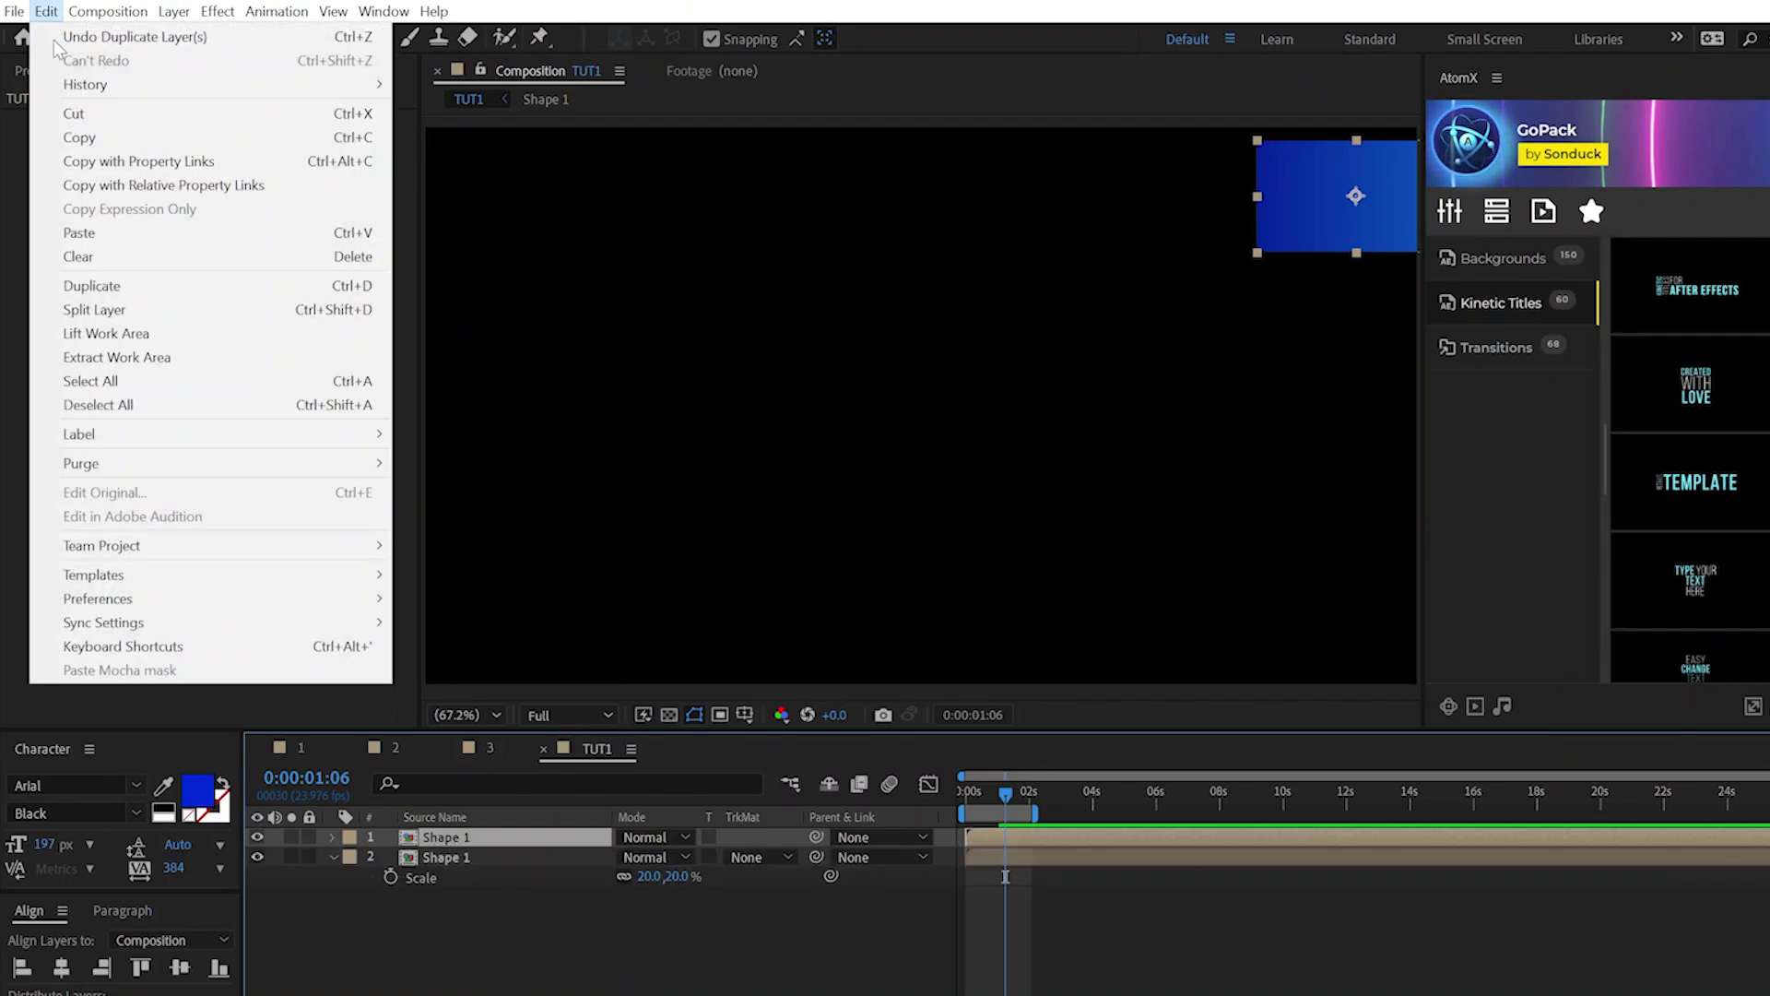
{"action": "left_click", "coordinate": [475, 913]}
{"action": "left_click", "coordinate": [446, 838]}
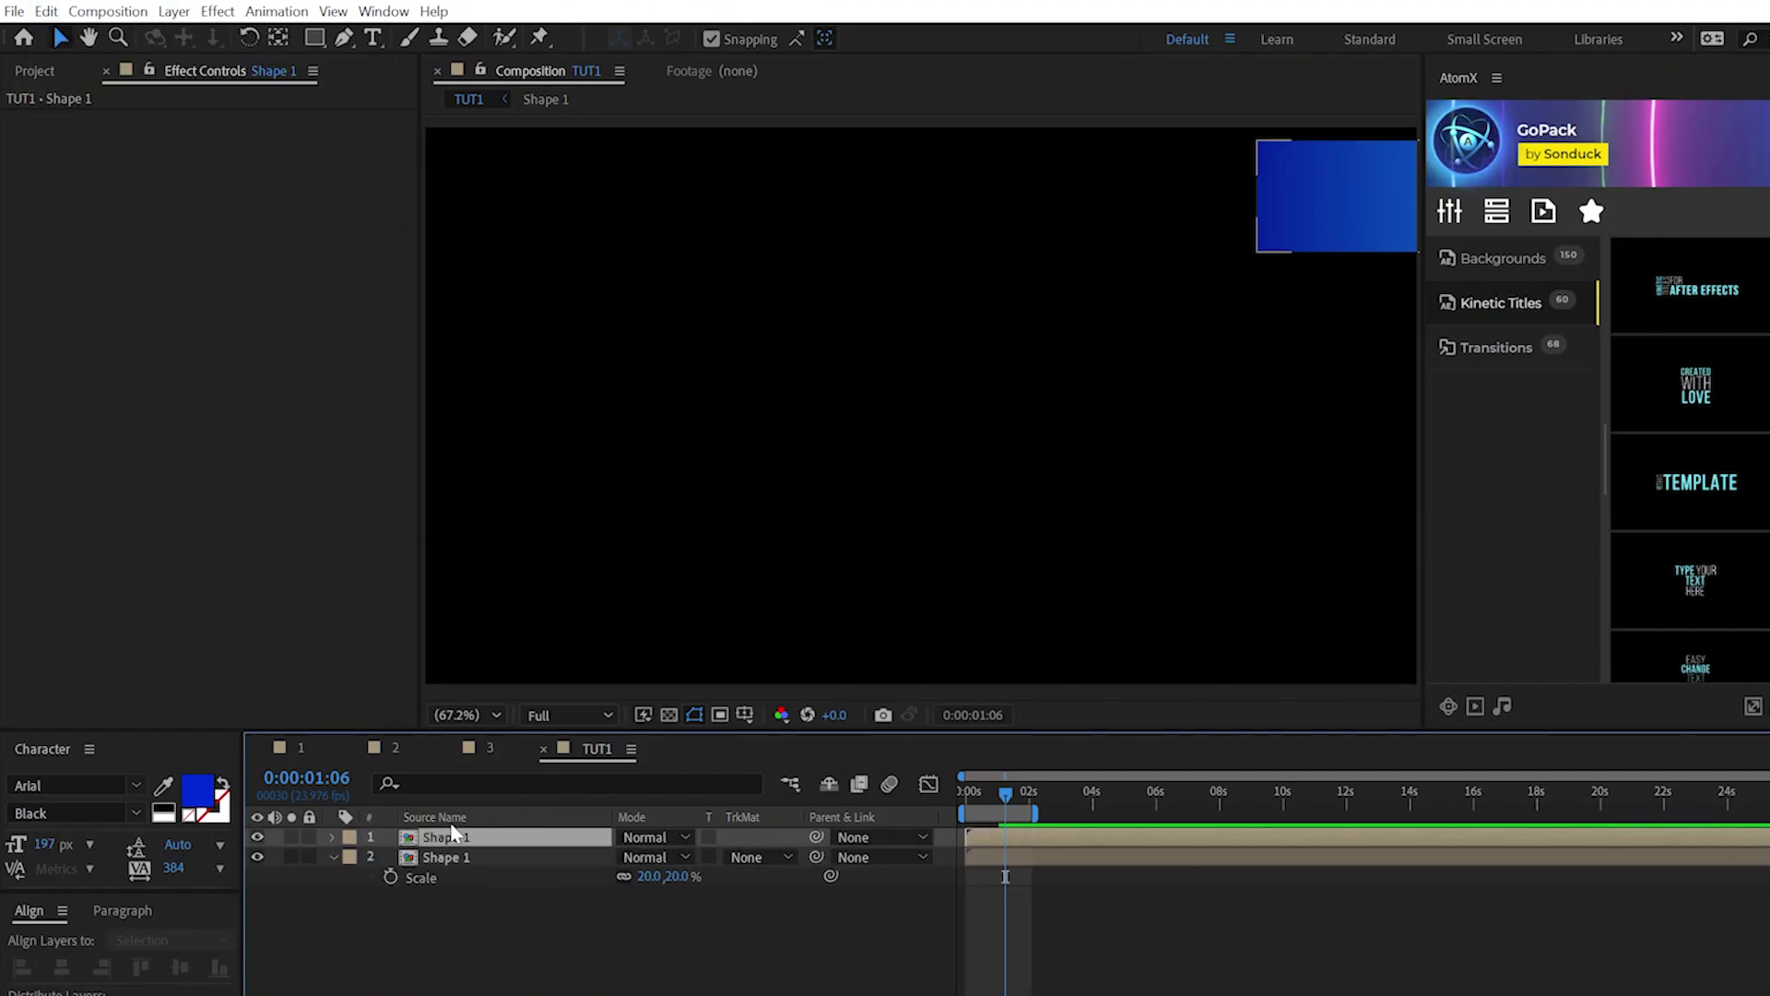
{"action": "left_click_drag", "start_coordinate": [1359, 195], "coordinate": [1143, 194]}
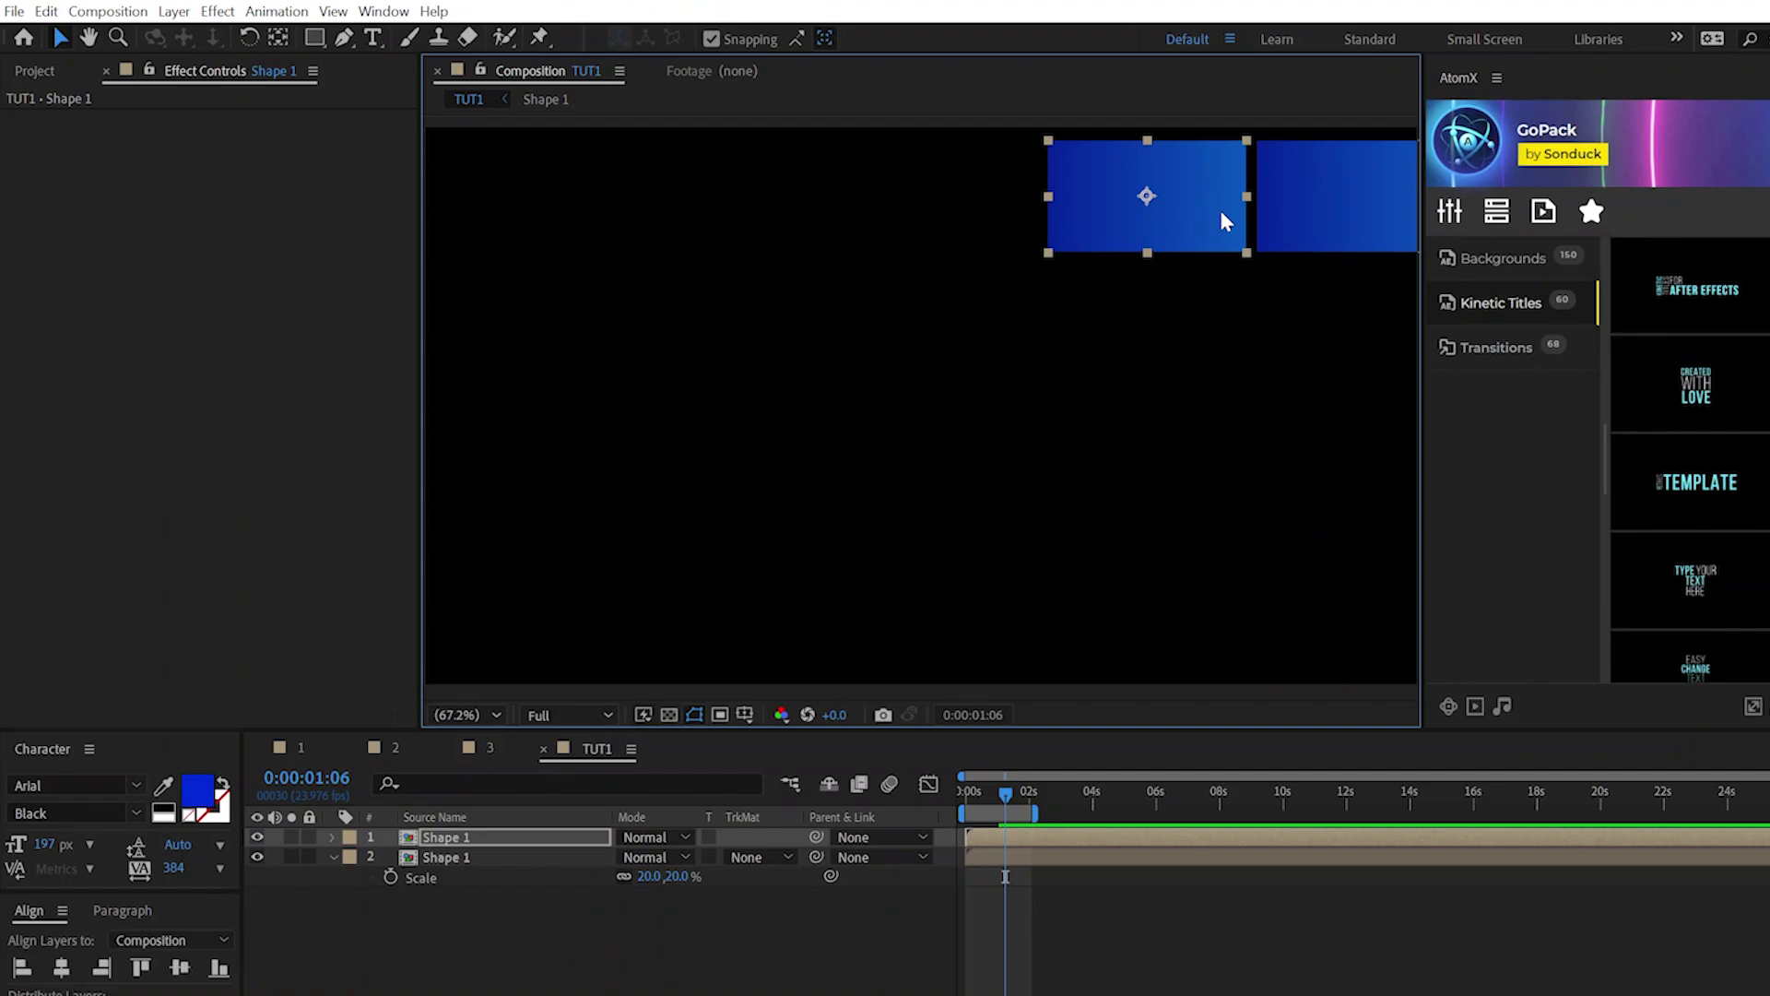
{"action": "left_click", "coordinate": [457, 837]}
{"action": "left_click", "coordinate": [1143, 196]}
{"action": "key", "text": "ctrl+d"}
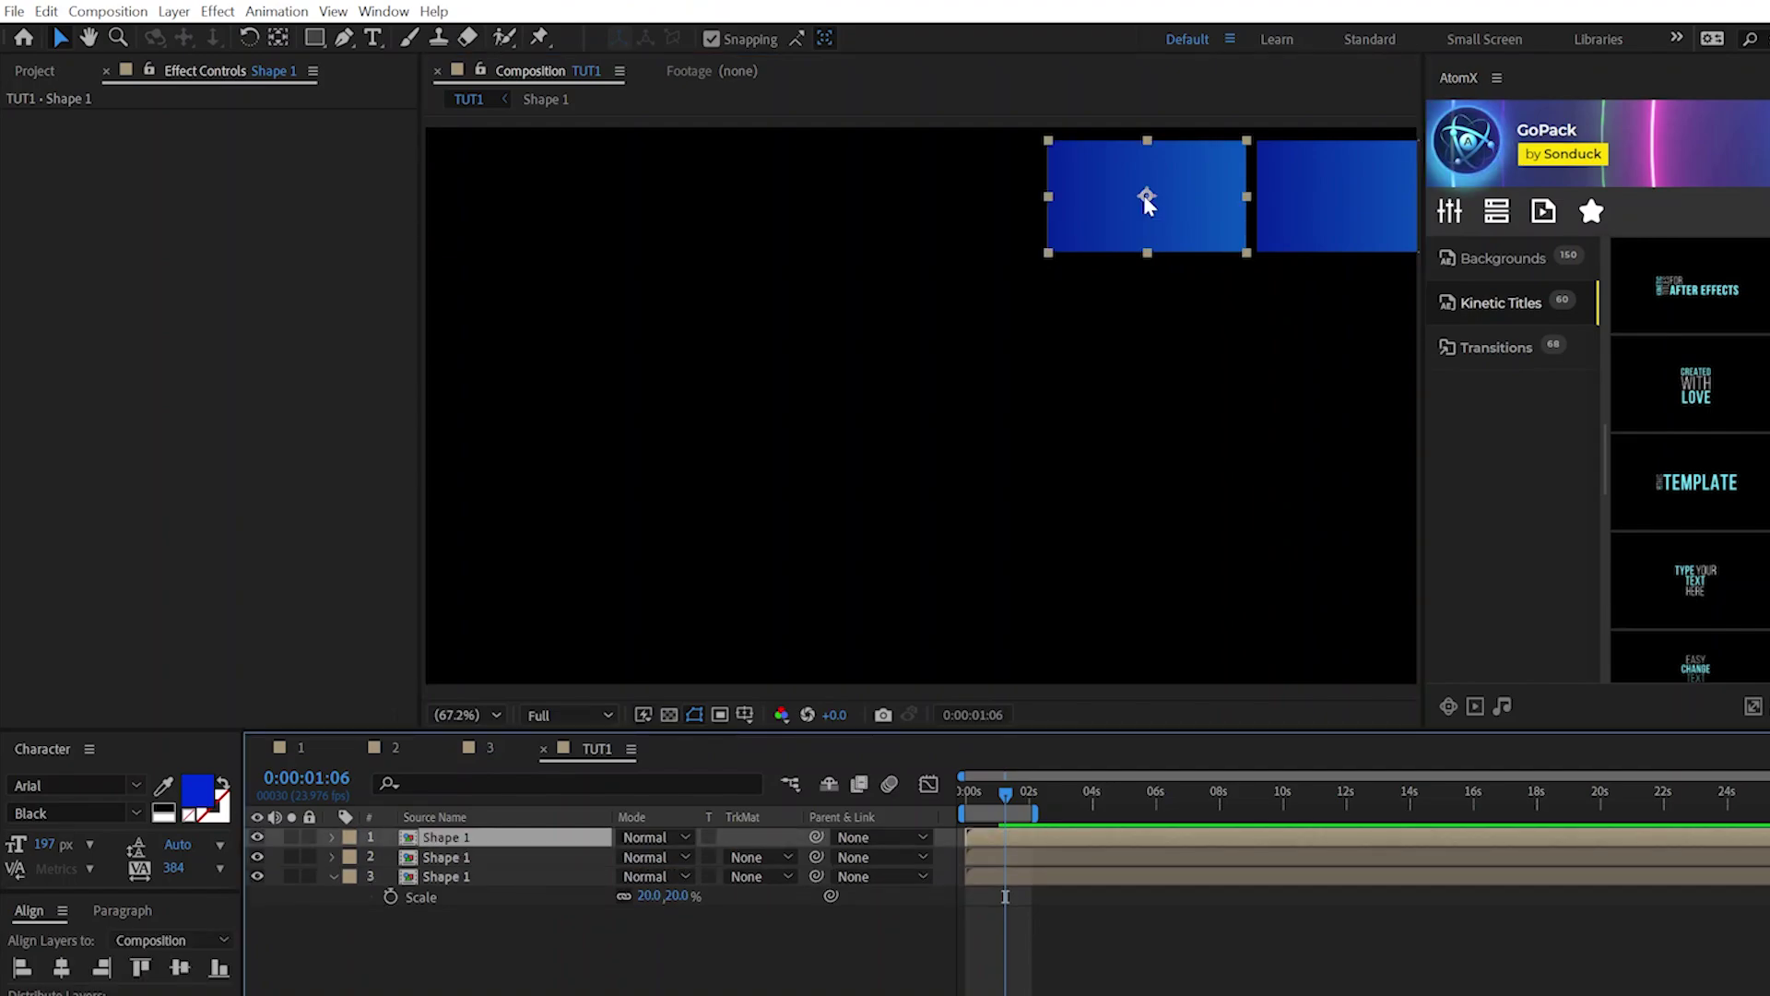
{"action": "left_click_drag", "start_coordinate": [1143, 196], "coordinate": [935, 200]}
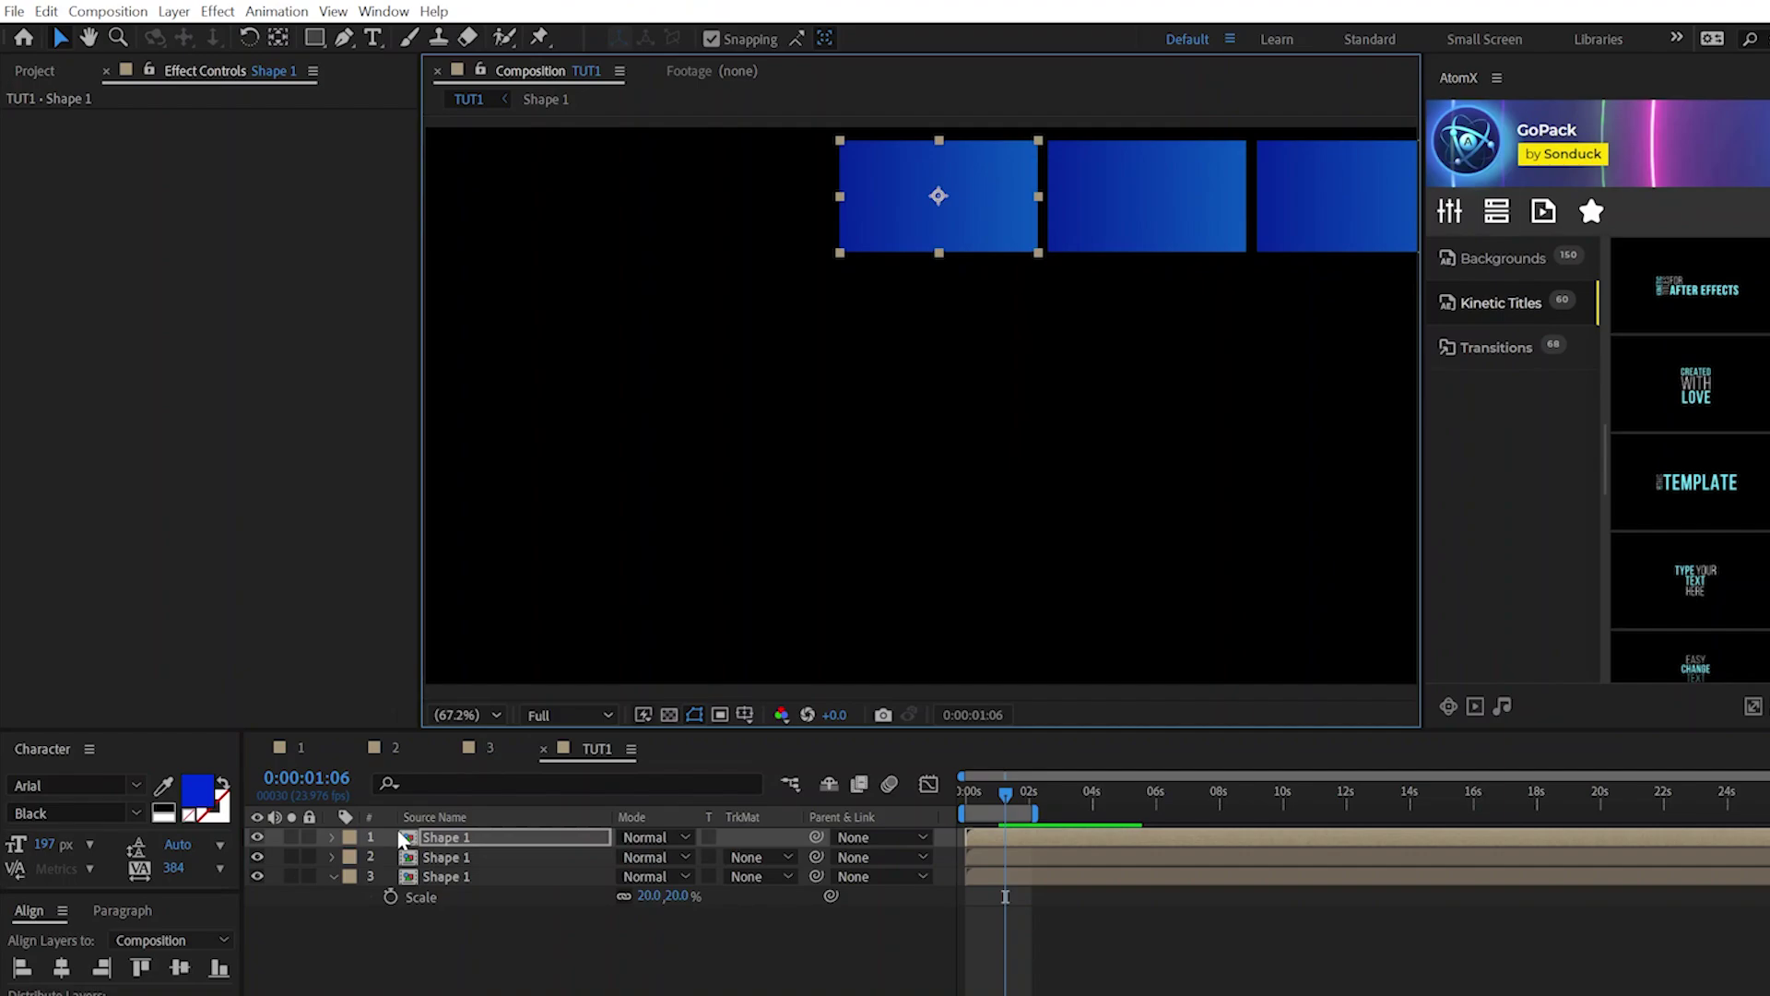
- Duplicate the top rectangle, rotate it 90° and move it lower in the frame
{"action": "left_click", "coordinate": [403, 839]}
{"action": "key", "text": "ctrl+d"}
{"action": "key", "text": "r"}
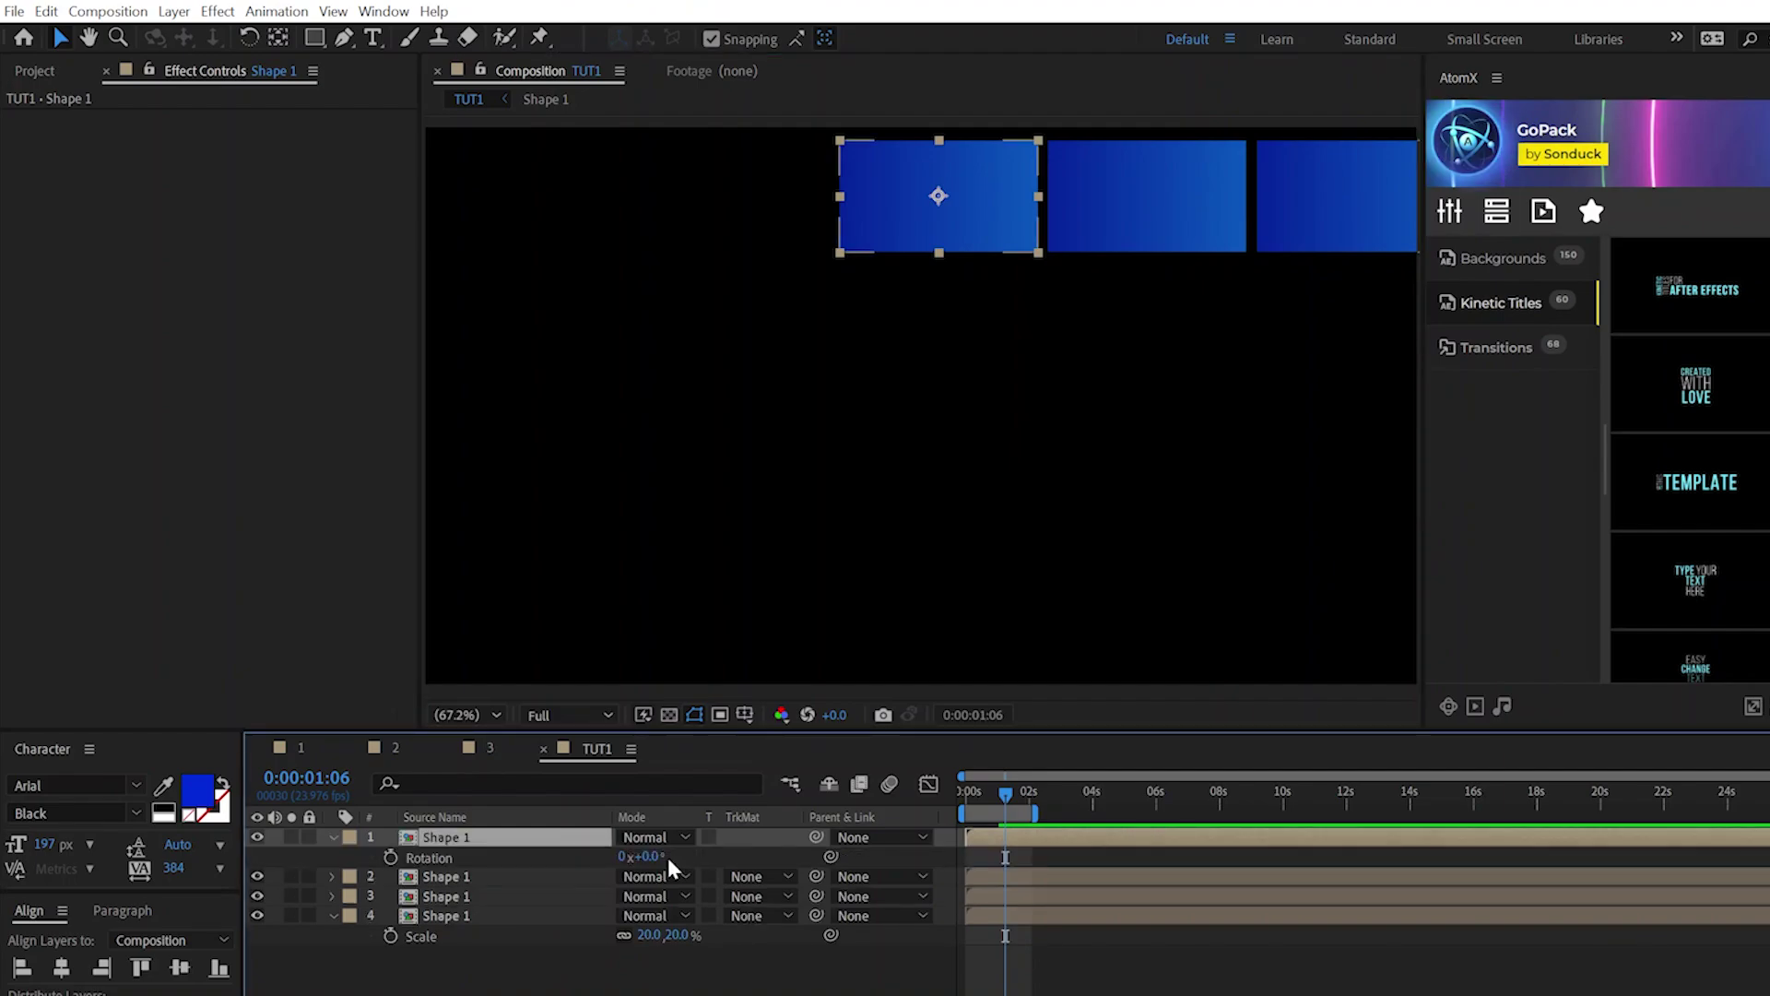
{"action": "left_click", "coordinate": [661, 857]}
{"action": "type", "text": "9"}
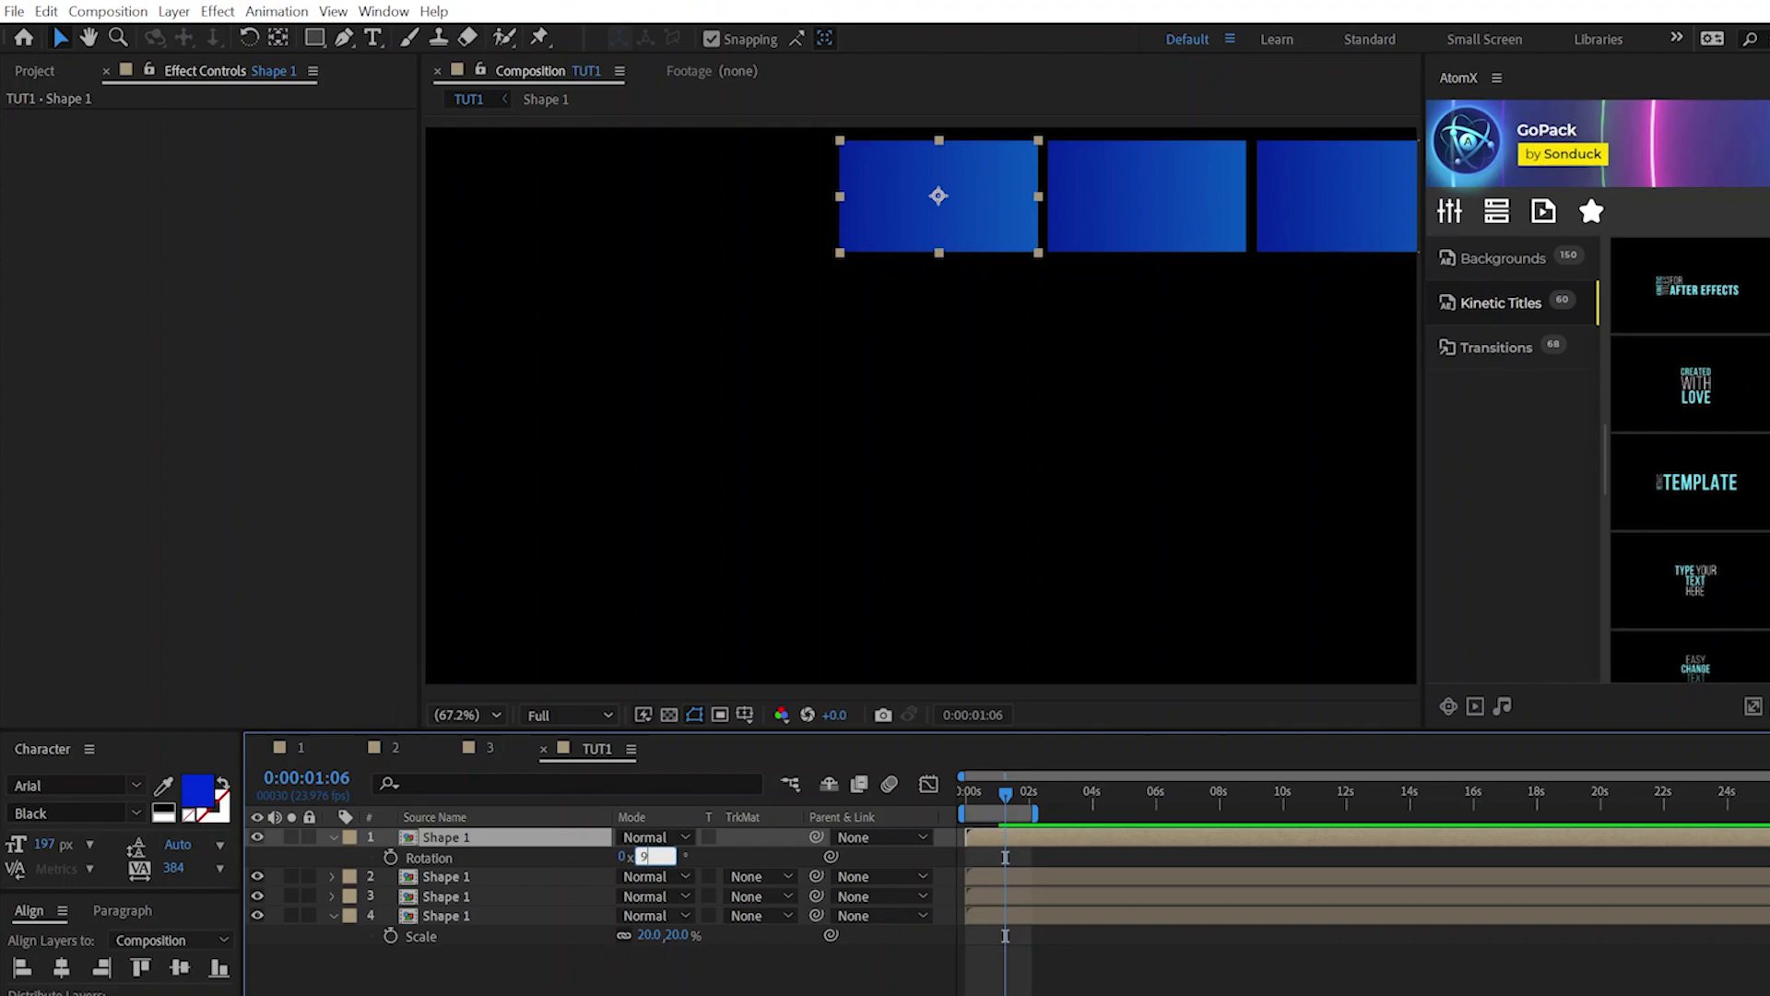
{"action": "type", "text": "0"}
{"action": "key", "text": "Return"}
{"action": "left_click_drag", "start_coordinate": [939, 198], "coordinate": [899, 367]}
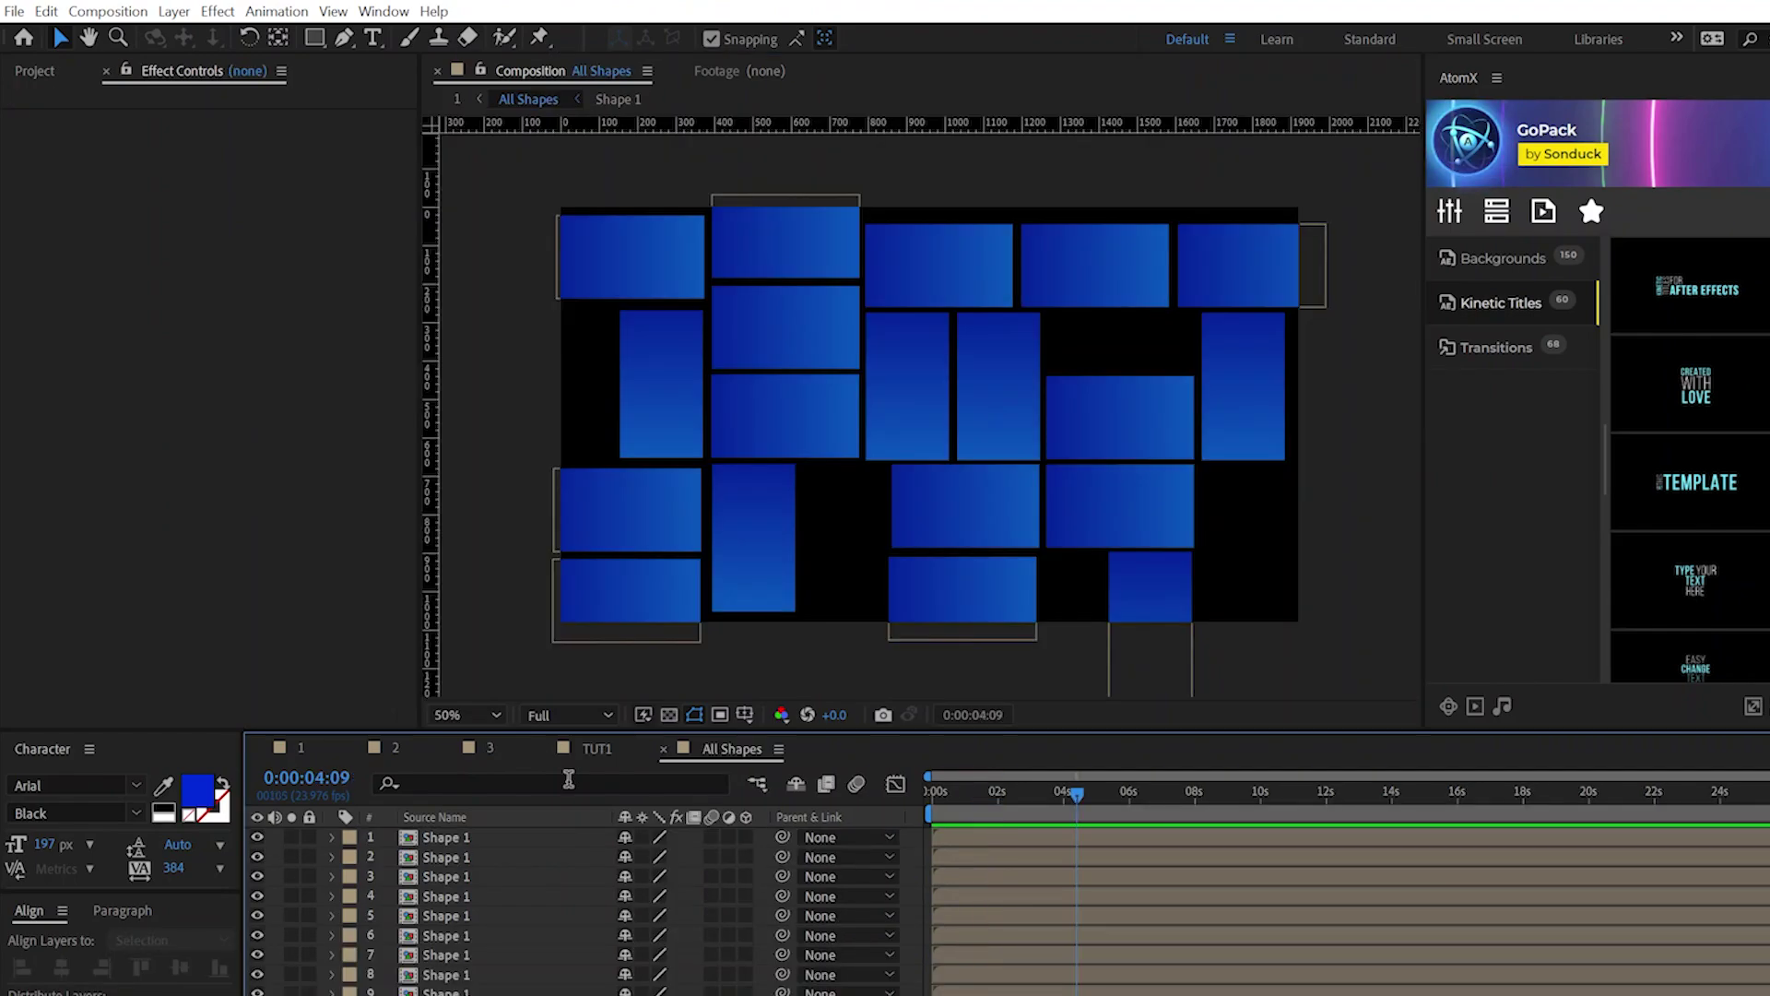
- Pre-compose all the Shape 1 rectangle layers into one precomp named All Shapes
{"action": "scroll", "coordinate": [550, 978], "scroll_direction": "down", "scroll_amount": 2}
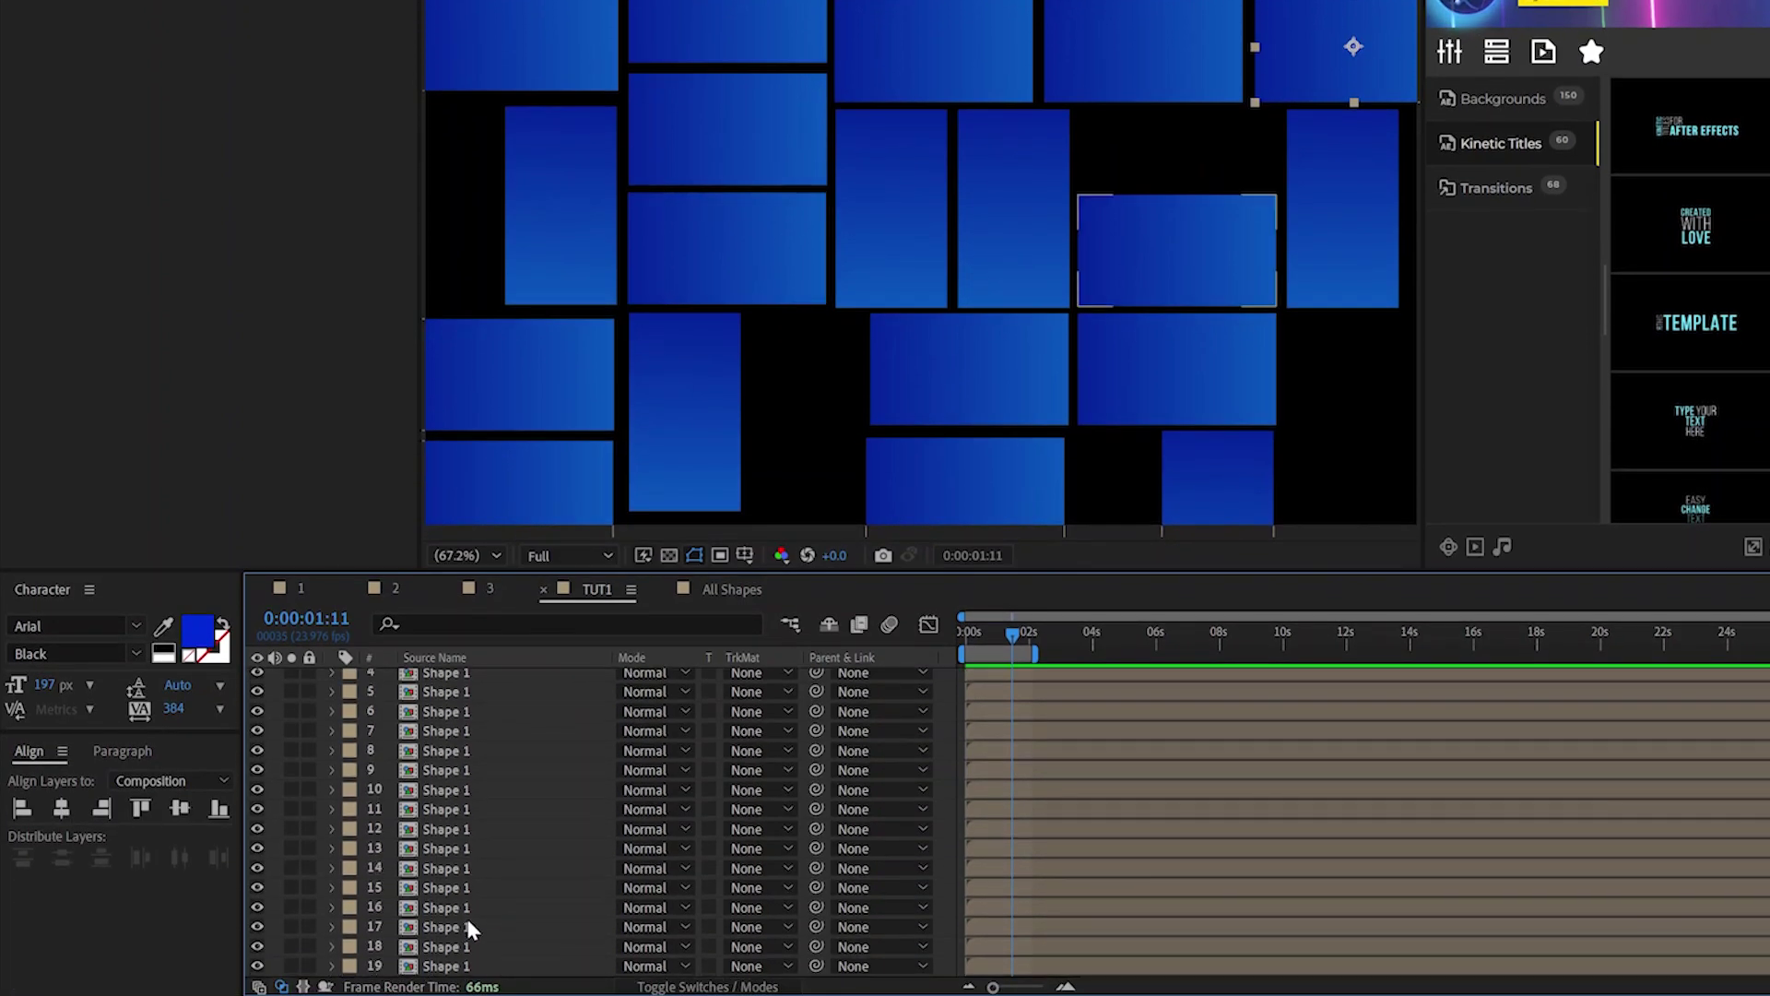
{"action": "left_click", "coordinate": [433, 970], "text": "shift"}
{"action": "key", "text": "ctrl+shift+c"}
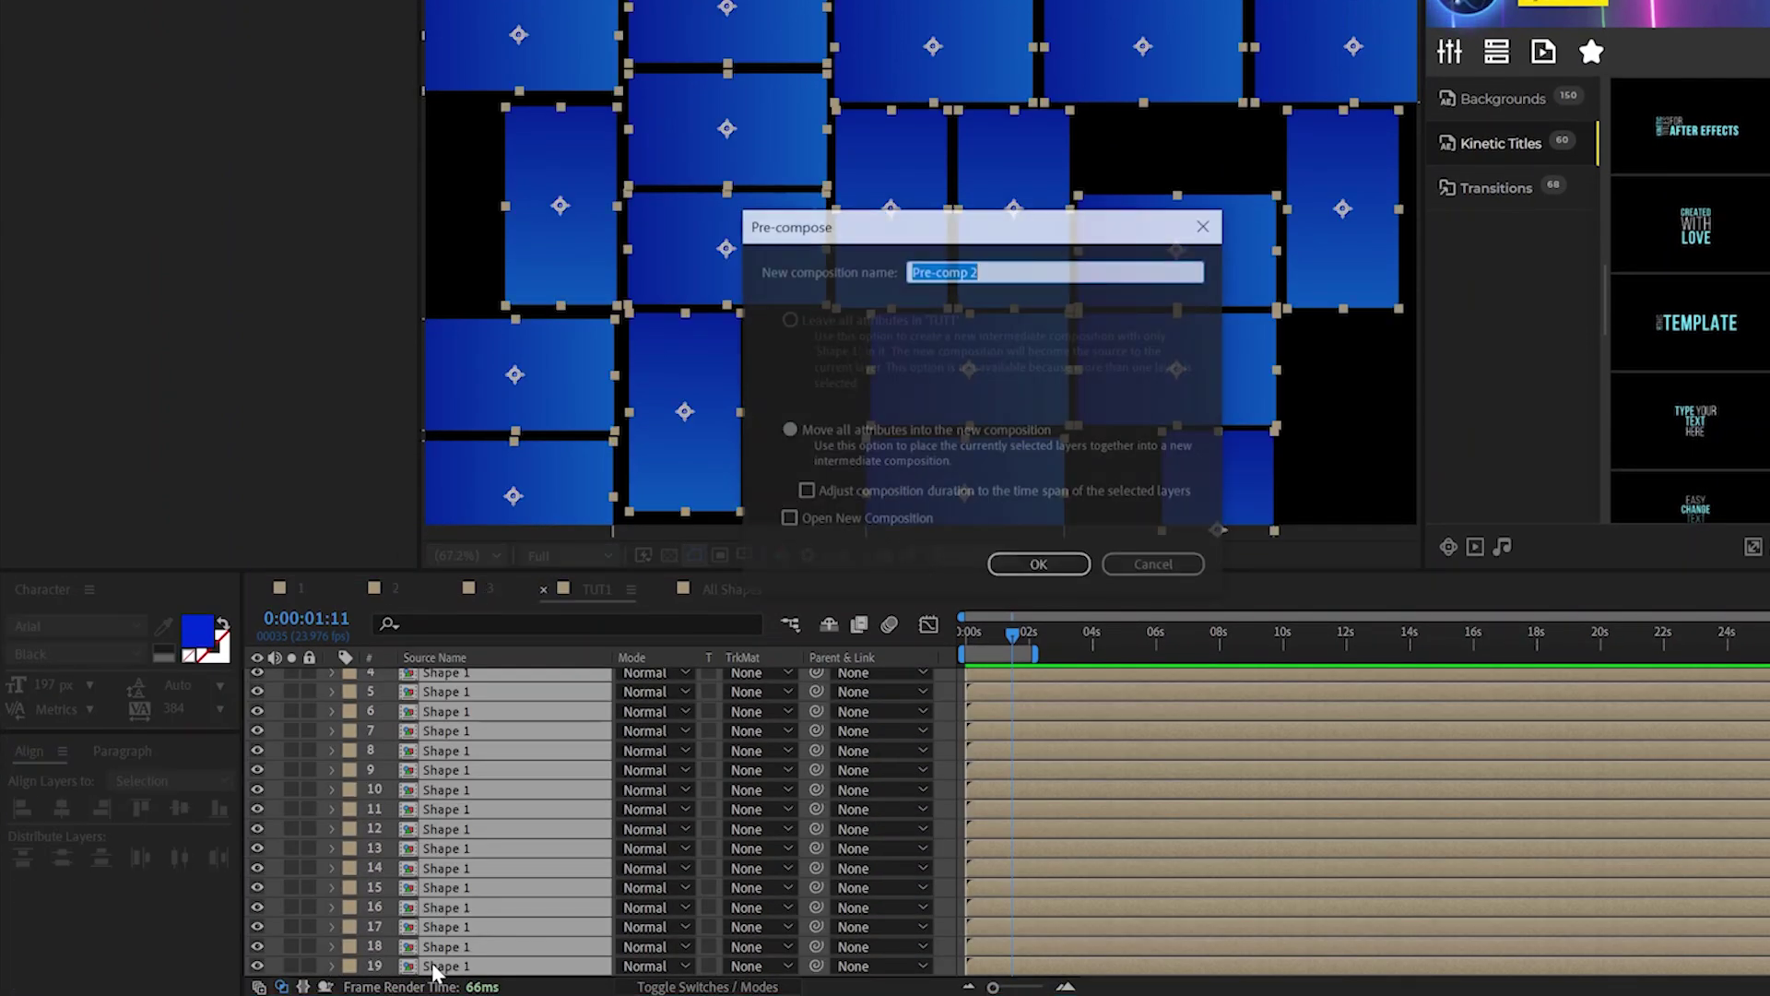
{"action": "type", "text": "All Shapes"}
{"action": "key", "text": "Return"}
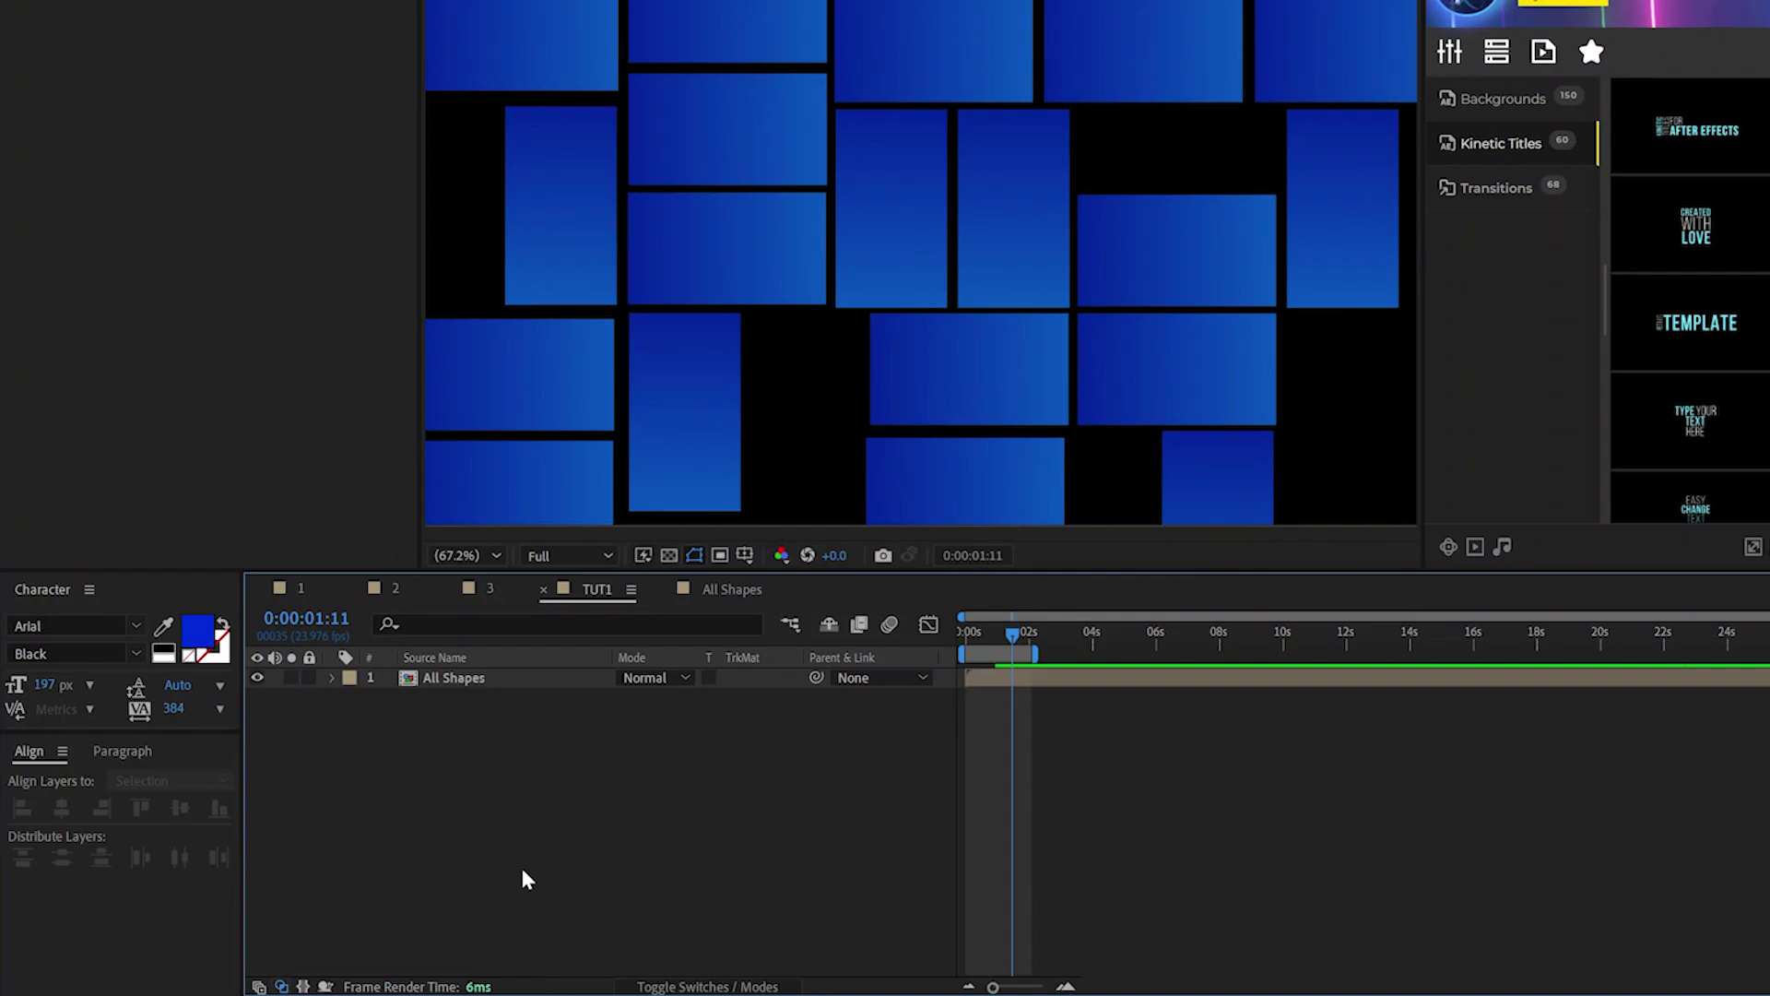
- Create Deep Blue Solid 1 with an eyedropper-sampled colour and place it beneath All Shapes
{"action": "key", "text": "ctrl+y"}
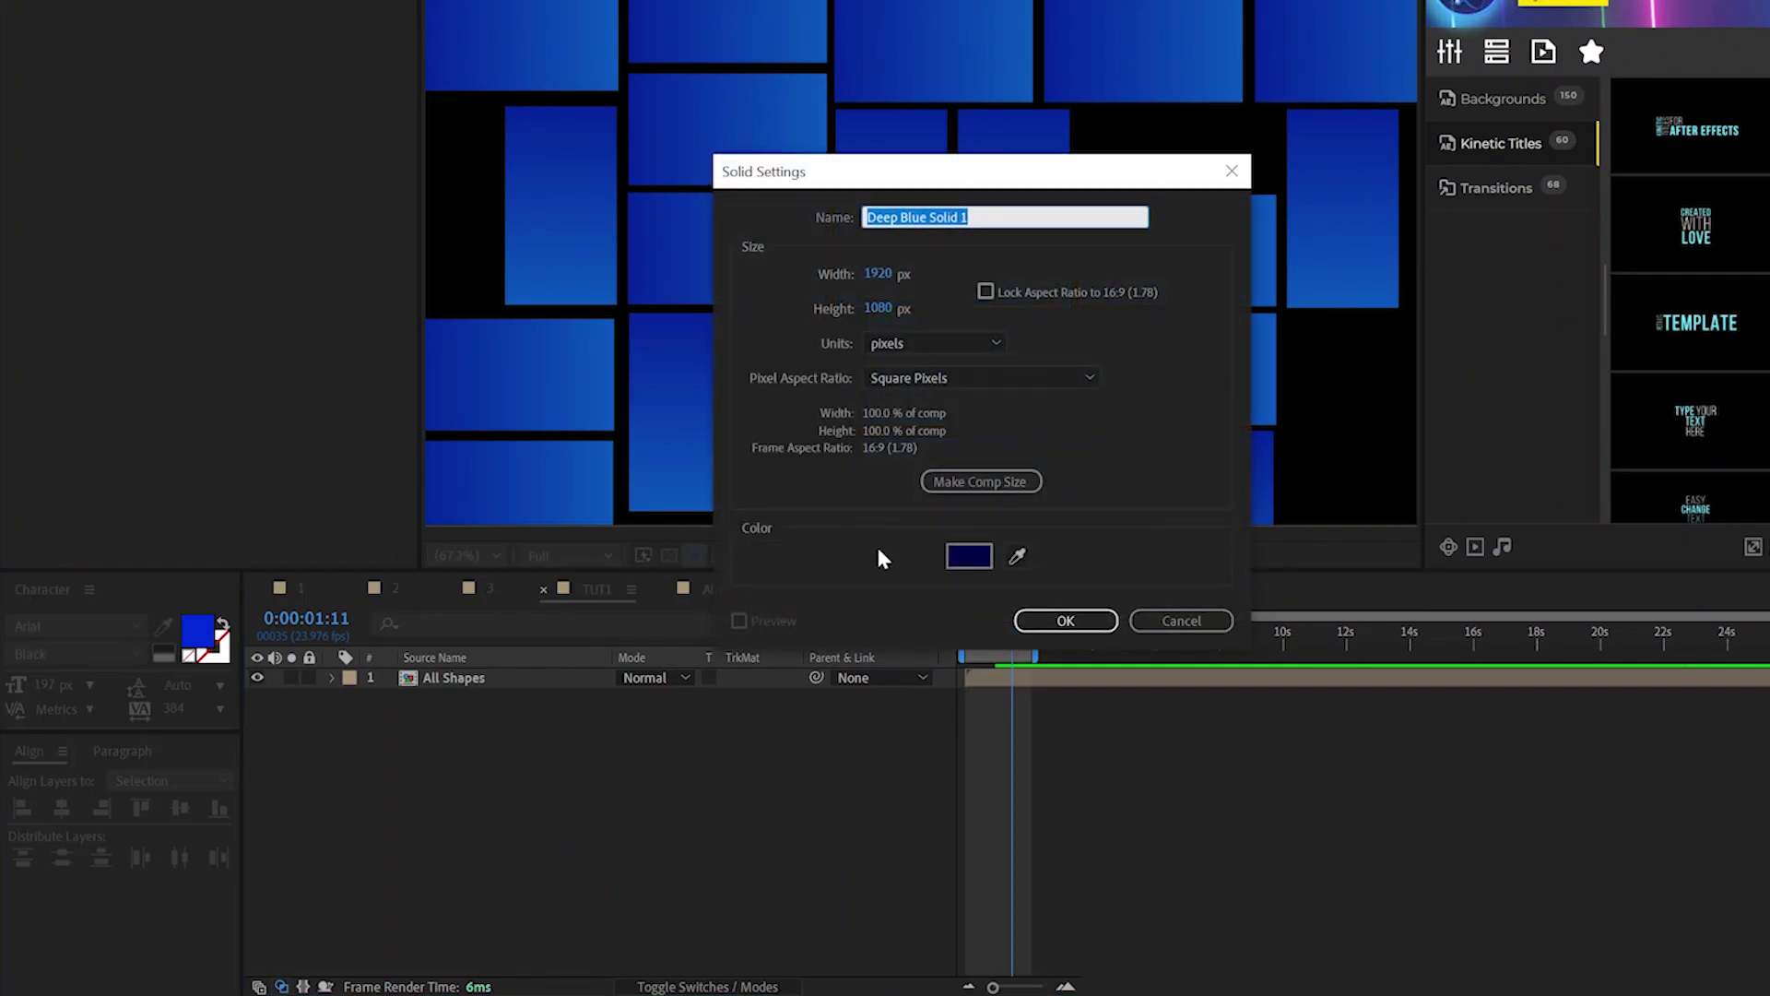
{"action": "left_click", "coordinate": [1017, 557]}
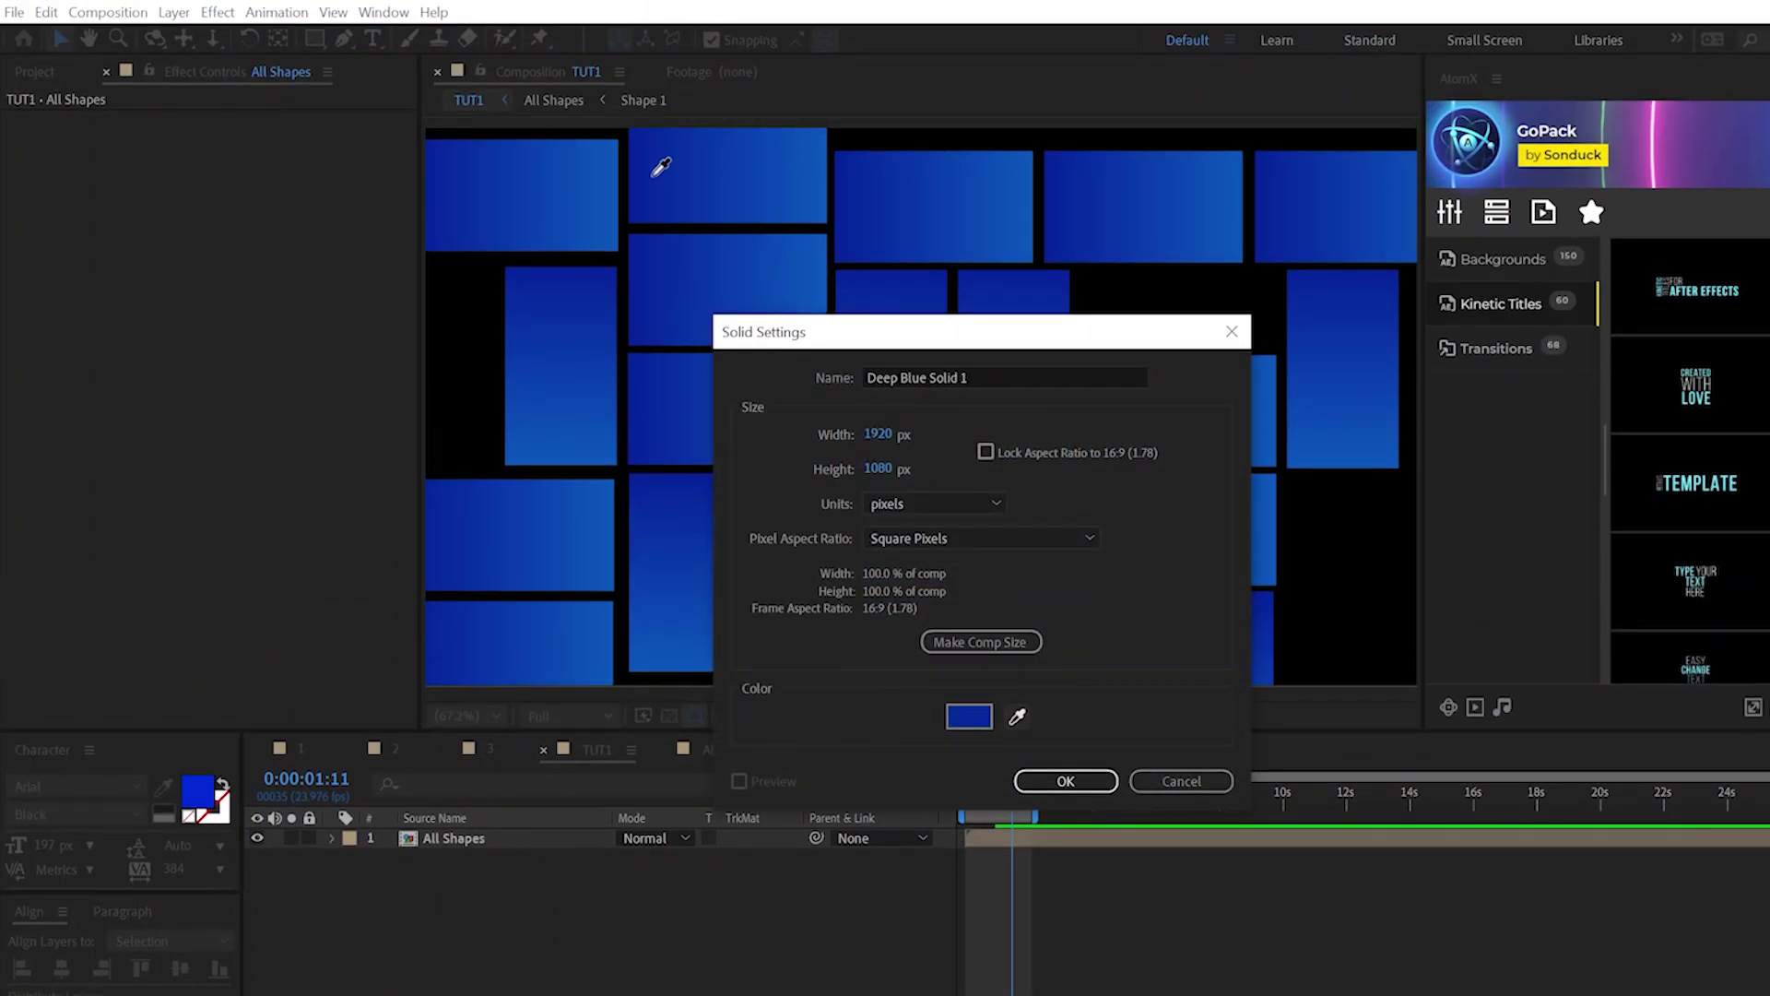
{"action": "left_click", "coordinate": [1061, 782]}
{"action": "left_click_drag", "start_coordinate": [395, 836], "coordinate": [408, 881]}
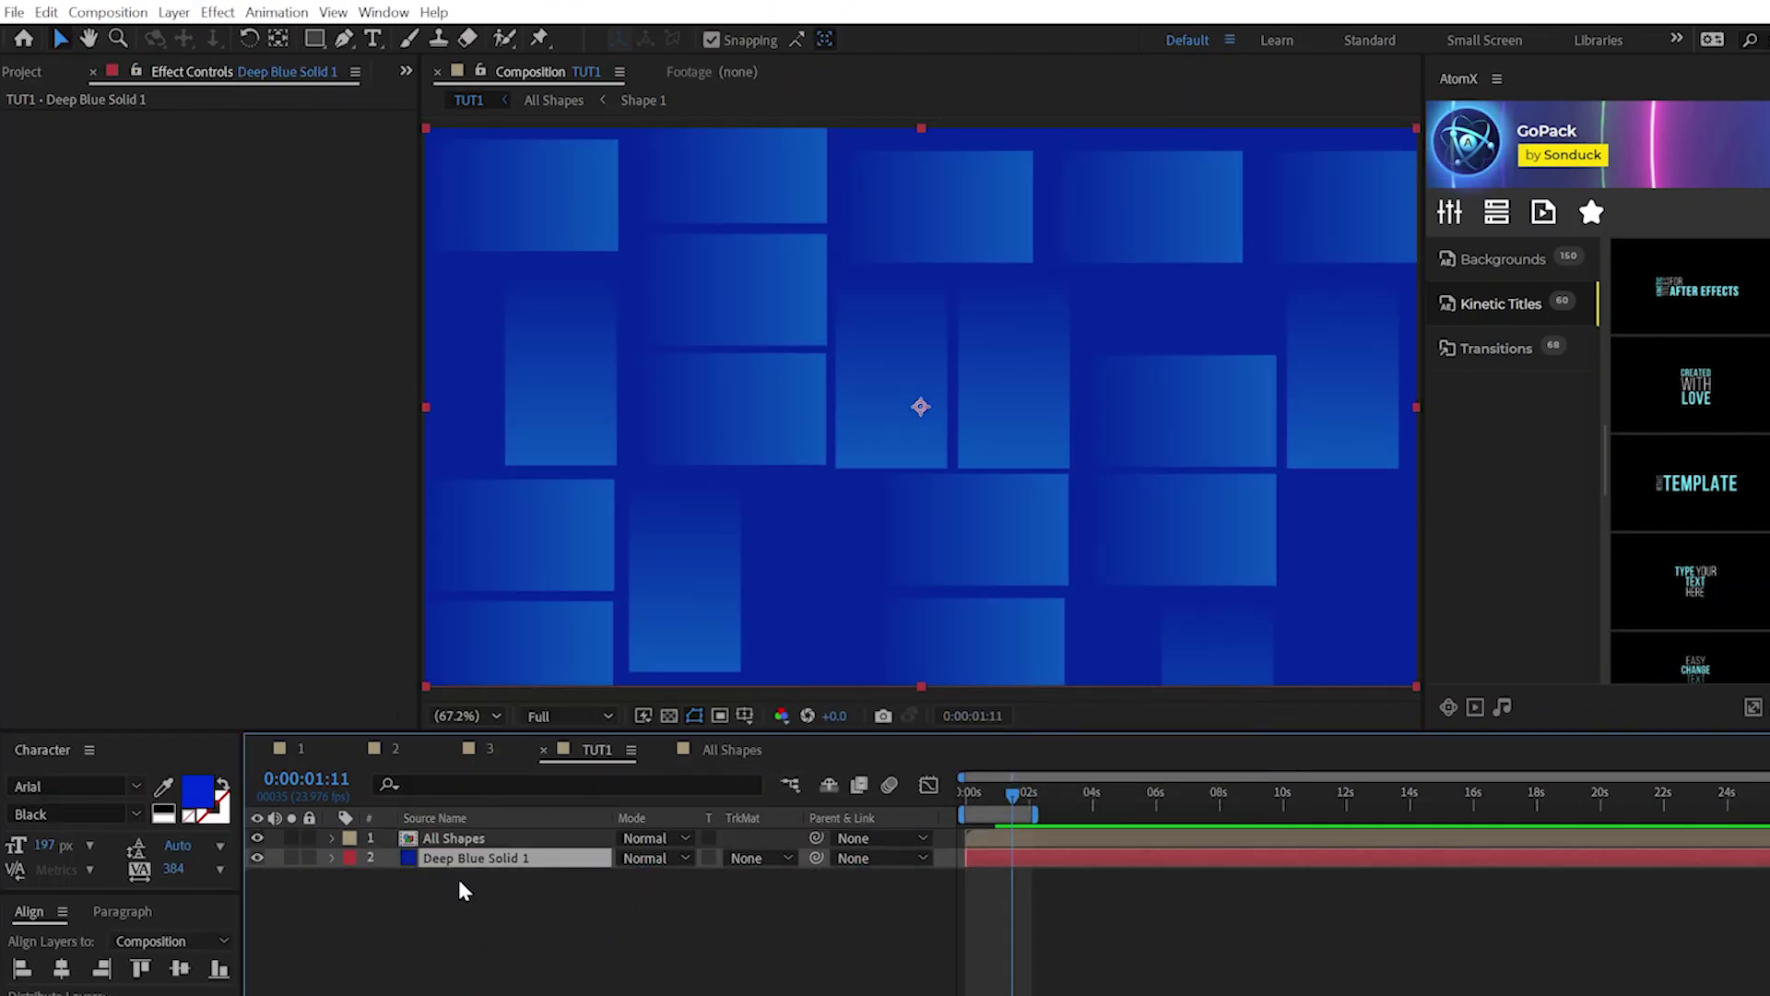
{"action": "left_click", "coordinate": [467, 841]}
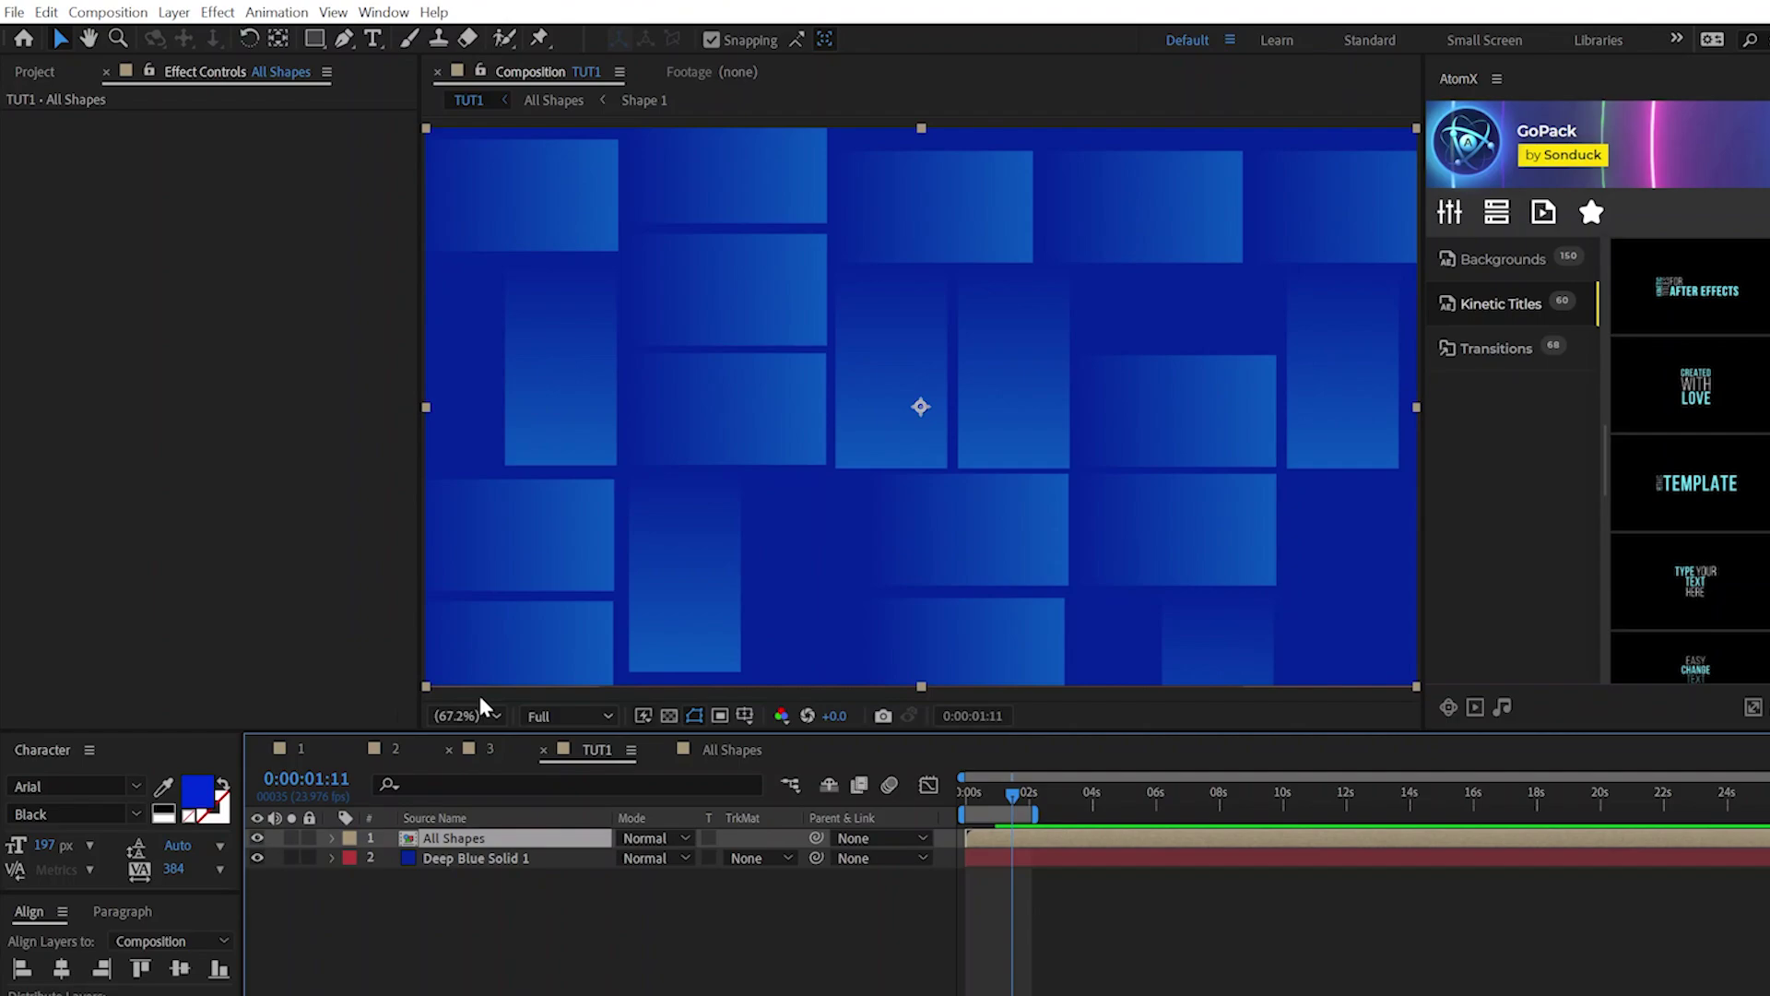
{"action": "left_click", "coordinate": [217, 12]}
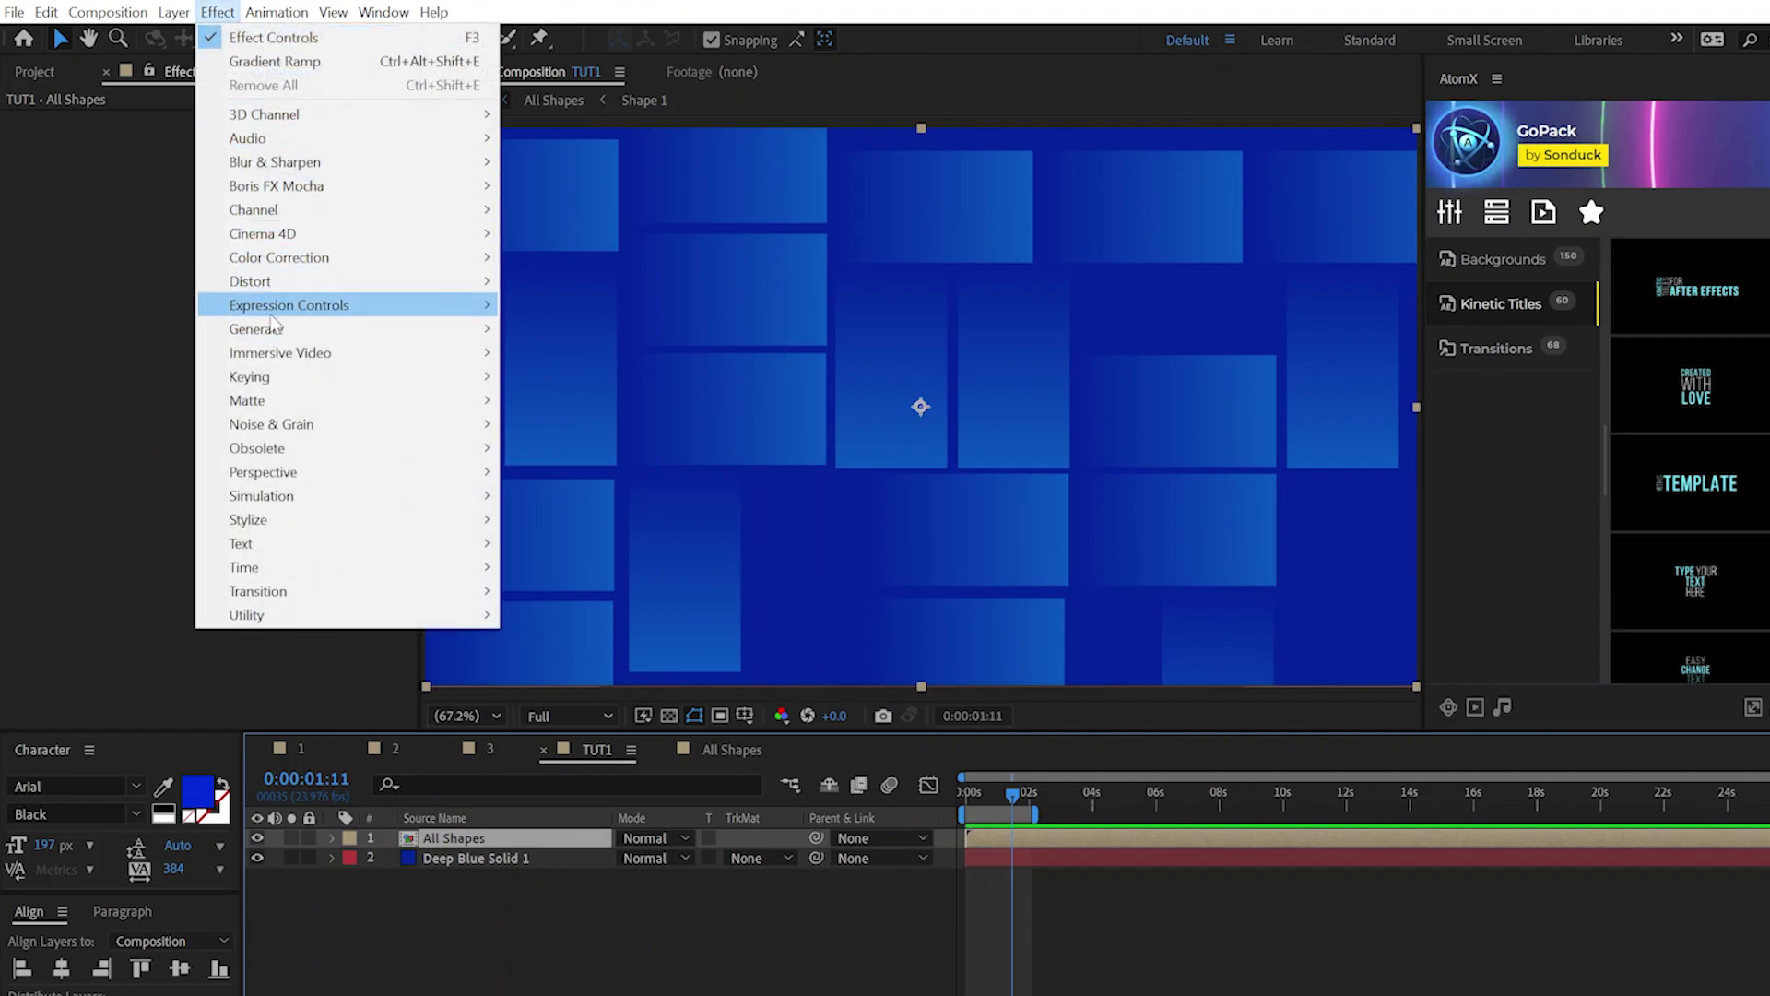
- Add a Drop Shadow to All Shapes with colour 002AD8 and softness 900
{"action": "mouse_move", "coordinate": [269, 475]}
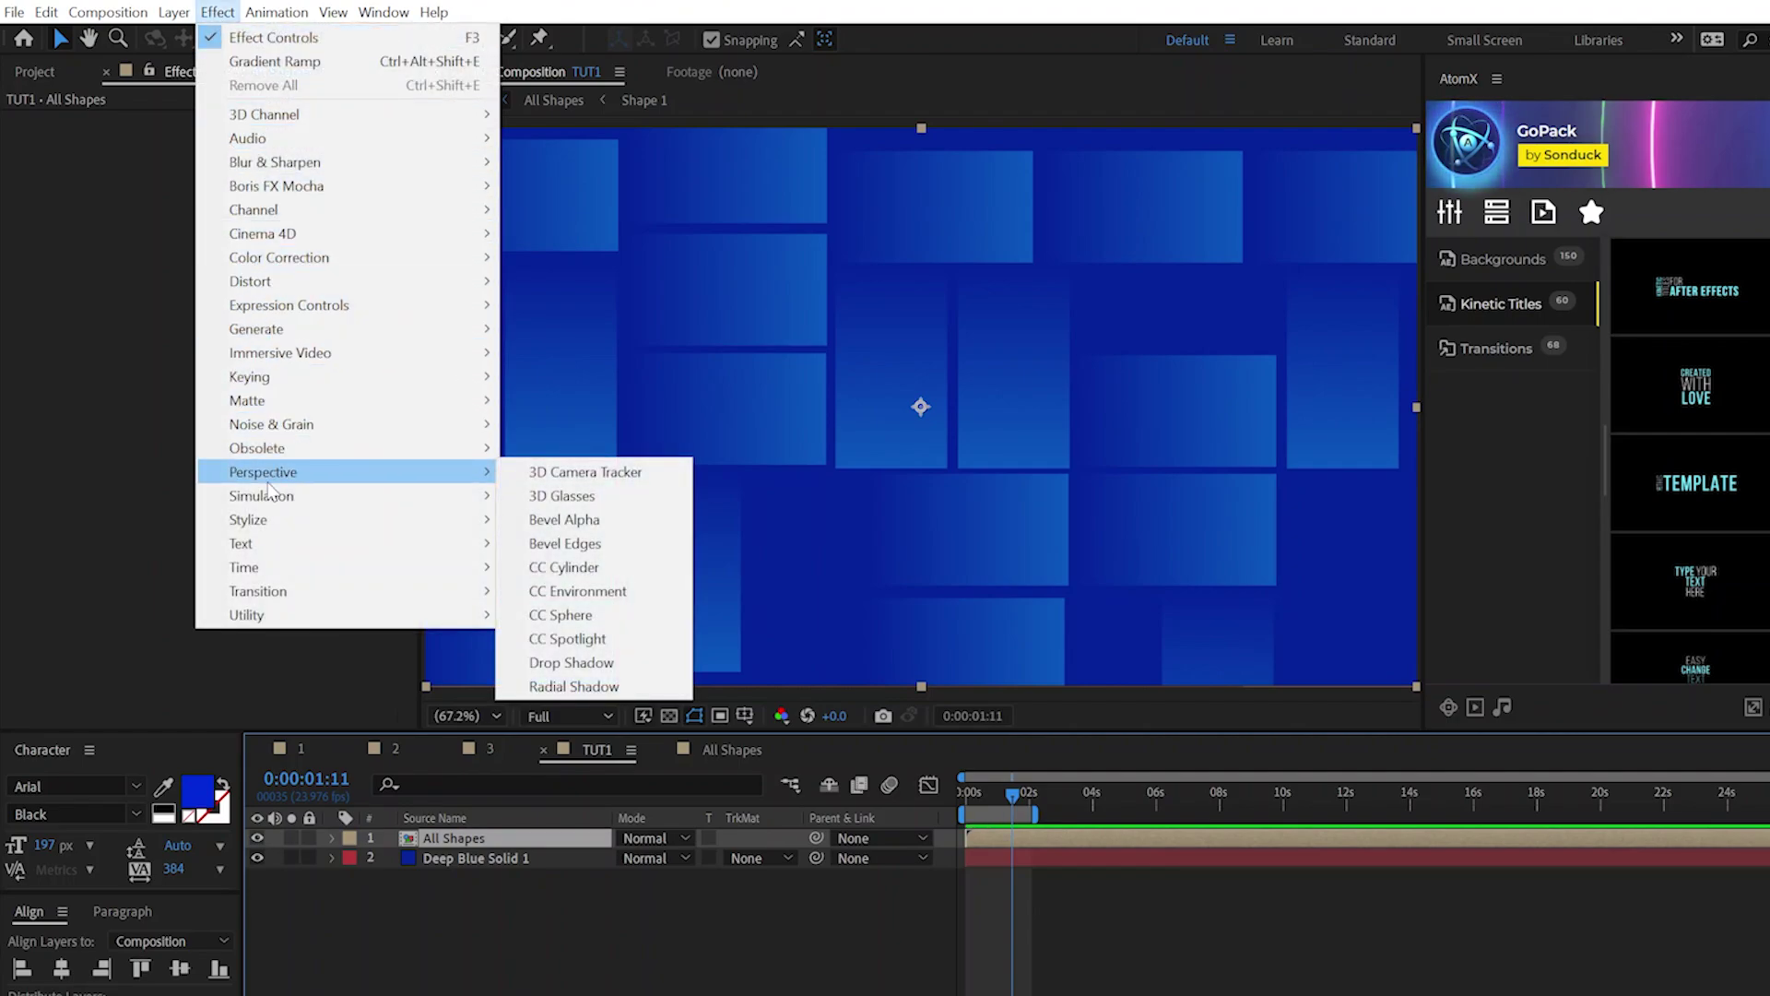
{"action": "left_click", "coordinate": [544, 664]}
{"action": "left_click", "coordinate": [241, 138]}
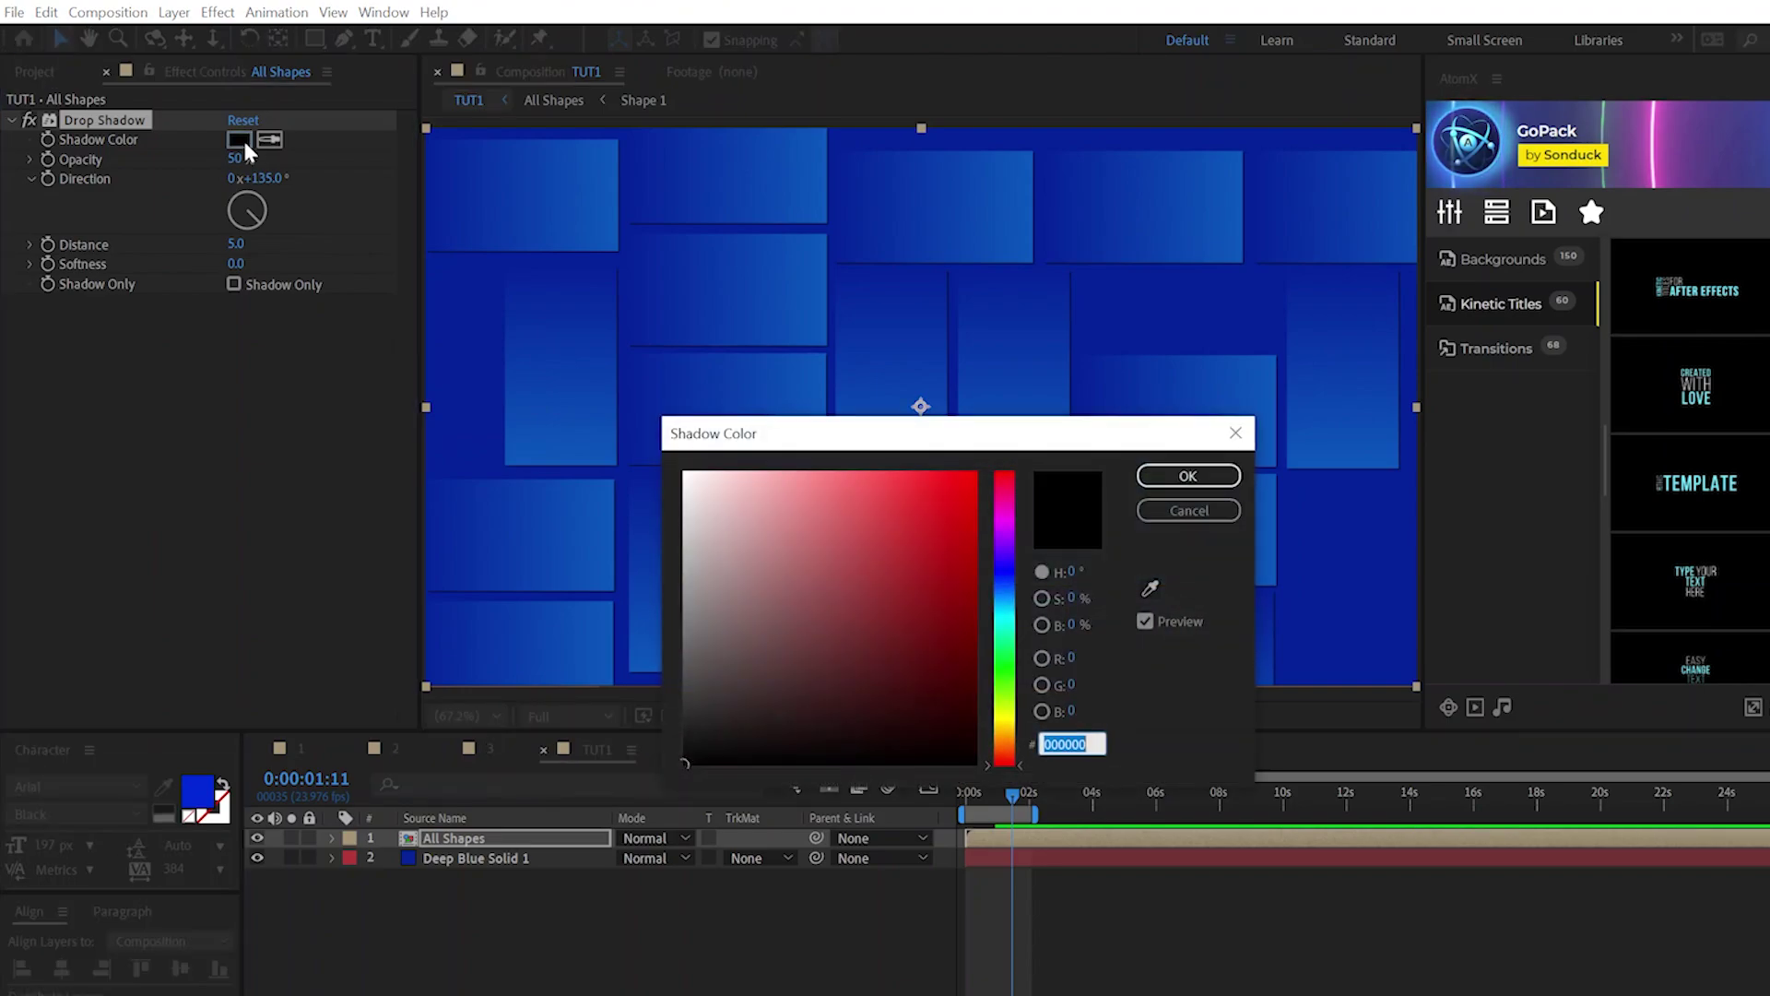
{"action": "type", "text": "002AD8"}
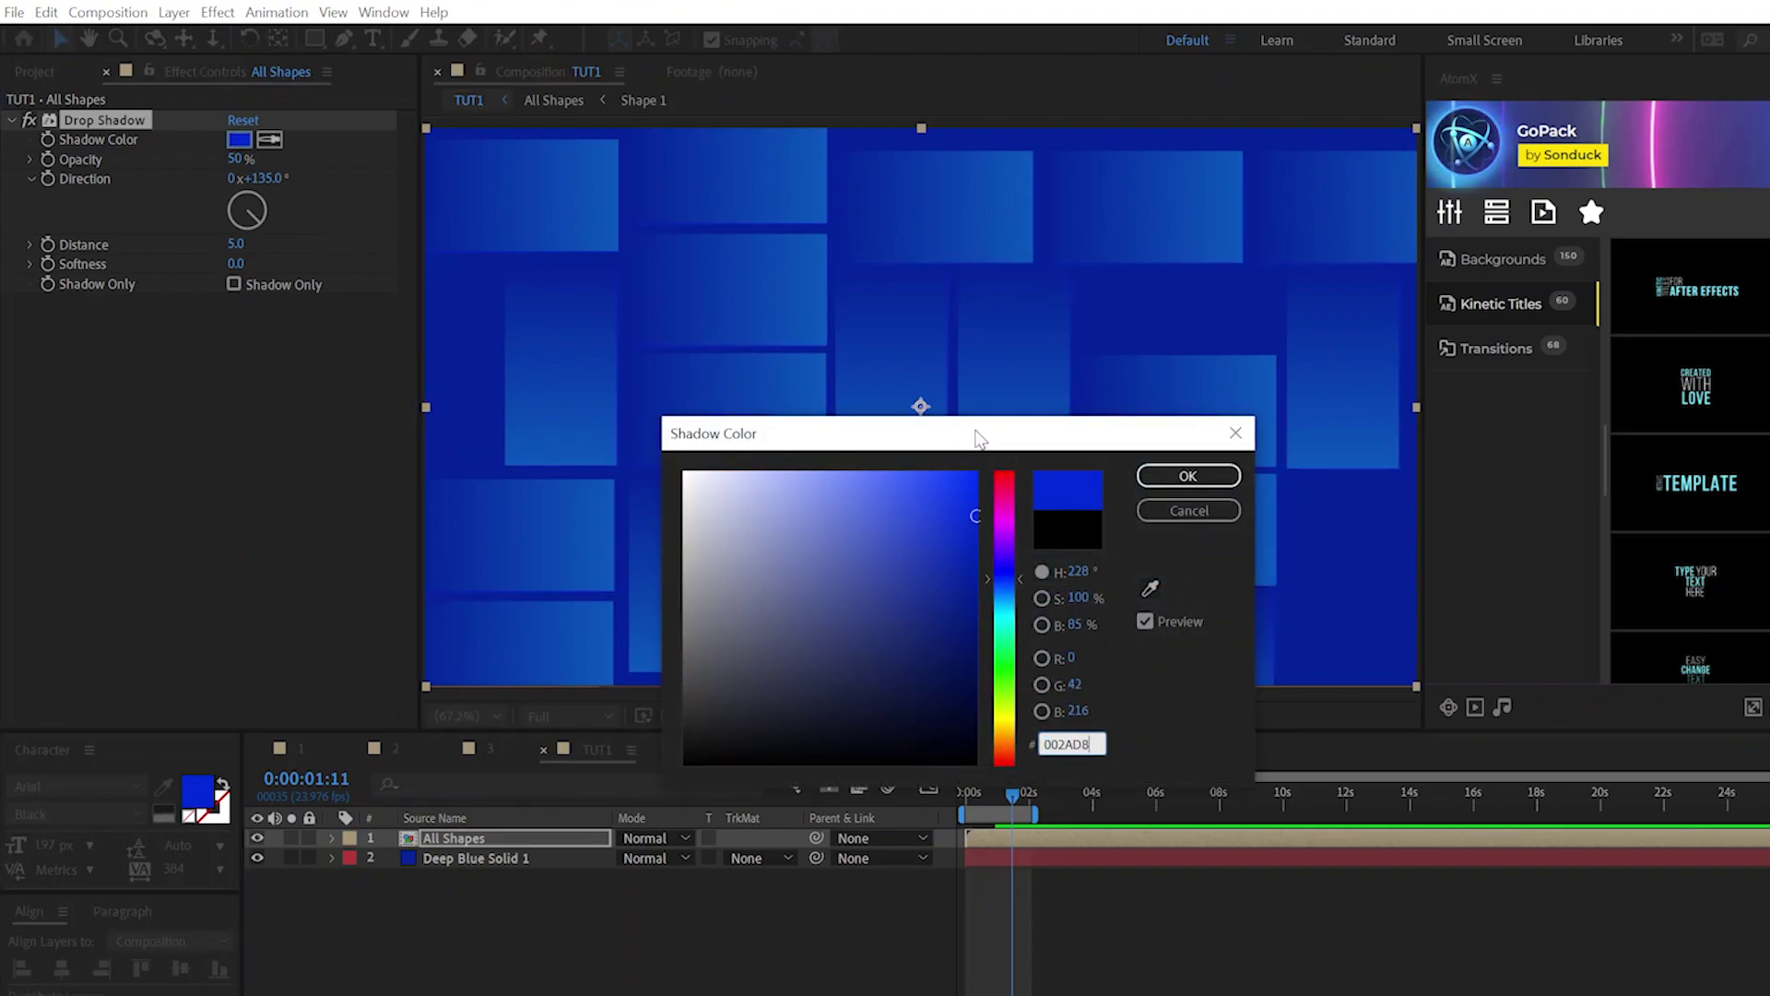
{"action": "left_click", "coordinate": [1191, 476]}
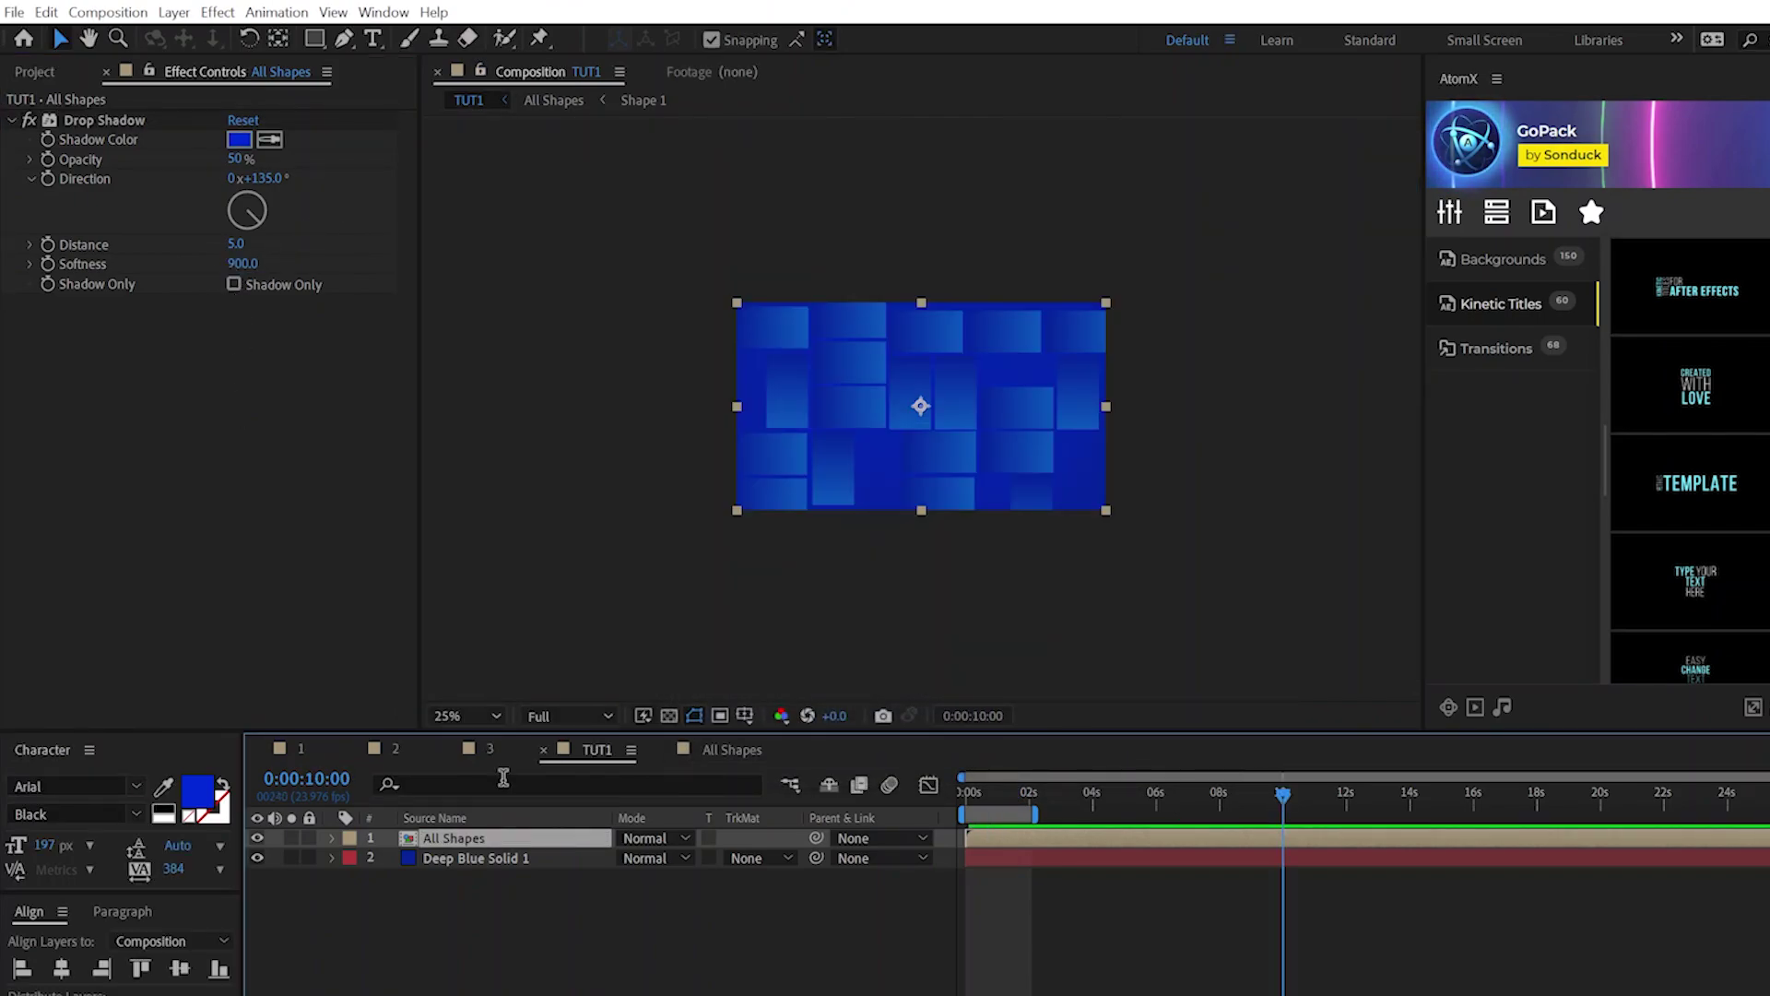
{"action": "key", "text": "period"}
{"action": "key", "text": "period"}
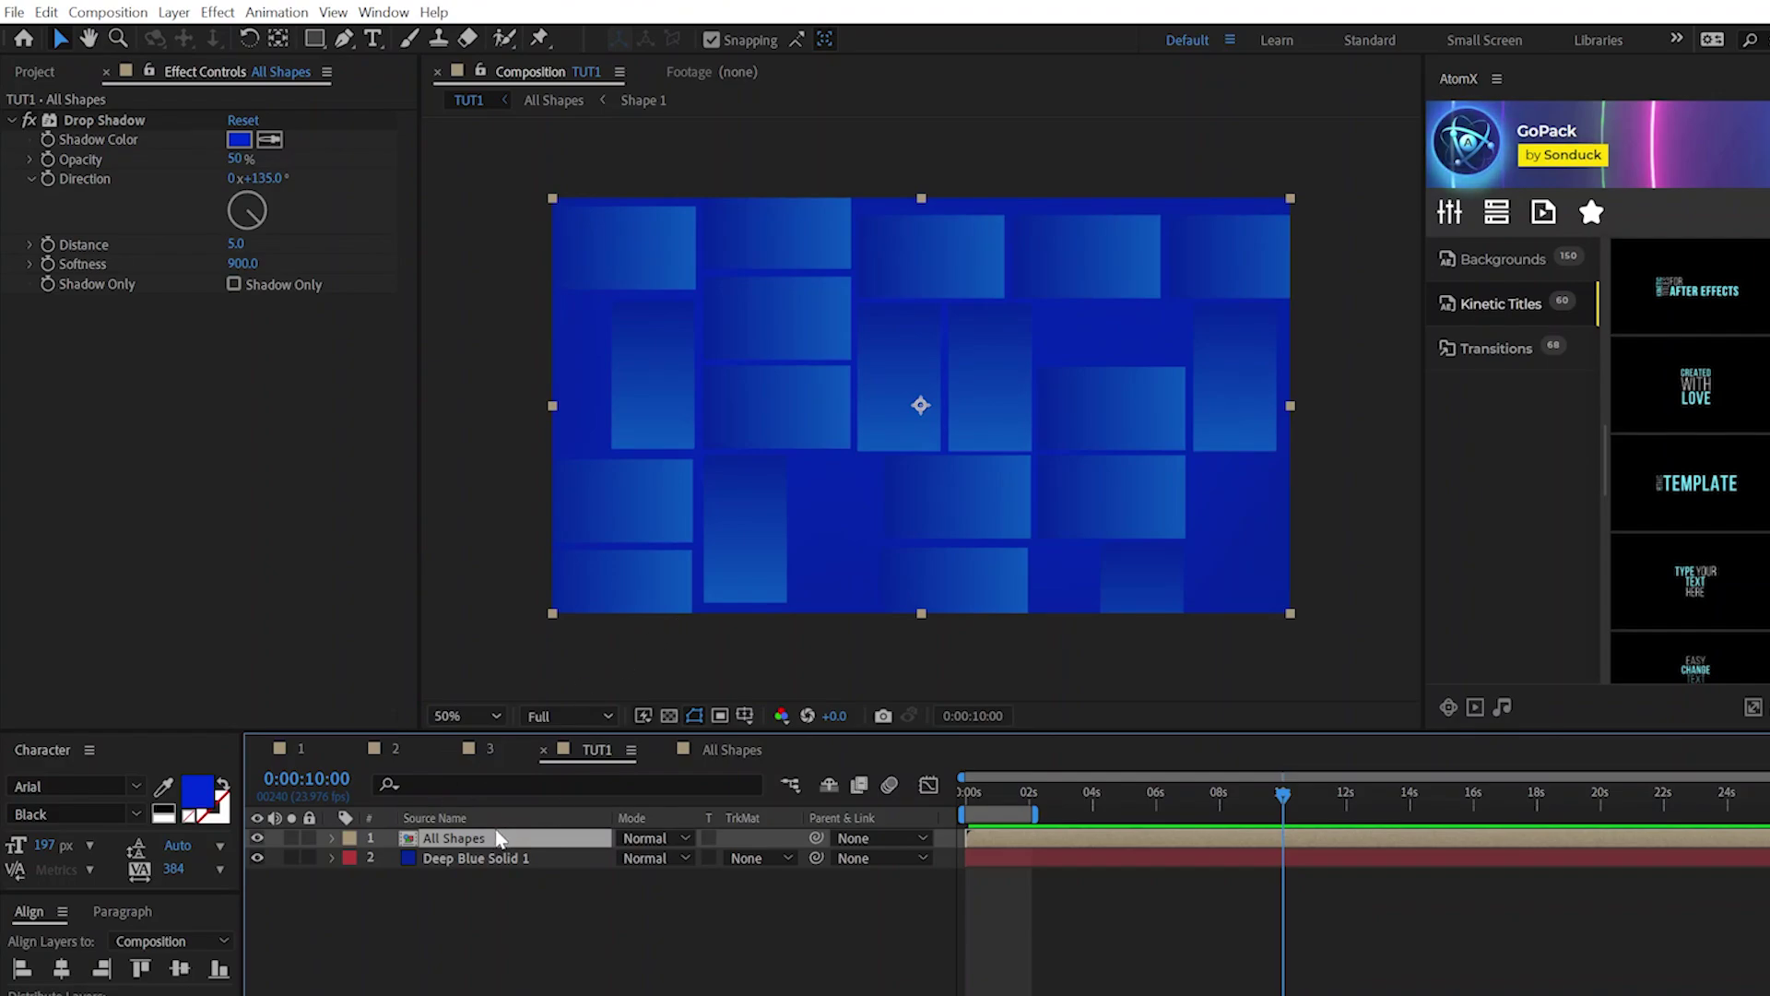
- Set the All Shapes layer's Rotation to 45°
{"action": "key", "text": "r"}
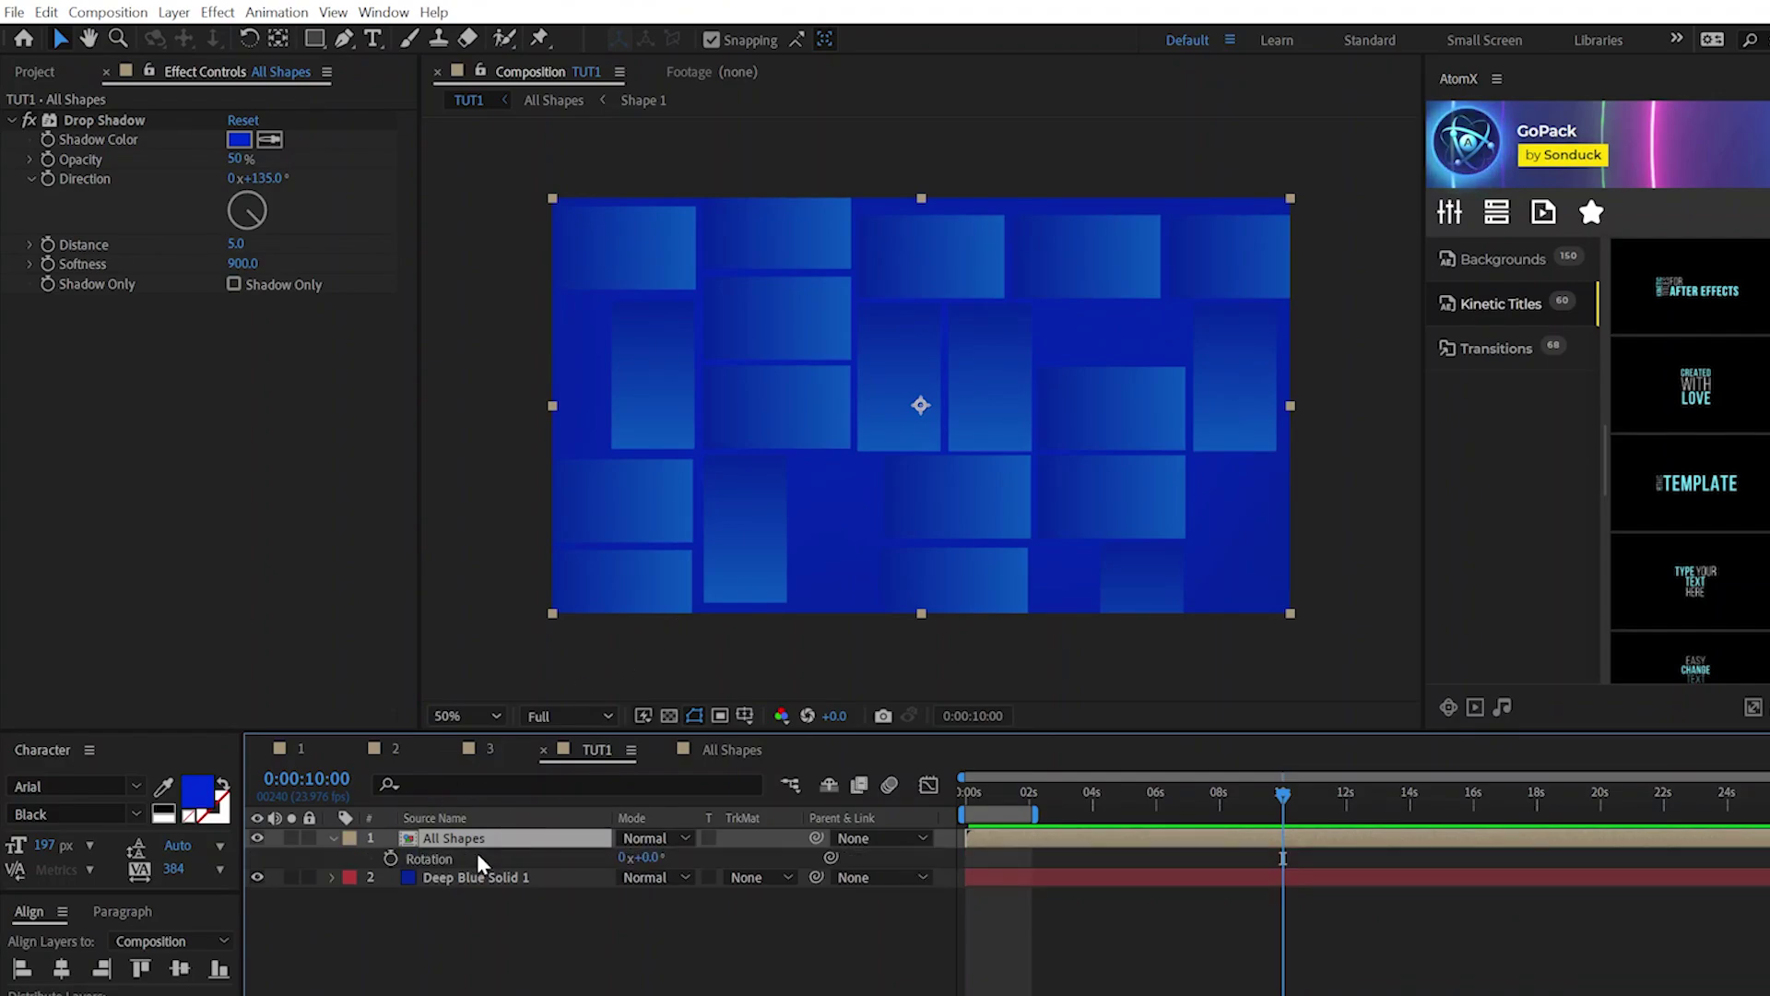
{"action": "left_click", "coordinate": [653, 858]}
{"action": "type", "text": "45"}
{"action": "key", "text": "Return"}
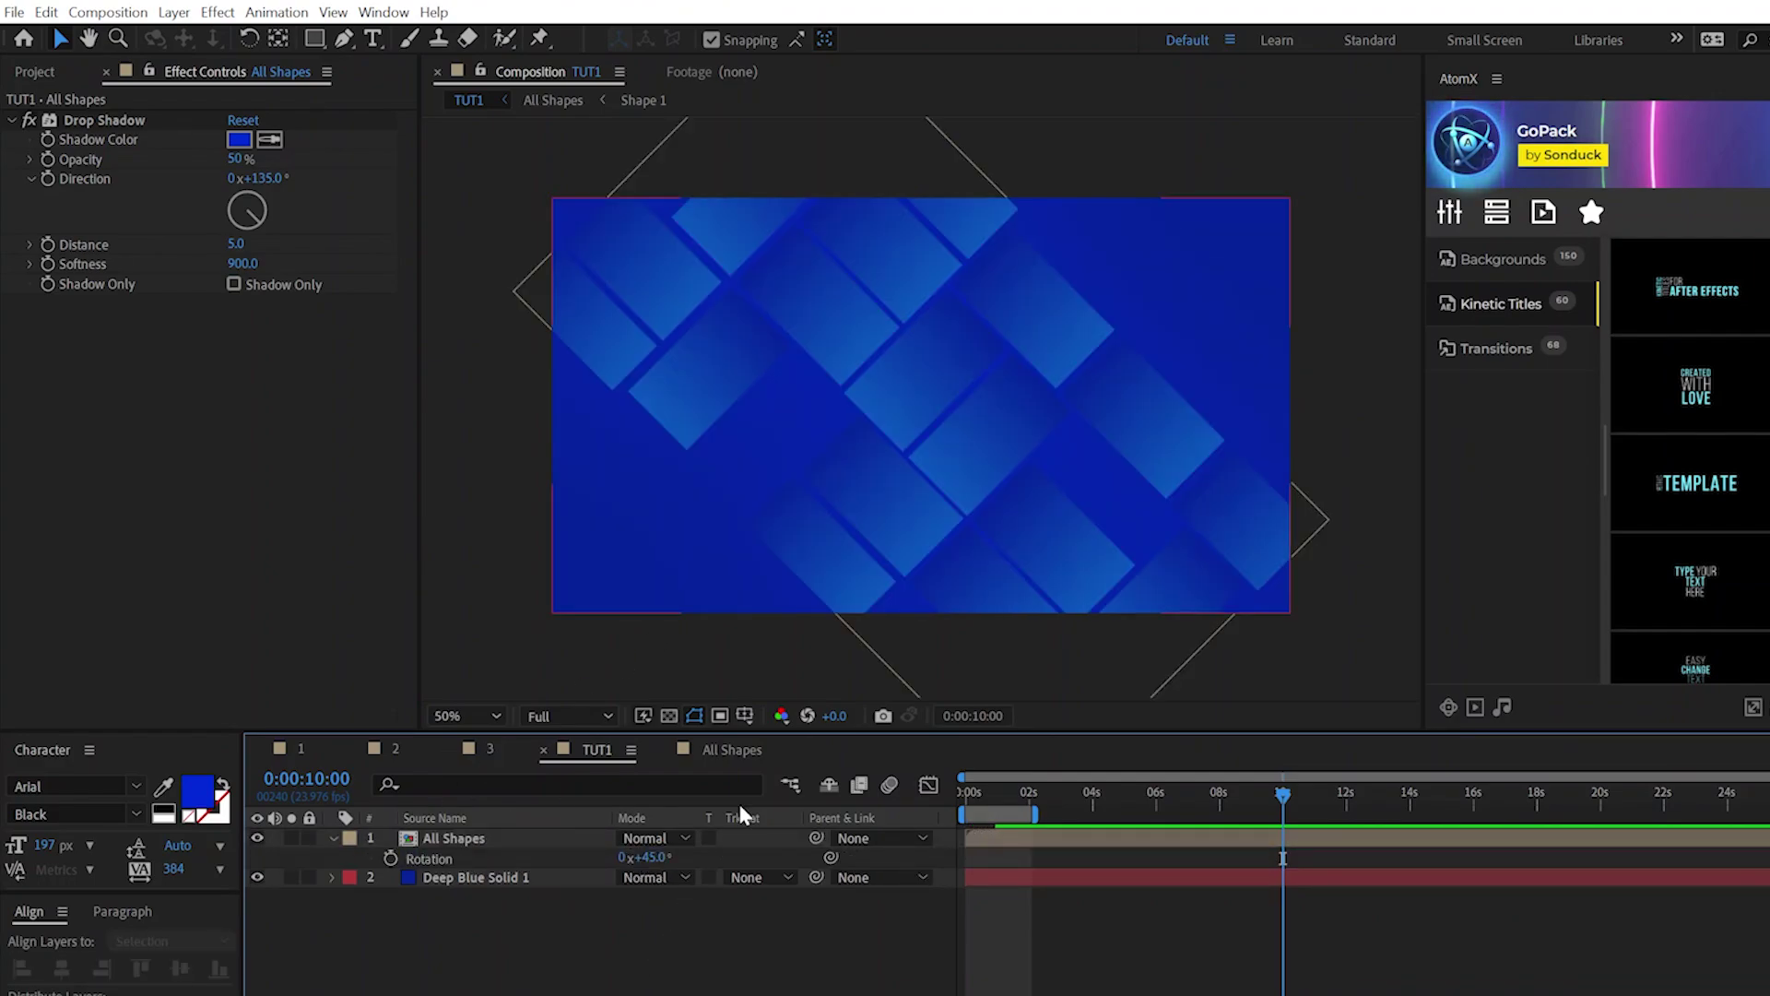
- Add Motion Tile above Drop Shadow with output width 470 and height 230, nudging Tile Center
{"action": "left_click", "coordinate": [430, 839]}
{"action": "left_click", "coordinate": [217, 12]}
{"action": "mouse_move", "coordinate": [276, 519]}
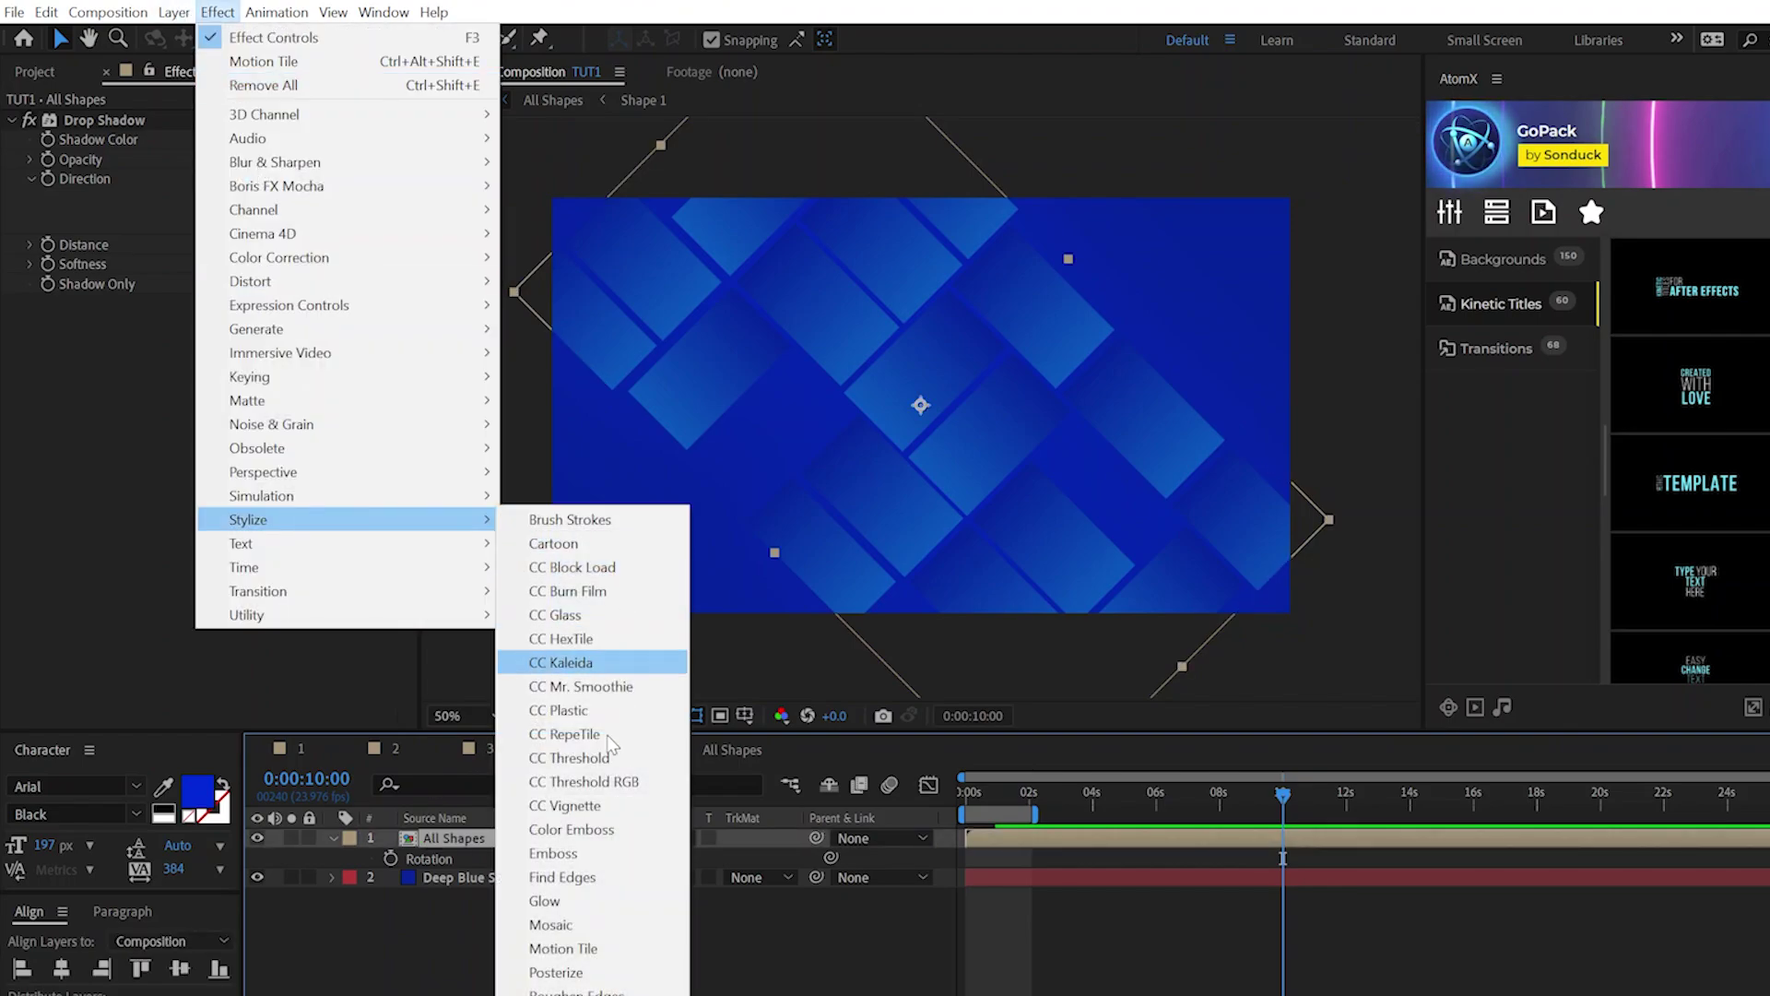
{"action": "left_click", "coordinate": [563, 948]}
{"action": "left_click_drag", "start_coordinate": [78, 304], "coordinate": [83, 118]}
{"action": "mouse_move", "coordinate": [243, 197]}
{"action": "left_mouse_down"}
{"action": "mouse_move", "coordinate": [272, 198]}
{"action": "mouse_move", "coordinate": [242, 199]}
{"action": "left_mouse_up"}
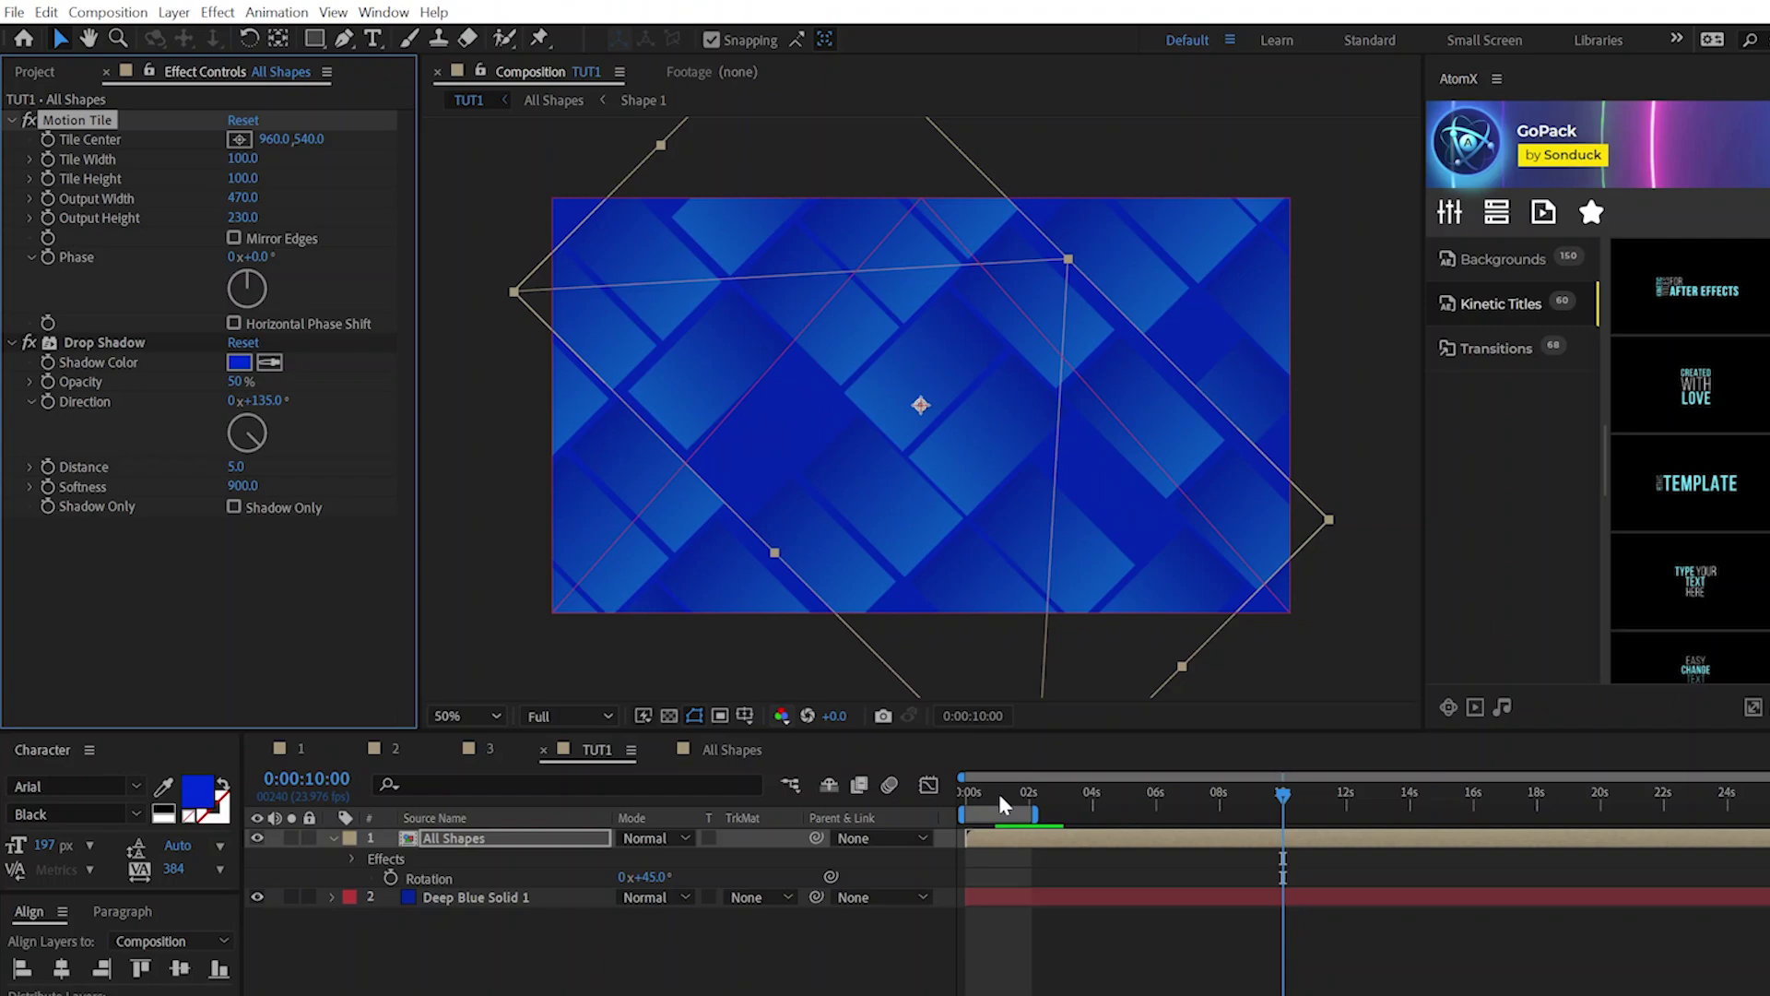
{"action": "key", "text": "Page_Up"}
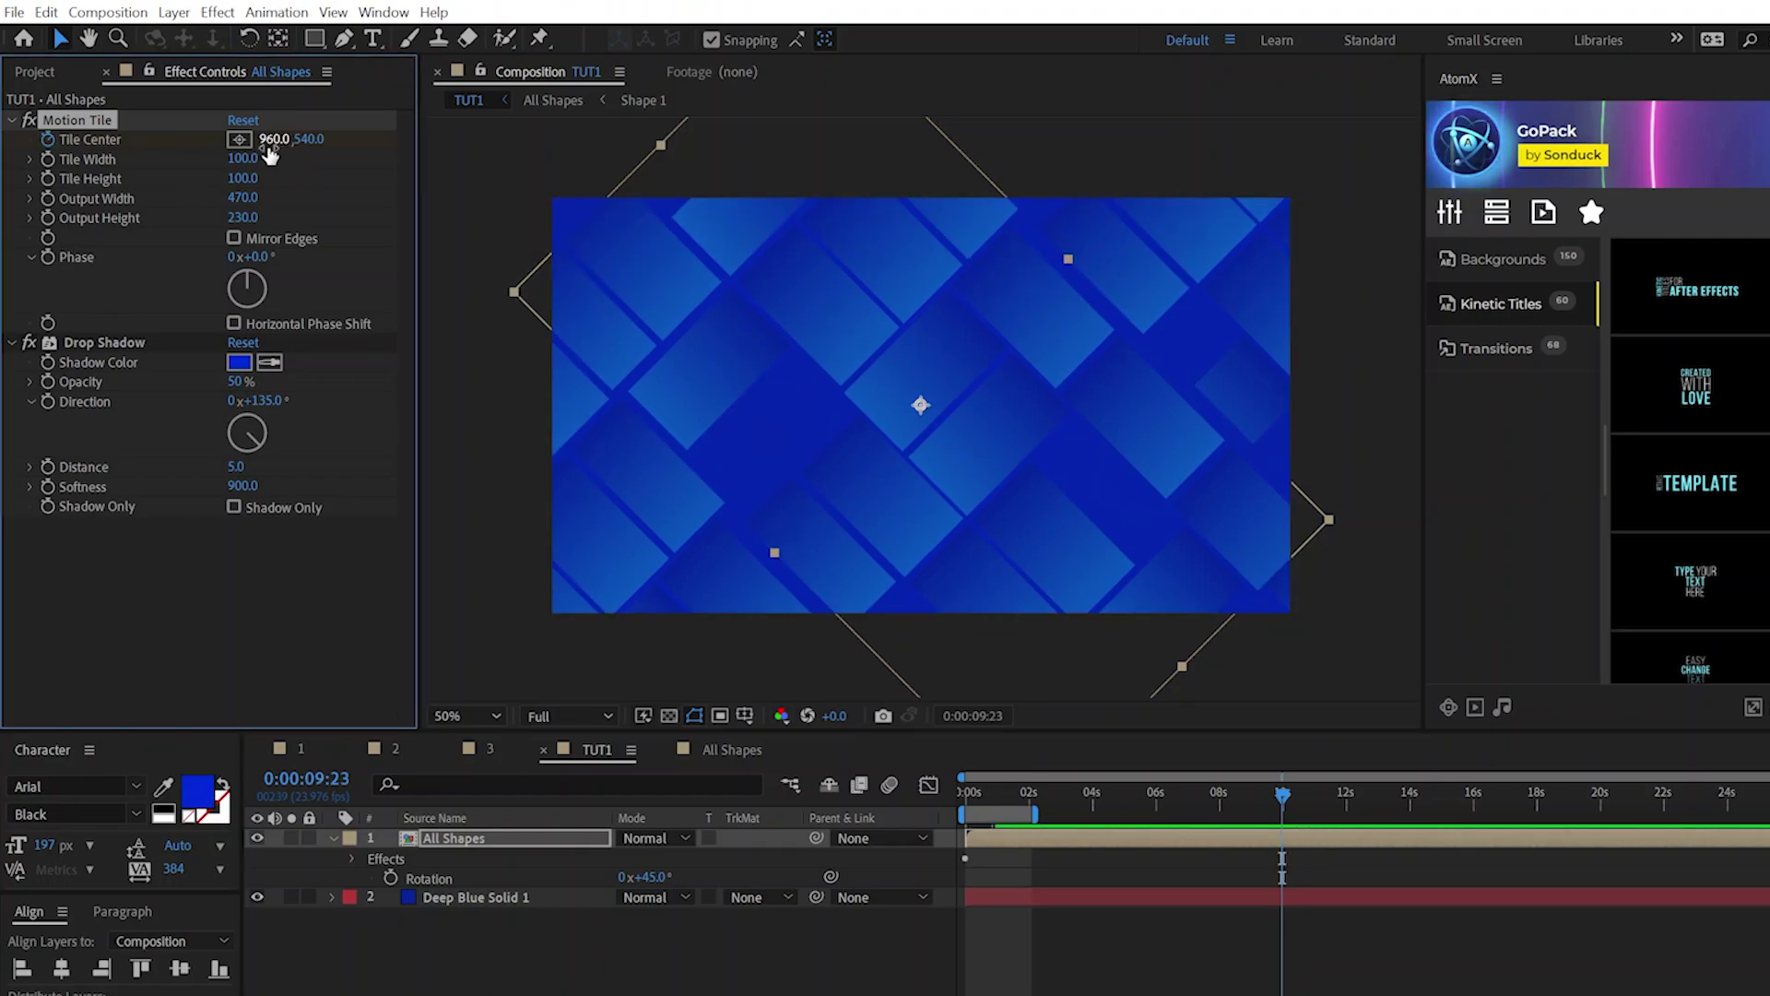
{"action": "left_click_drag", "start_coordinate": [272, 139], "coordinate": [263, 143]}
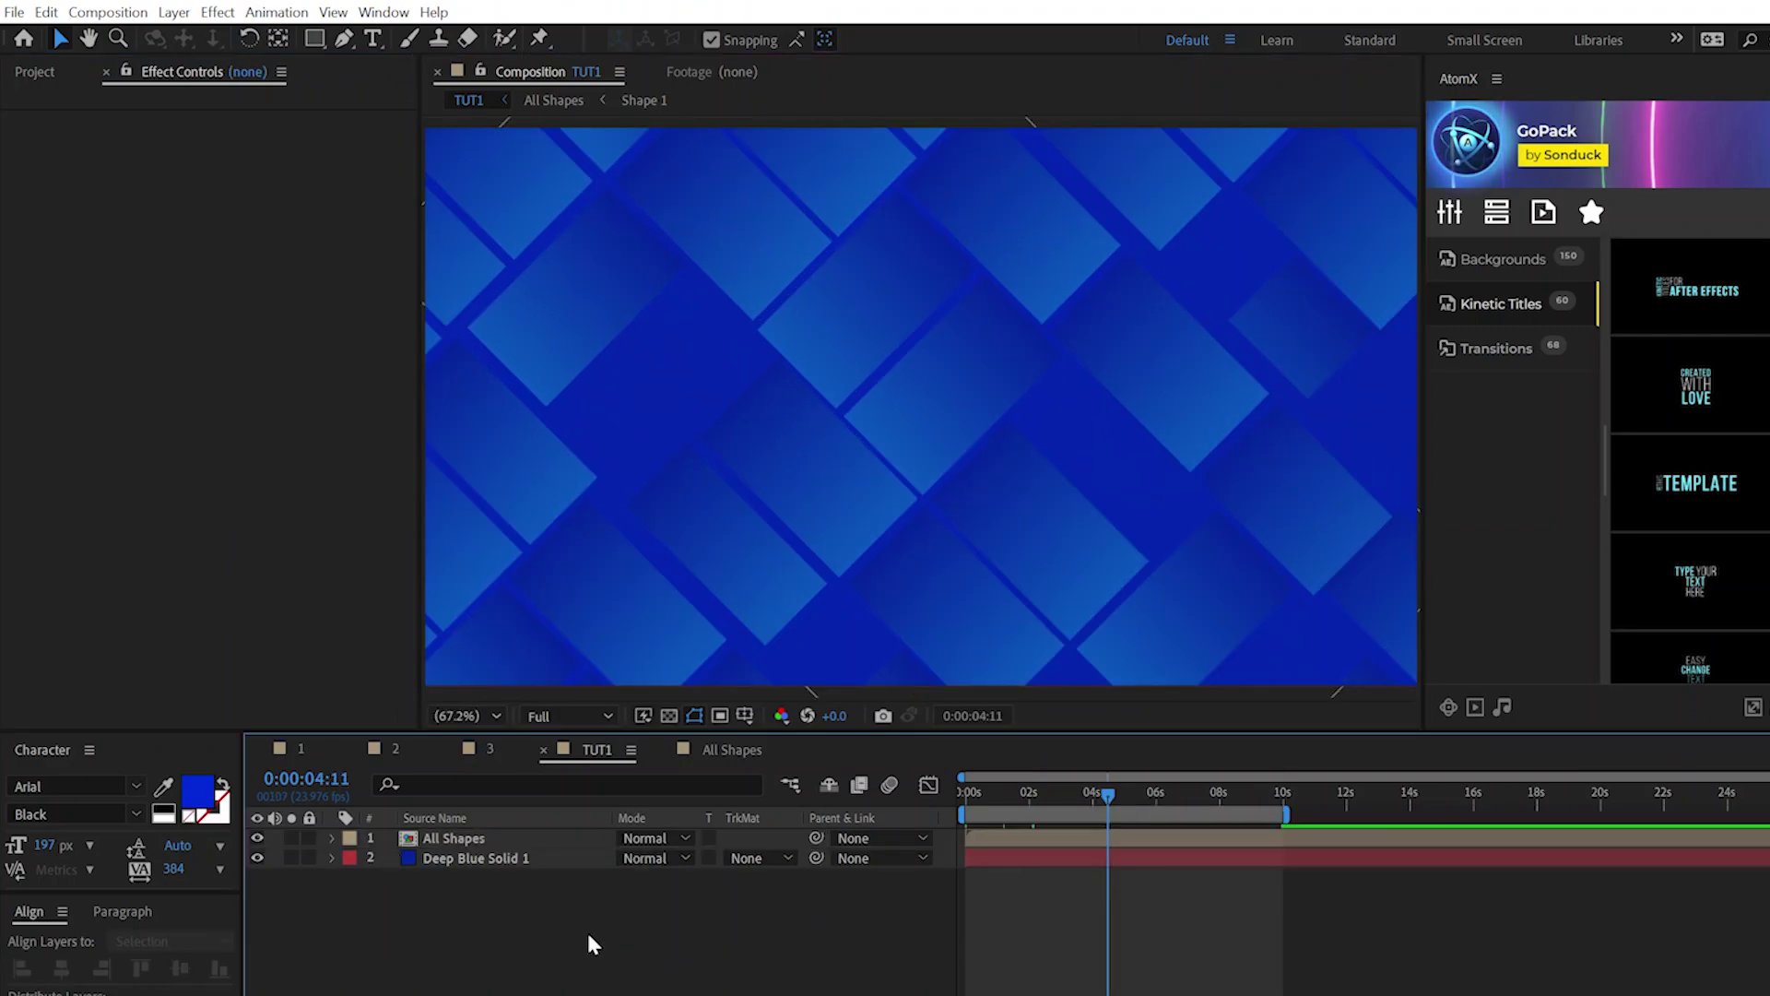
- Add a new adjustment layer and apply CC Vignette to it
{"action": "left_click", "coordinate": [107, 12]}
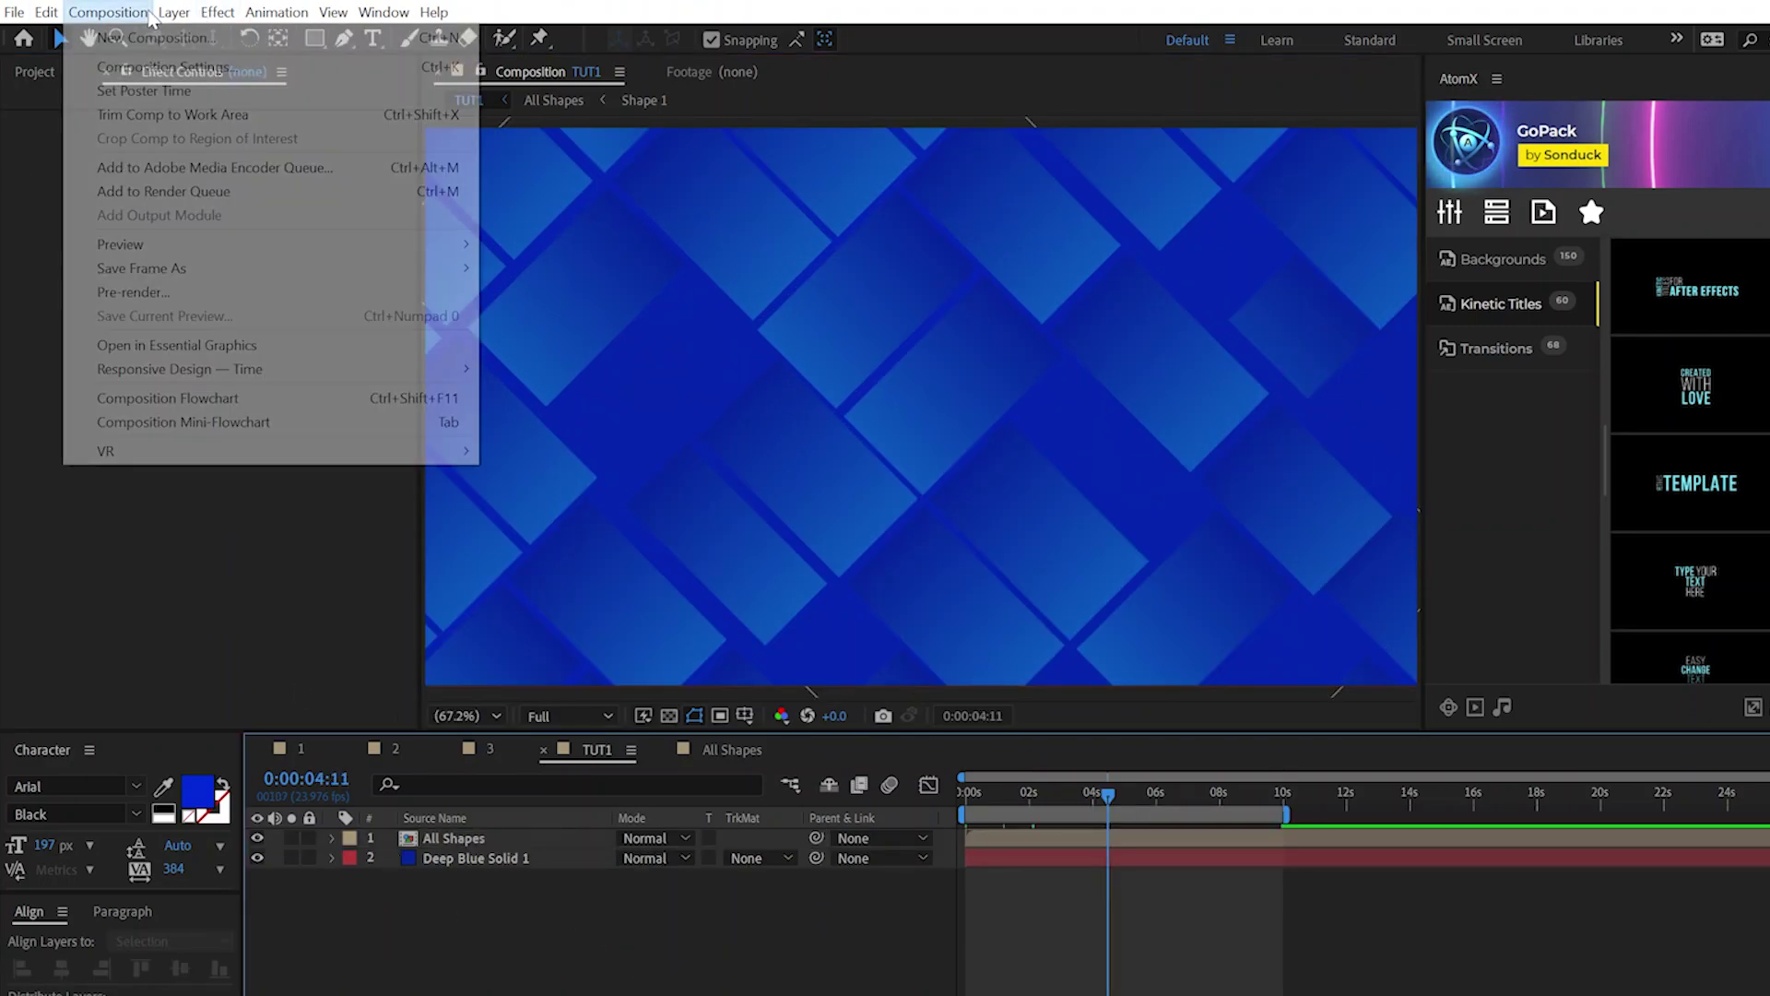
{"action": "mouse_move", "coordinate": [212, 37]}
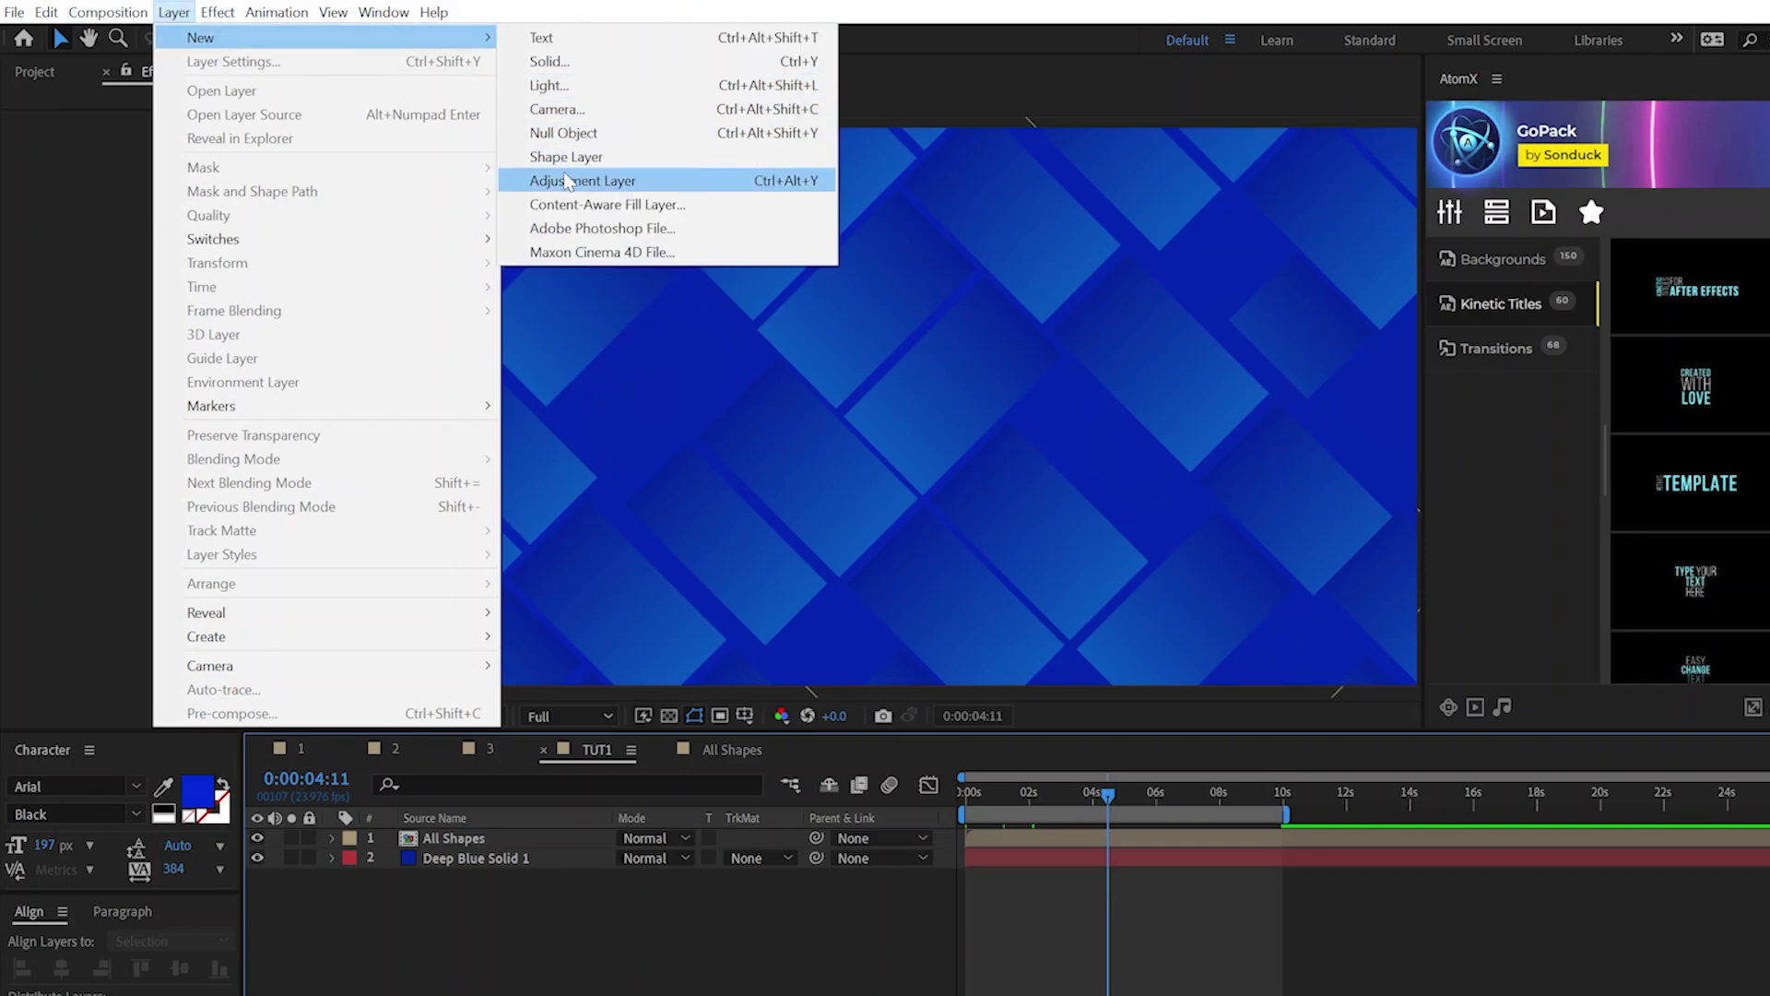
{"action": "left_click", "coordinate": [553, 178]}
{"action": "left_click", "coordinate": [218, 12]}
{"action": "mouse_move", "coordinate": [278, 521]}
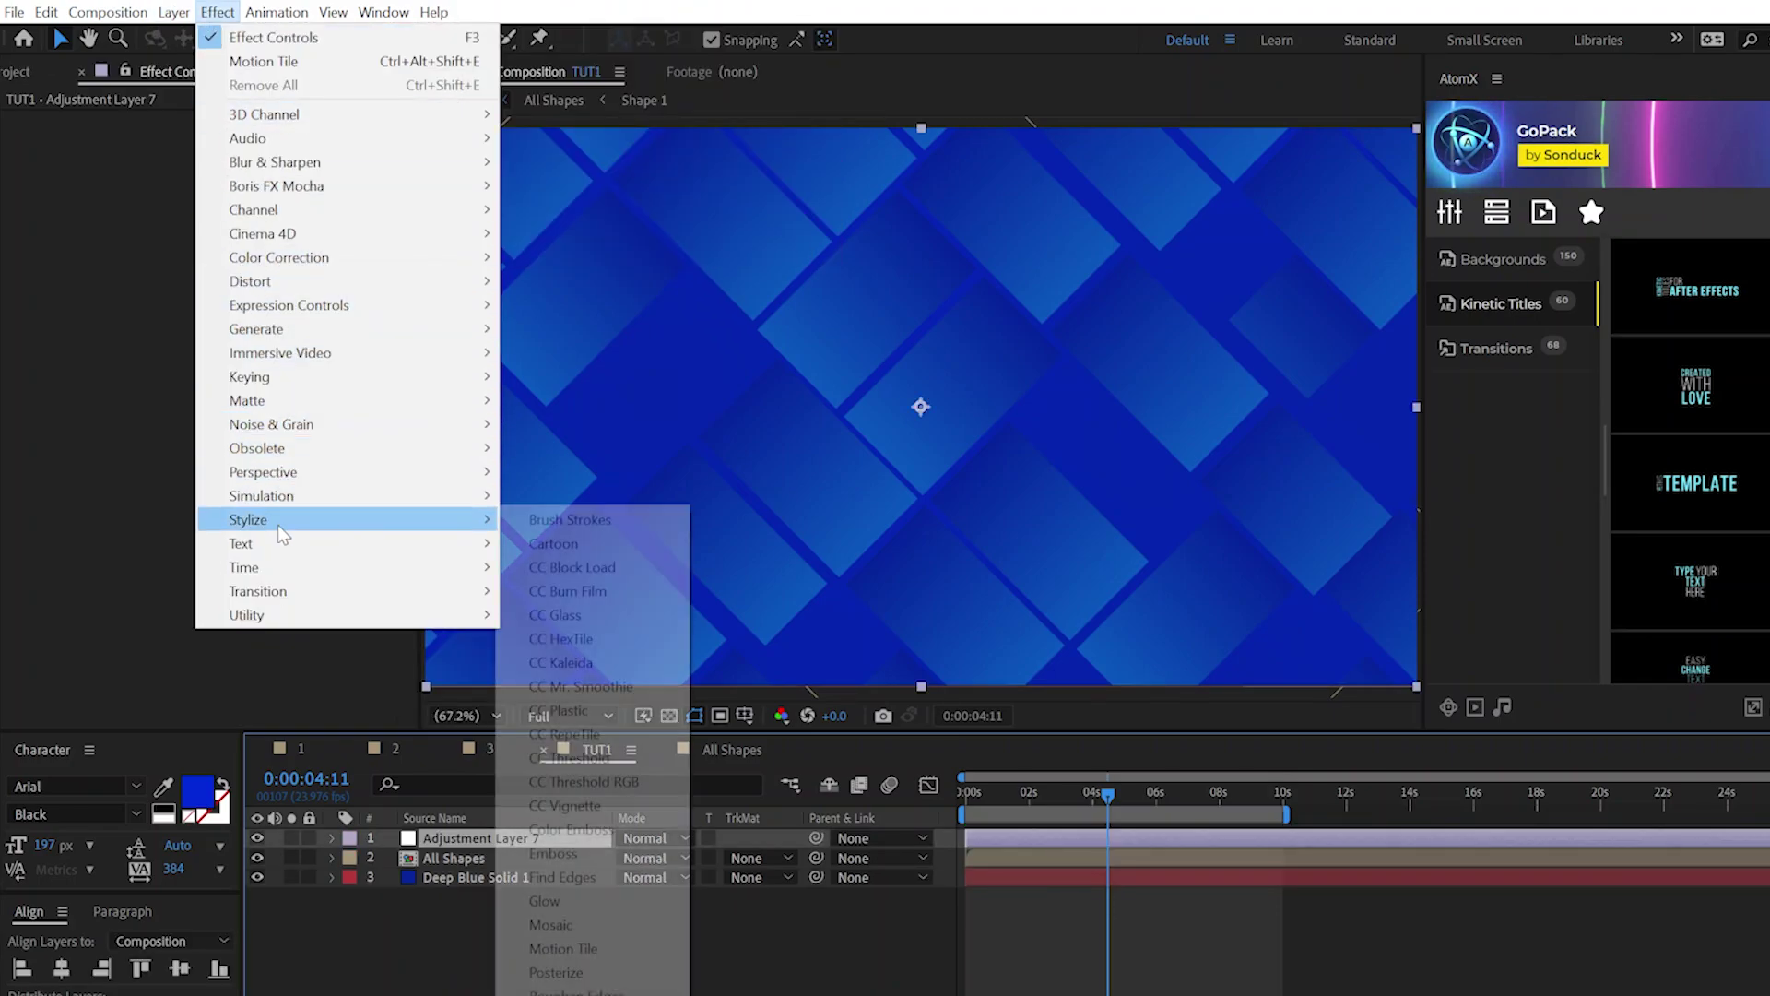
{"action": "left_click", "coordinate": [565, 805]}
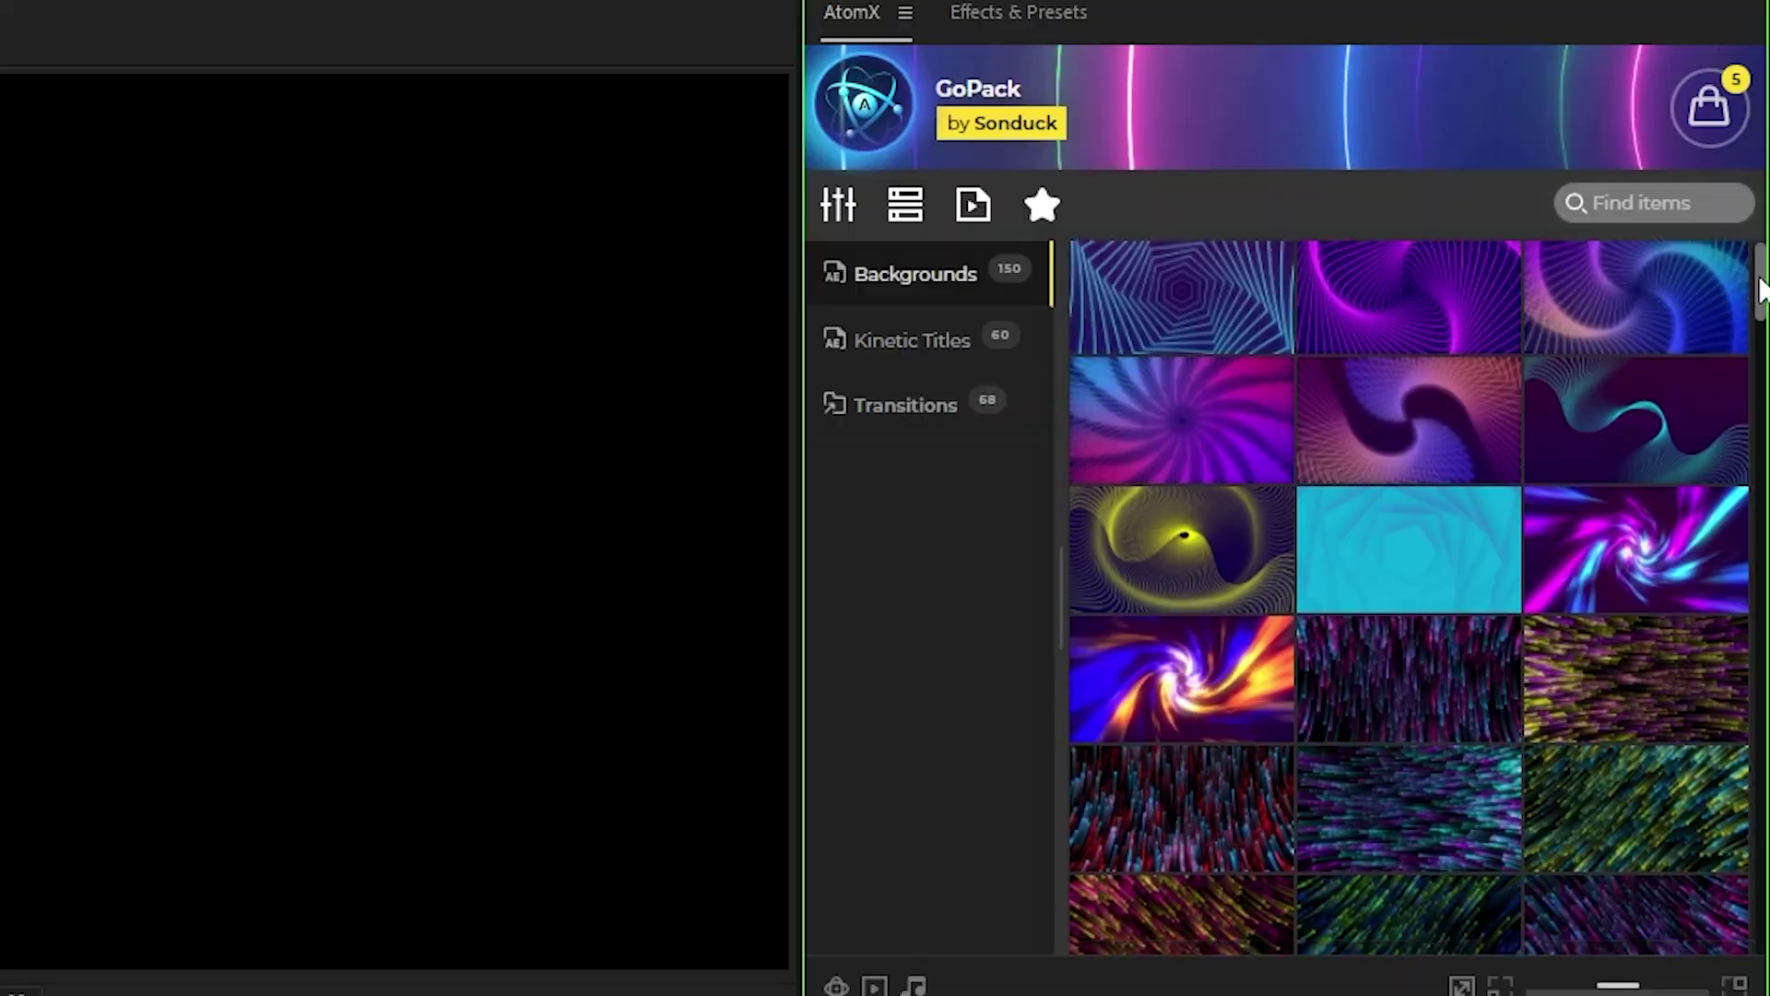
- Scroll down the GoPack 200+ Templates product page on the Sonduck Film site
{"action": "left_click_drag", "start_coordinate": [1762, 288], "coordinate": [1763, 795]}
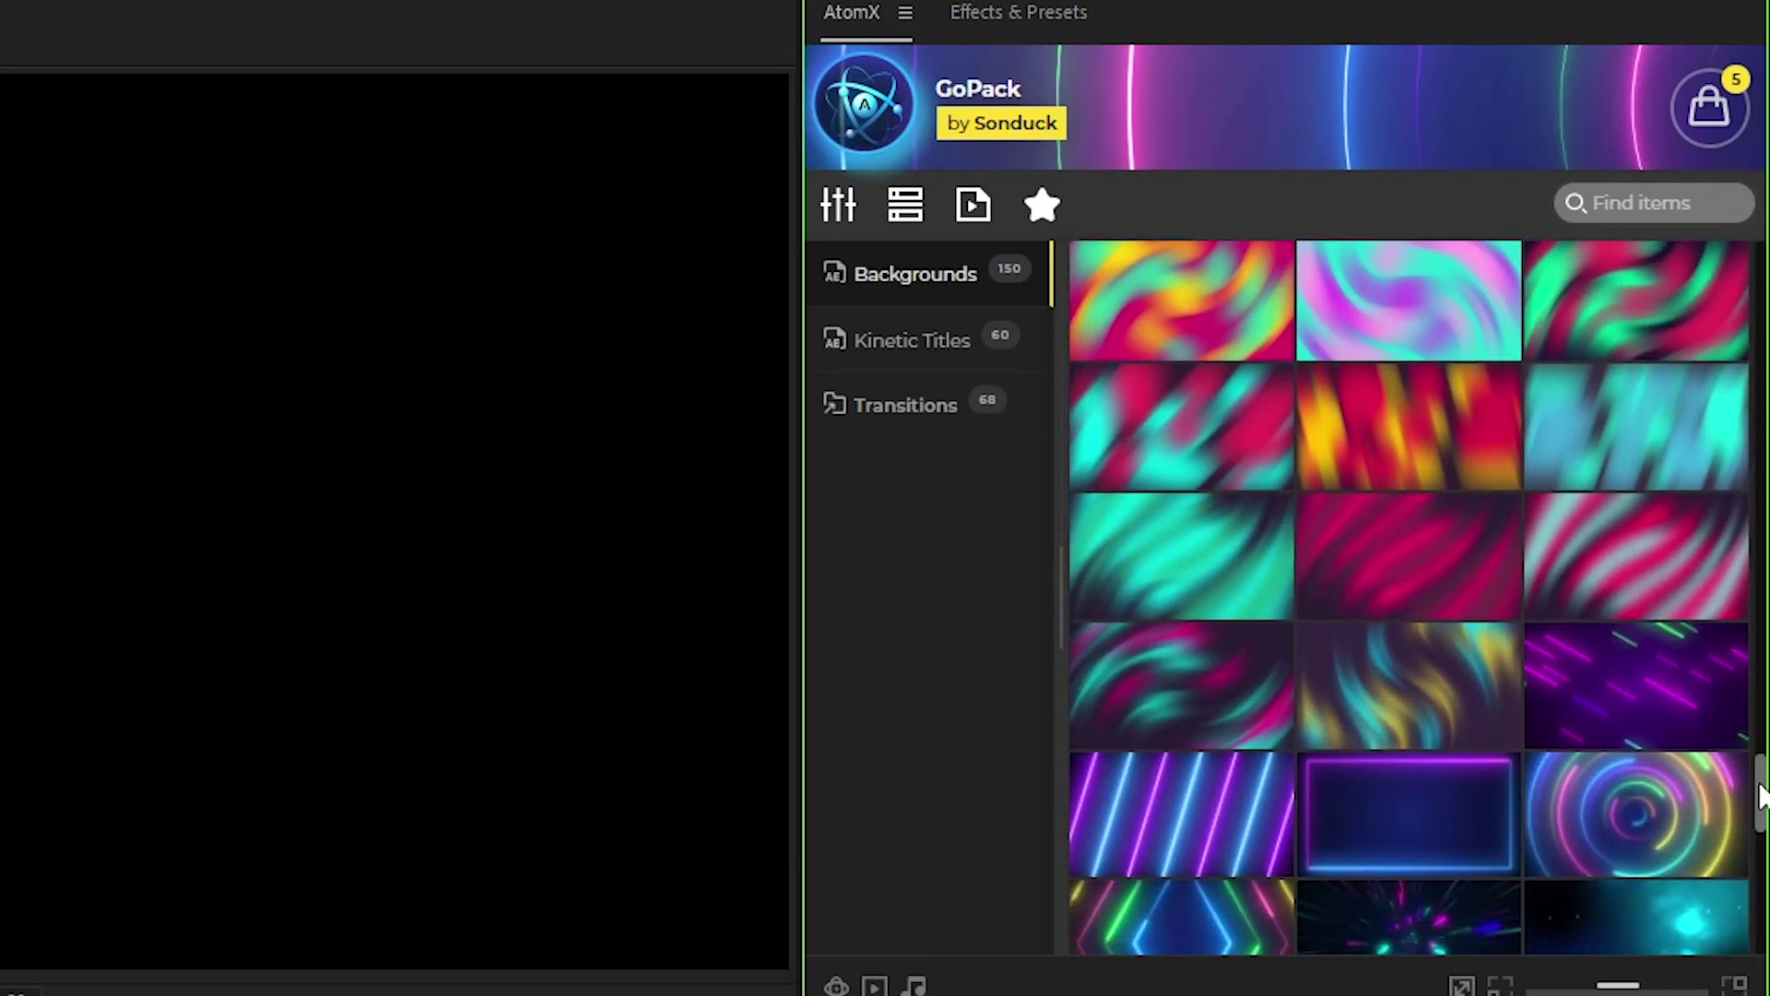
- Import the liquid gradient background template from AtomX GoPack and select its Control Layer
{"action": "left_click", "coordinate": [1181, 735]}
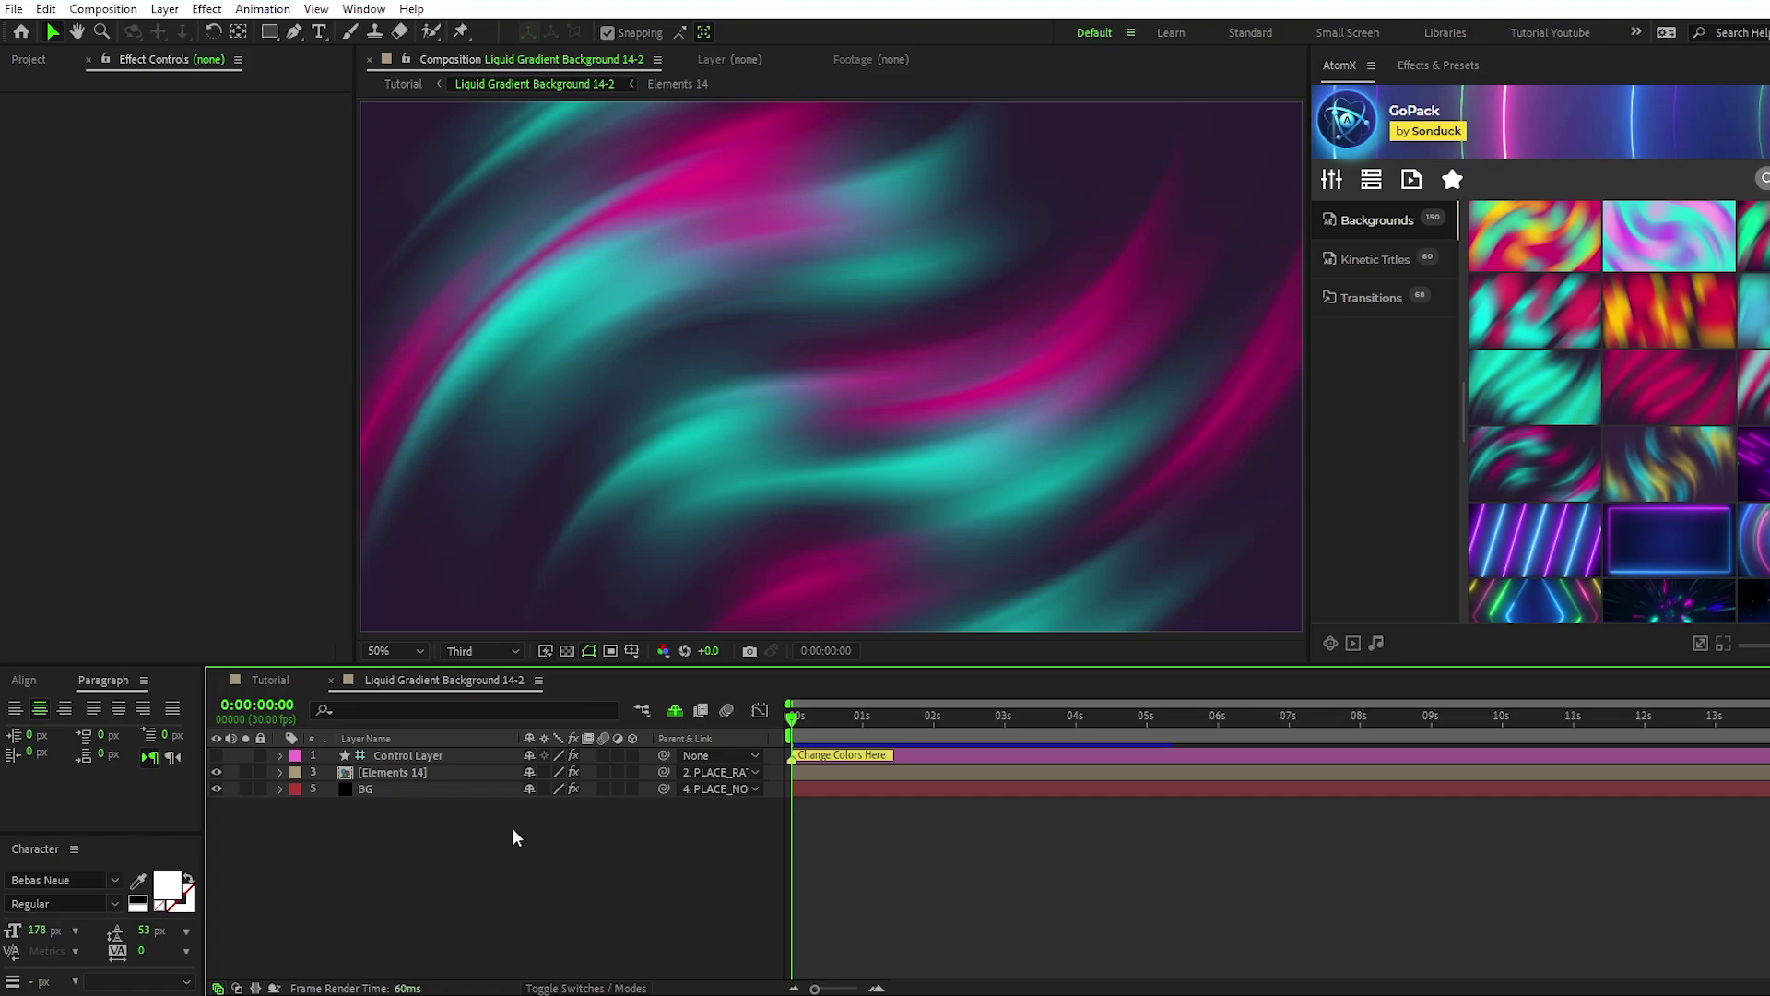
{"action": "left_click", "coordinate": [409, 755]}
{"action": "left_click", "coordinate": [201, 117]}
{"action": "key", "text": "Escape"}
- Recolour the waves with Color B blue and Color C teal 61C7C1, then preview
{"action": "left_click", "coordinate": [201, 134]}
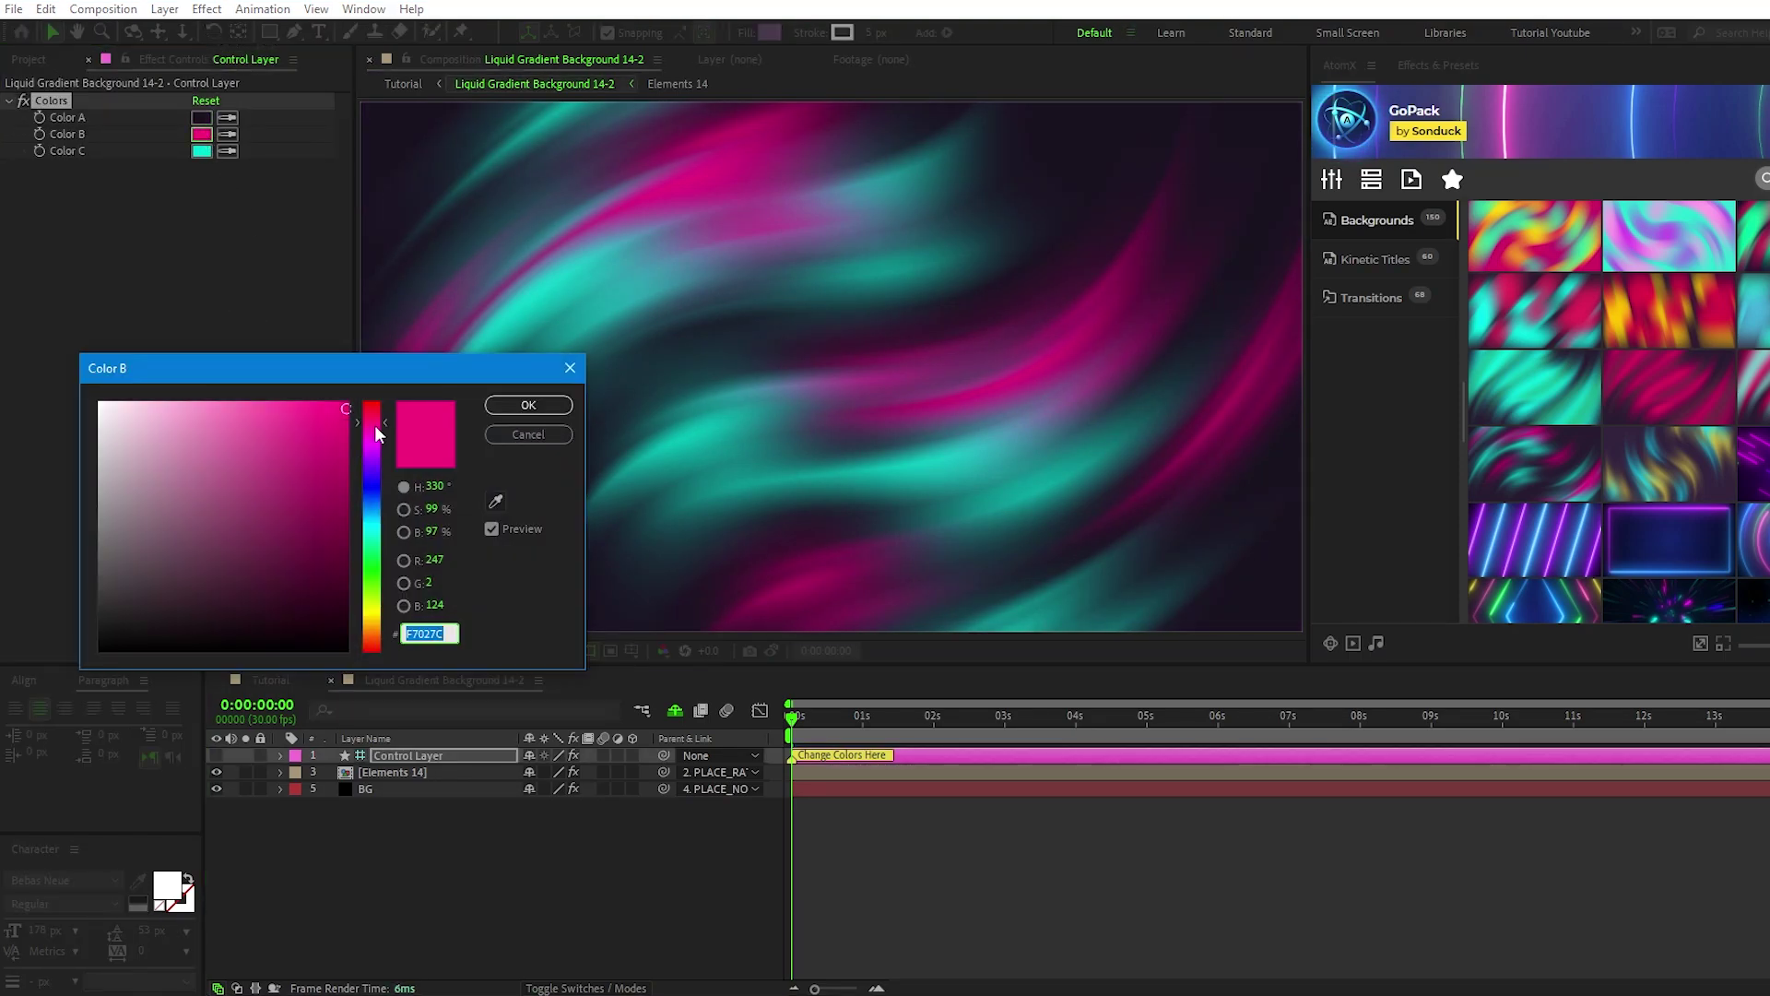
{"action": "left_click_drag", "start_coordinate": [378, 433], "coordinate": [372, 478]}
{"action": "left_click", "coordinate": [528, 405]}
{"action": "left_click", "coordinate": [201, 150]}
{"action": "left_click", "coordinate": [226, 455]}
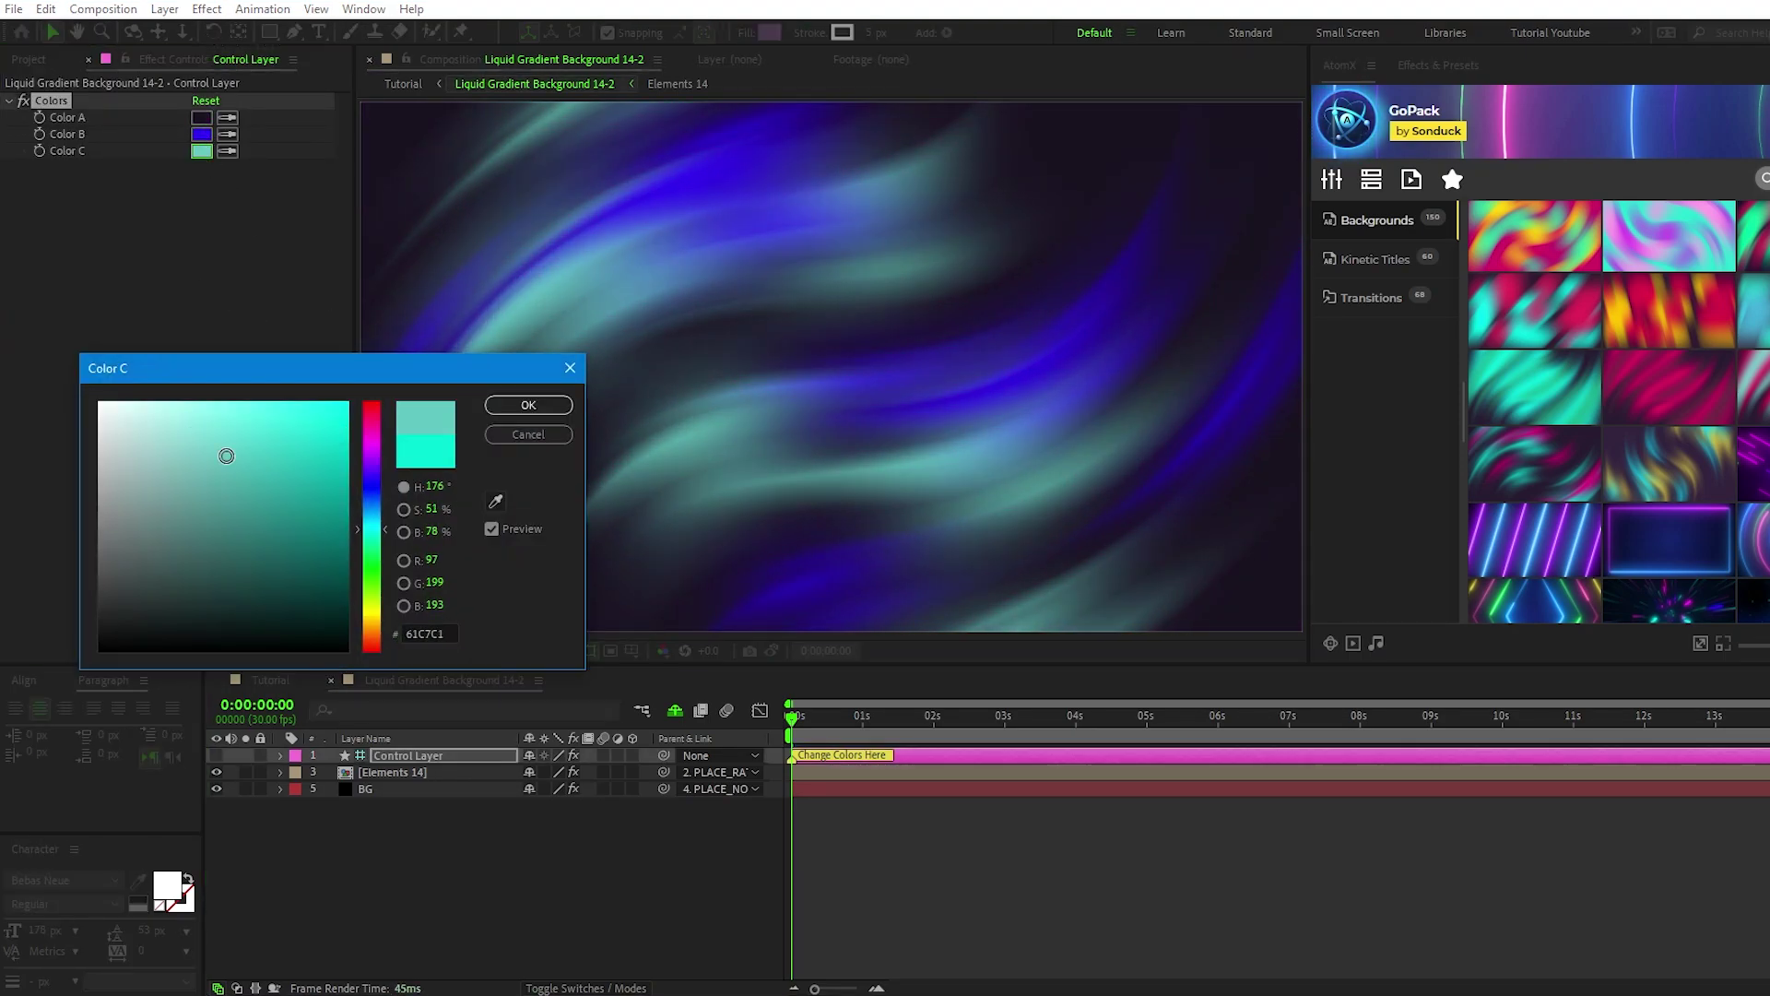
{"action": "key", "text": "Return"}
{"action": "key", "text": "space"}
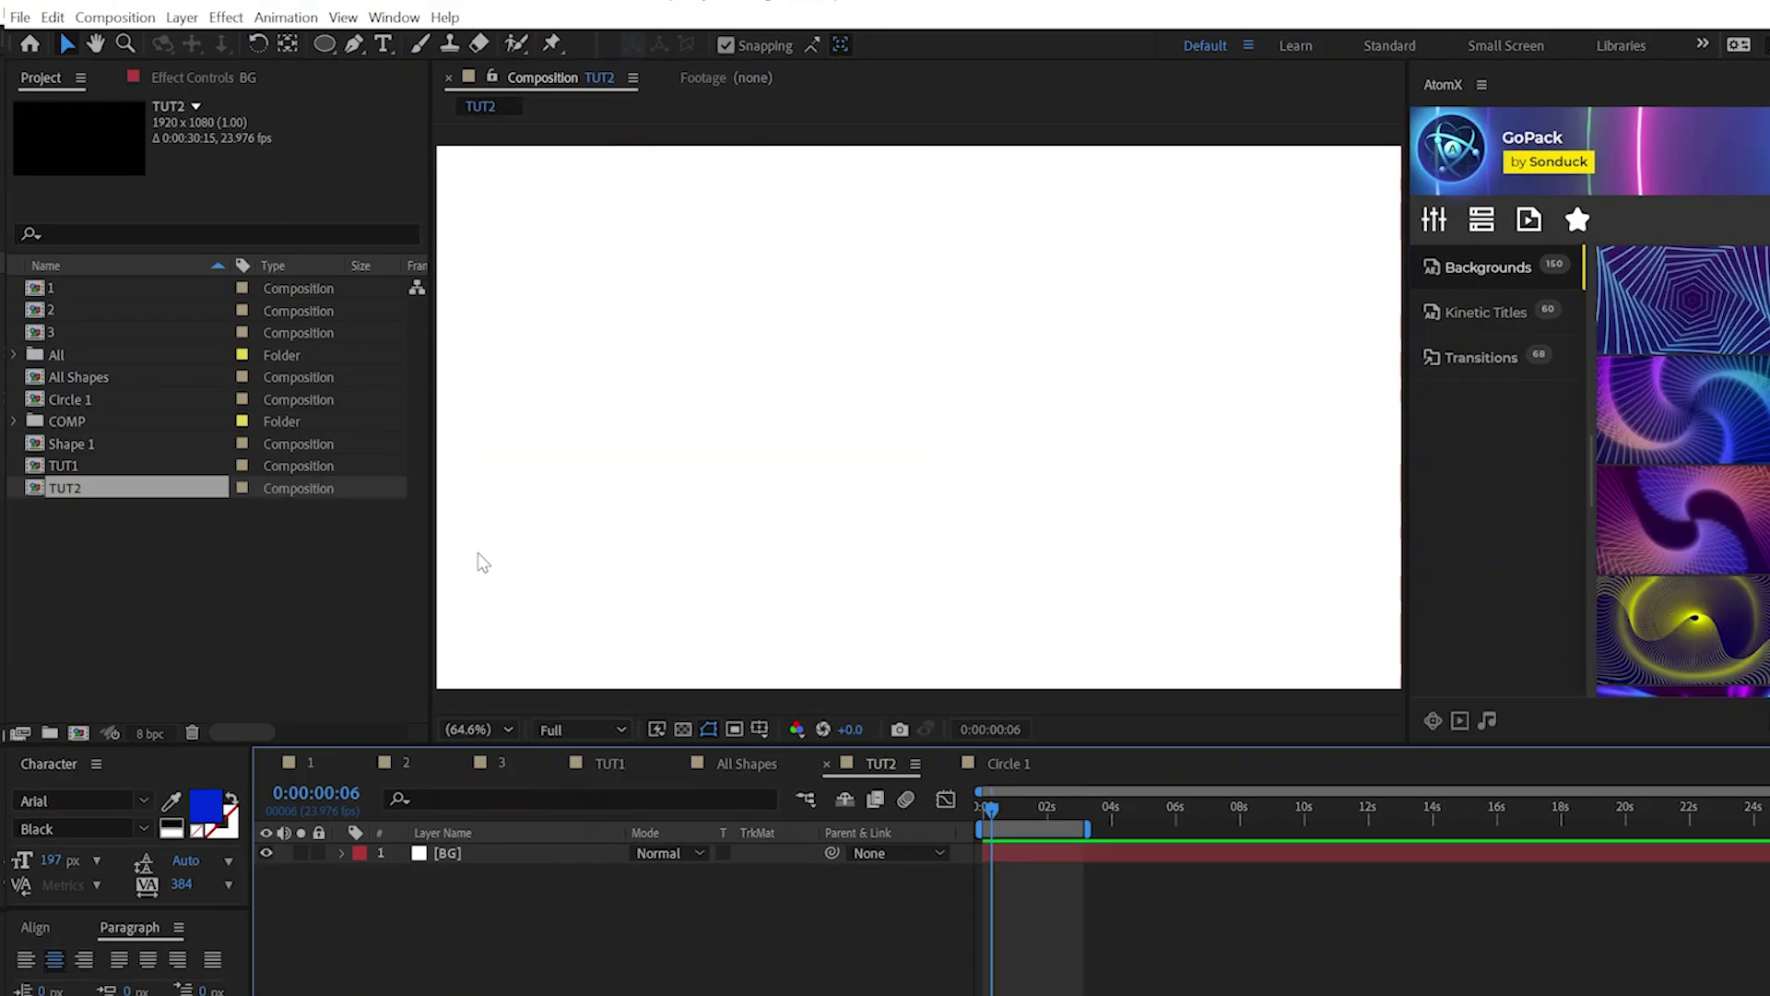
- Draw a black circle in TUT2 and centre it horizontally and vertically with Align
{"action": "left_click", "coordinate": [322, 48]}
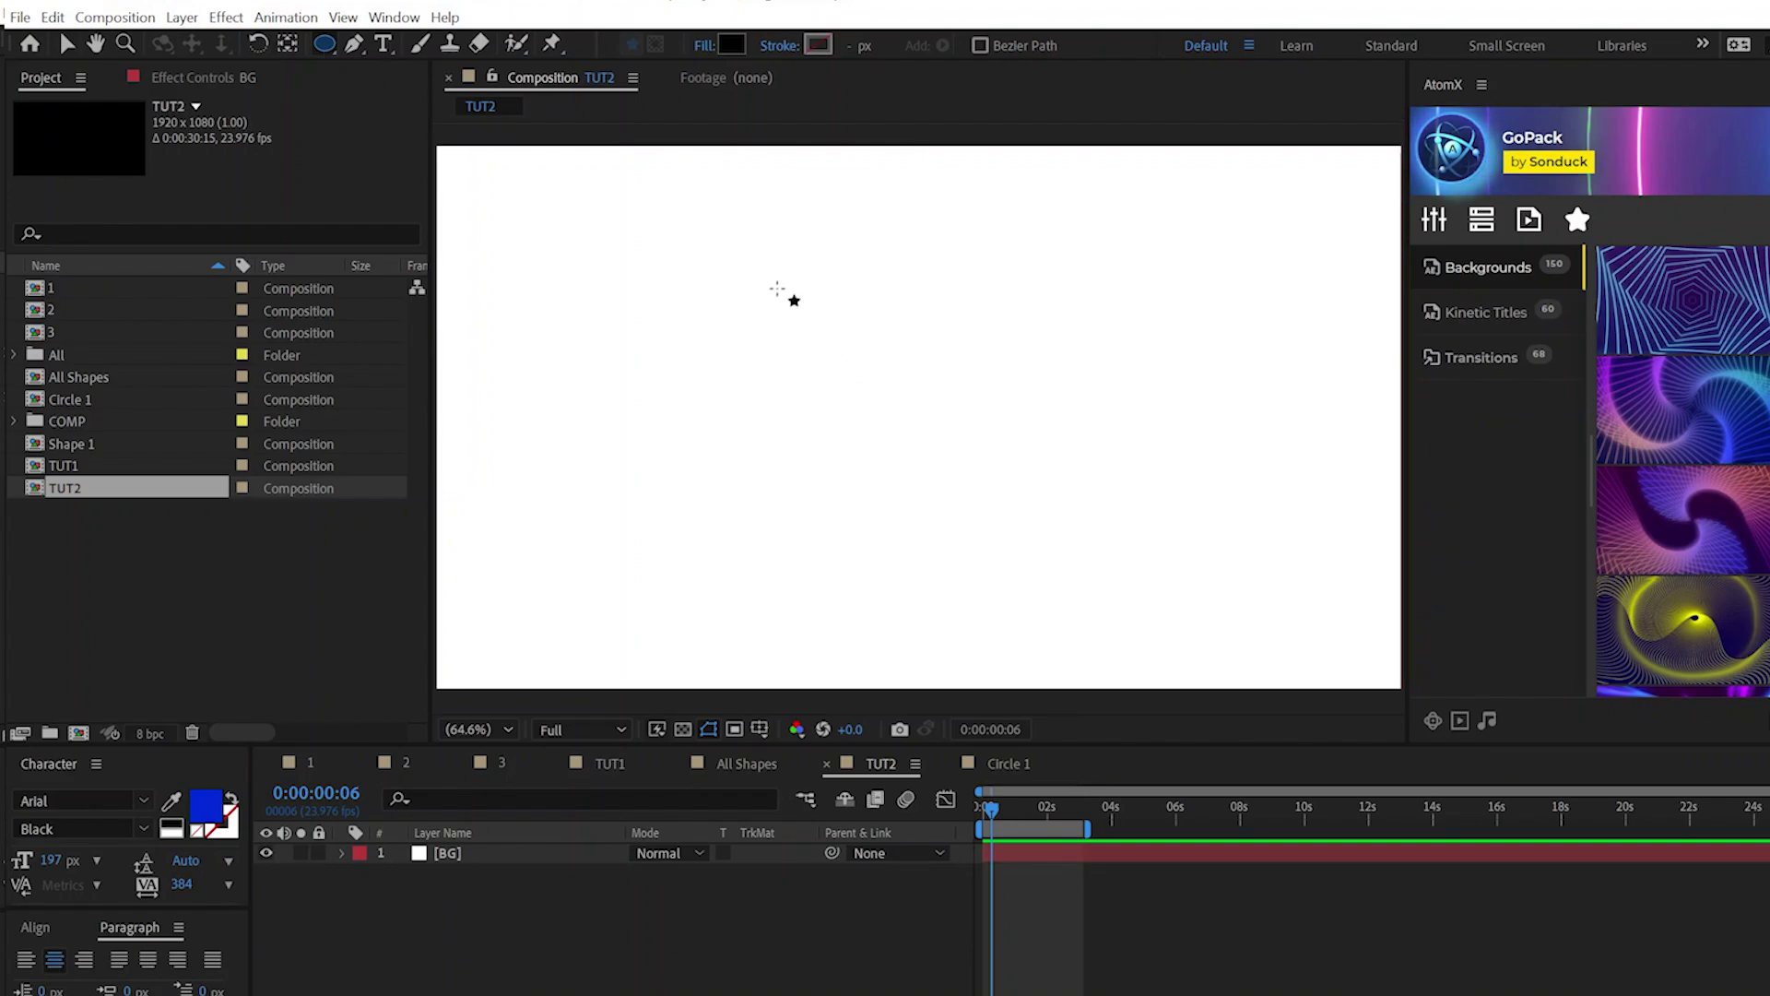
{"action": "left_click_drag", "start_coordinate": [775, 287], "coordinate": [1208, 661]}
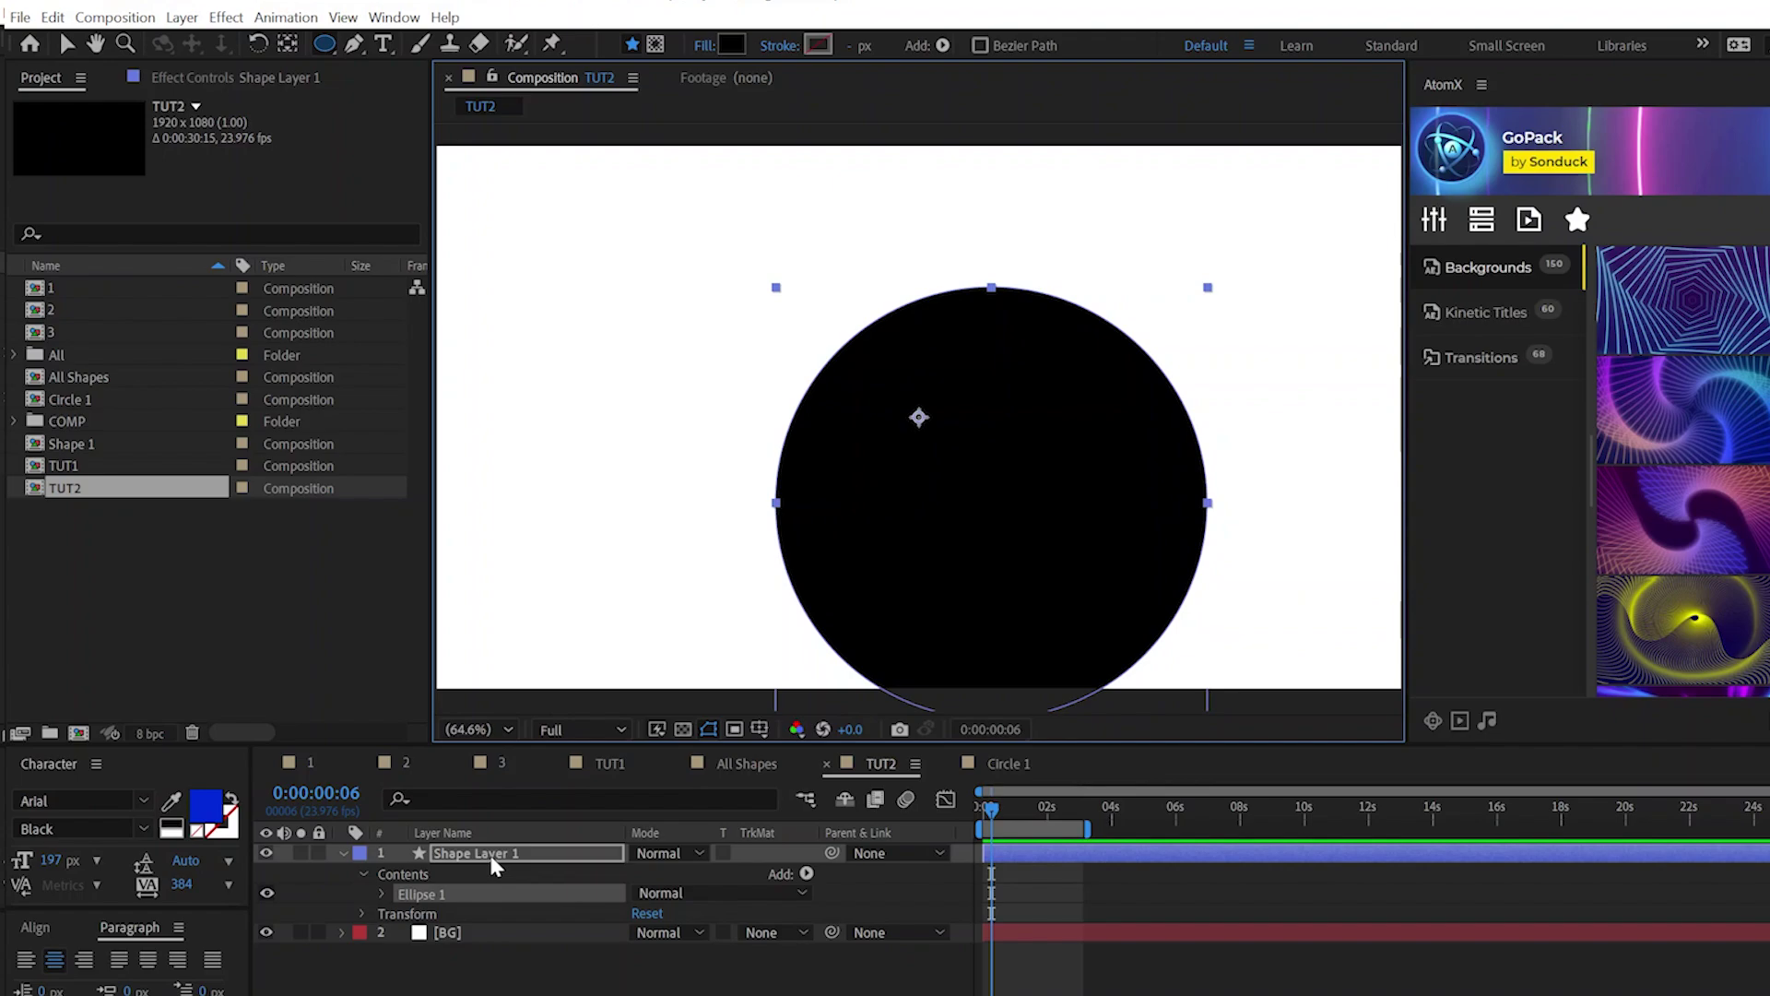
{"action": "left_click", "coordinate": [35, 927]}
{"action": "left_click", "coordinate": [67, 984]}
{"action": "left_click", "coordinate": [187, 984]}
- Centre the circle's anchor point, collapse the layer and return to the timeline start
{"action": "key", "text": "v"}
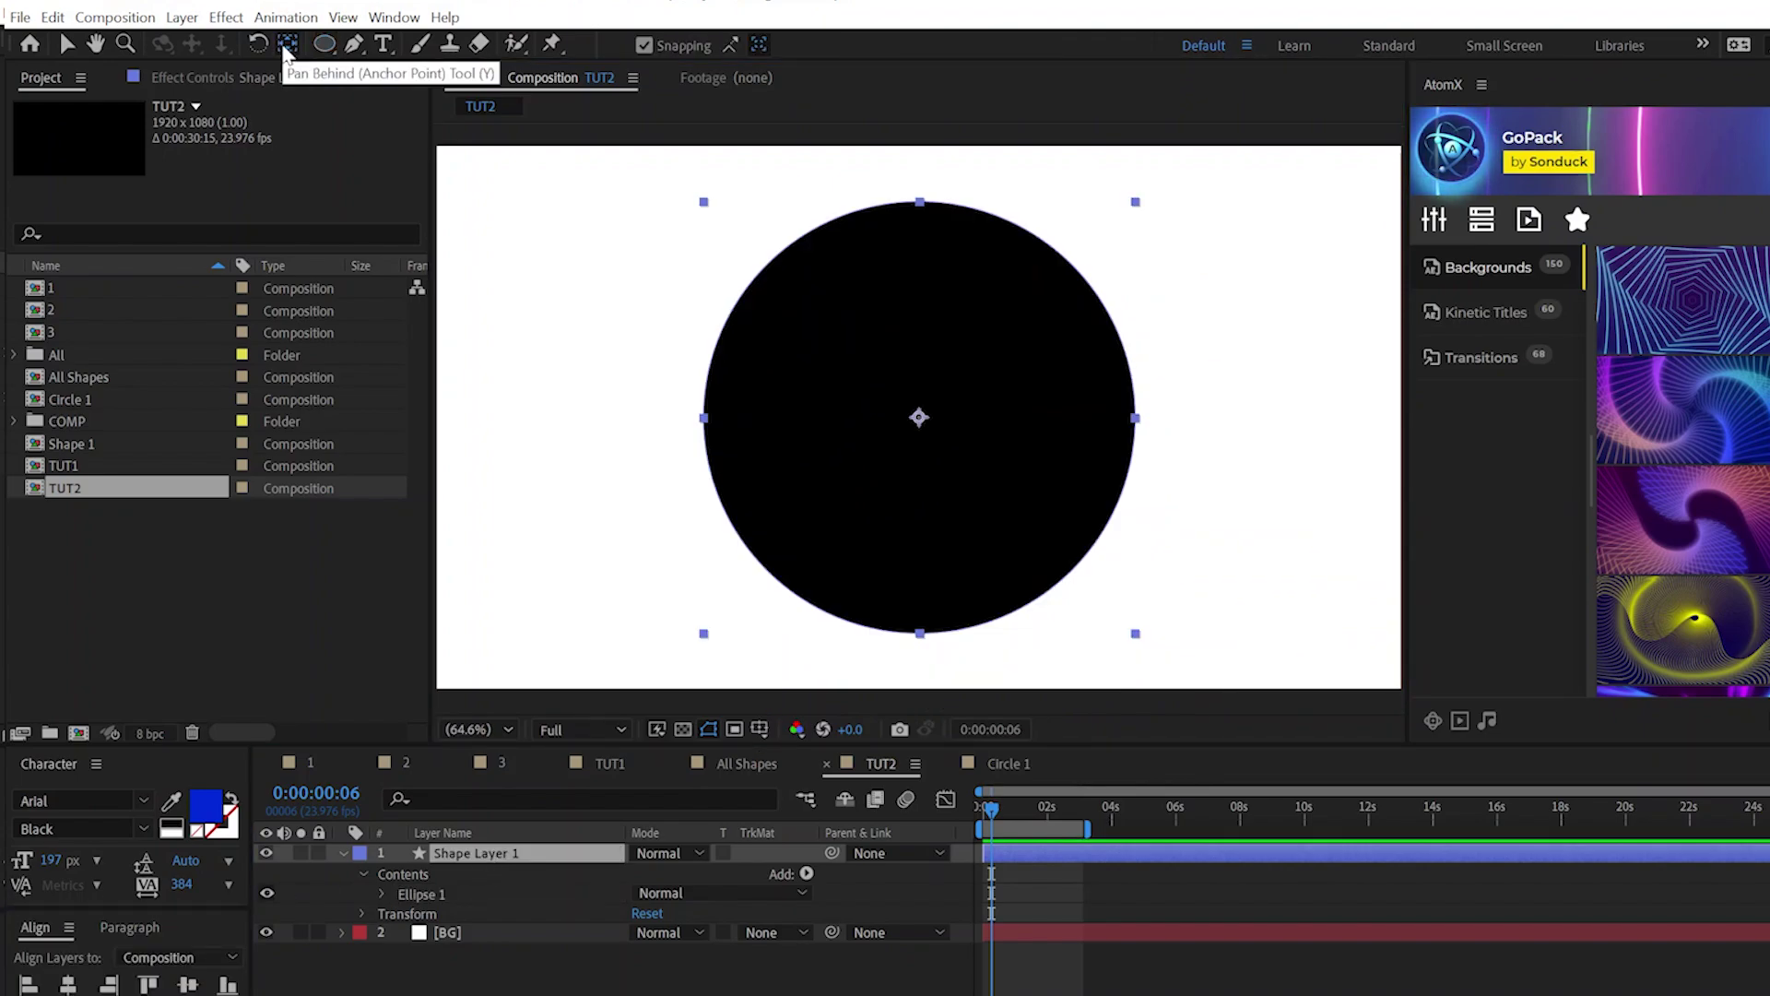
{"action": "left_click", "coordinate": [285, 49]}
{"action": "left_click", "coordinate": [458, 856]}
{"action": "key", "text": "v"}
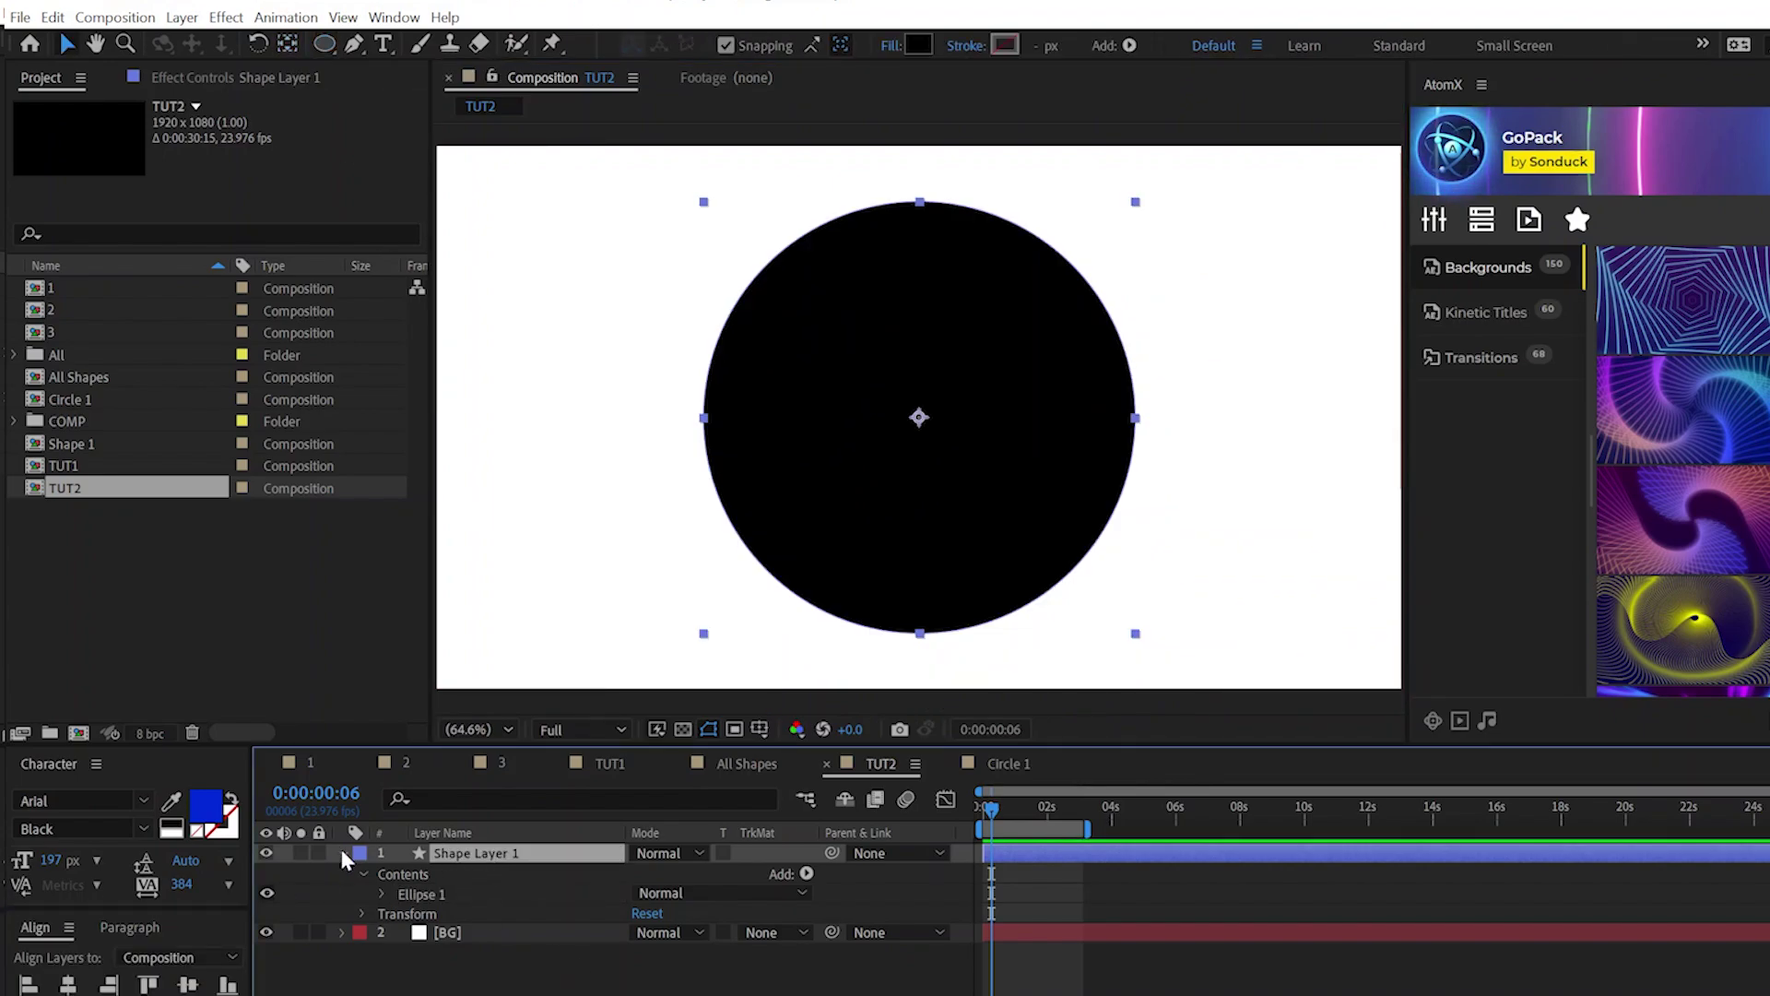
{"action": "left_click", "coordinate": [341, 853]}
{"action": "key", "text": "Home"}
- Pre-compose the circle layer as 'Circle 1' and open that composition
{"action": "left_click", "coordinate": [182, 16]}
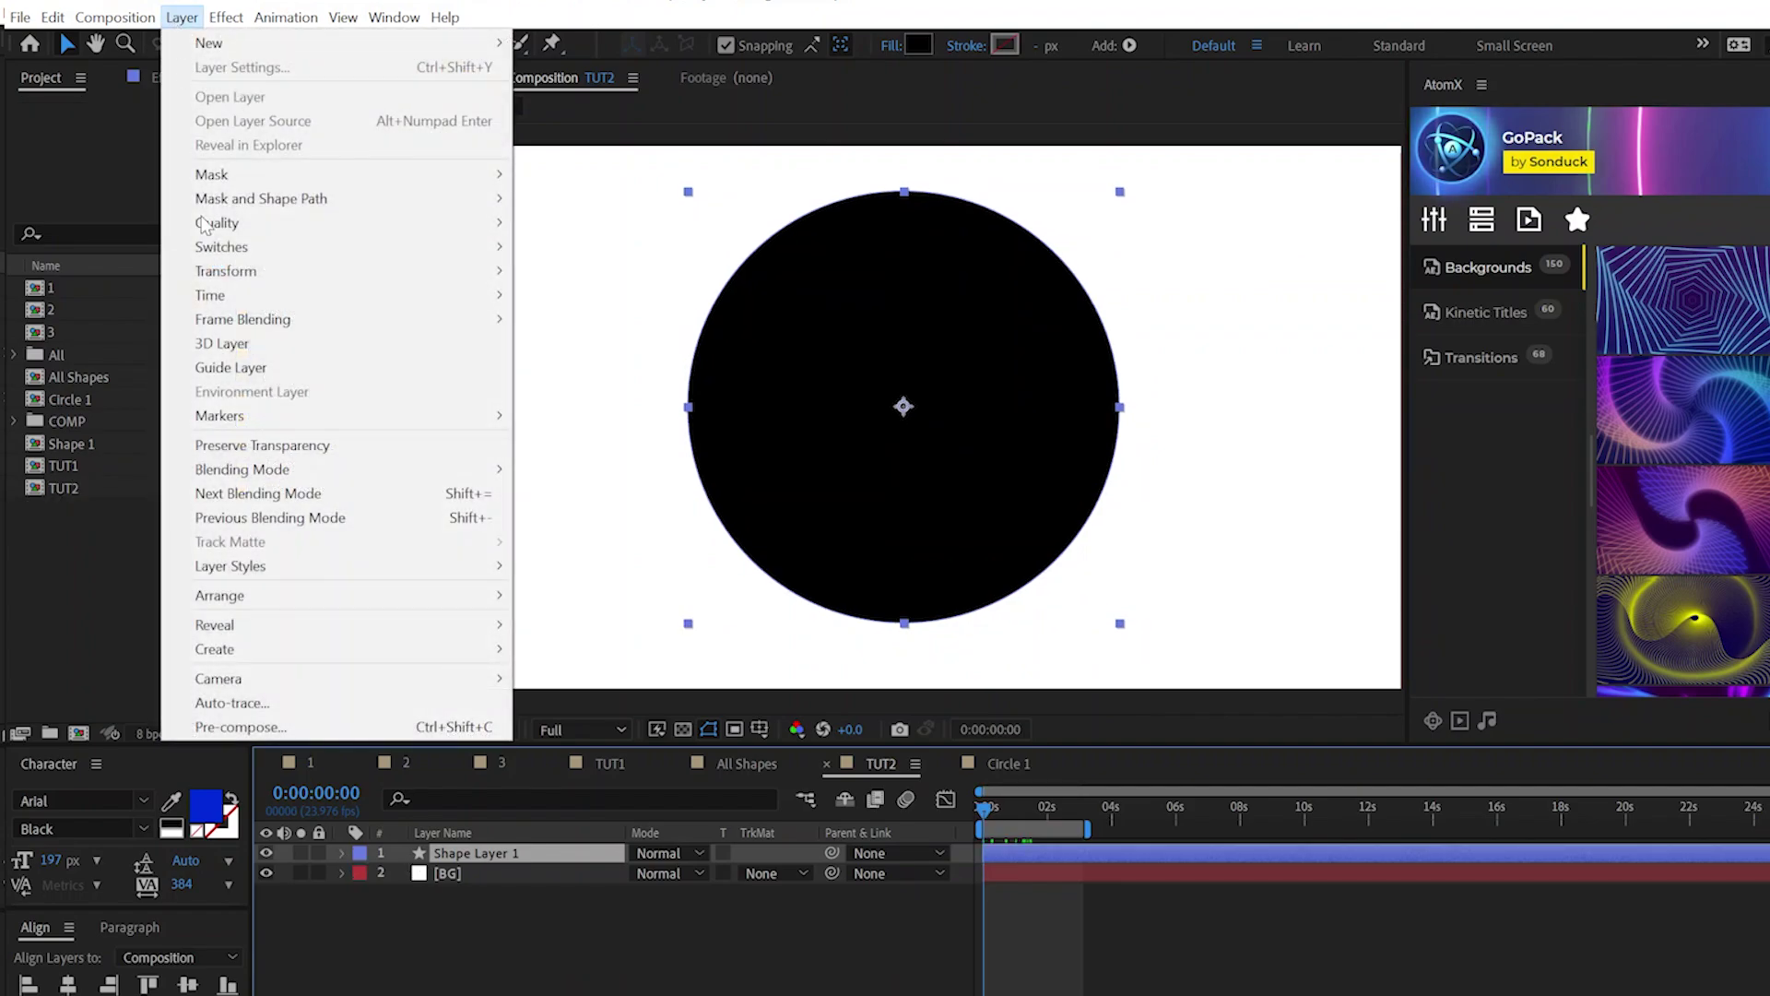
{"action": "left_click", "coordinate": [242, 728]}
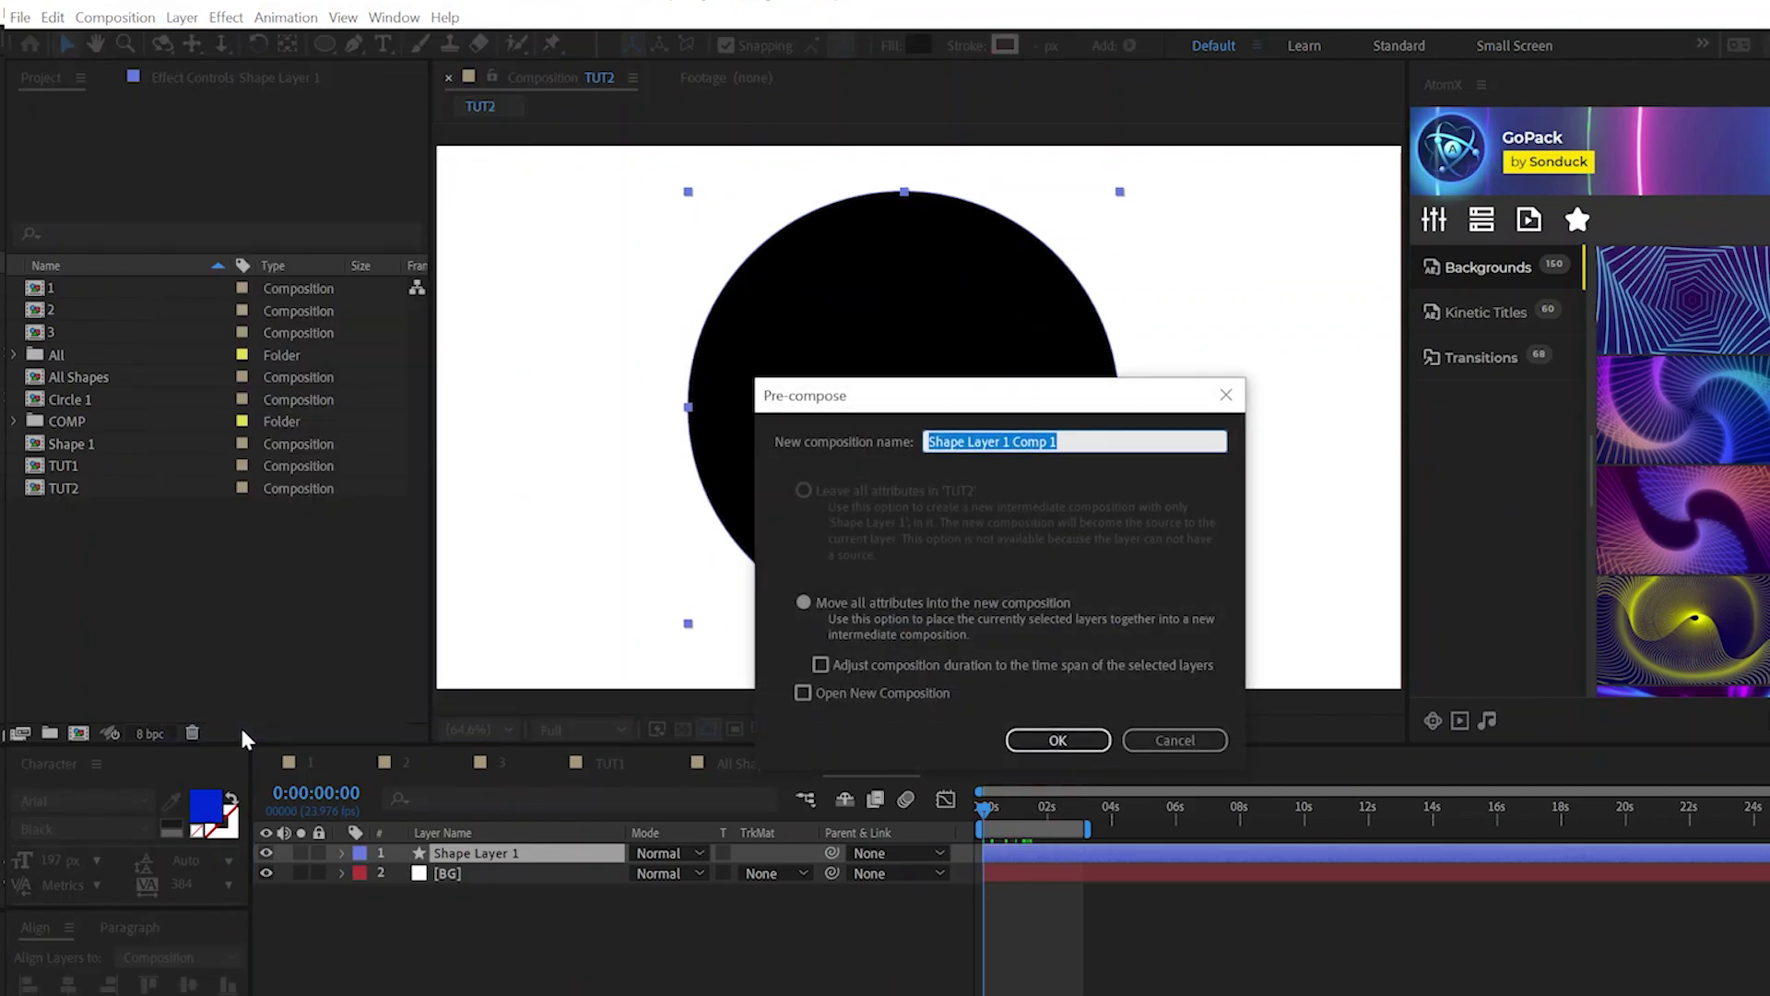
{"action": "type", "text": "Circle 1"}
{"action": "key", "text": "Return"}
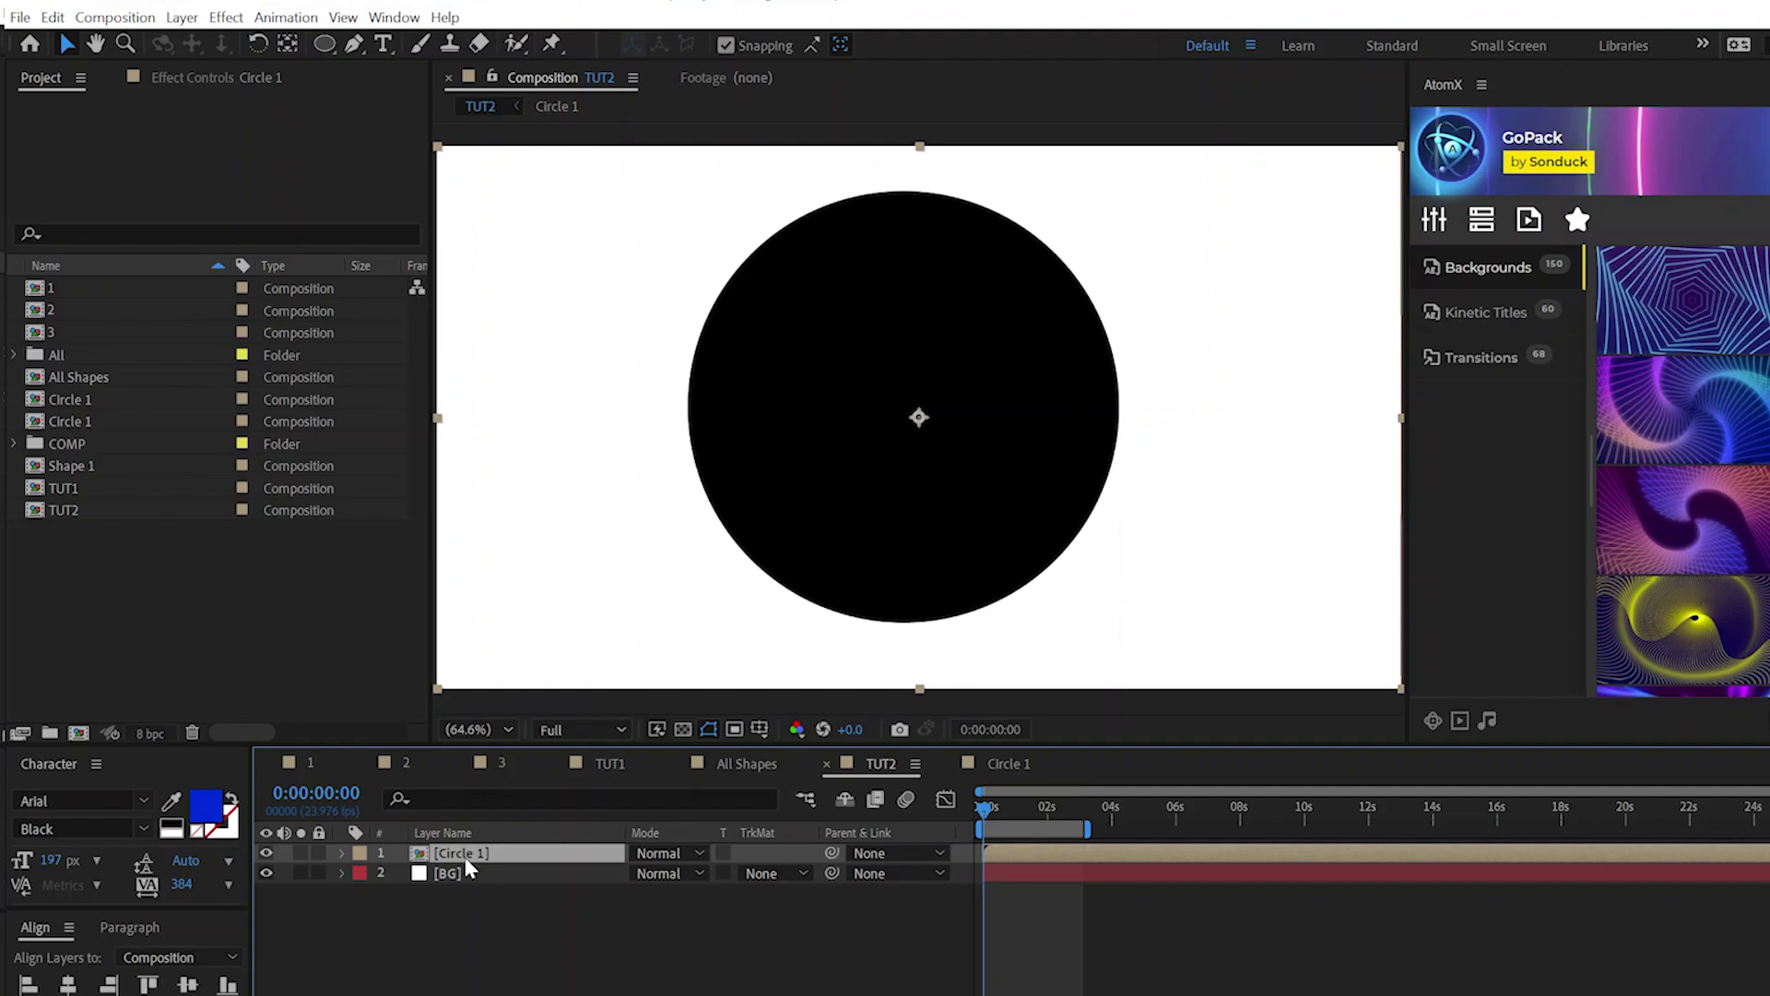
{"action": "double_click", "coordinate": [464, 853]}
- Turn on the transparency grid and apply 4-Color Gradient to the circle's shape layer
{"action": "left_click", "coordinate": [550, 862]}
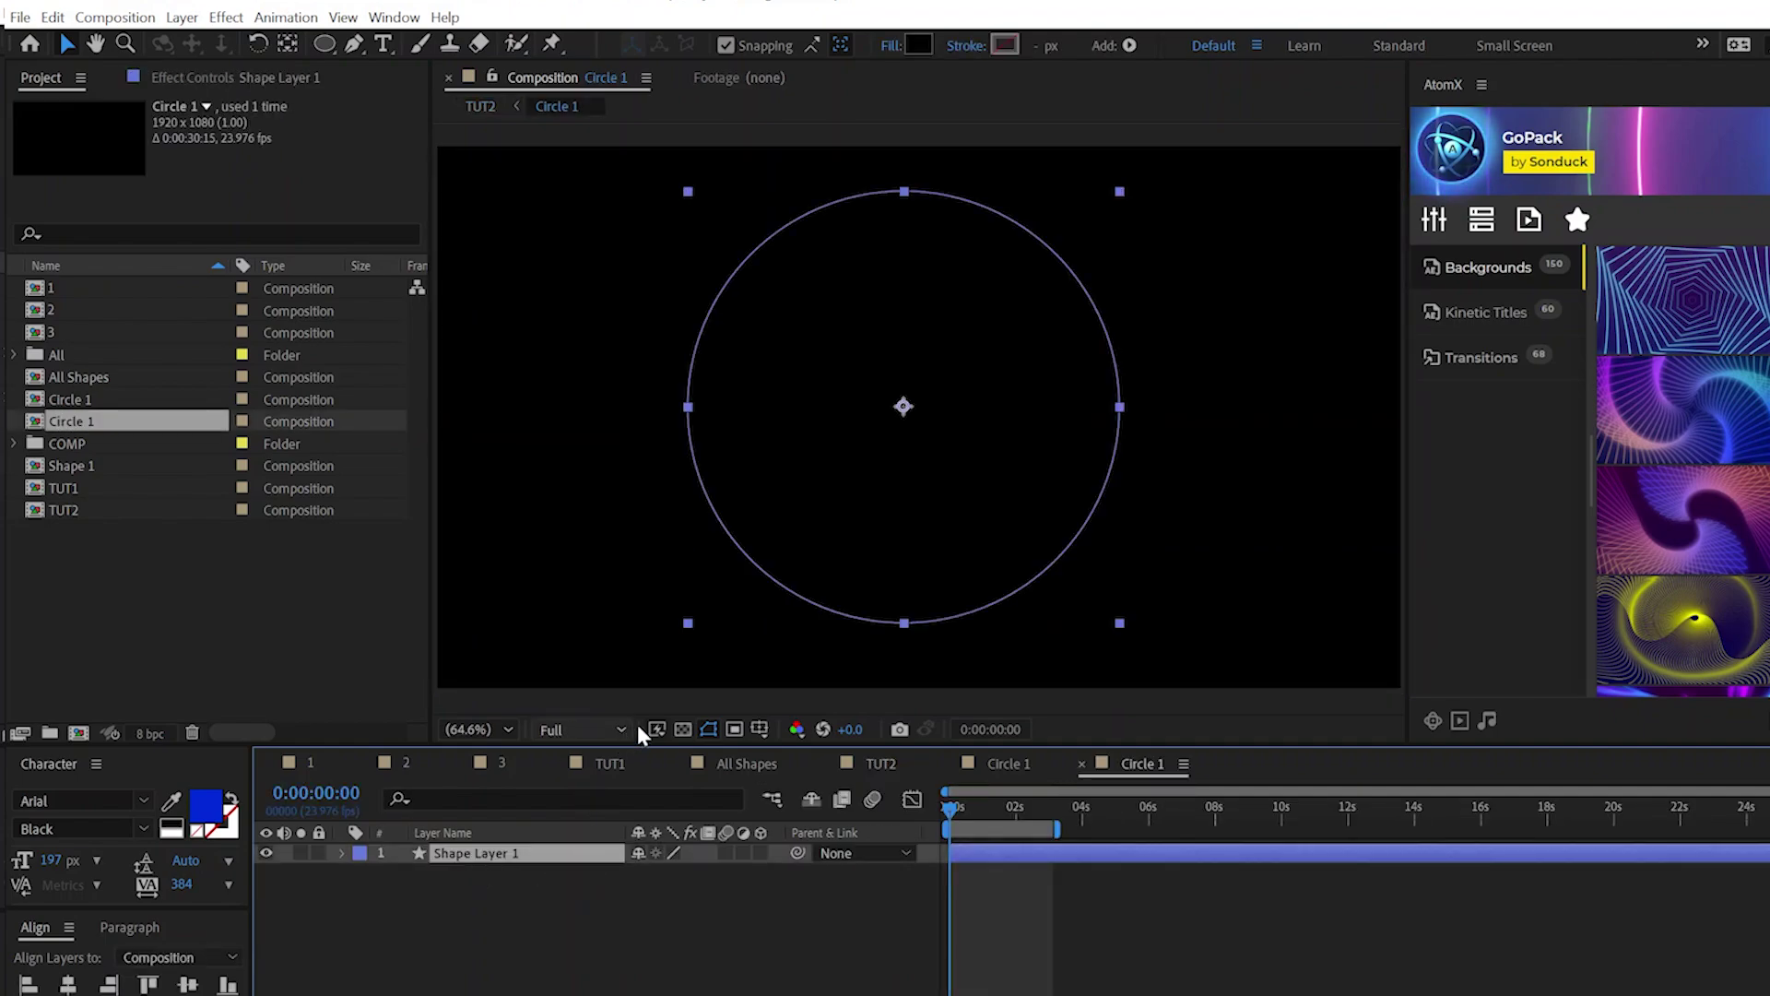
{"action": "left_click", "coordinate": [682, 728]}
{"action": "left_click", "coordinate": [226, 16]}
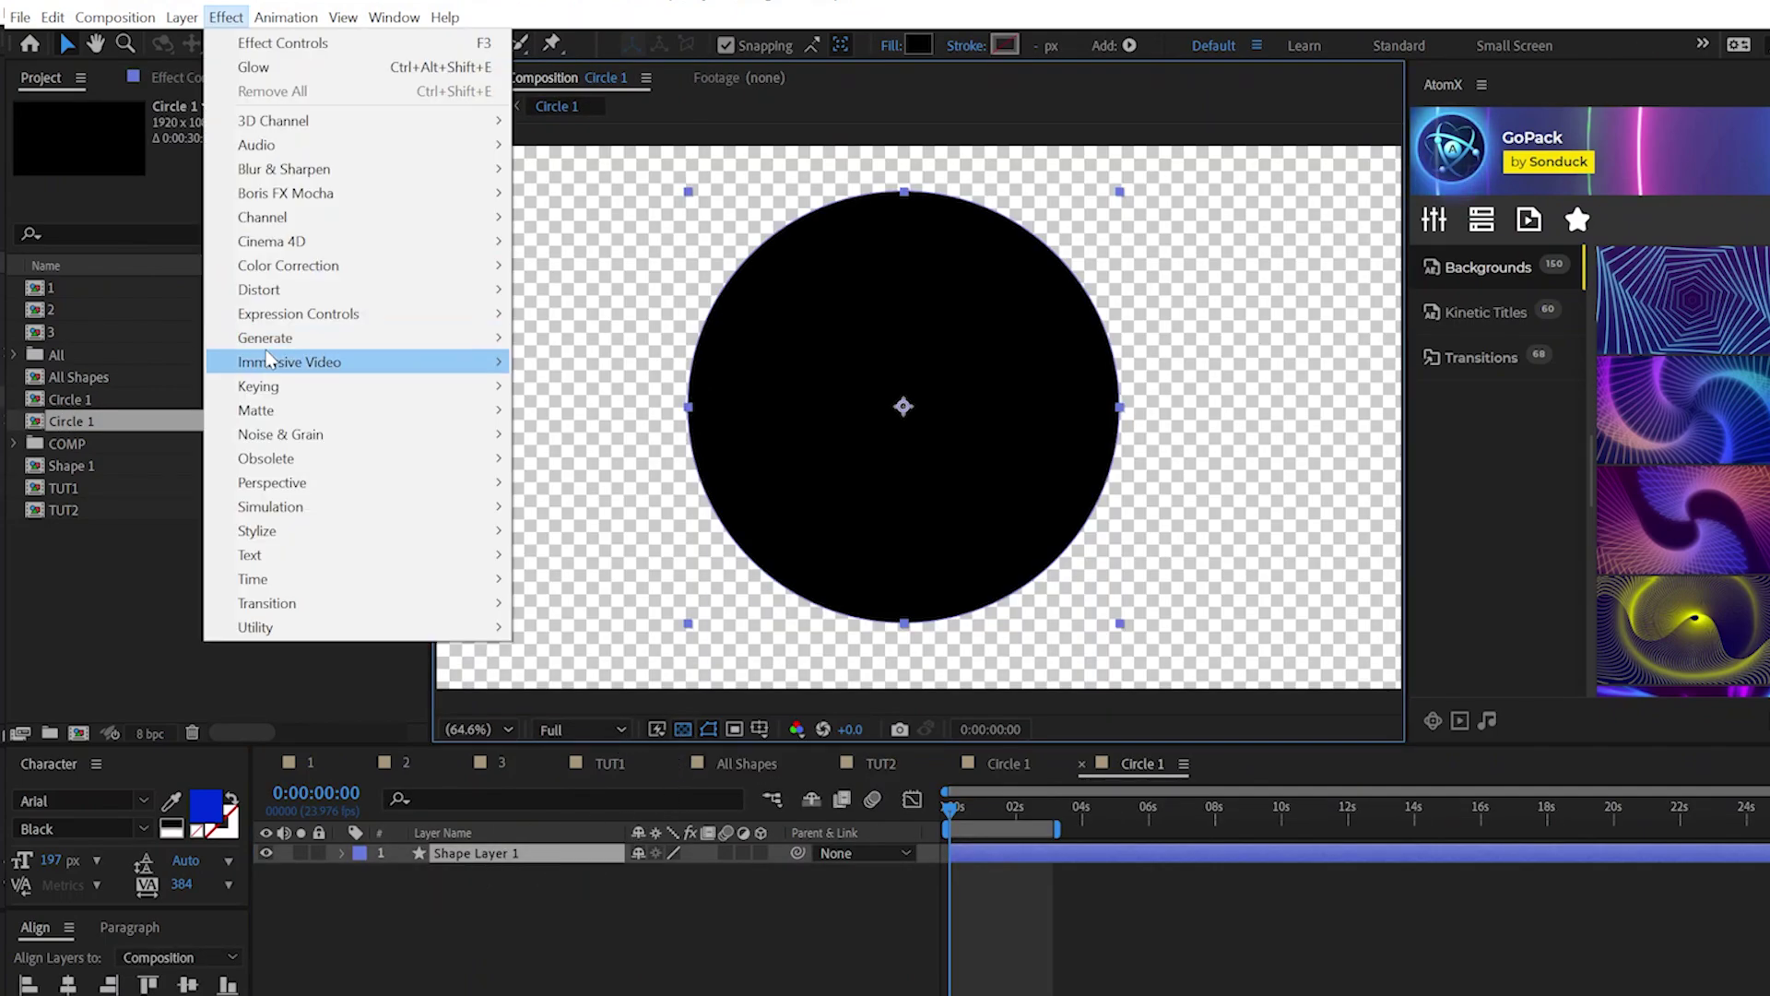
{"action": "mouse_move", "coordinate": [267, 346]}
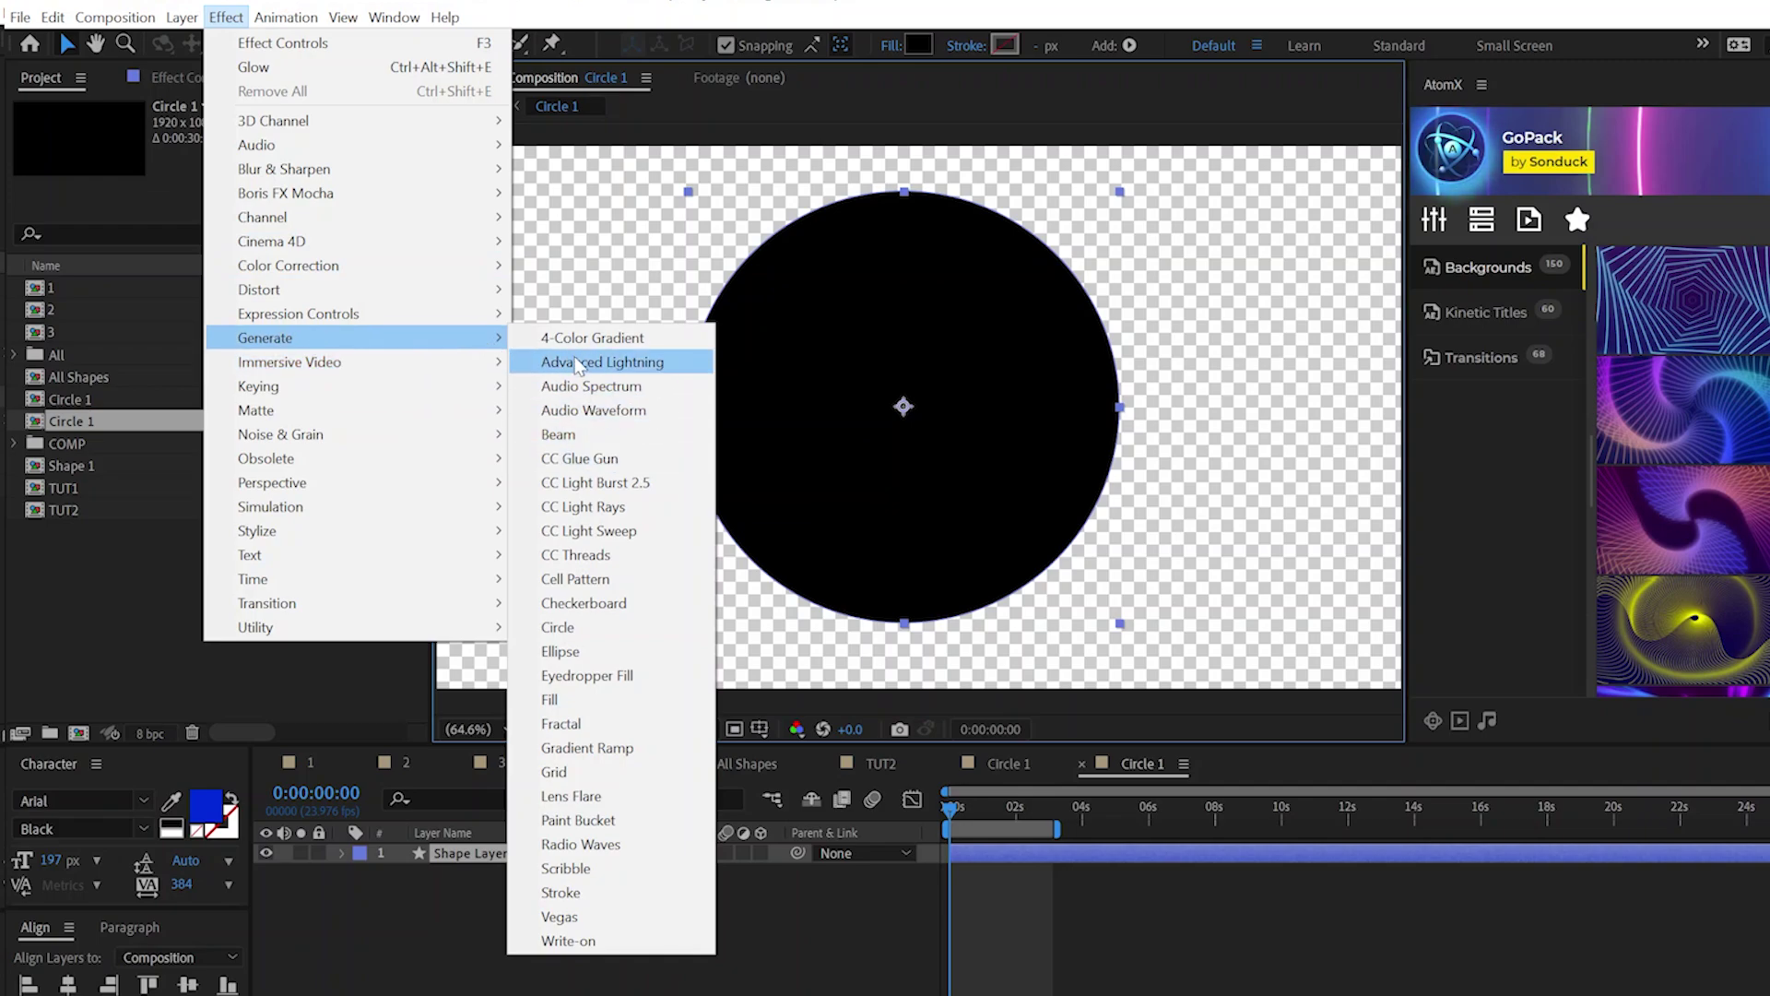
{"action": "left_click", "coordinate": [553, 341]}
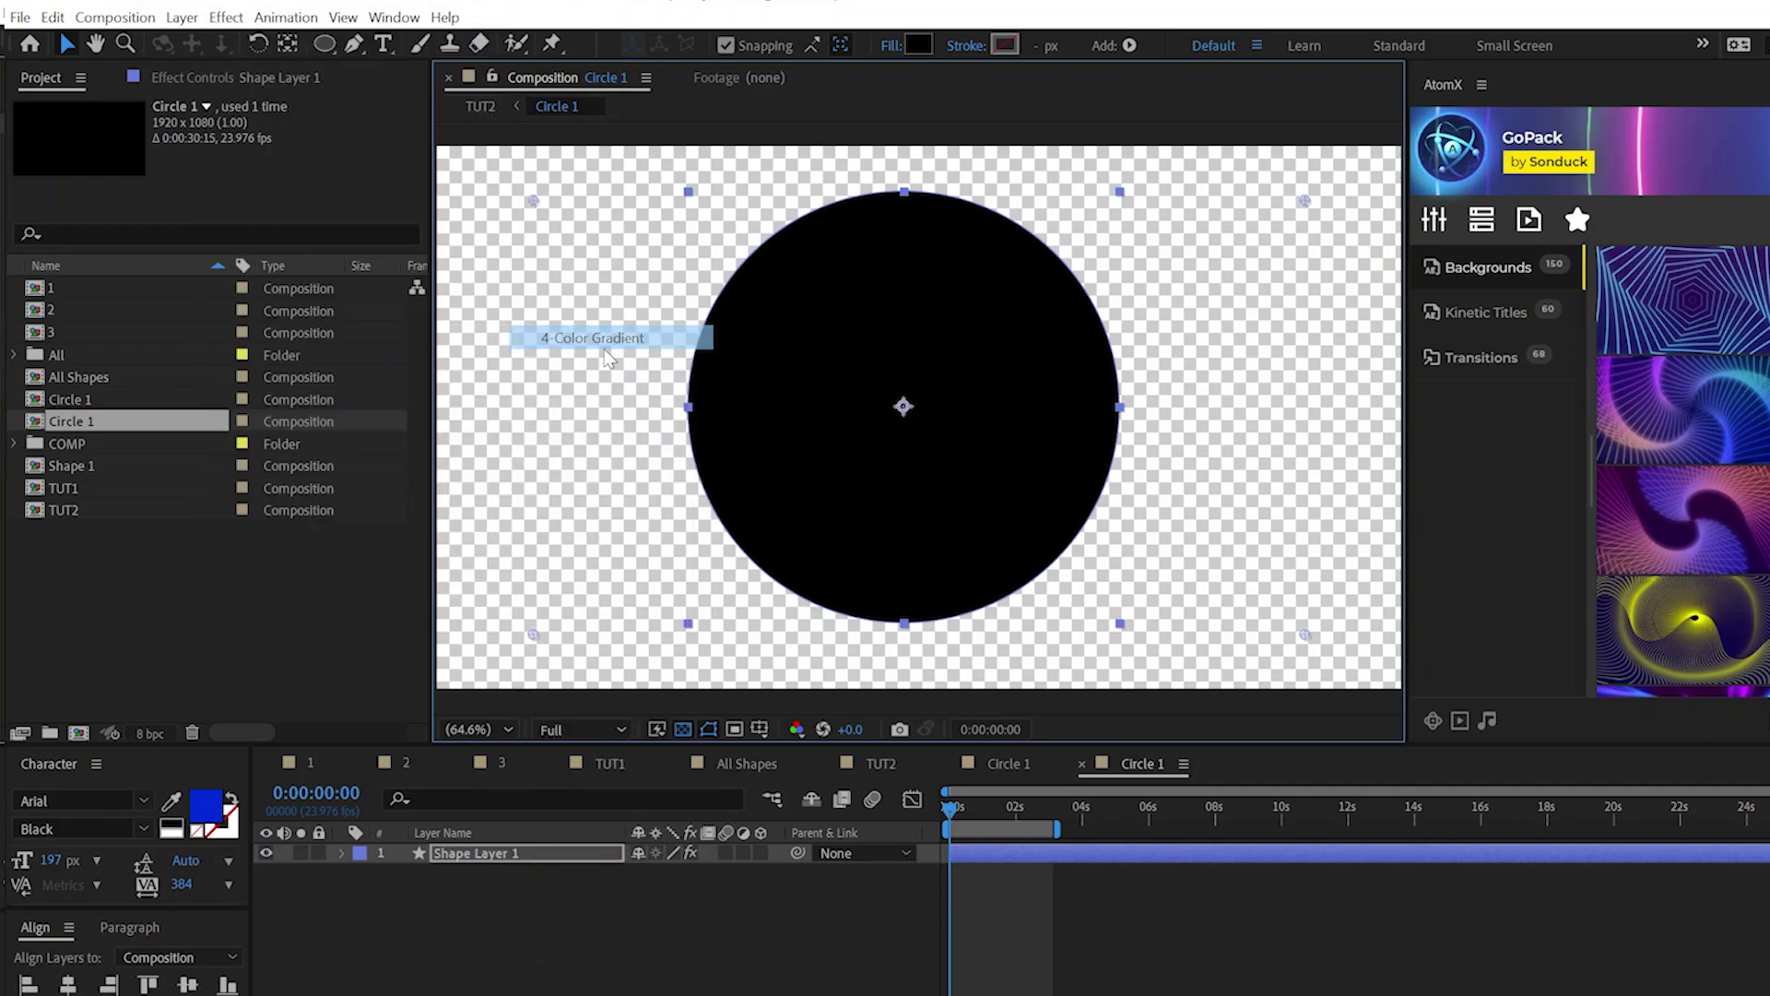
- Set the gradient colours to white, with the first colour light grey ADADAD
{"action": "left_click", "coordinate": [222, 81]}
{"action": "left_click", "coordinate": [248, 187]}
{"action": "left_click", "coordinate": [699, 479]}
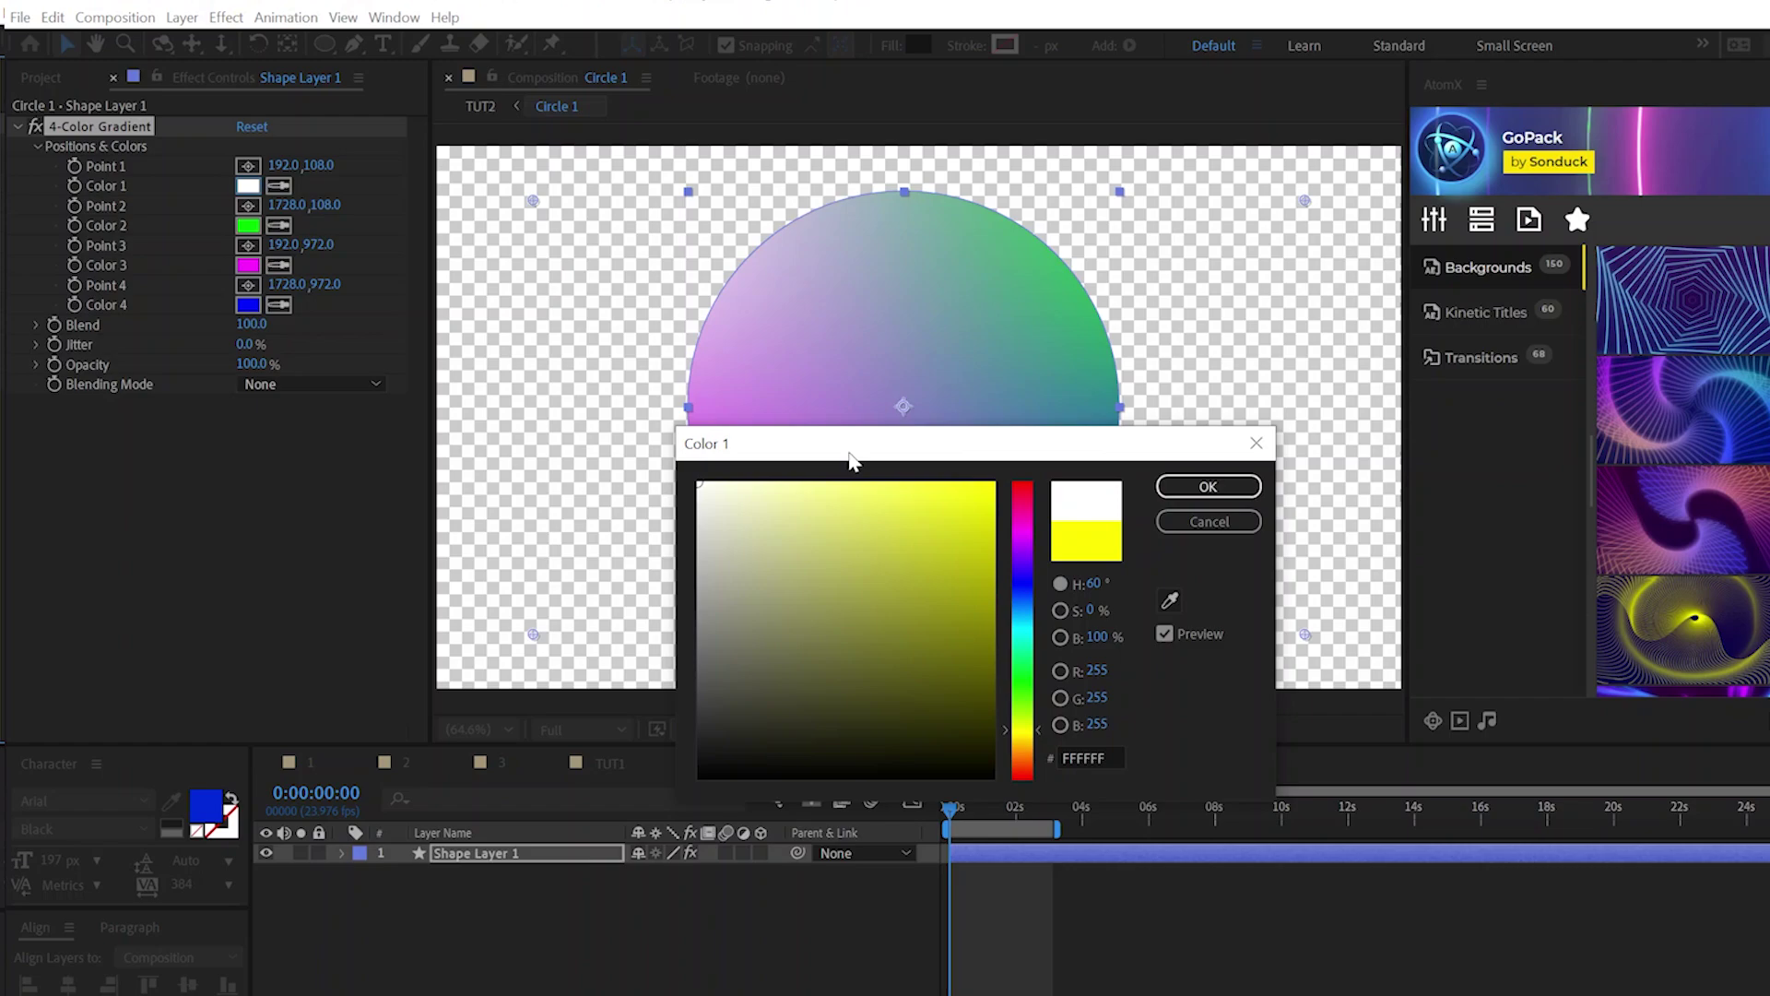
{"action": "left_click", "coordinate": [1205, 482]}
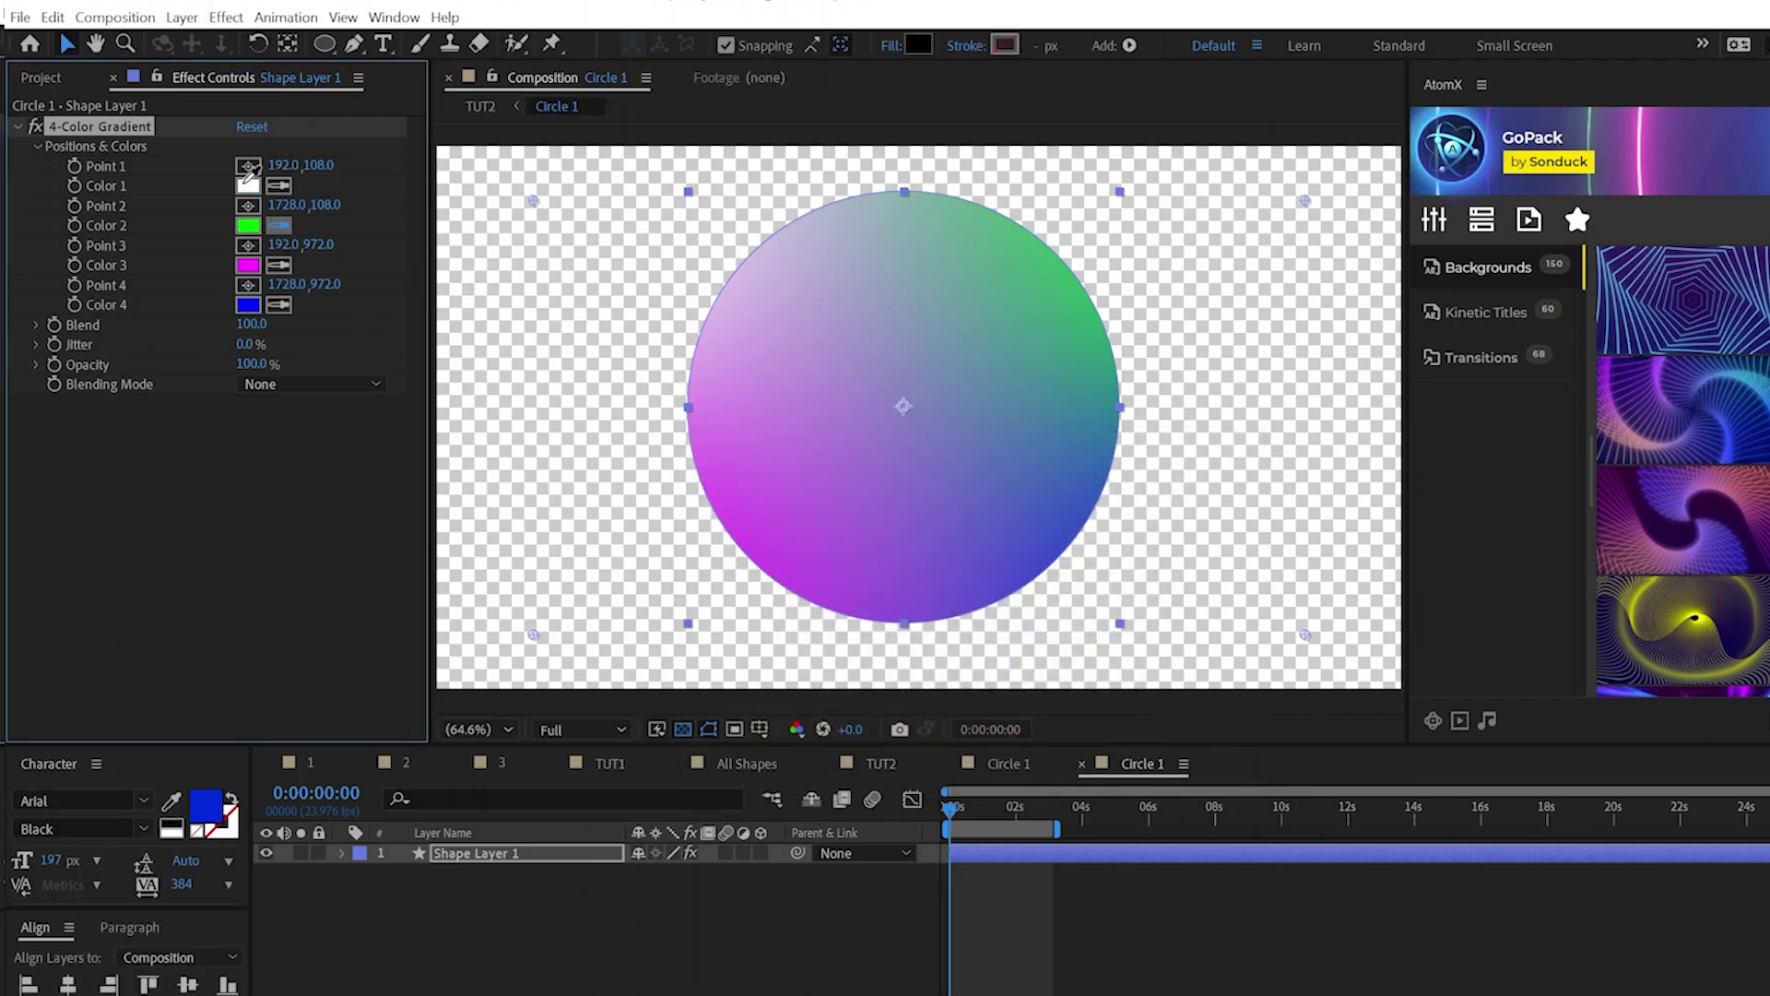
{"action": "left_click", "coordinate": [251, 170]}
{"action": "left_click", "coordinate": [246, 222]}
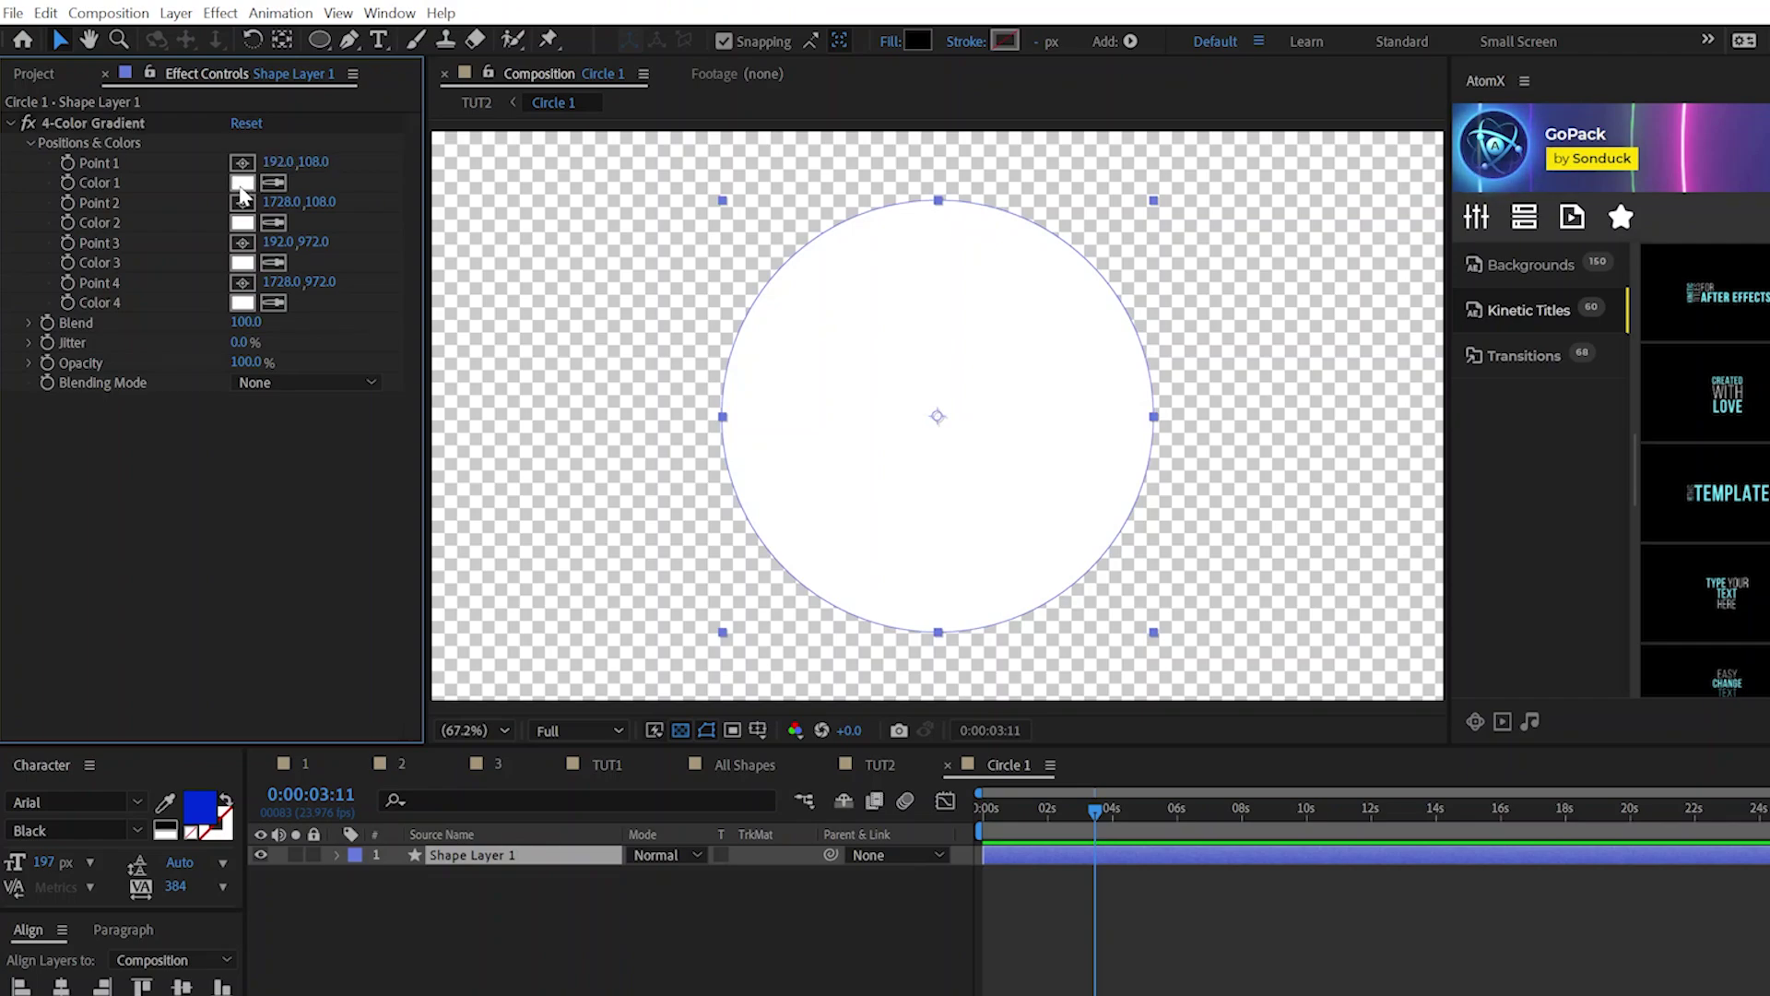
{"action": "left_click", "coordinate": [242, 184]}
{"action": "left_click_drag", "start_coordinate": [822, 581], "coordinate": [697, 576]}
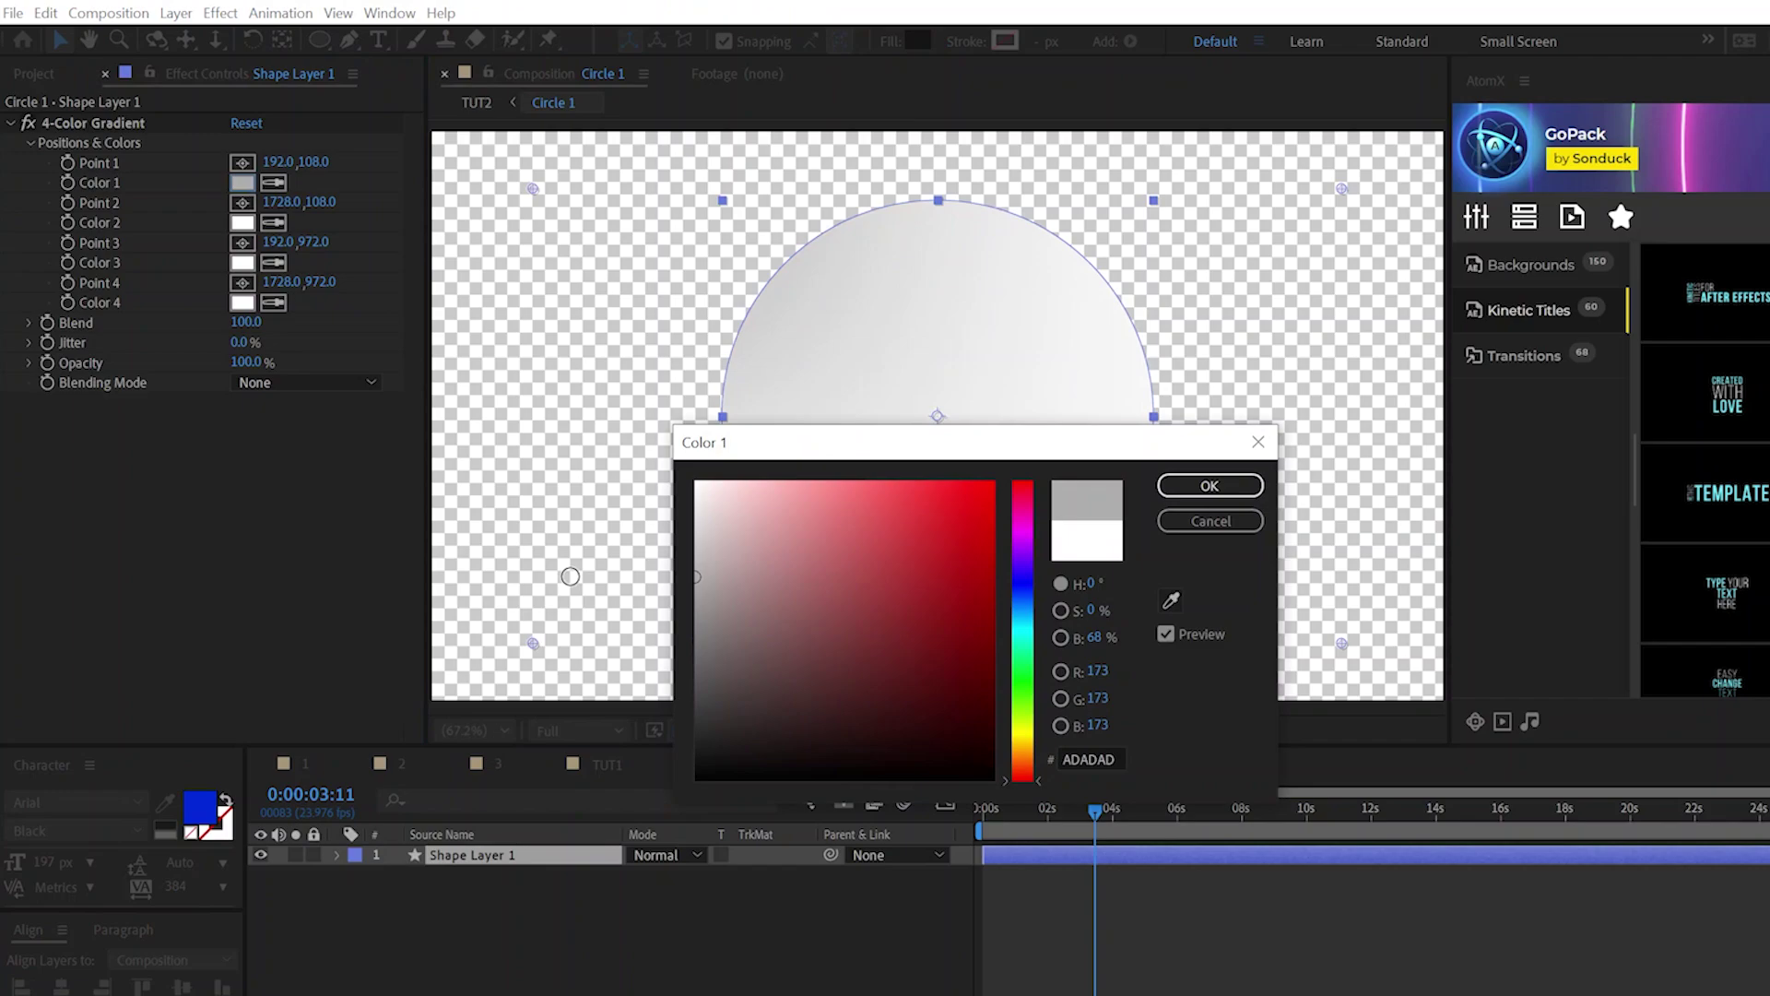
{"action": "left_click", "coordinate": [1163, 496]}
- Move the four gradient points around the circle's top, right, bottom and upper left
{"action": "left_click_drag", "start_coordinate": [534, 193], "coordinate": [916, 222]}
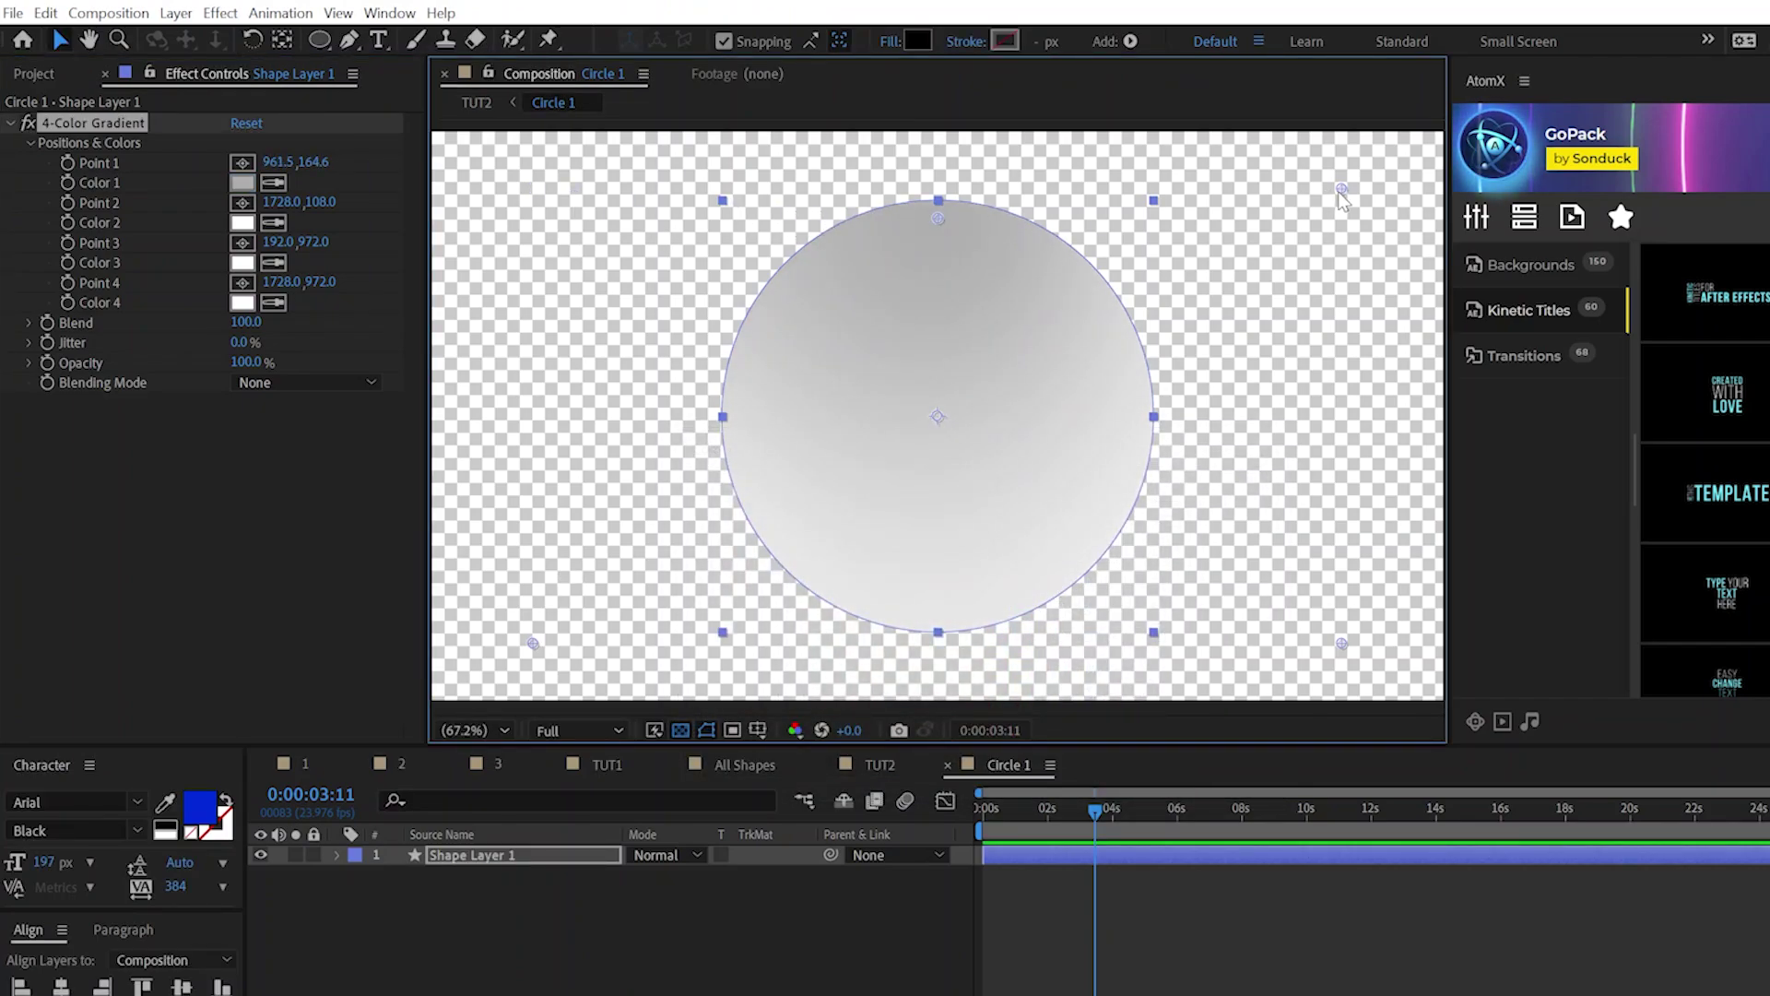
{"action": "left_click_drag", "start_coordinate": [1342, 190], "coordinate": [1167, 370]}
{"action": "left_click_drag", "start_coordinate": [1341, 642], "coordinate": [1033, 604]}
{"action": "left_click_drag", "start_coordinate": [532, 643], "coordinate": [745, 354]}
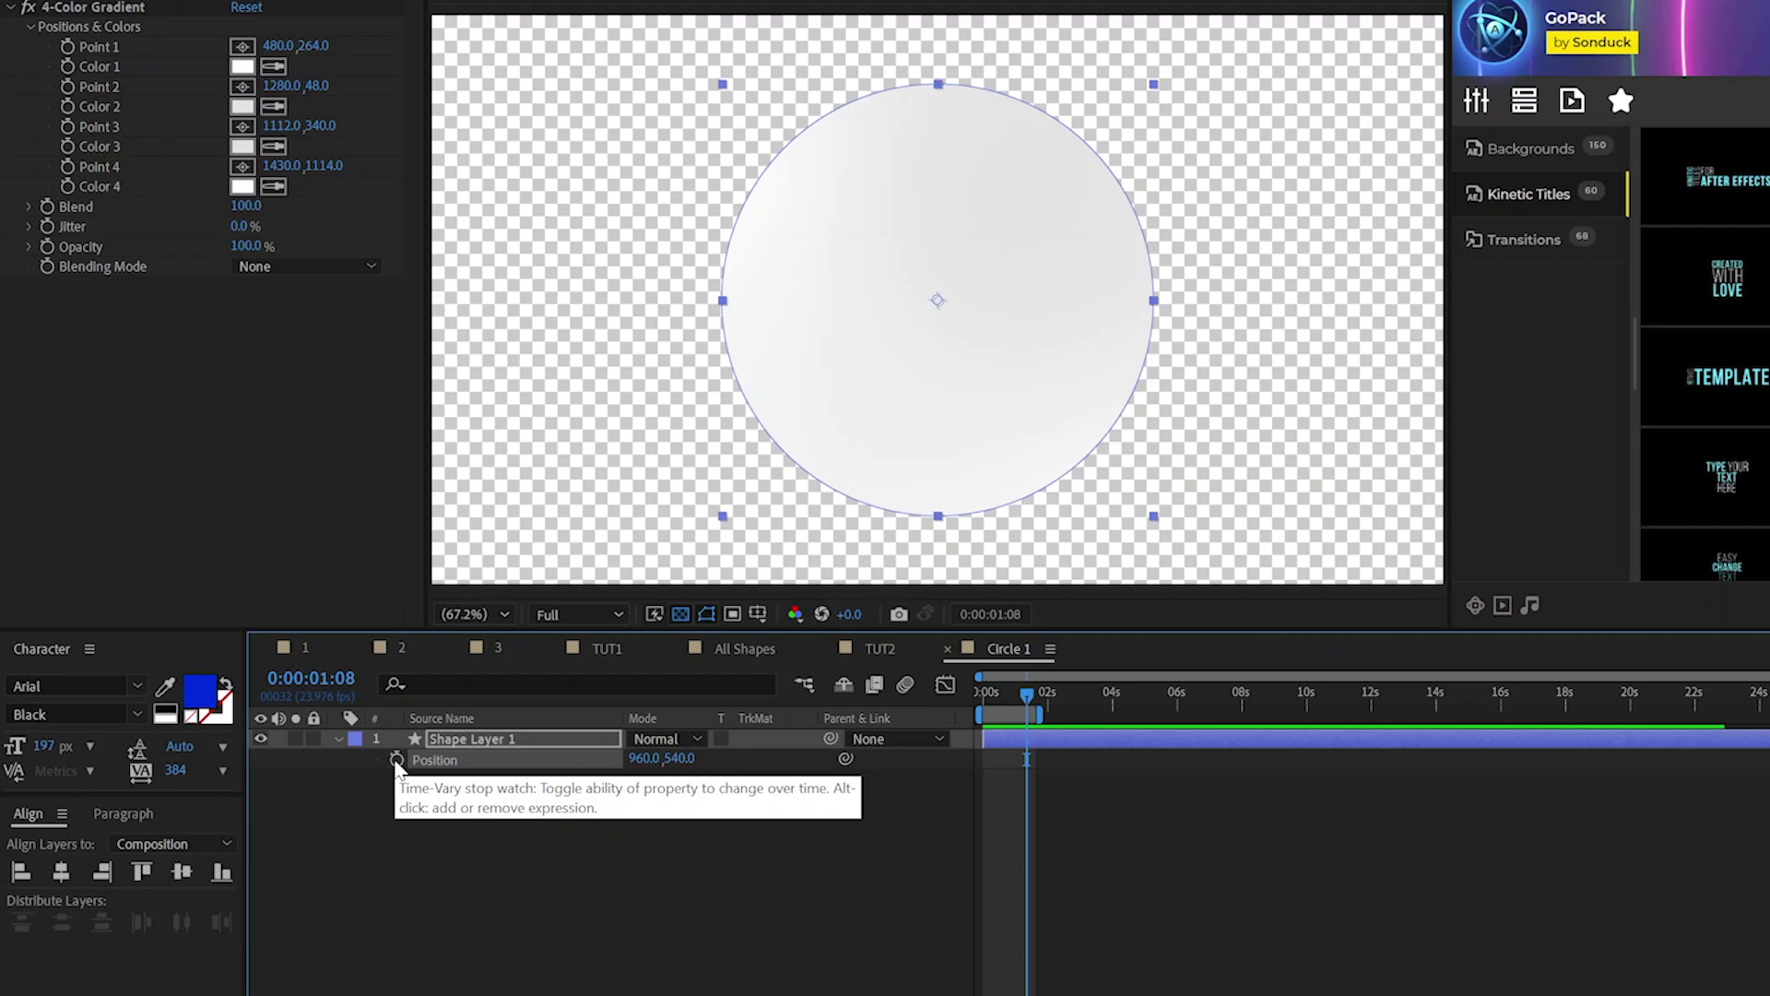
- Add a wiggle(.5,100) expression to the circle's Position and preview from frame 0
{"action": "left_click", "coordinate": [396, 758], "text": "alt"}
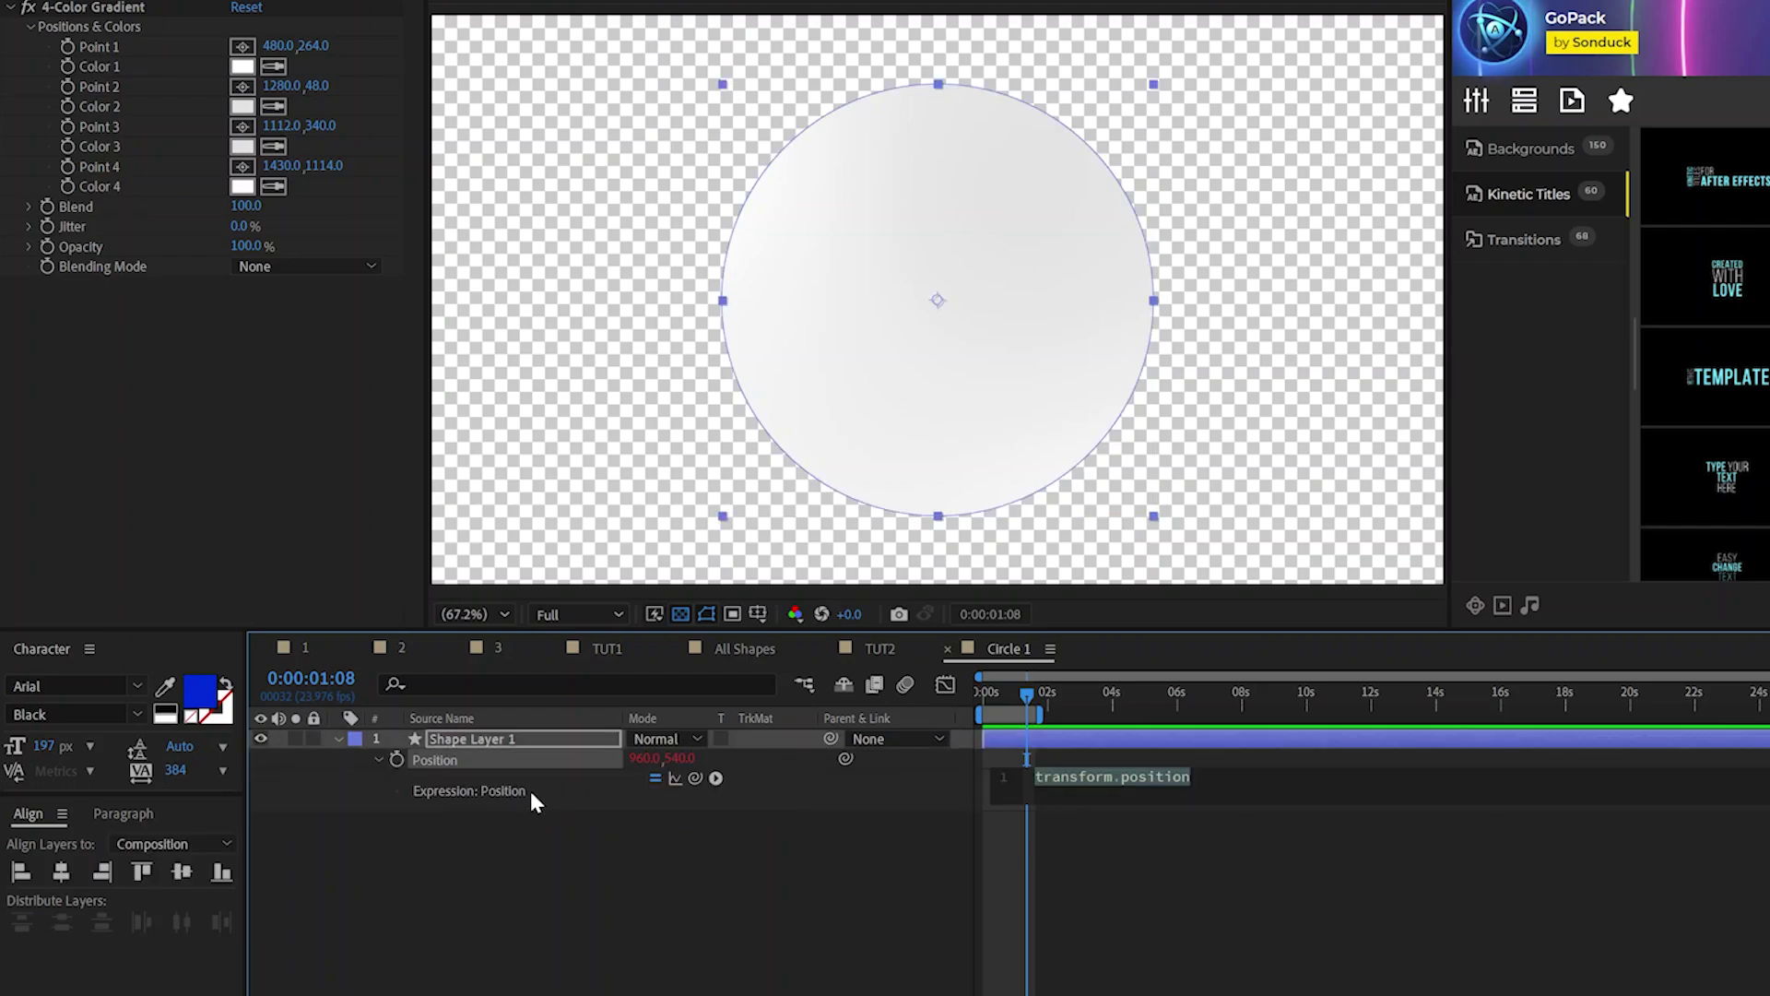
{"action": "type", "text": "wiggle(."}
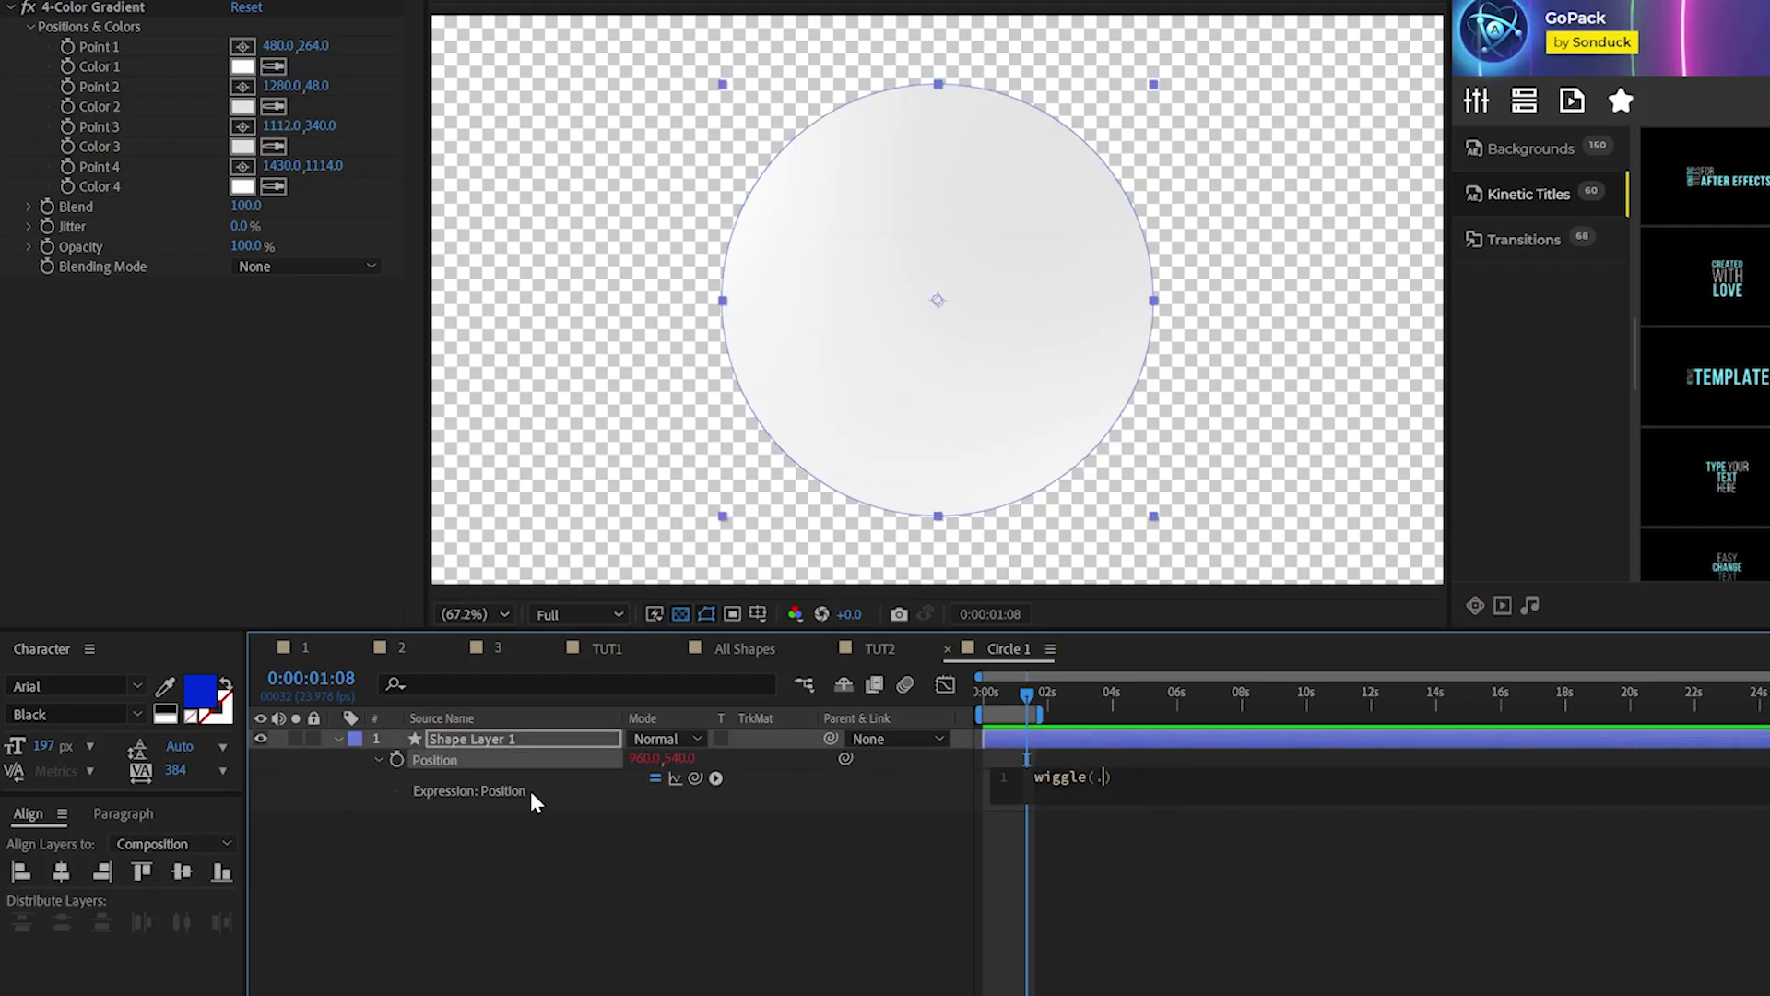
{"action": "type", "text": "5"}
{"action": "type", "text": ",100"}
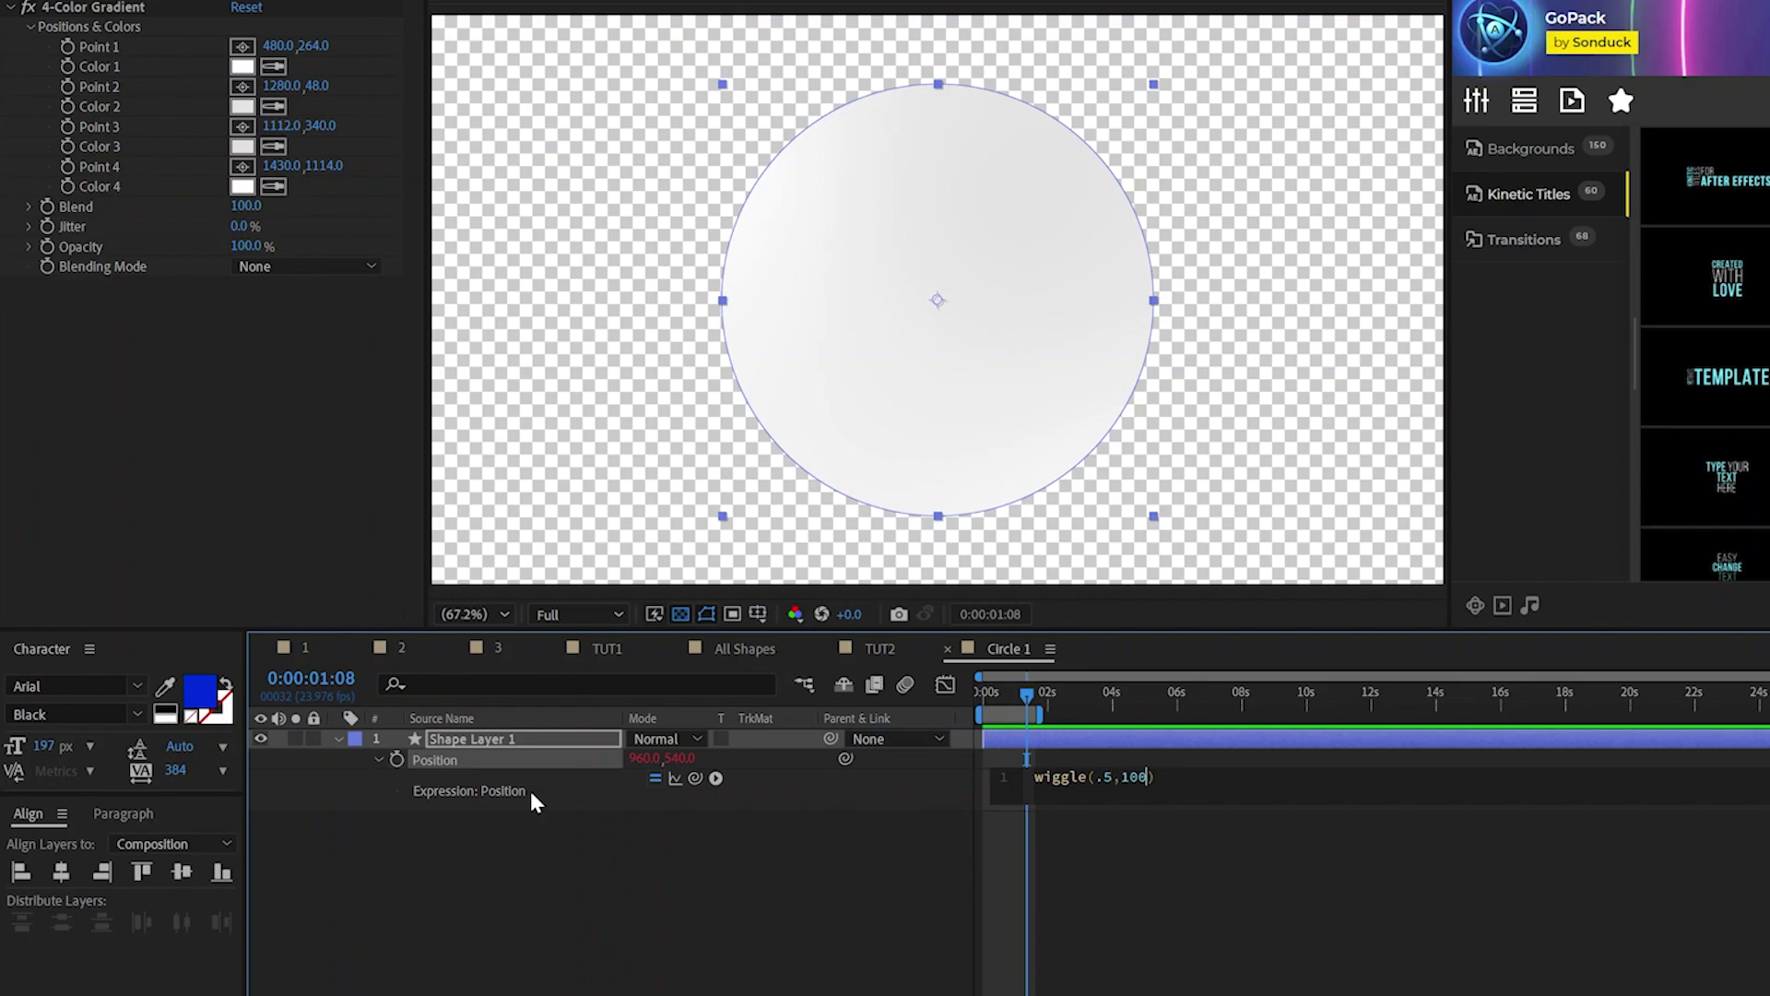
{"action": "left_click", "coordinate": [913, 811]}
{"action": "left_click_drag", "start_coordinate": [1014, 697], "coordinate": [914, 684]}
{"action": "key", "text": "space"}
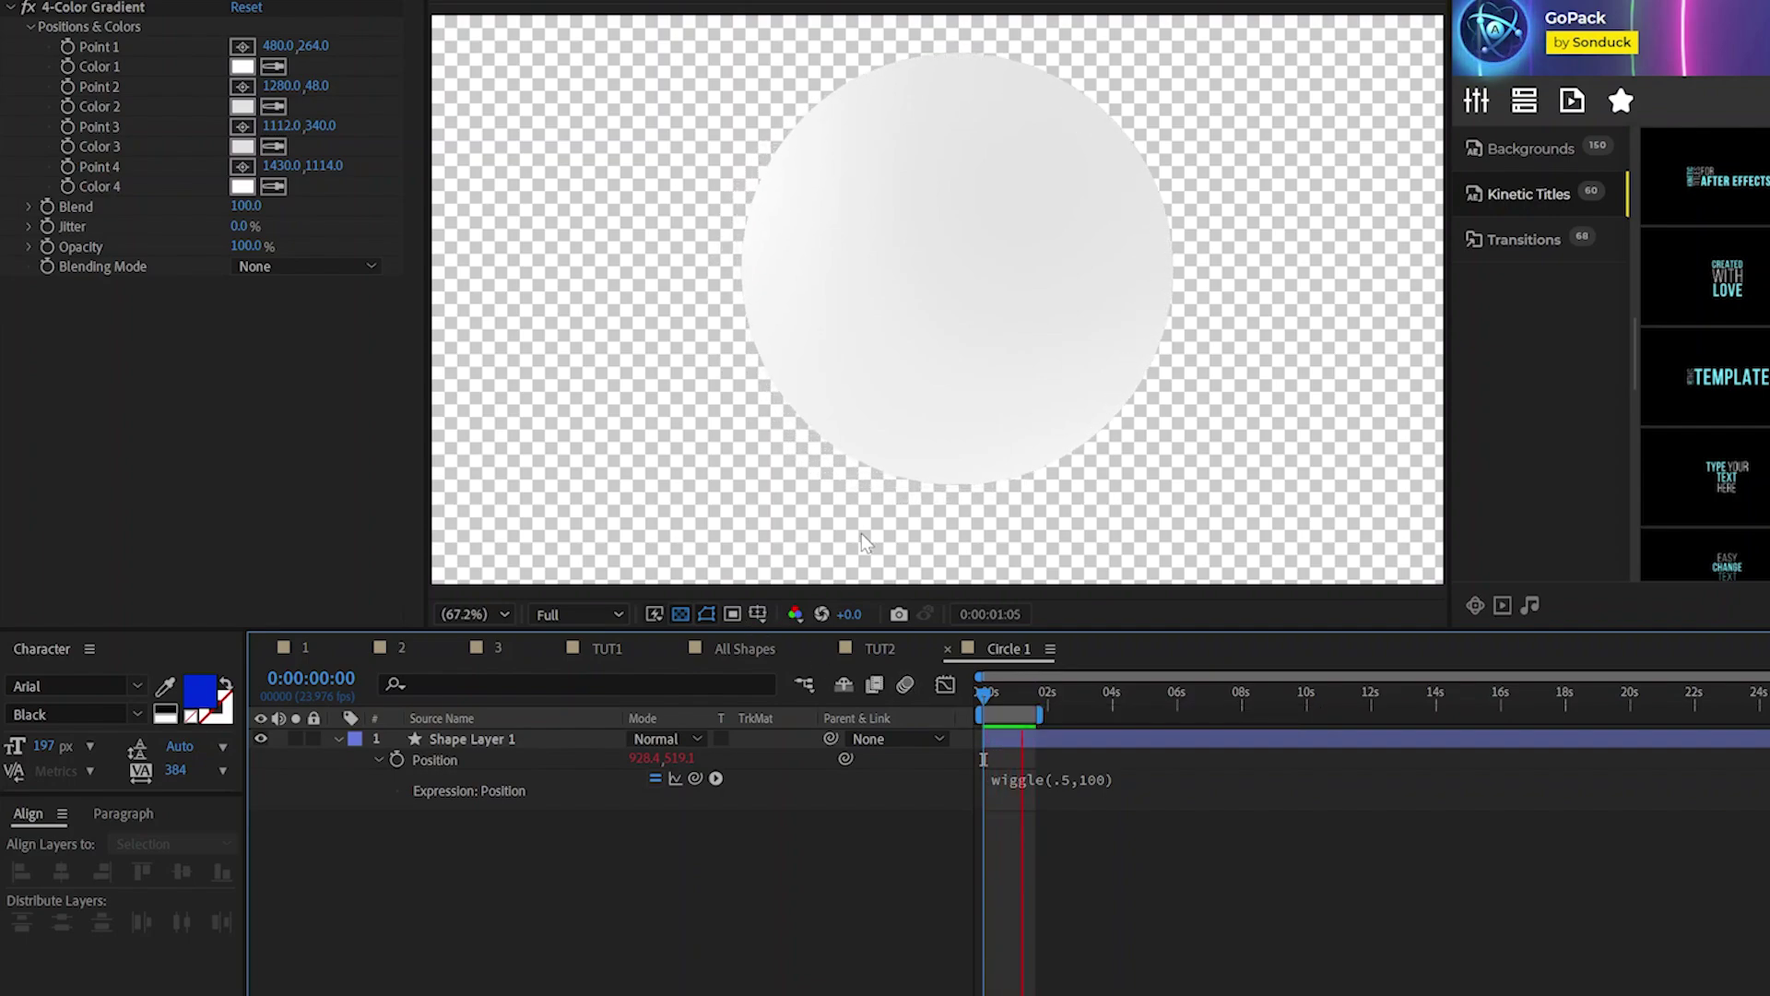
- In TUT2, scale Circle 1 to 175% and move it down and left
{"action": "left_click", "coordinate": [881, 649]}
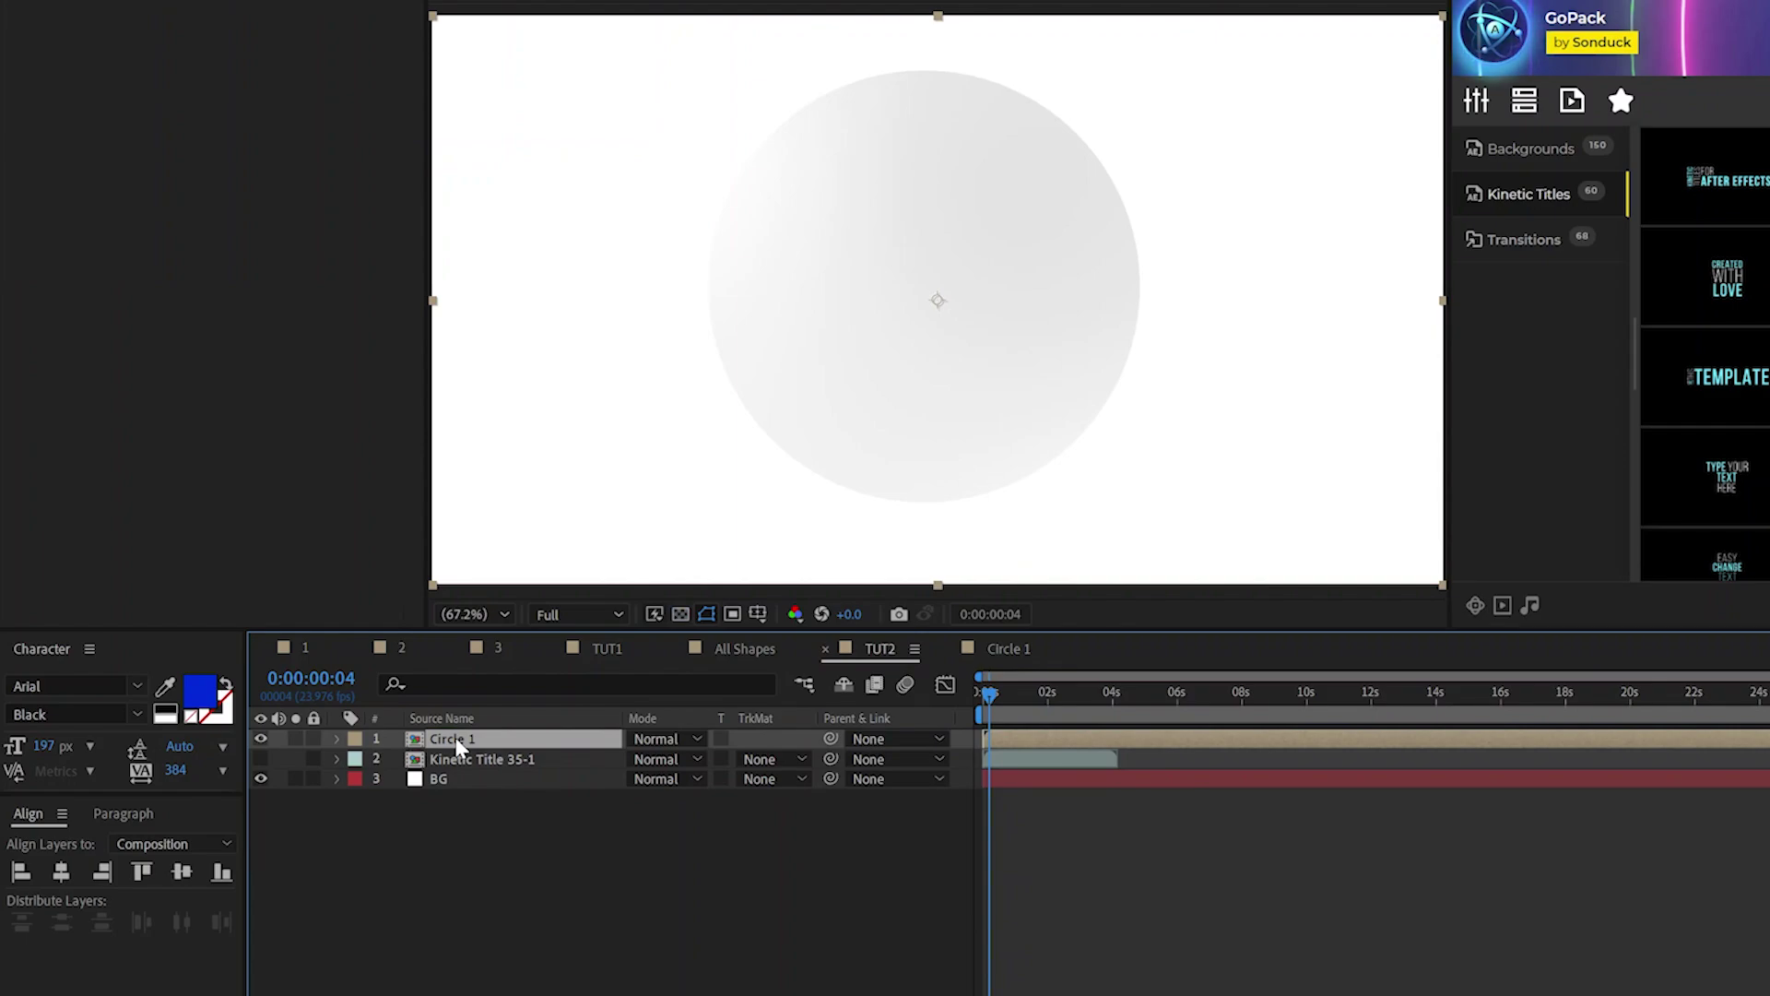
{"action": "key", "text": "s"}
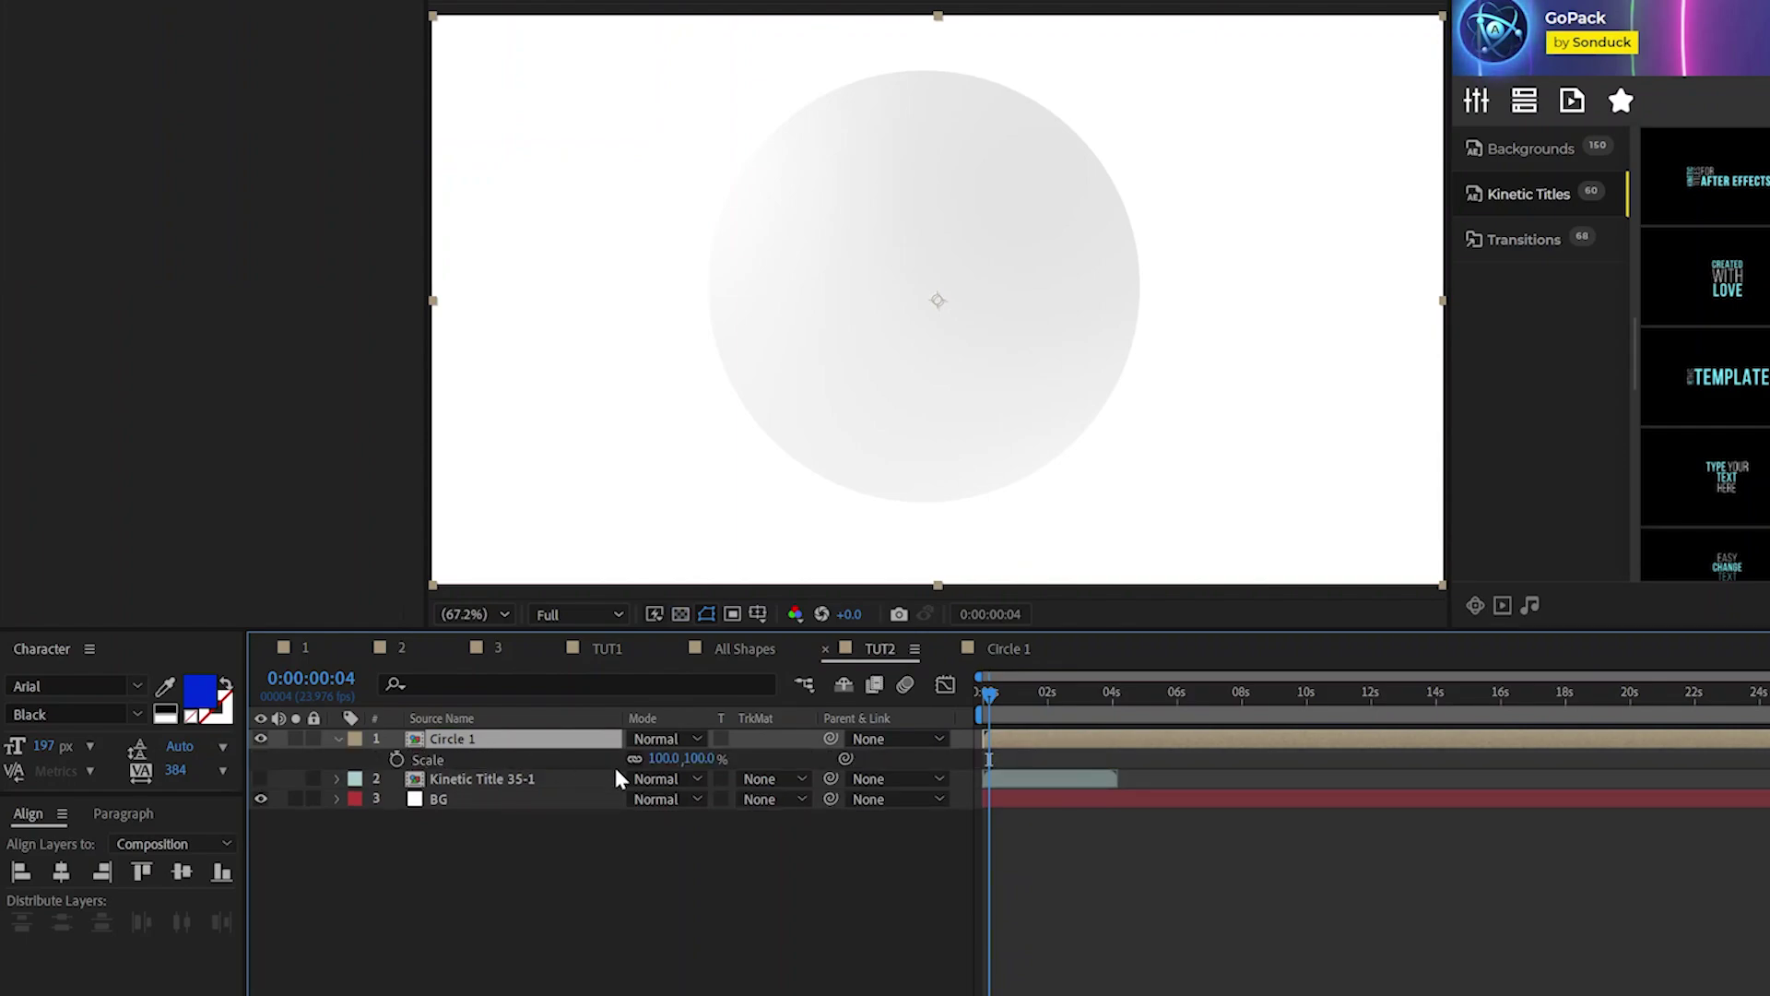
{"action": "left_click_drag", "start_coordinate": [664, 767], "coordinate": [856, 627]}
{"action": "key", "text": "comma"}
{"action": "left_click_drag", "start_coordinate": [953, 308], "coordinate": [741, 563]}
- Duplicate the big circle and scale the copy to 111%
{"action": "left_click", "coordinate": [461, 742]}
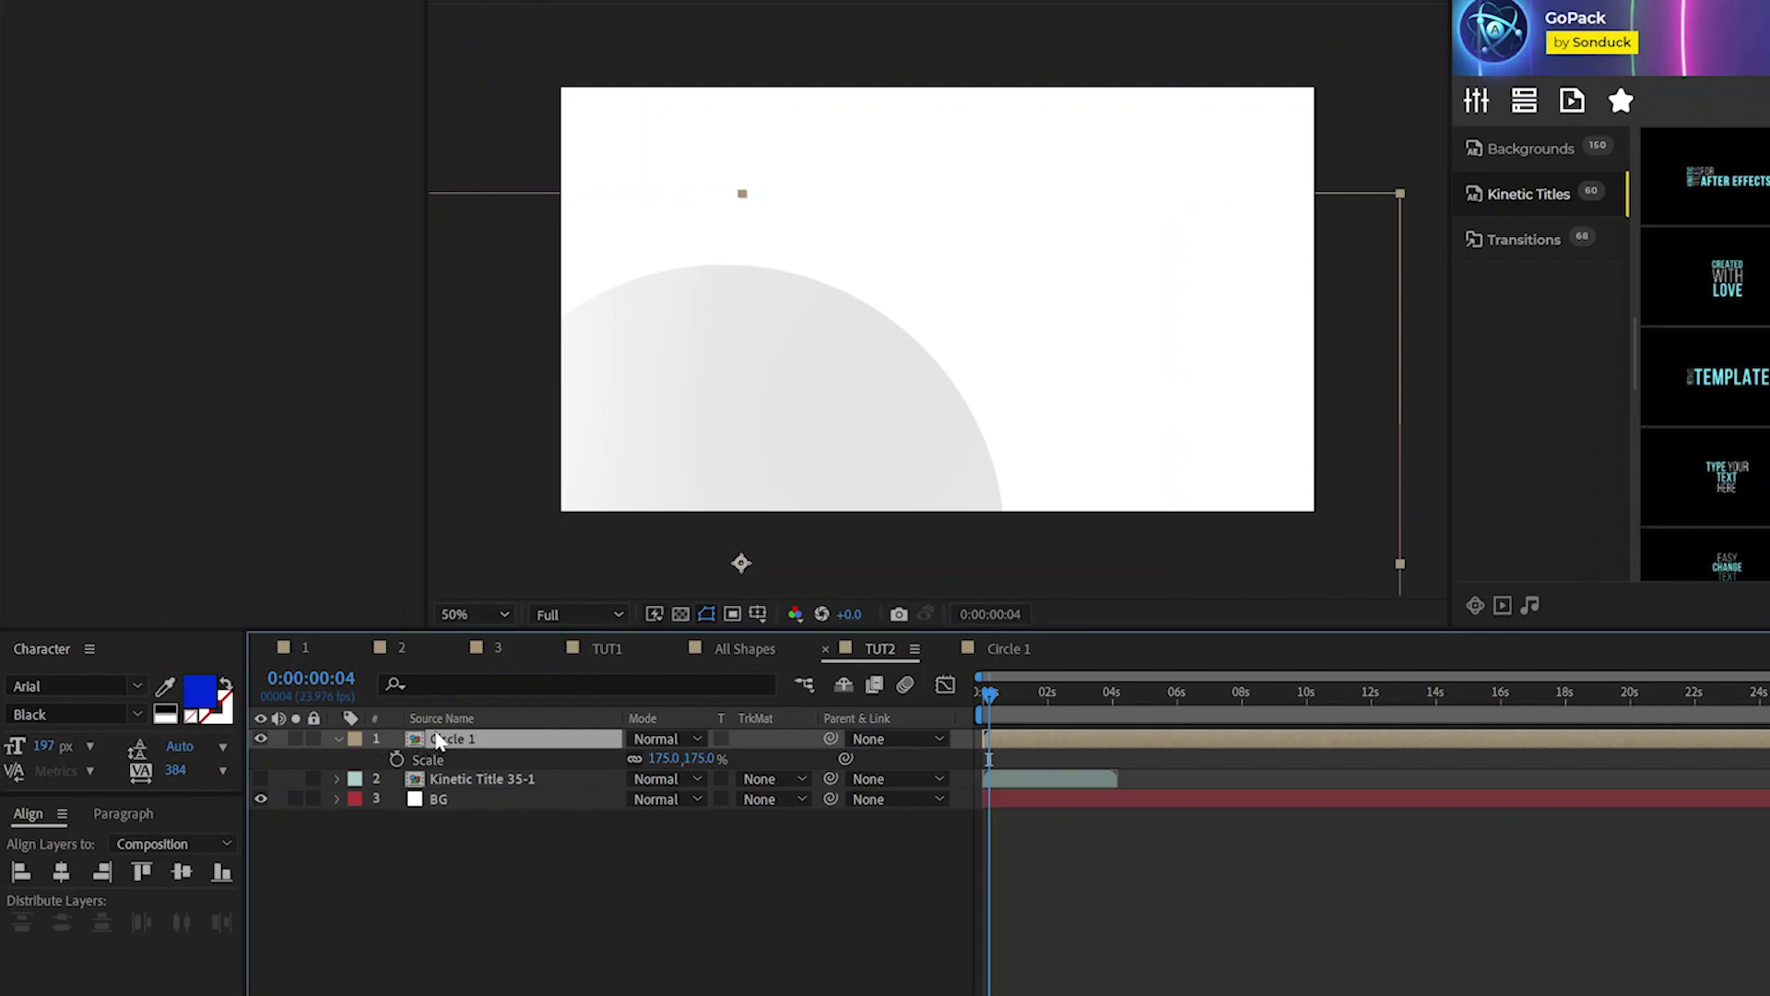
{"action": "key", "text": "ctrl+d"}
{"action": "key", "text": "s"}
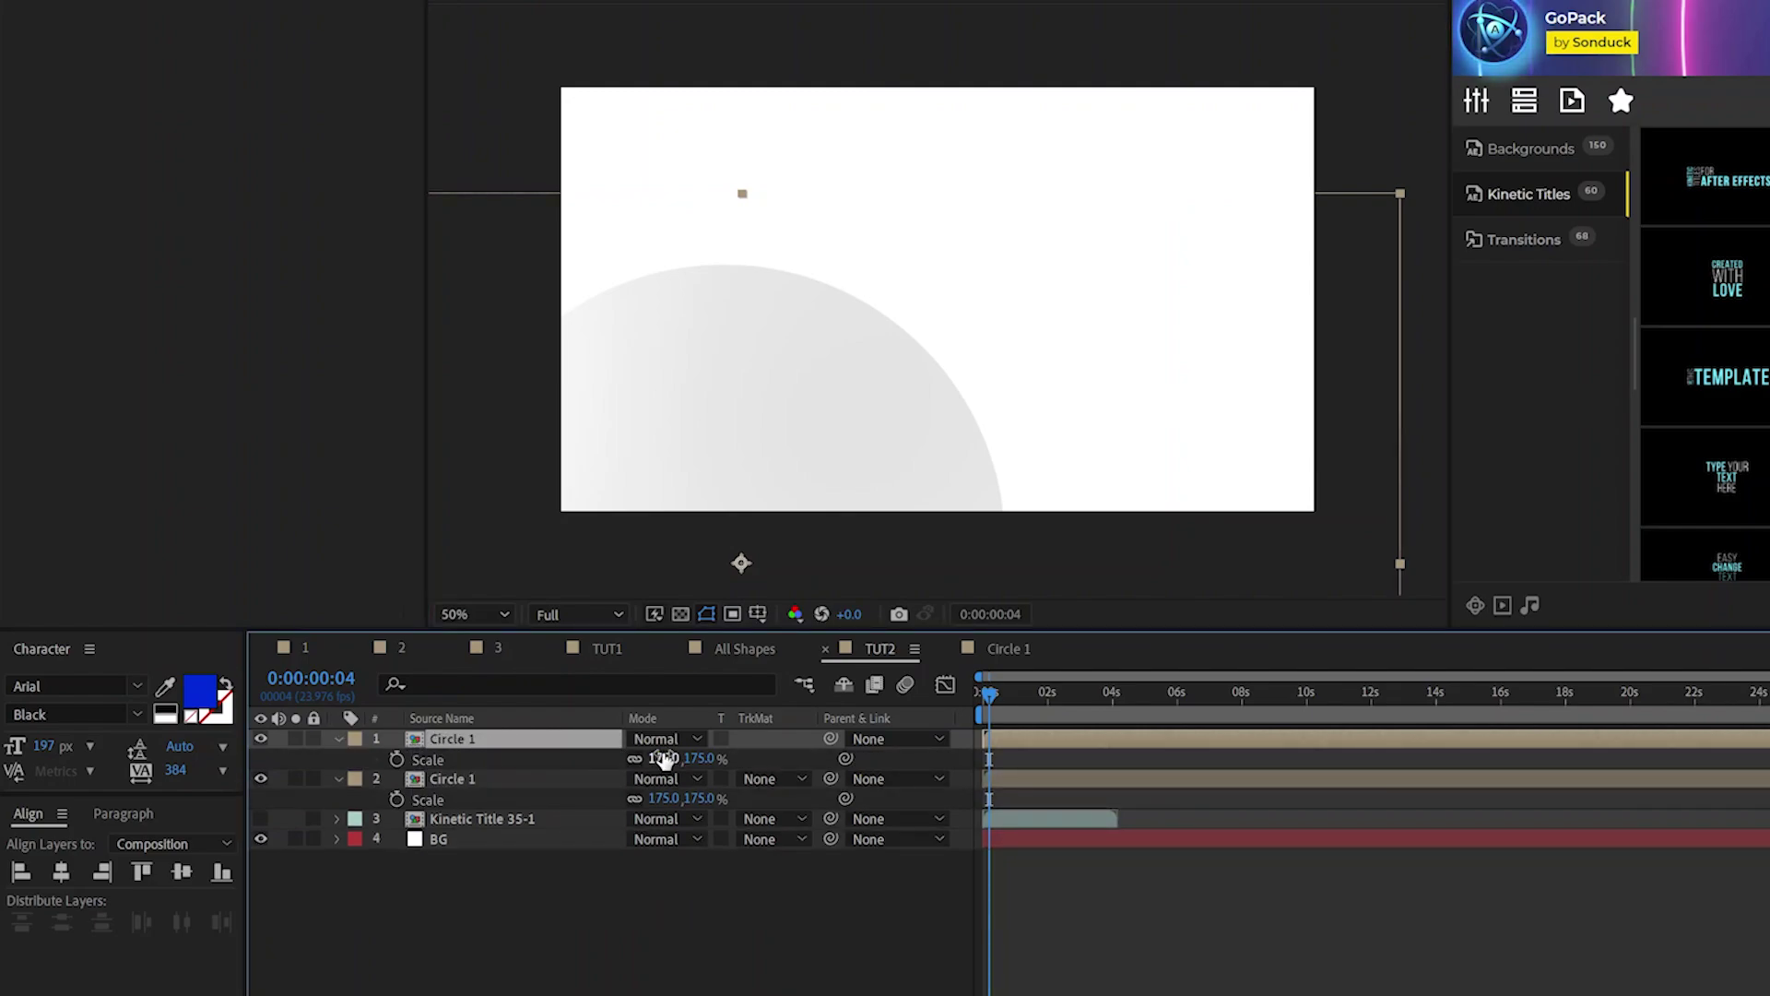
{"action": "left_click_drag", "start_coordinate": [662, 758], "coordinate": [938, 227]}
- Fit the view and move the Kinetic Title layer to the top, making it visible
{"action": "left_click", "coordinate": [605, 854]}
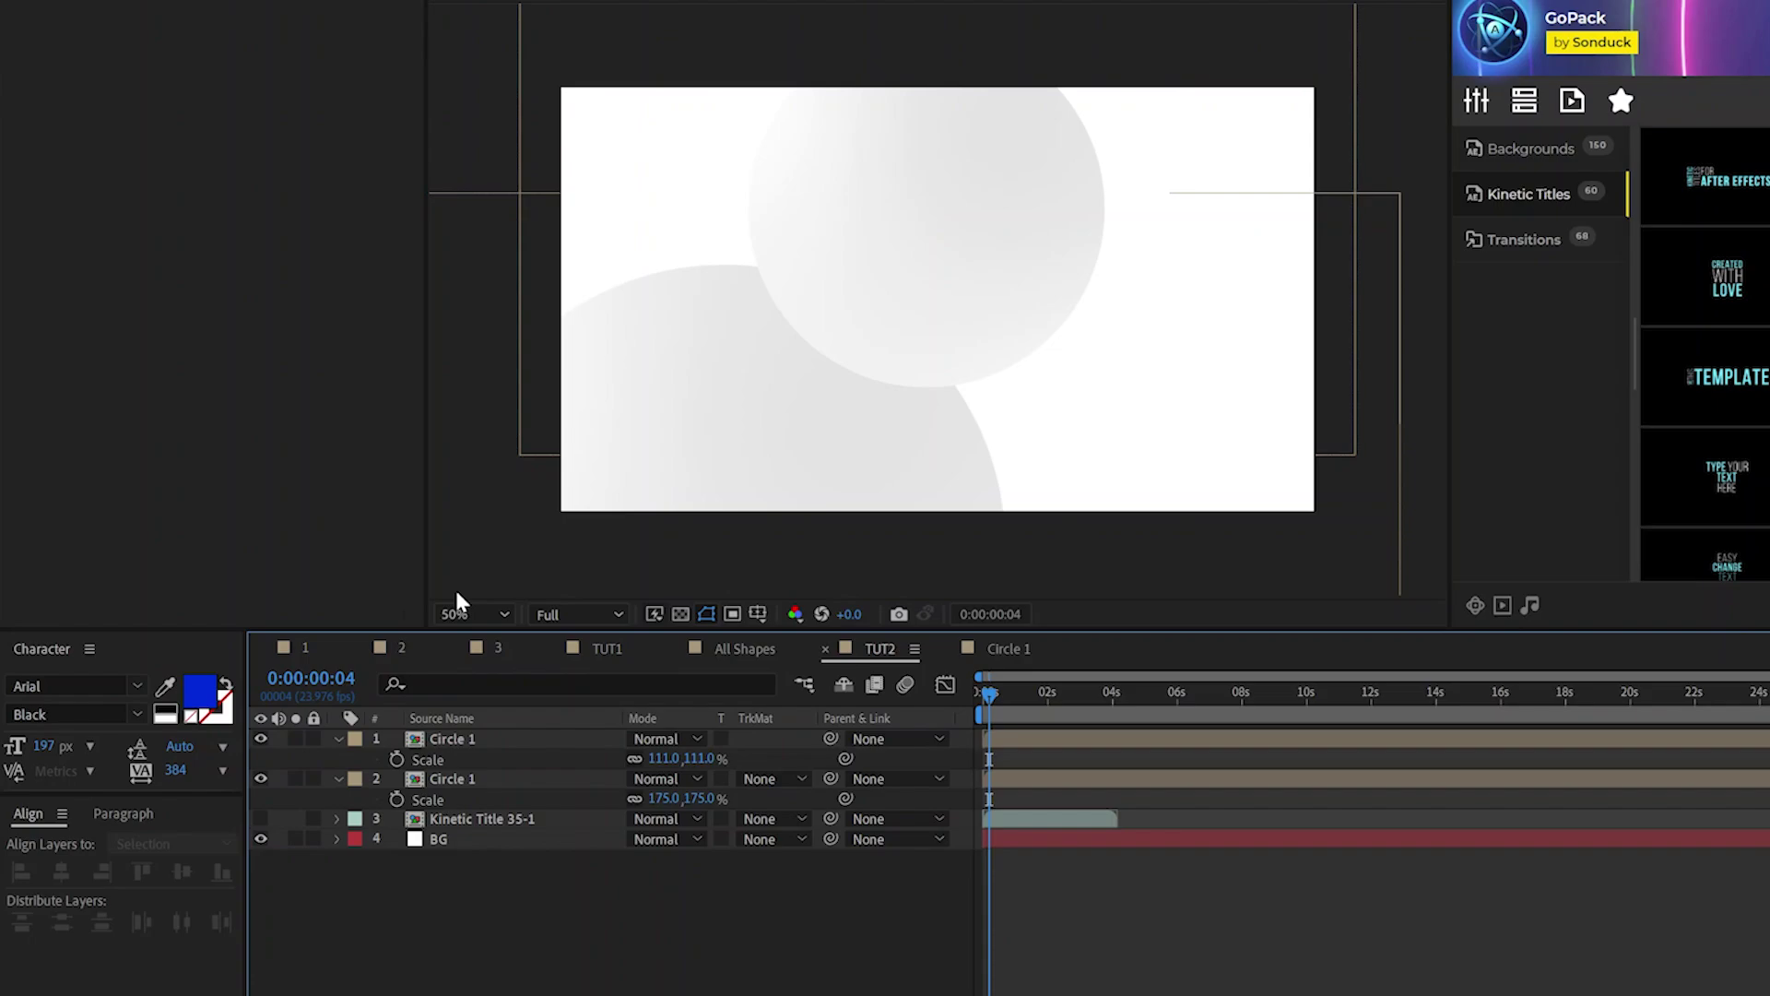
{"action": "left_click", "coordinate": [472, 614]}
{"action": "left_click", "coordinate": [489, 663]}
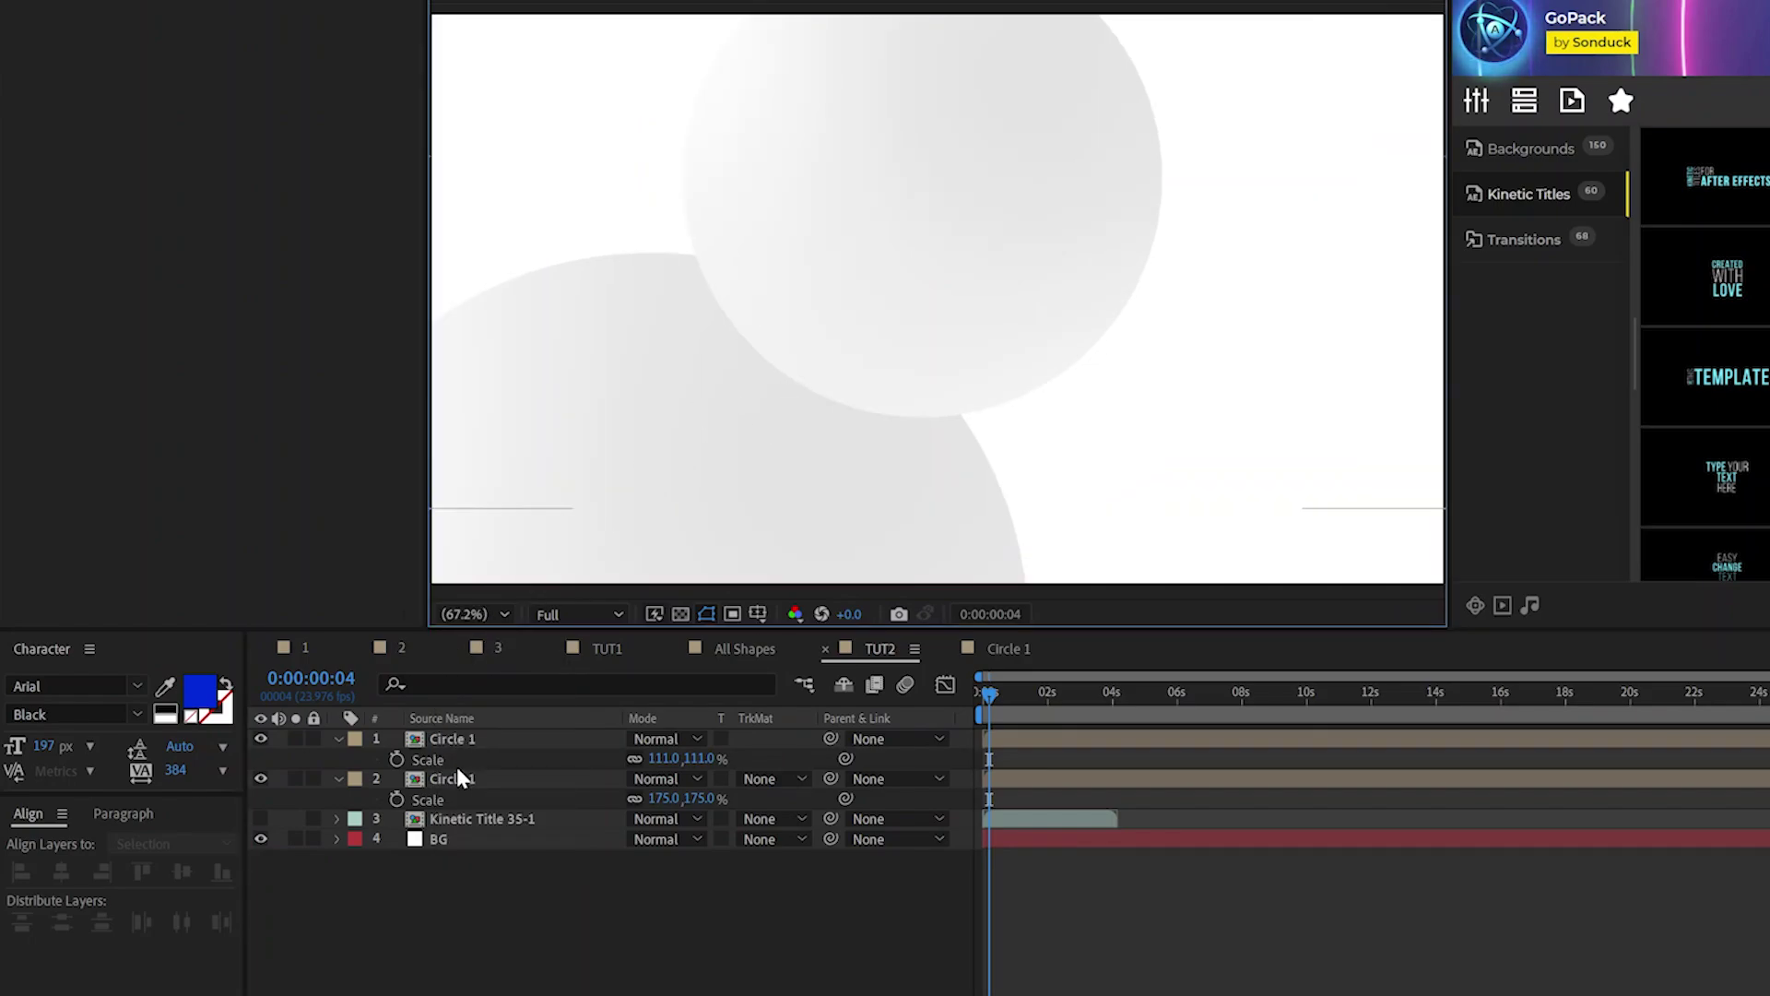
{"action": "left_click_drag", "start_coordinate": [461, 819], "coordinate": [451, 729]}
{"action": "left_click", "coordinate": [261, 737]}
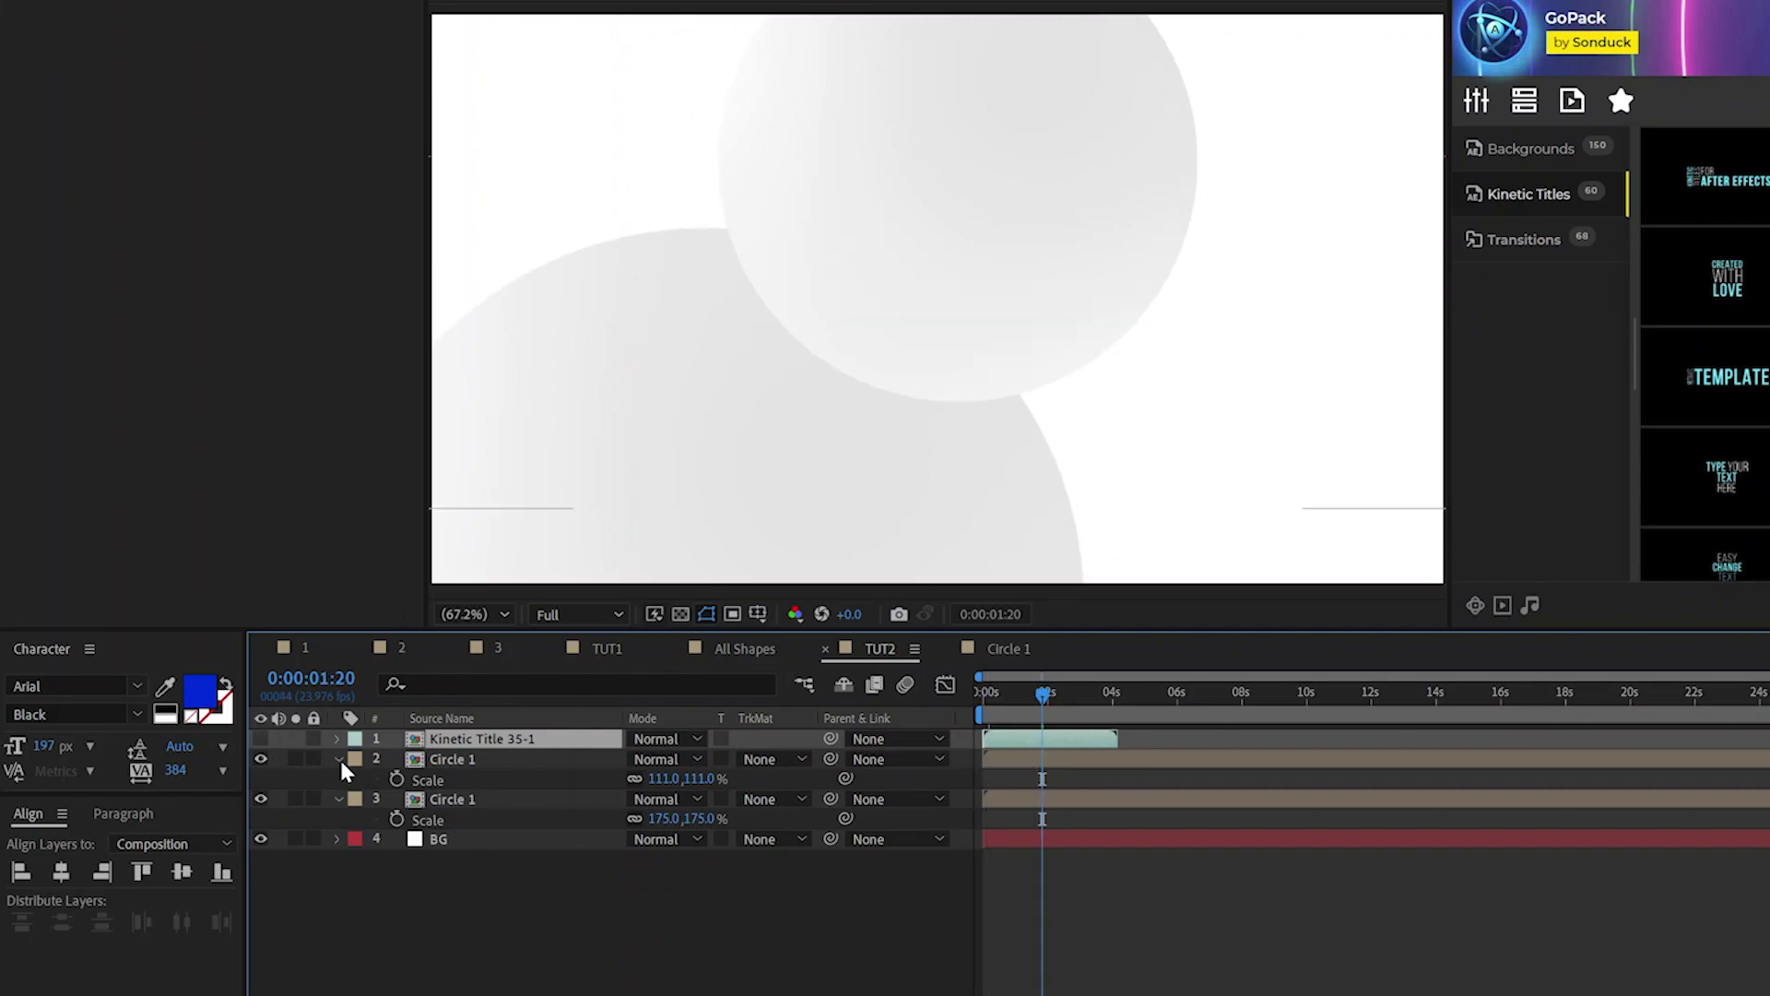
{"action": "left_click", "coordinate": [336, 759]}
- Add a Drop Shadow to the smaller circle with adjusted direction and softness 95
{"action": "left_click", "coordinate": [335, 778]}
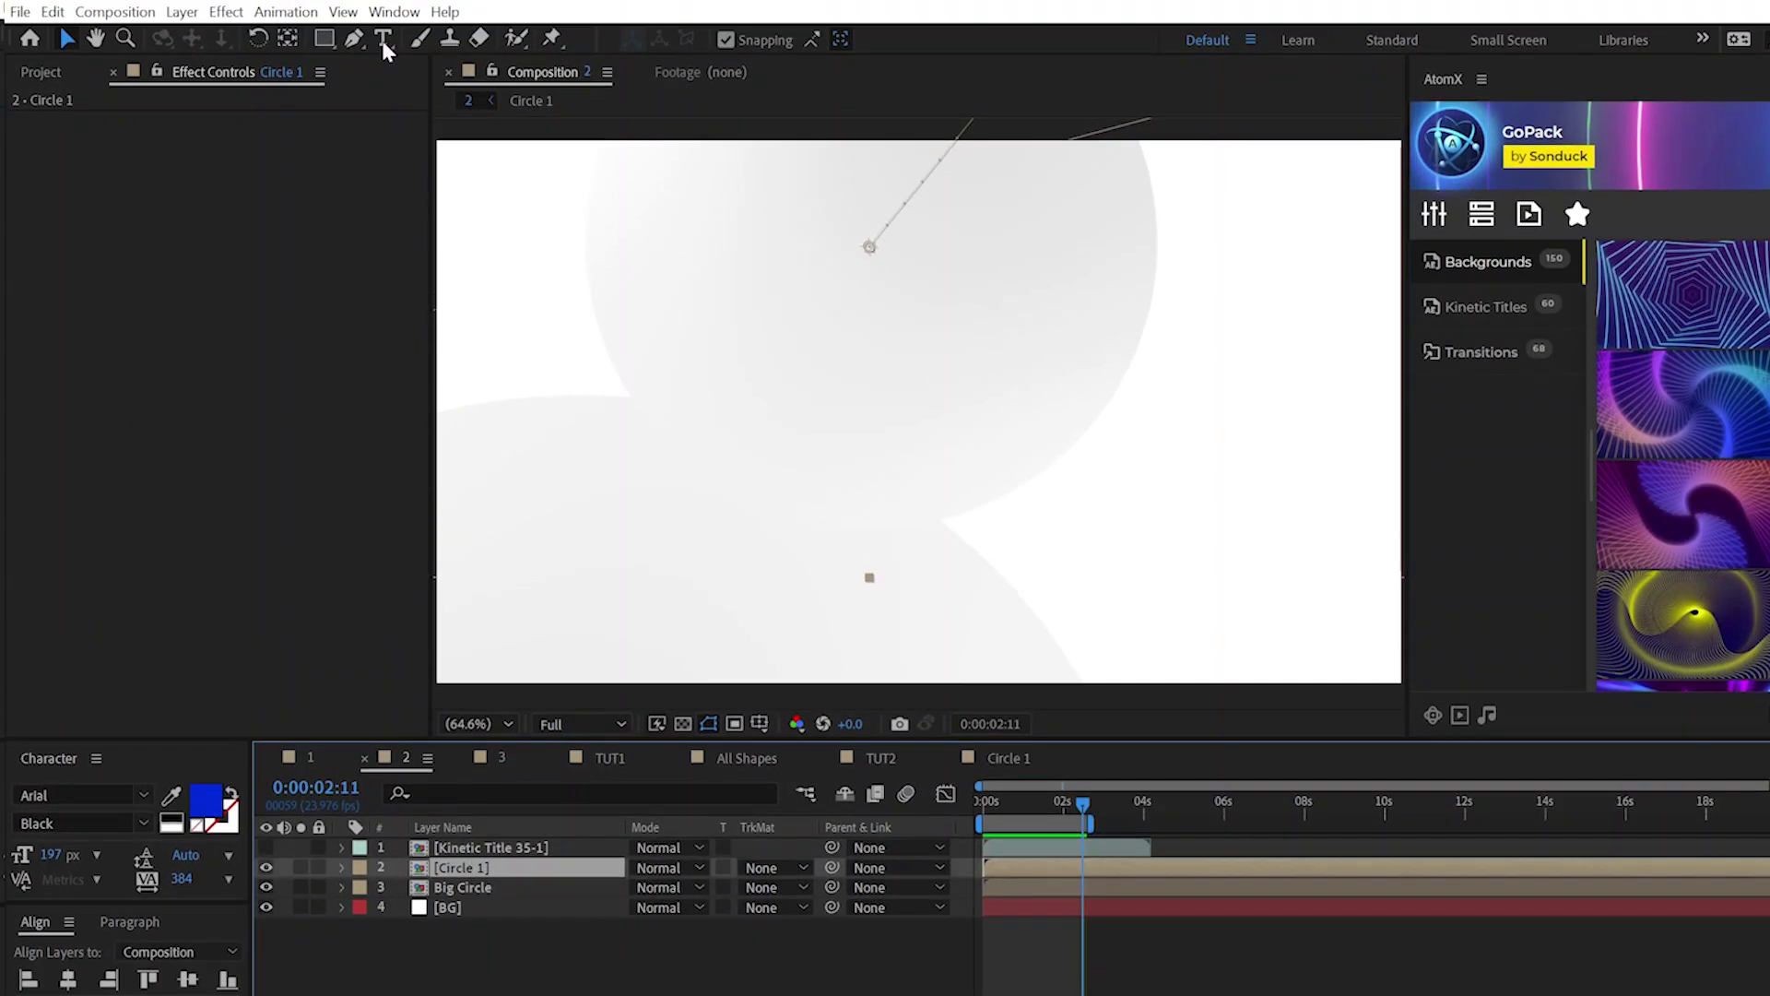
{"action": "left_click", "coordinate": [227, 13]}
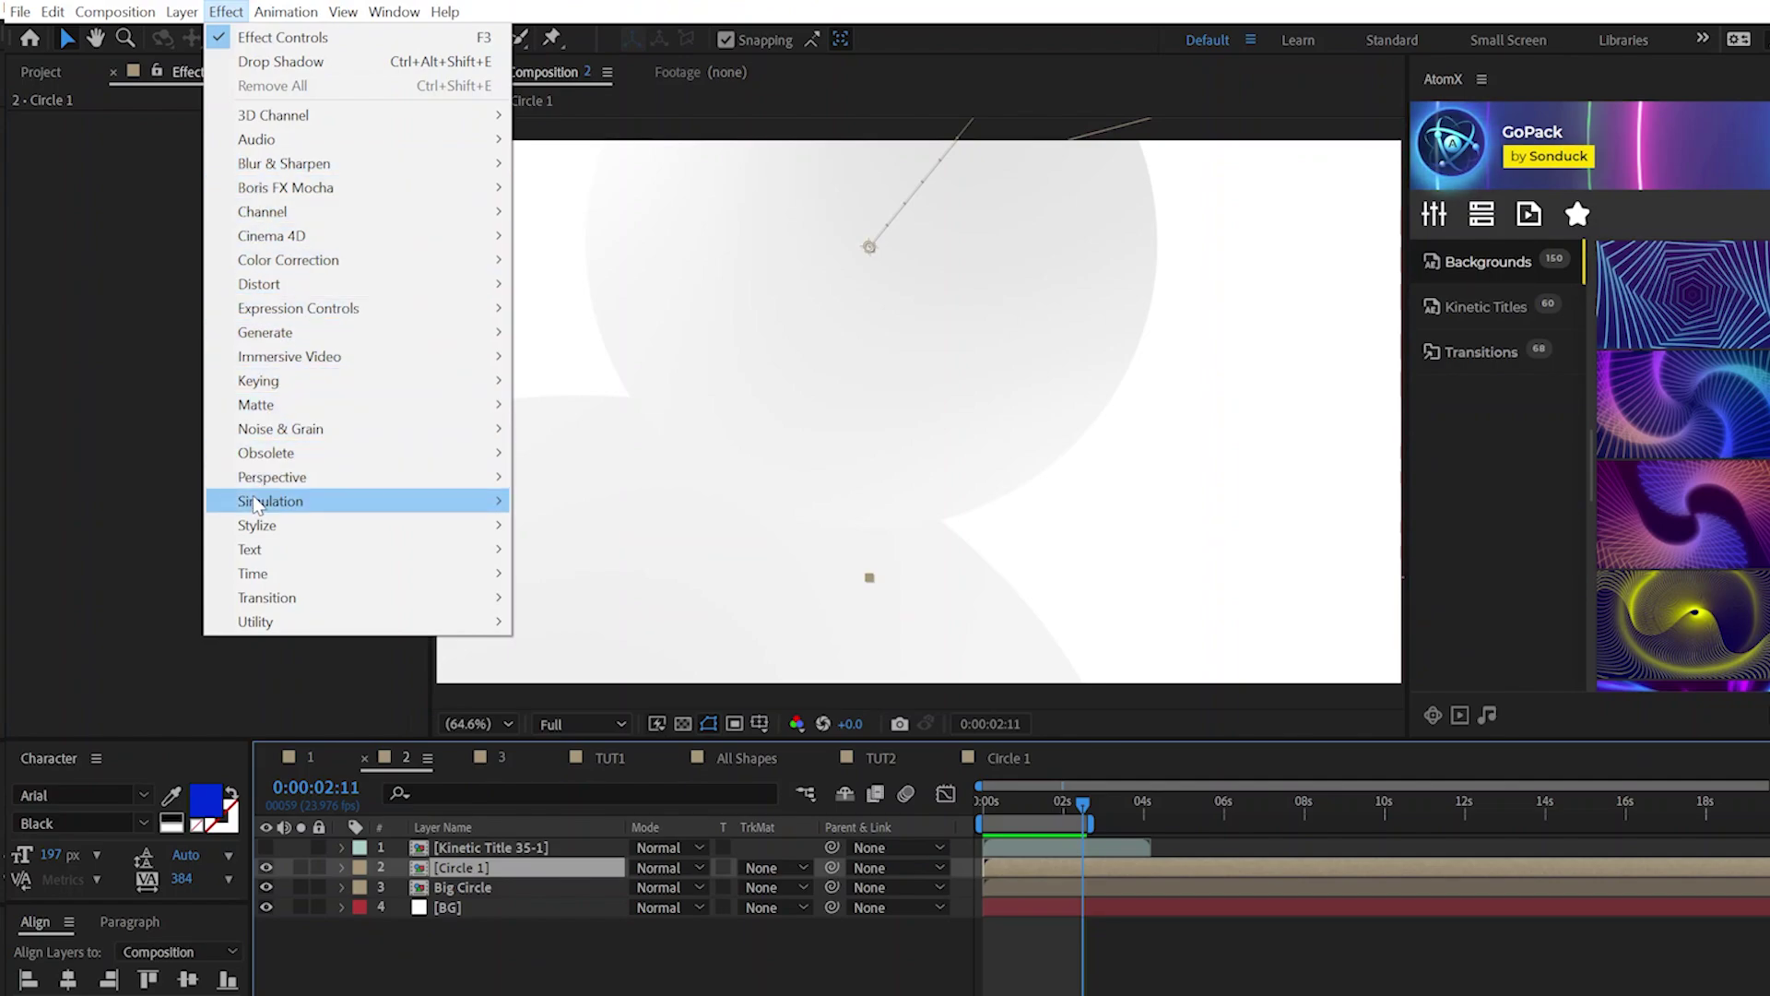
{"action": "mouse_move", "coordinate": [255, 486]}
{"action": "left_click", "coordinate": [558, 671]}
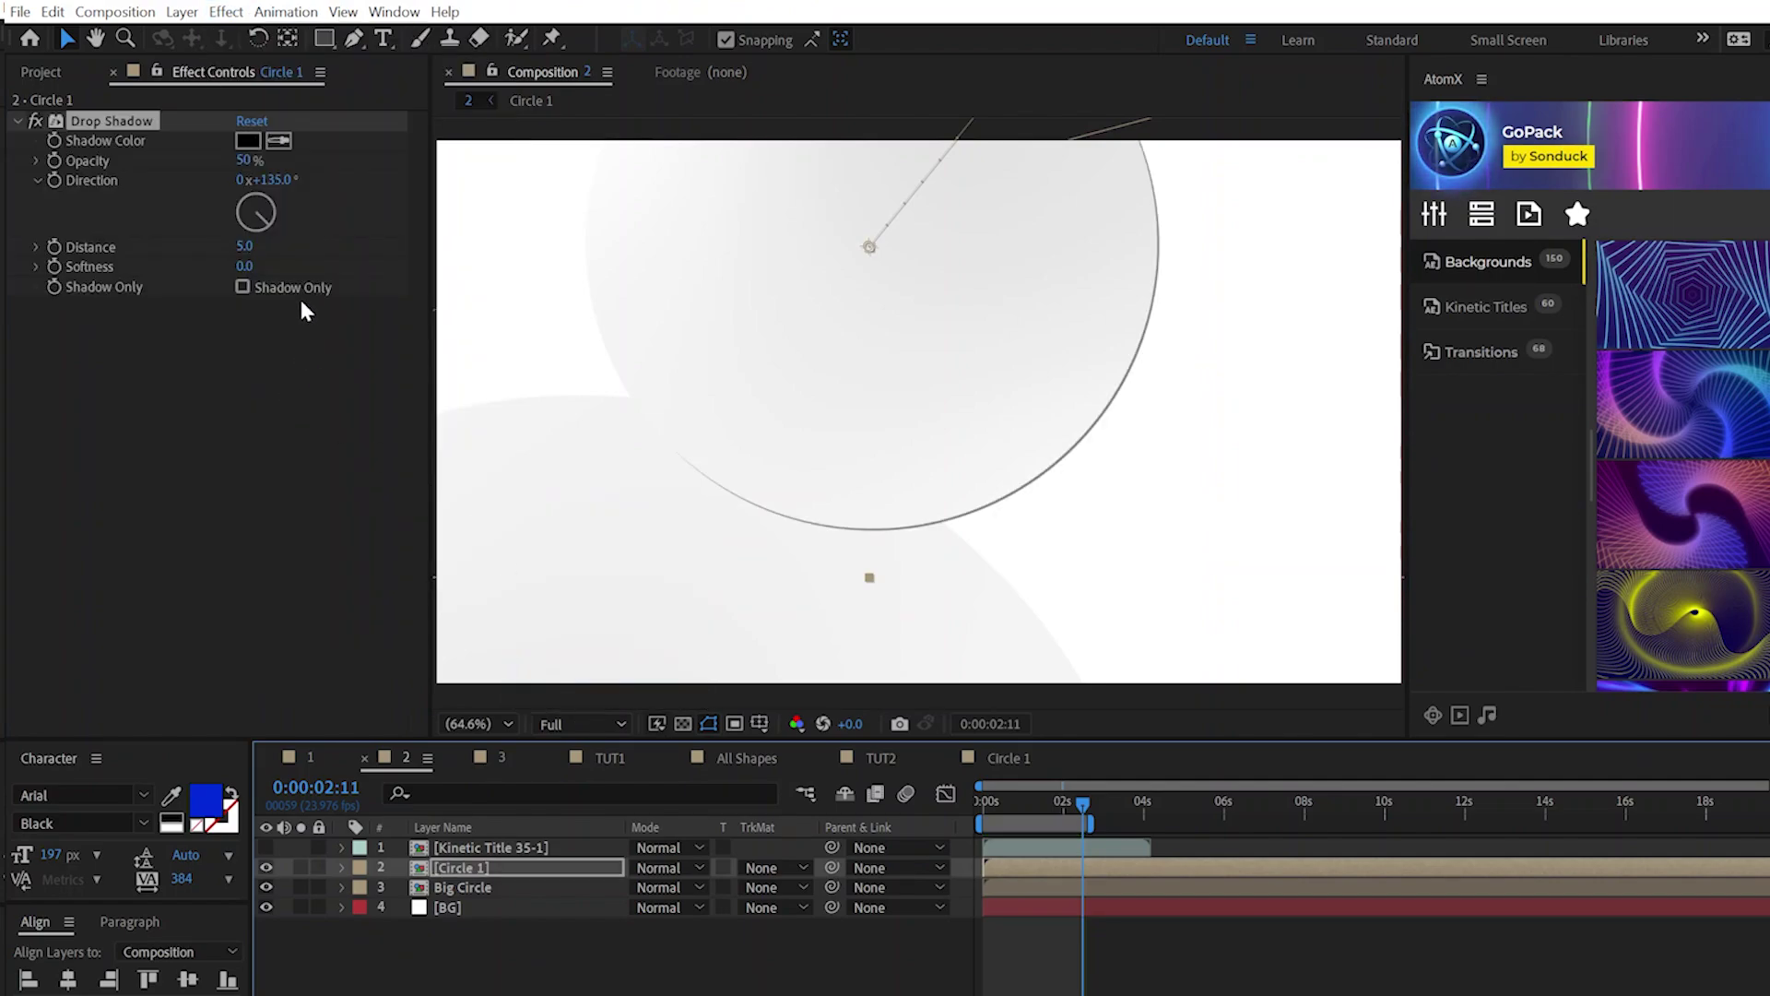
{"action": "left_click_drag", "start_coordinate": [254, 219], "coordinate": [245, 236]}
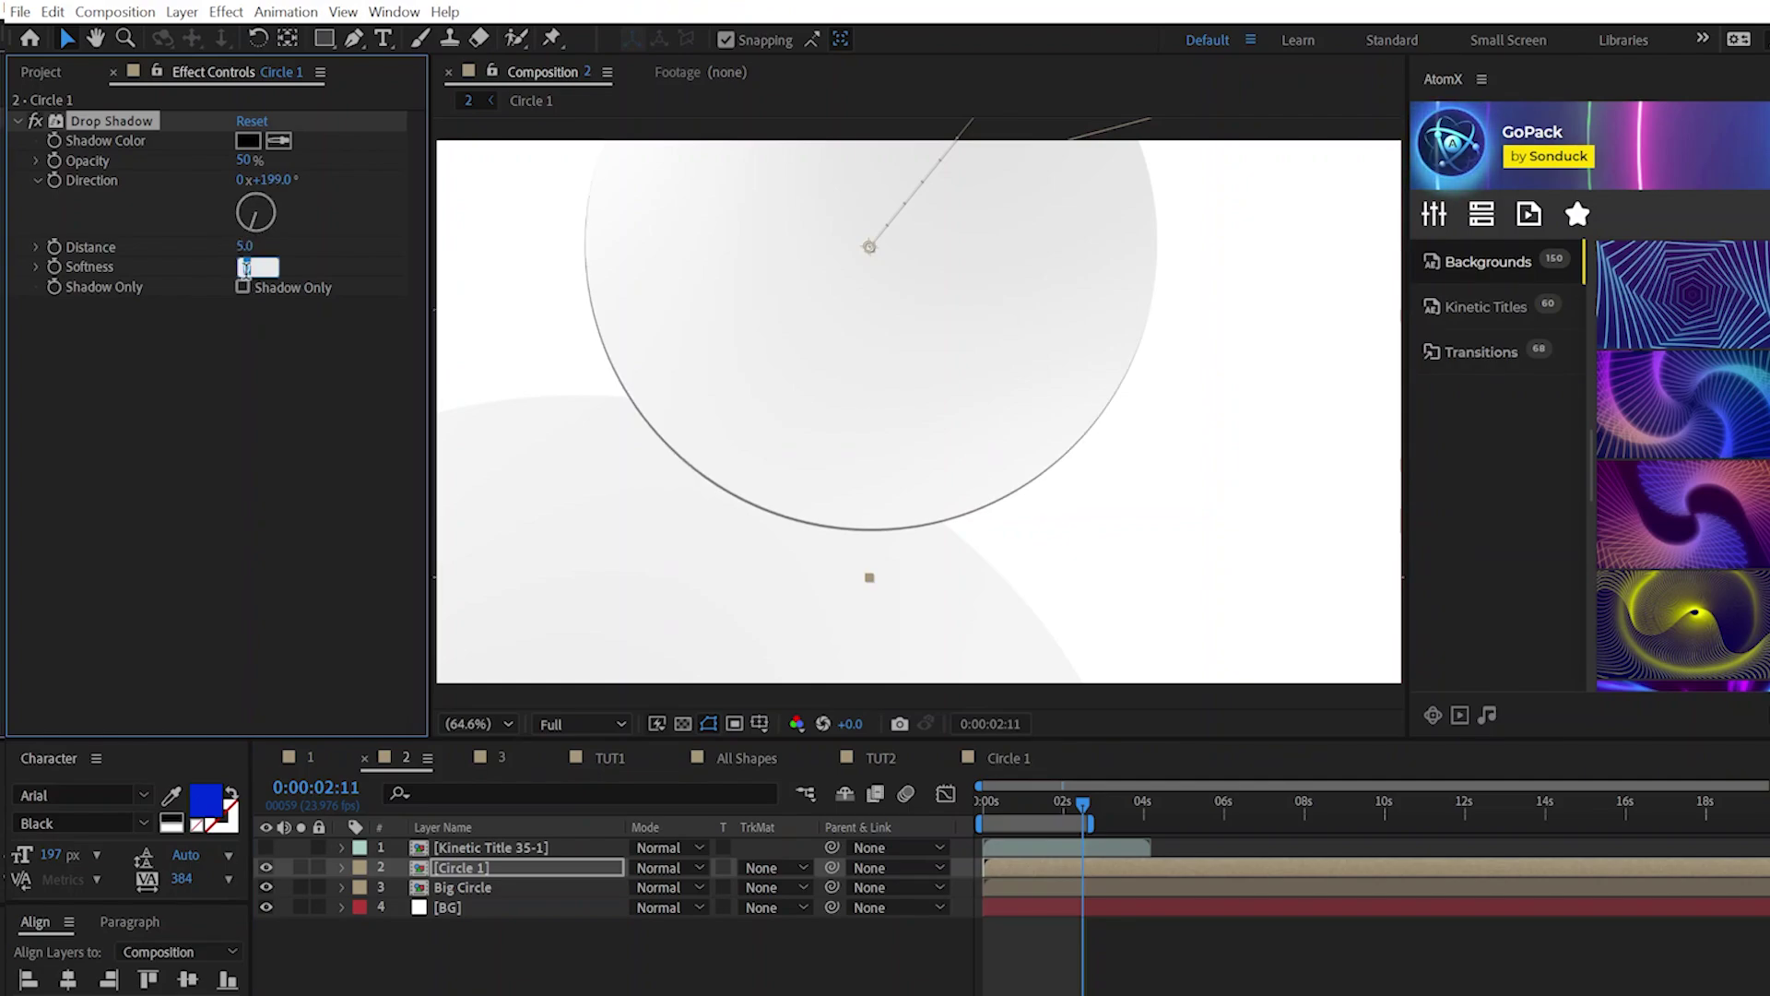
{"action": "type", "text": "95"}
{"action": "left_click", "coordinate": [277, 450]}
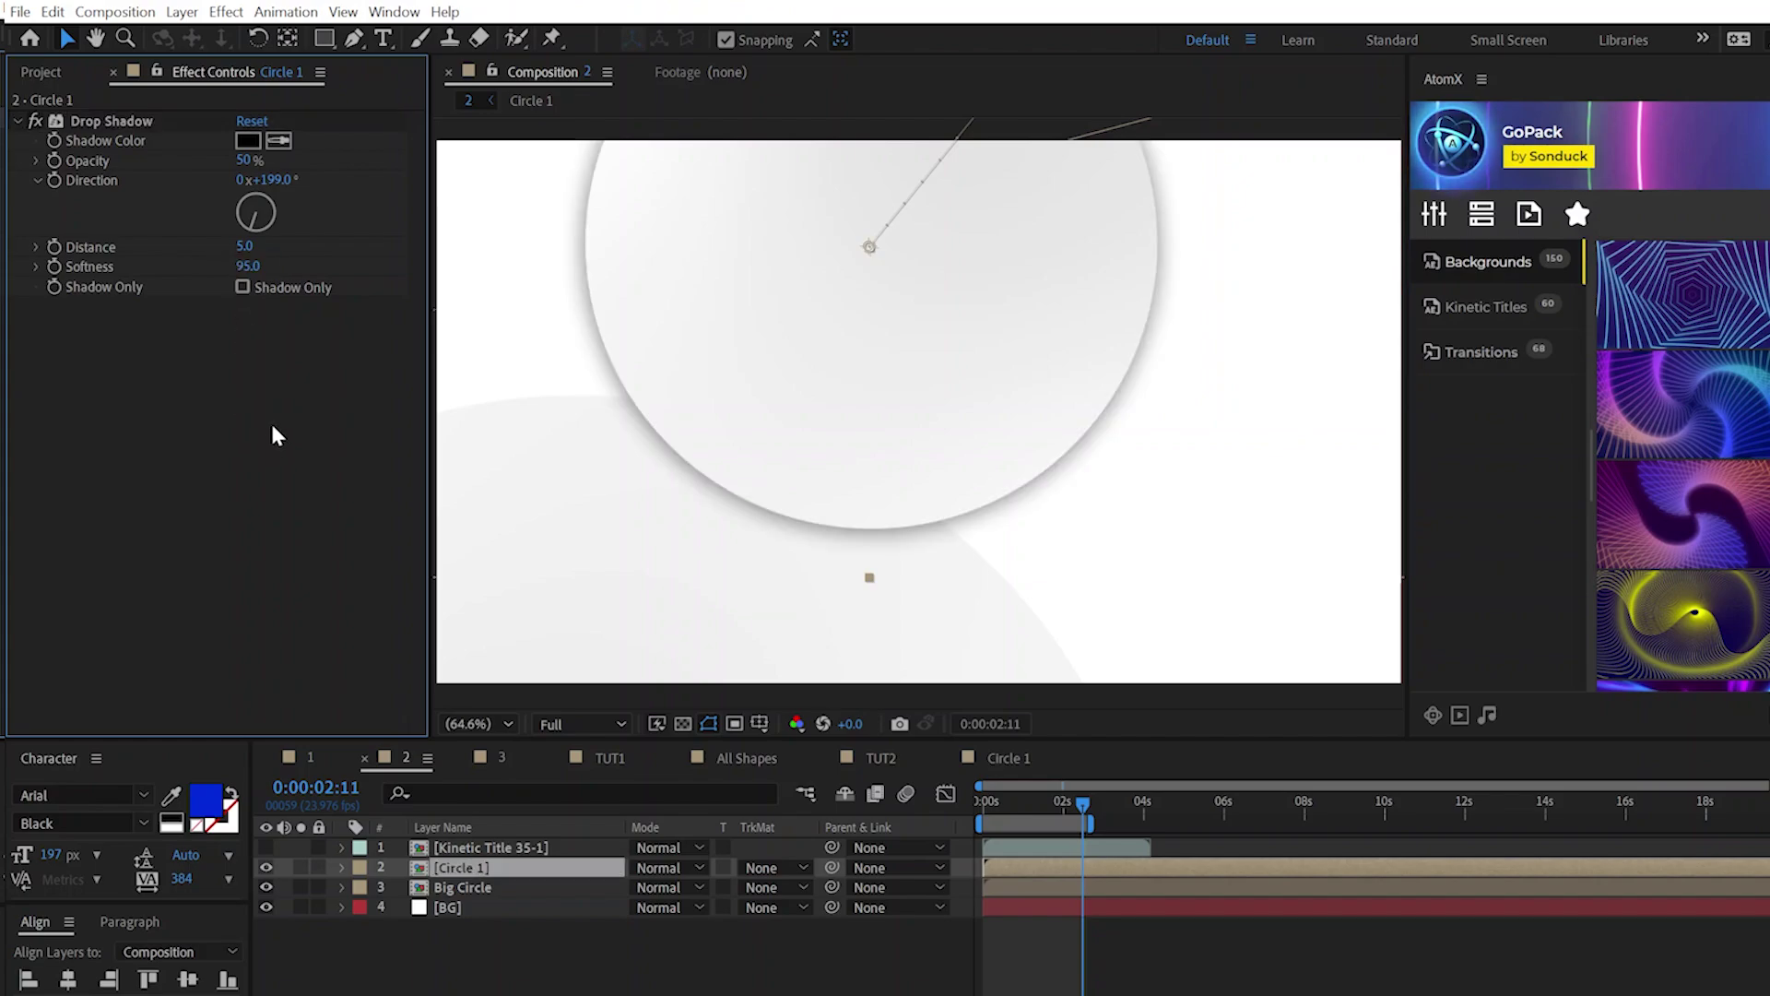
- Duplicate the drop shadow and set the second copy's softness to 350
{"action": "left_click", "coordinate": [113, 122]}
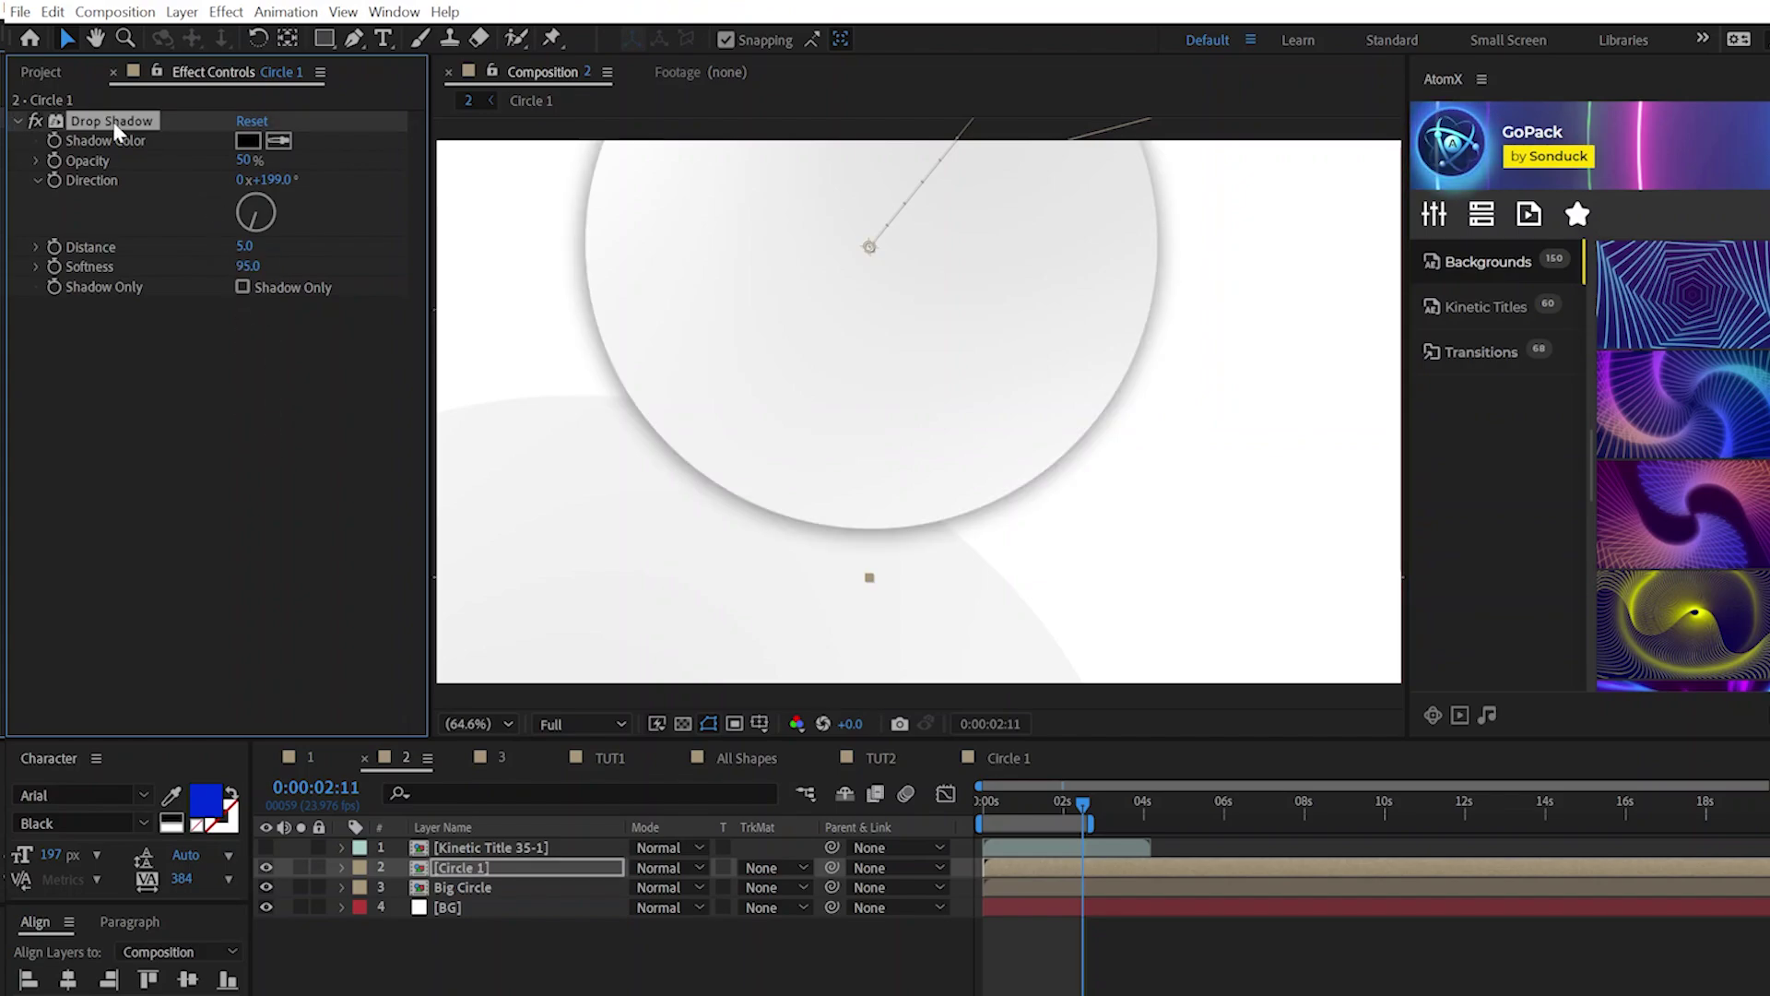
{"action": "key", "text": "ctrl+d"}
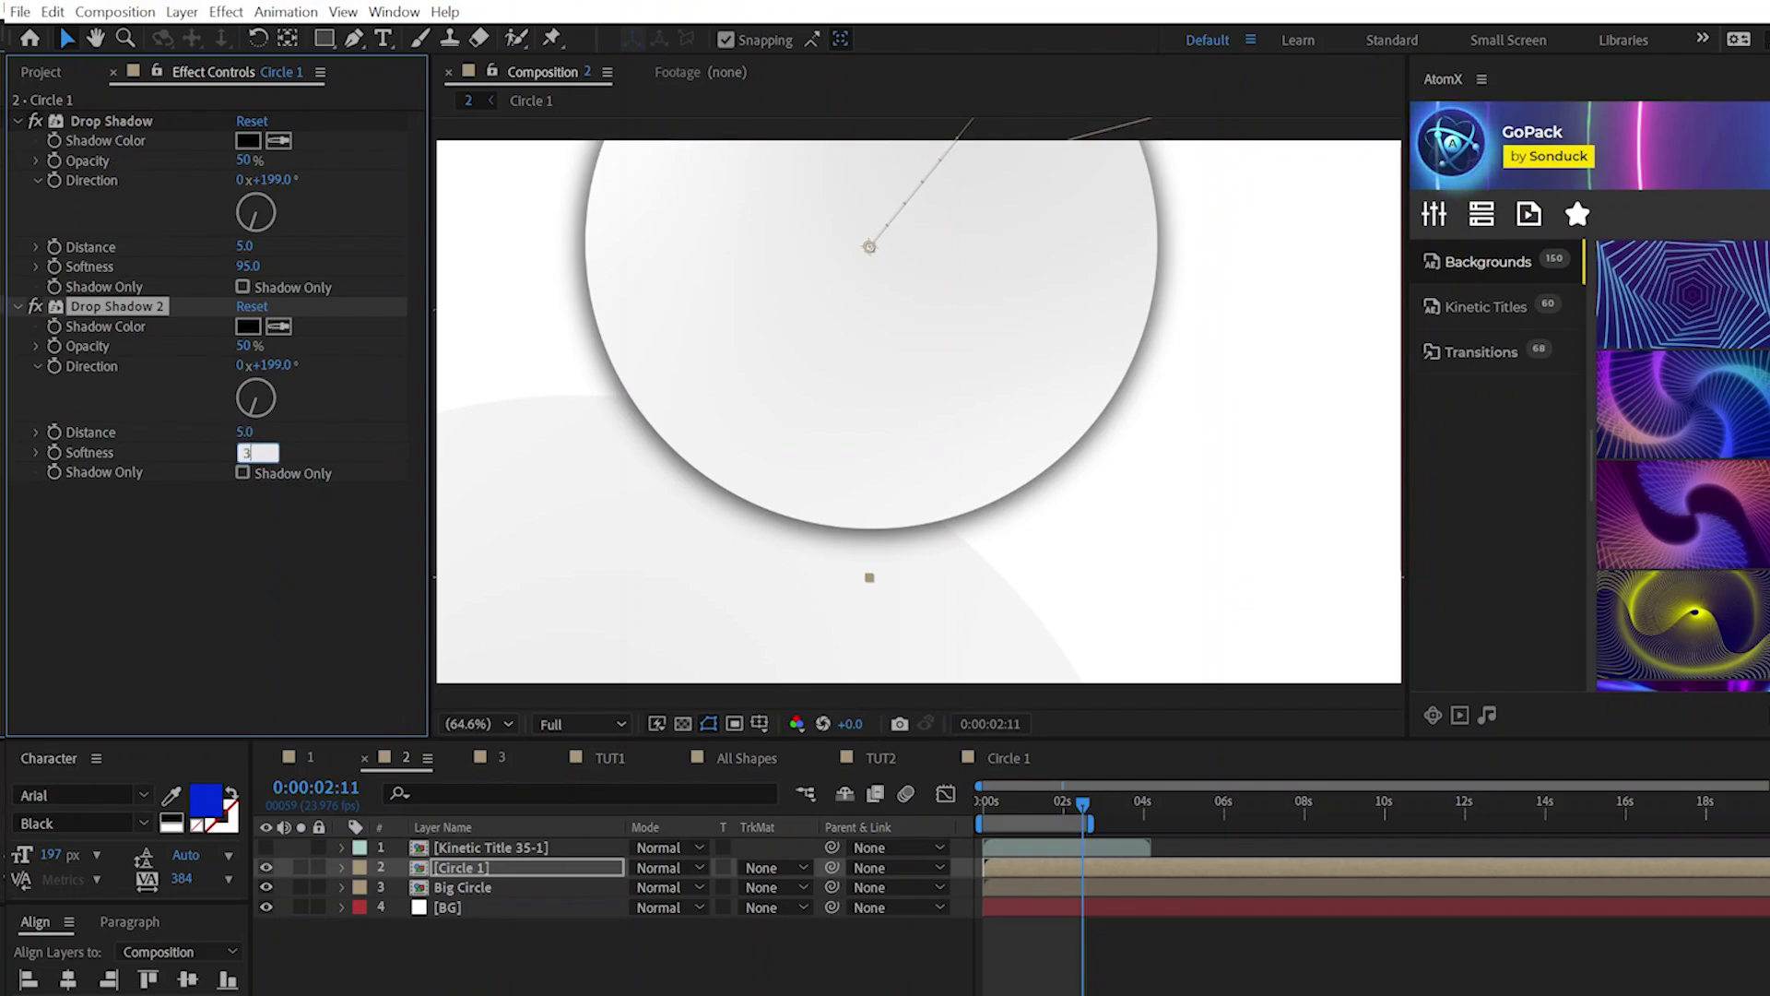
{"action": "left_click", "coordinate": [245, 443]}
{"action": "type", "text": "350"}
{"action": "left_click", "coordinate": [258, 579]}
- Add a third drop shadow with opacity raised to 76% and higher softness
{"action": "left_click", "coordinate": [137, 311]}
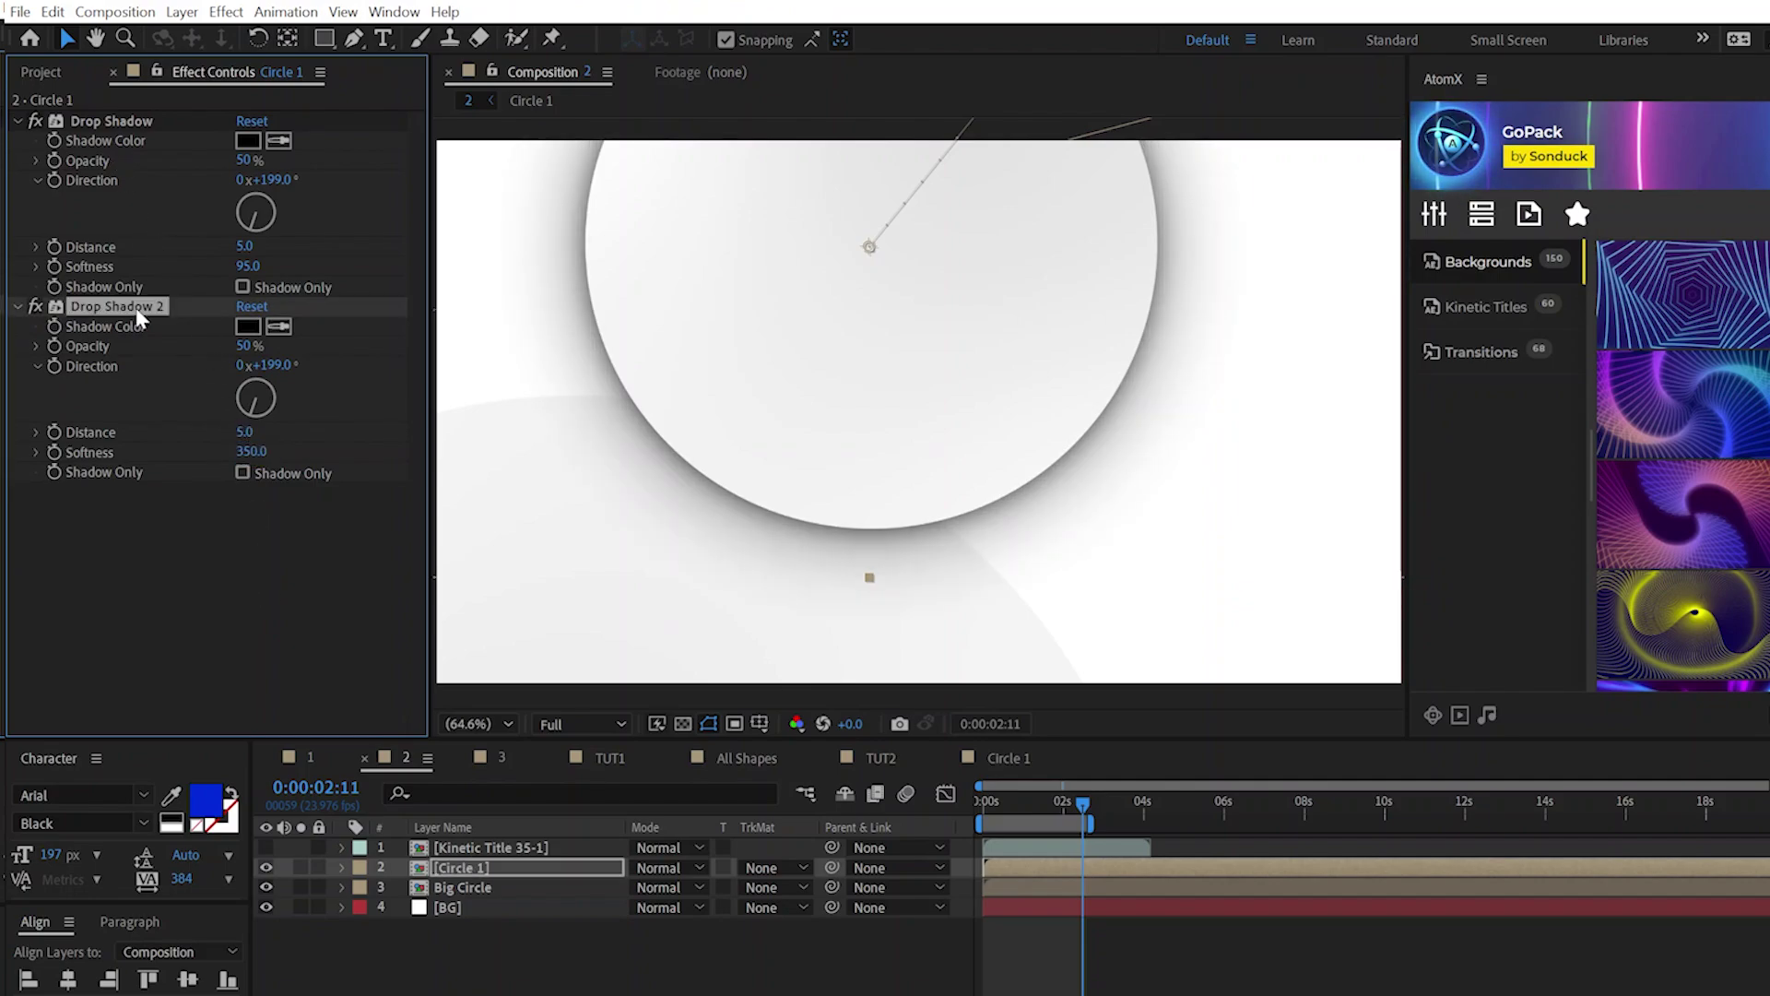
{"action": "key", "text": "ctrl+d"}
{"action": "left_click_drag", "start_coordinate": [247, 532], "coordinate": [270, 532]}
{"action": "left_click_drag", "start_coordinate": [249, 637], "coordinate": [274, 637]}
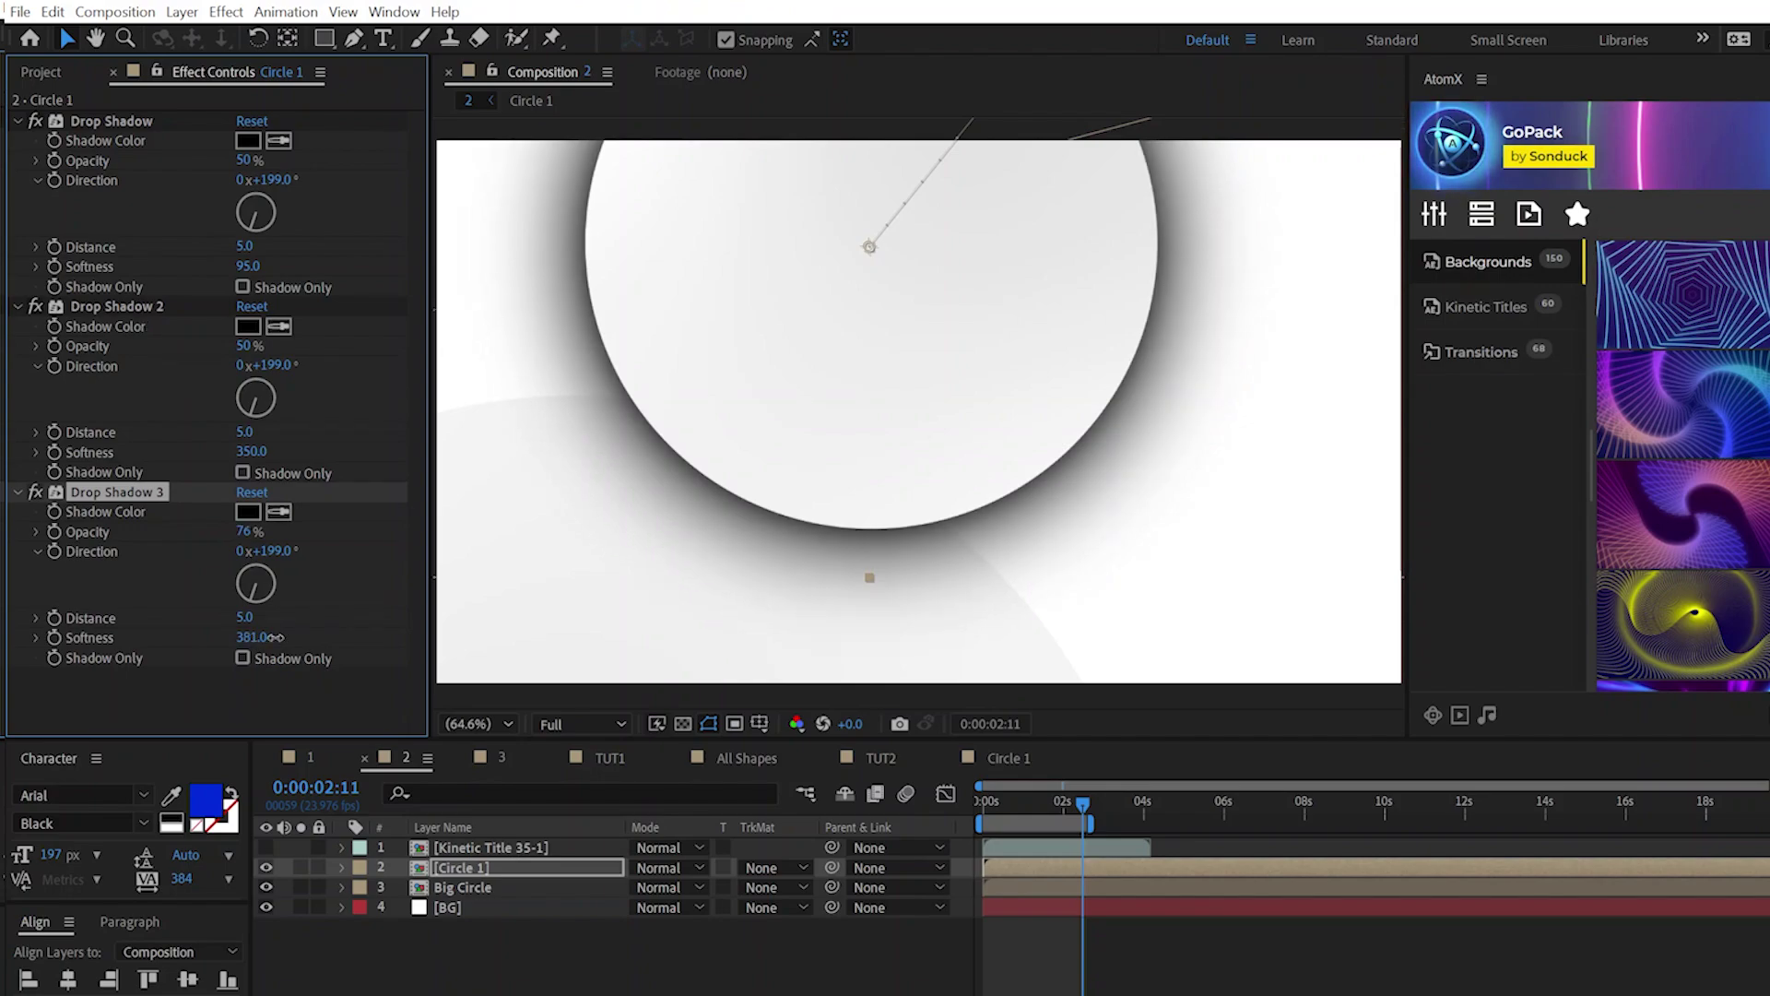
{"action": "left_click", "coordinate": [245, 159]}
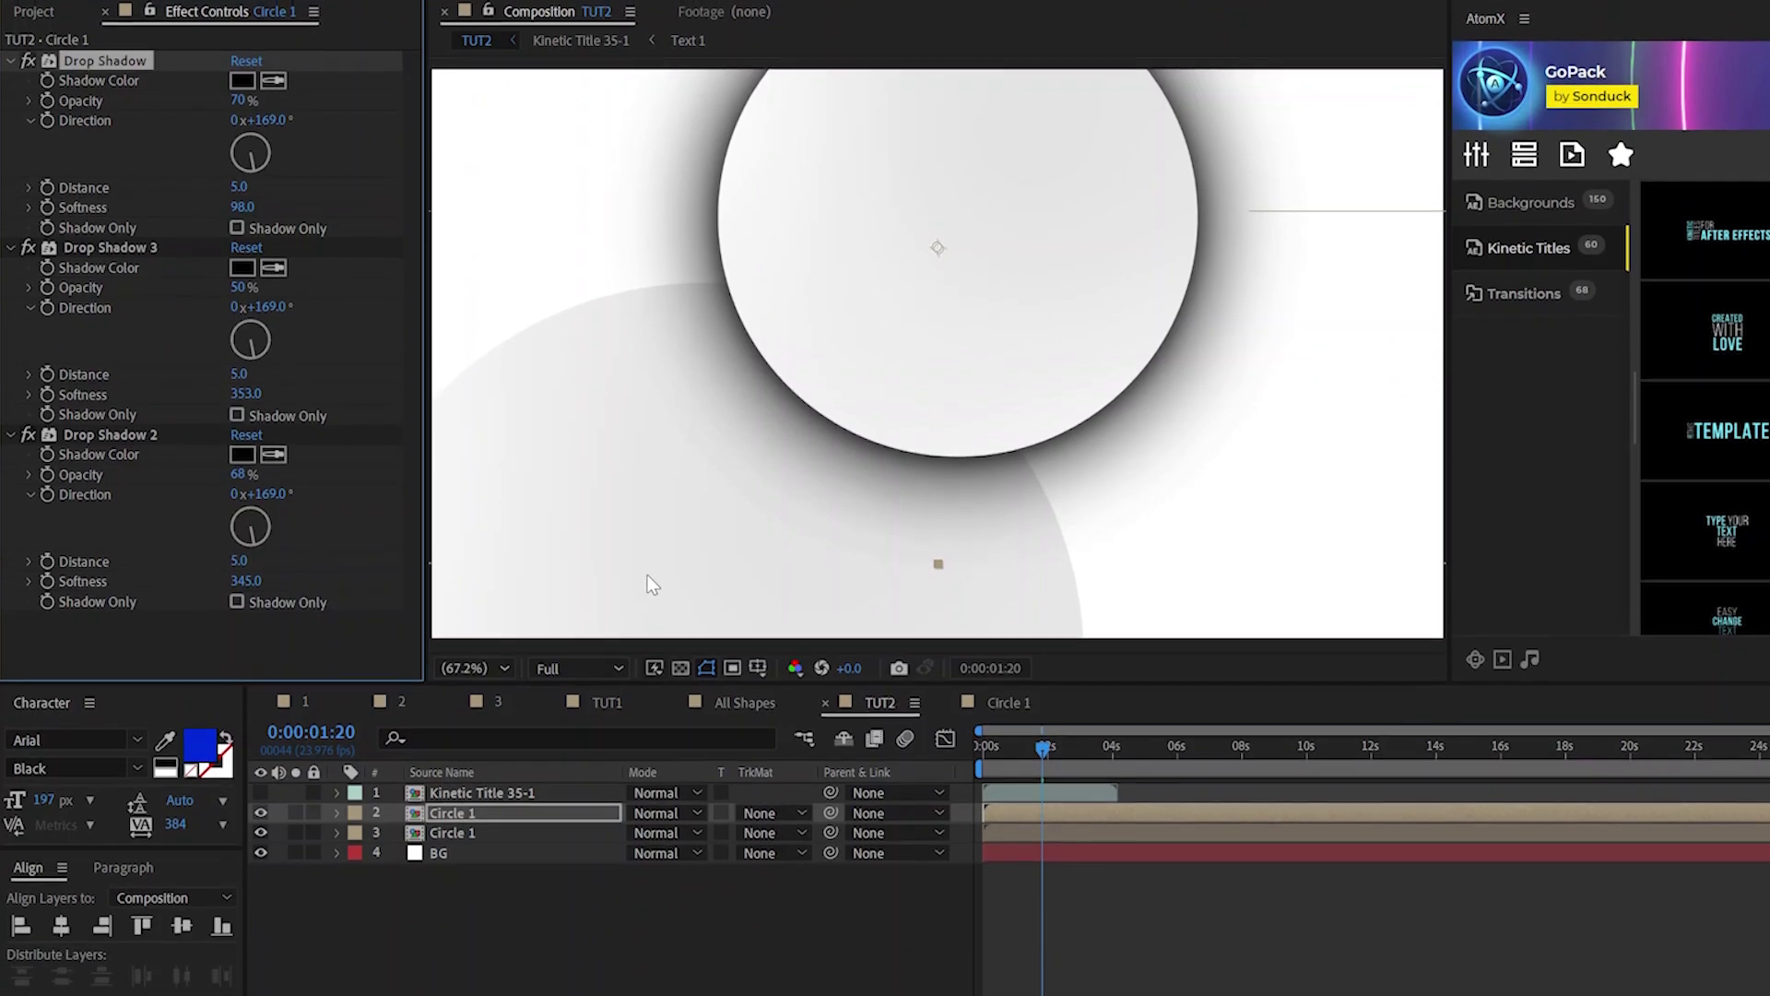
- Name the layer Small Circle and duplicate both Small Circle and Big Circle layers
{"action": "key", "text": "Return"}
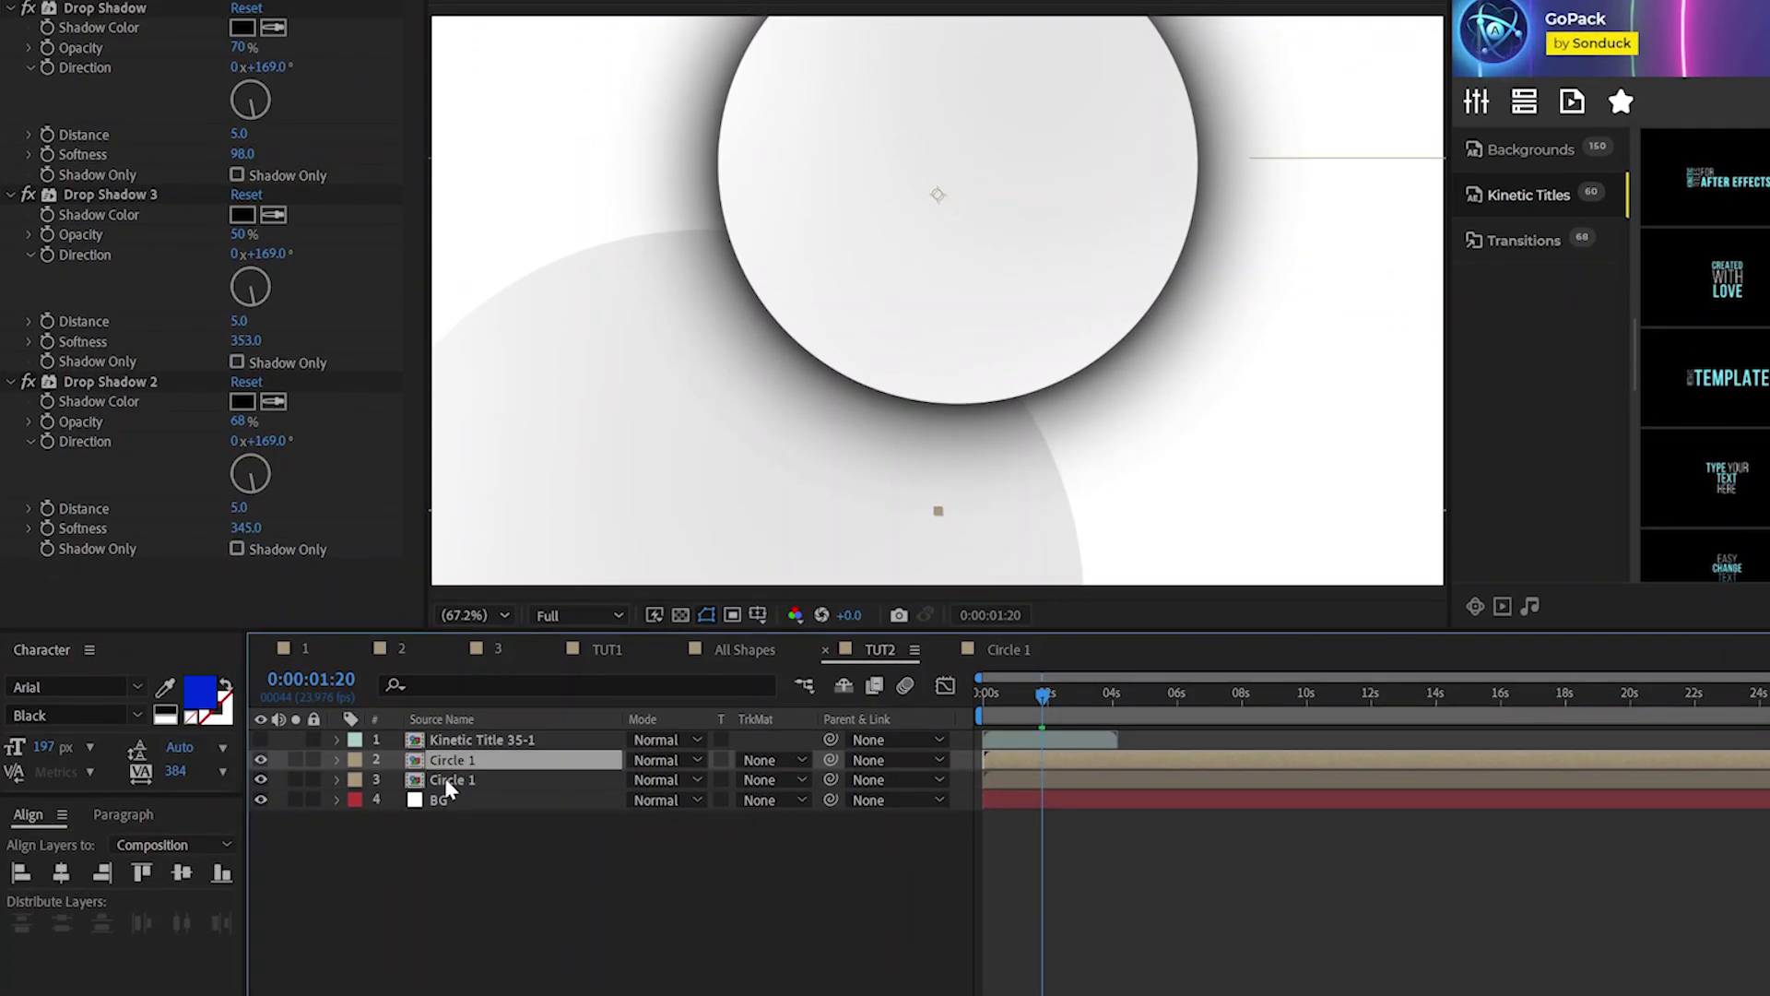
{"action": "key", "text": "ctrl+shift+a"}
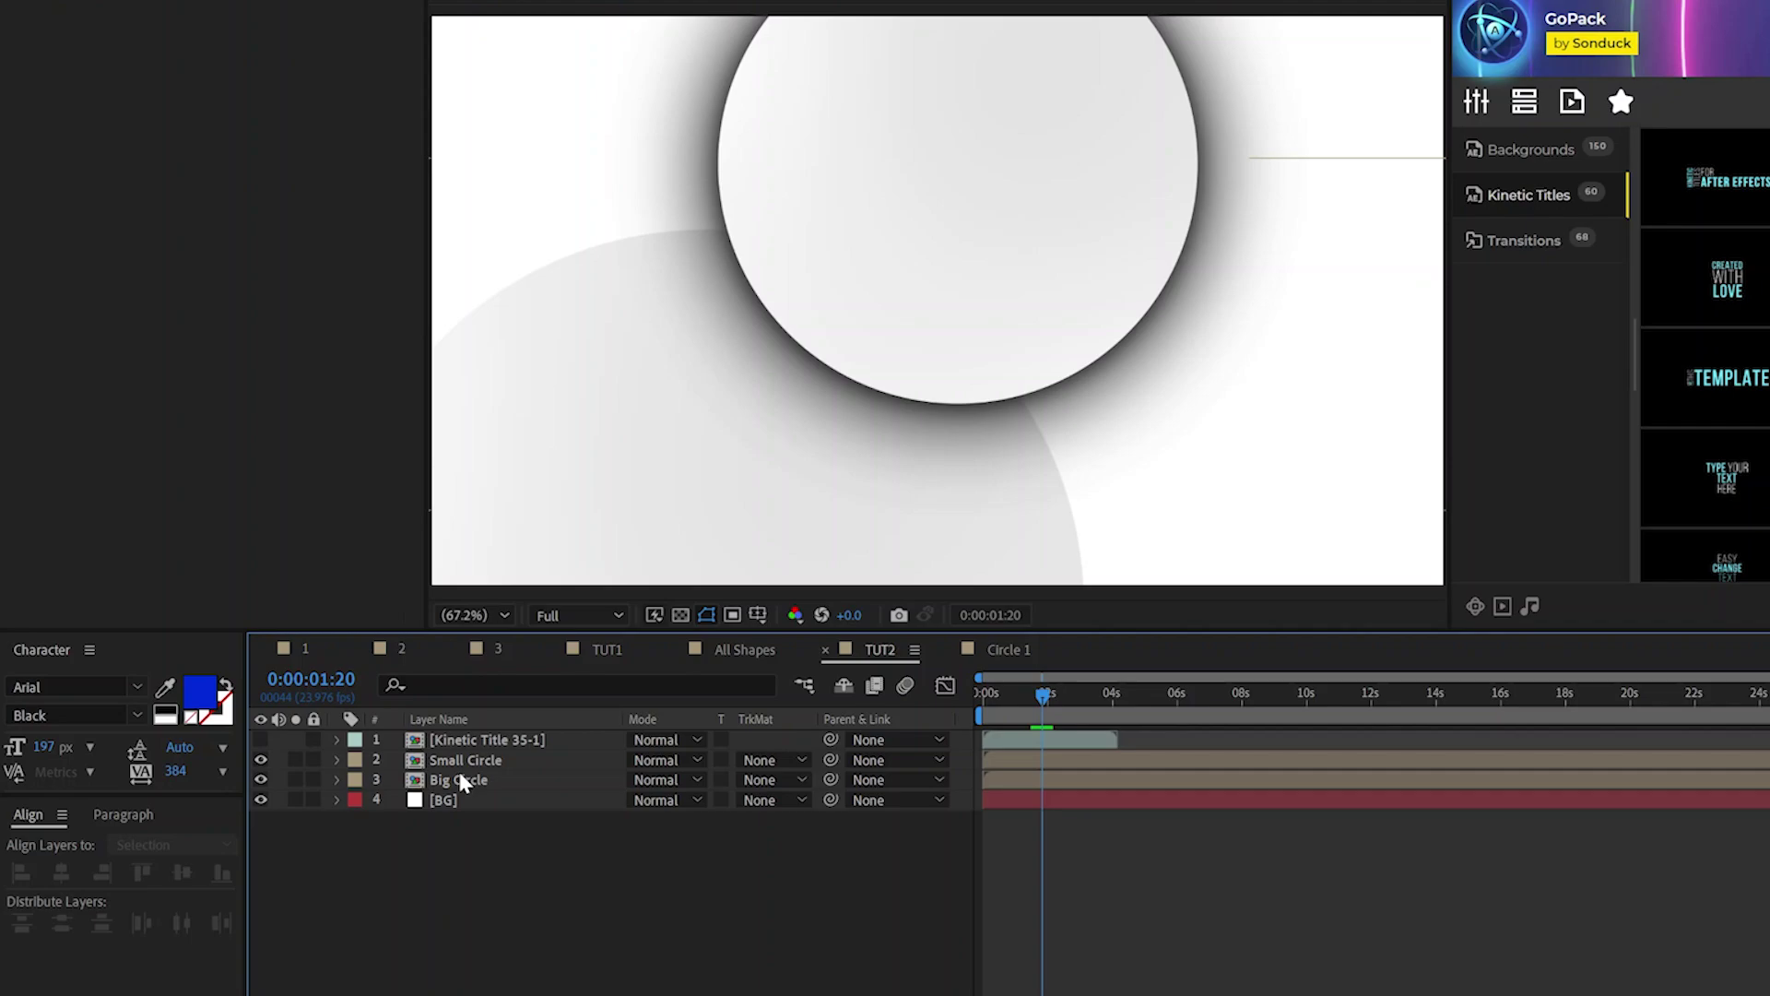
{"action": "left_click", "coordinate": [463, 780]}
{"action": "left_click", "coordinate": [465, 760], "text": "ctrl"}
{"action": "key", "text": "ctrl+d"}
{"action": "left_click_drag", "start_coordinate": [483, 801], "coordinate": [464, 791]}
- Delete the three Drop Shadow effects from Small Circle 2
{"action": "left_click", "coordinate": [464, 798]}
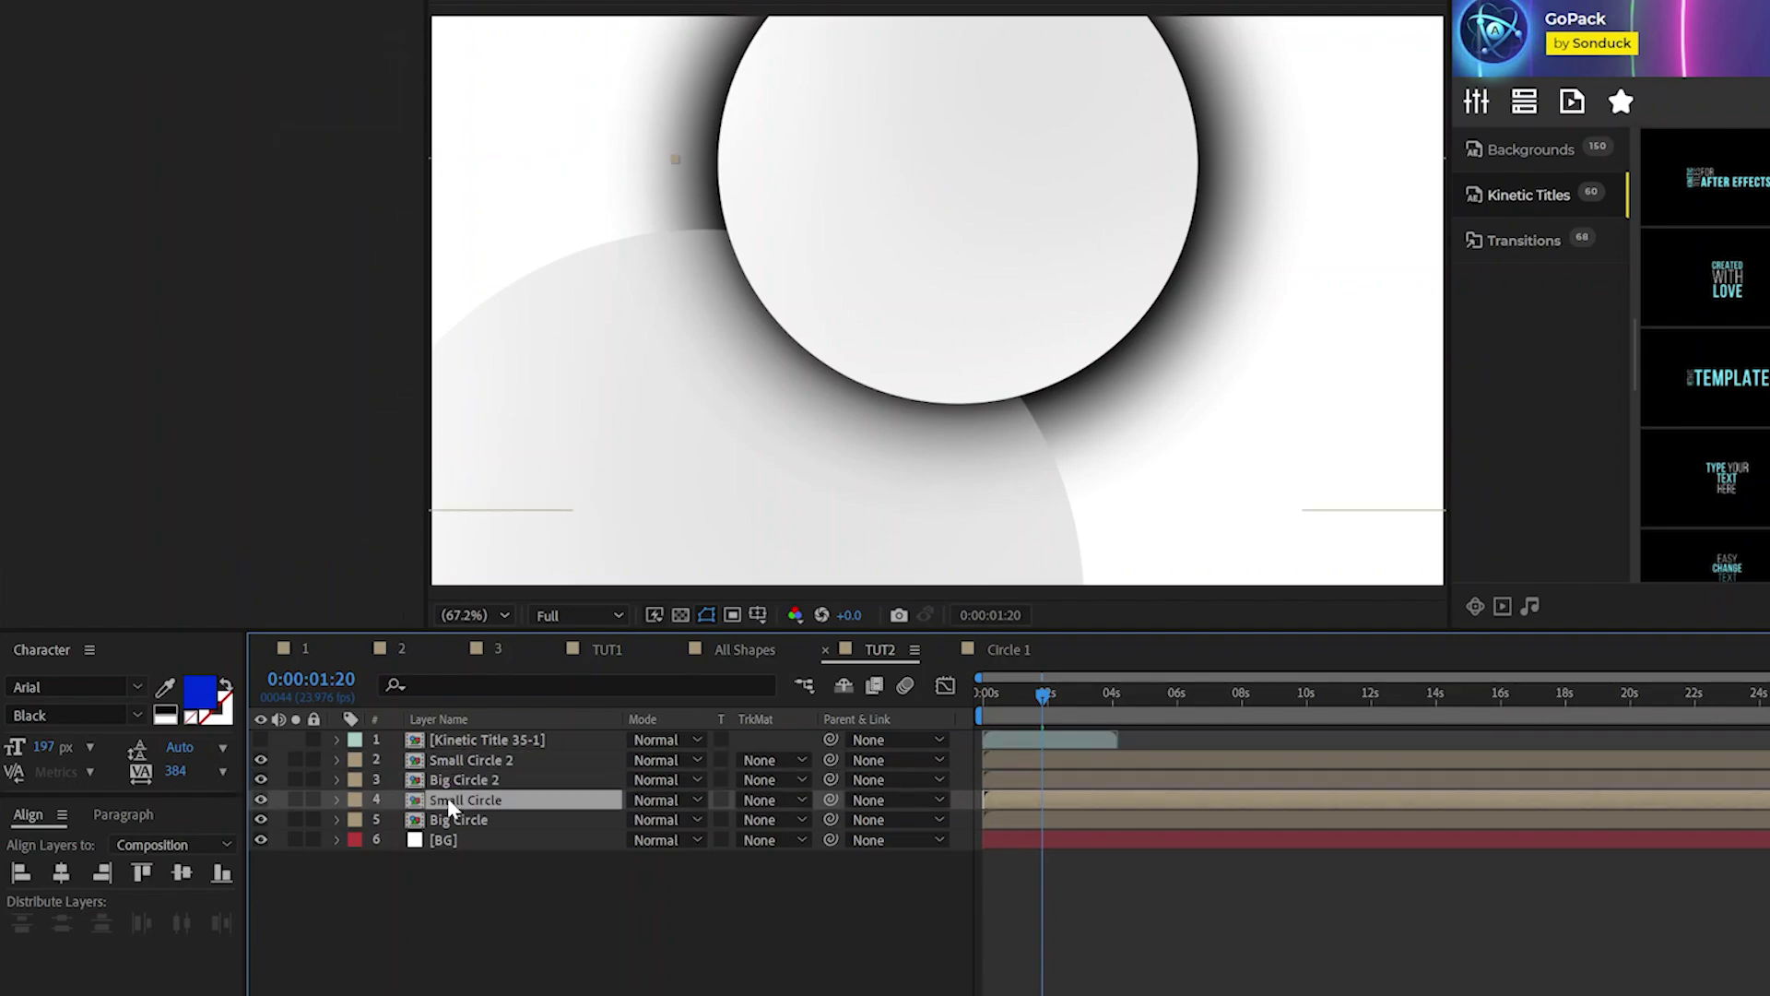
{"action": "left_click", "coordinate": [446, 823]}
{"action": "left_click", "coordinate": [461, 799]}
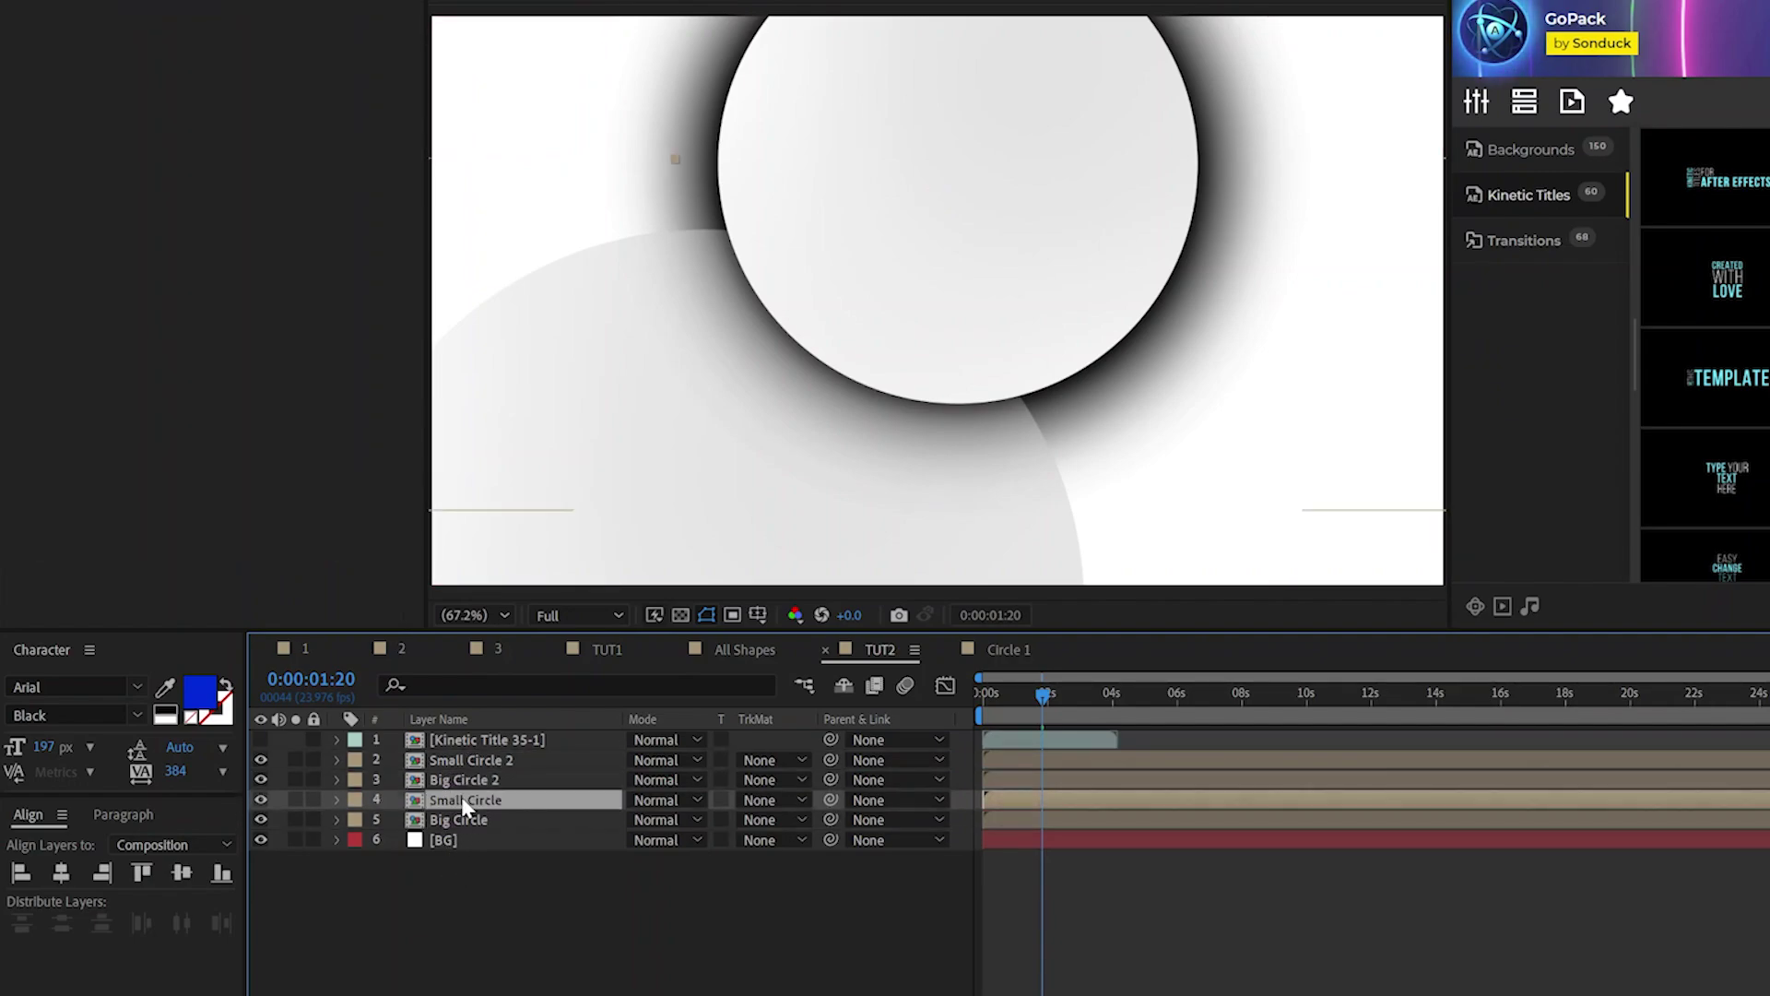
{"action": "left_click", "coordinate": [468, 759]}
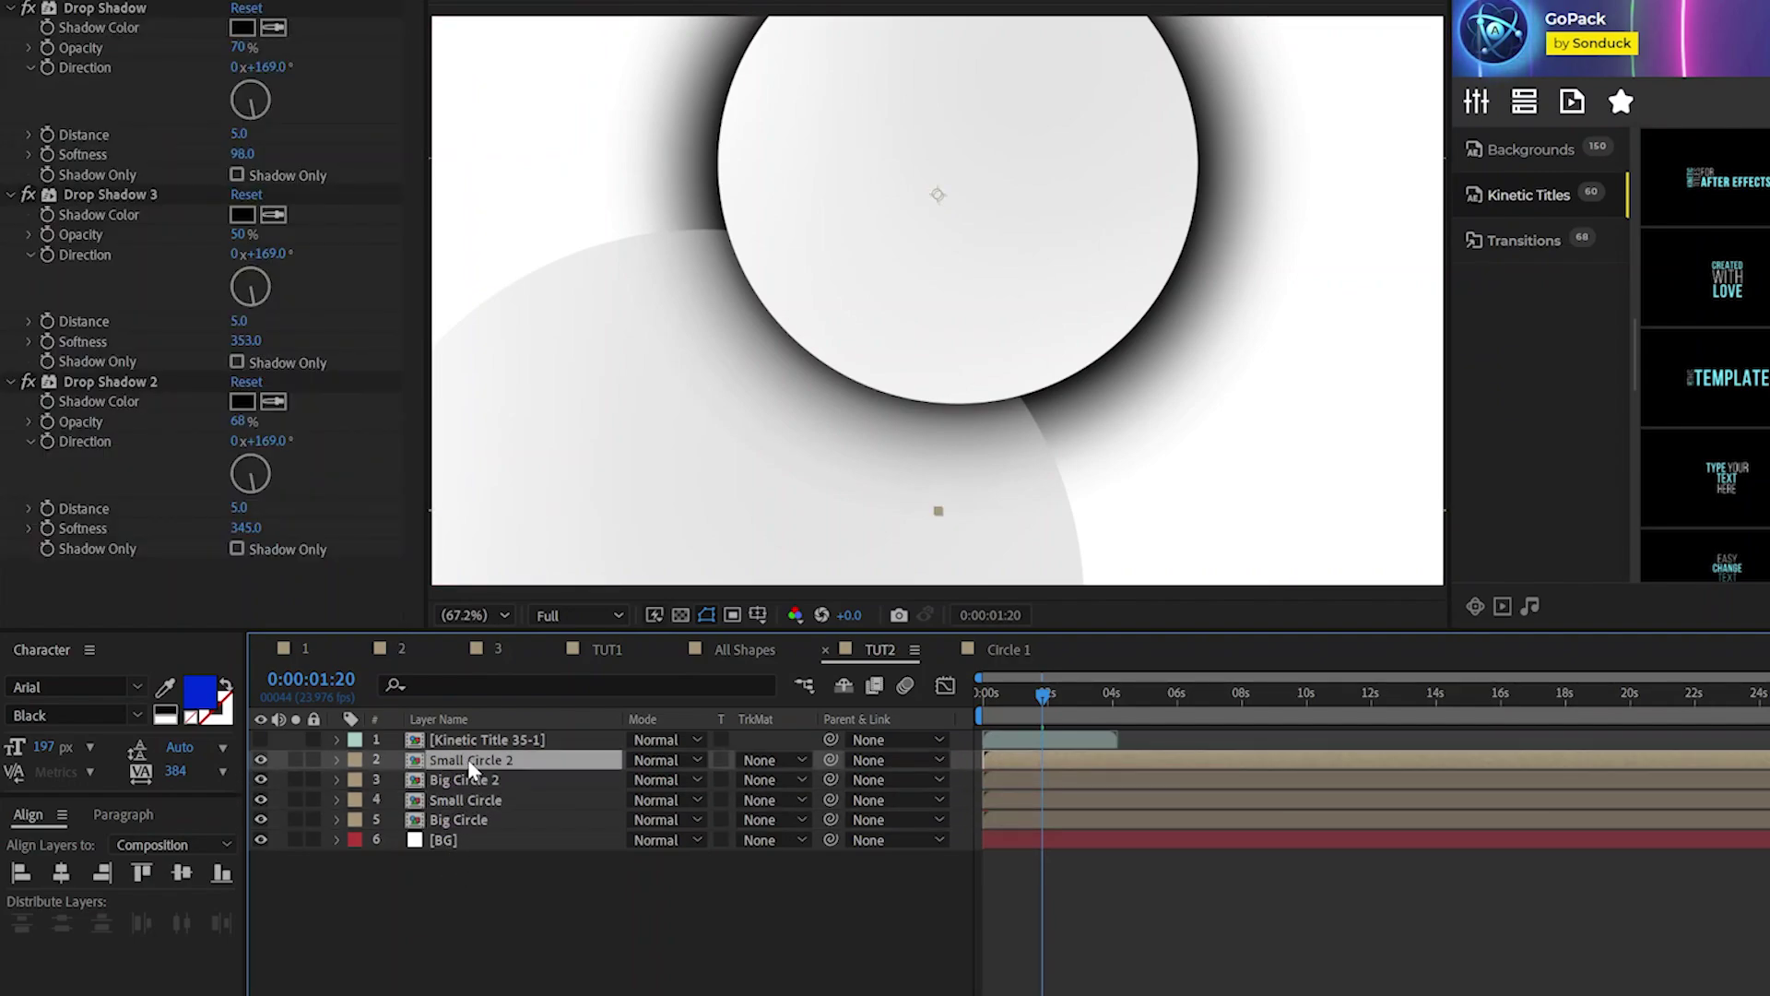
{"action": "left_click", "coordinate": [72, 10]}
{"action": "left_click", "coordinate": [104, 388], "text": "shift"}
{"action": "key", "text": "Delete"}
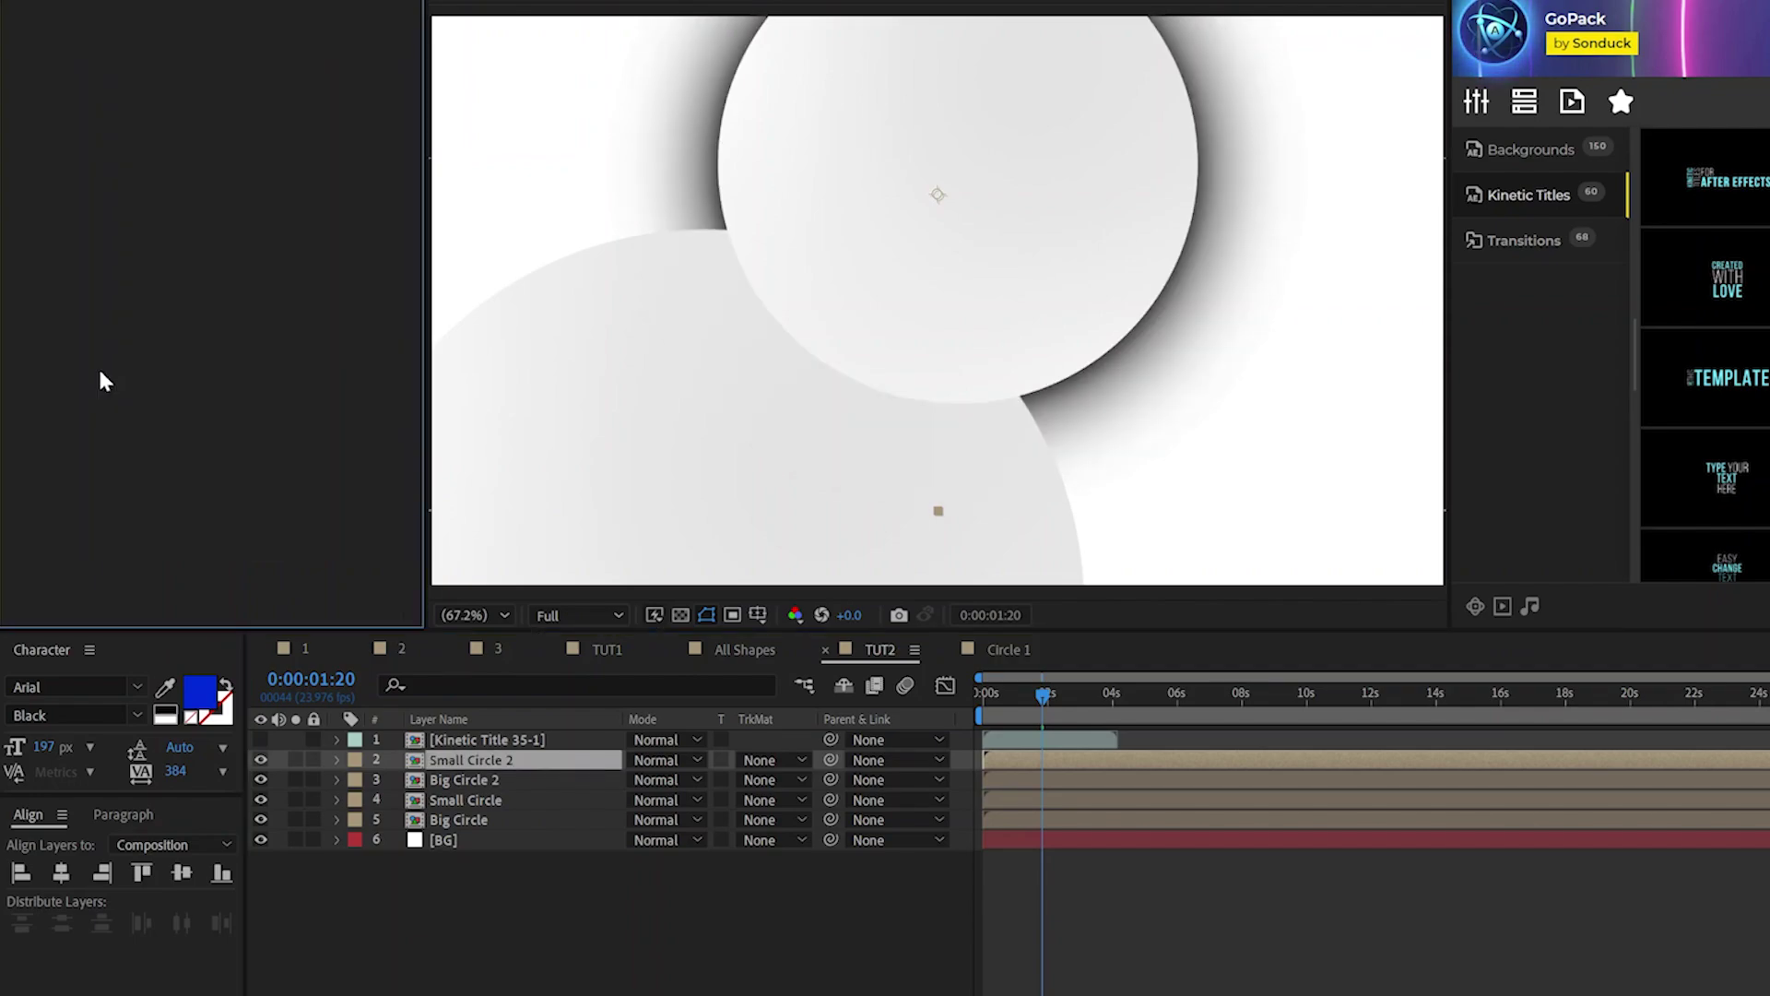
- Set Small Circle's track matte to Alpha Matte 'Big Circle 2'
{"action": "left_click", "coordinate": [449, 802]}
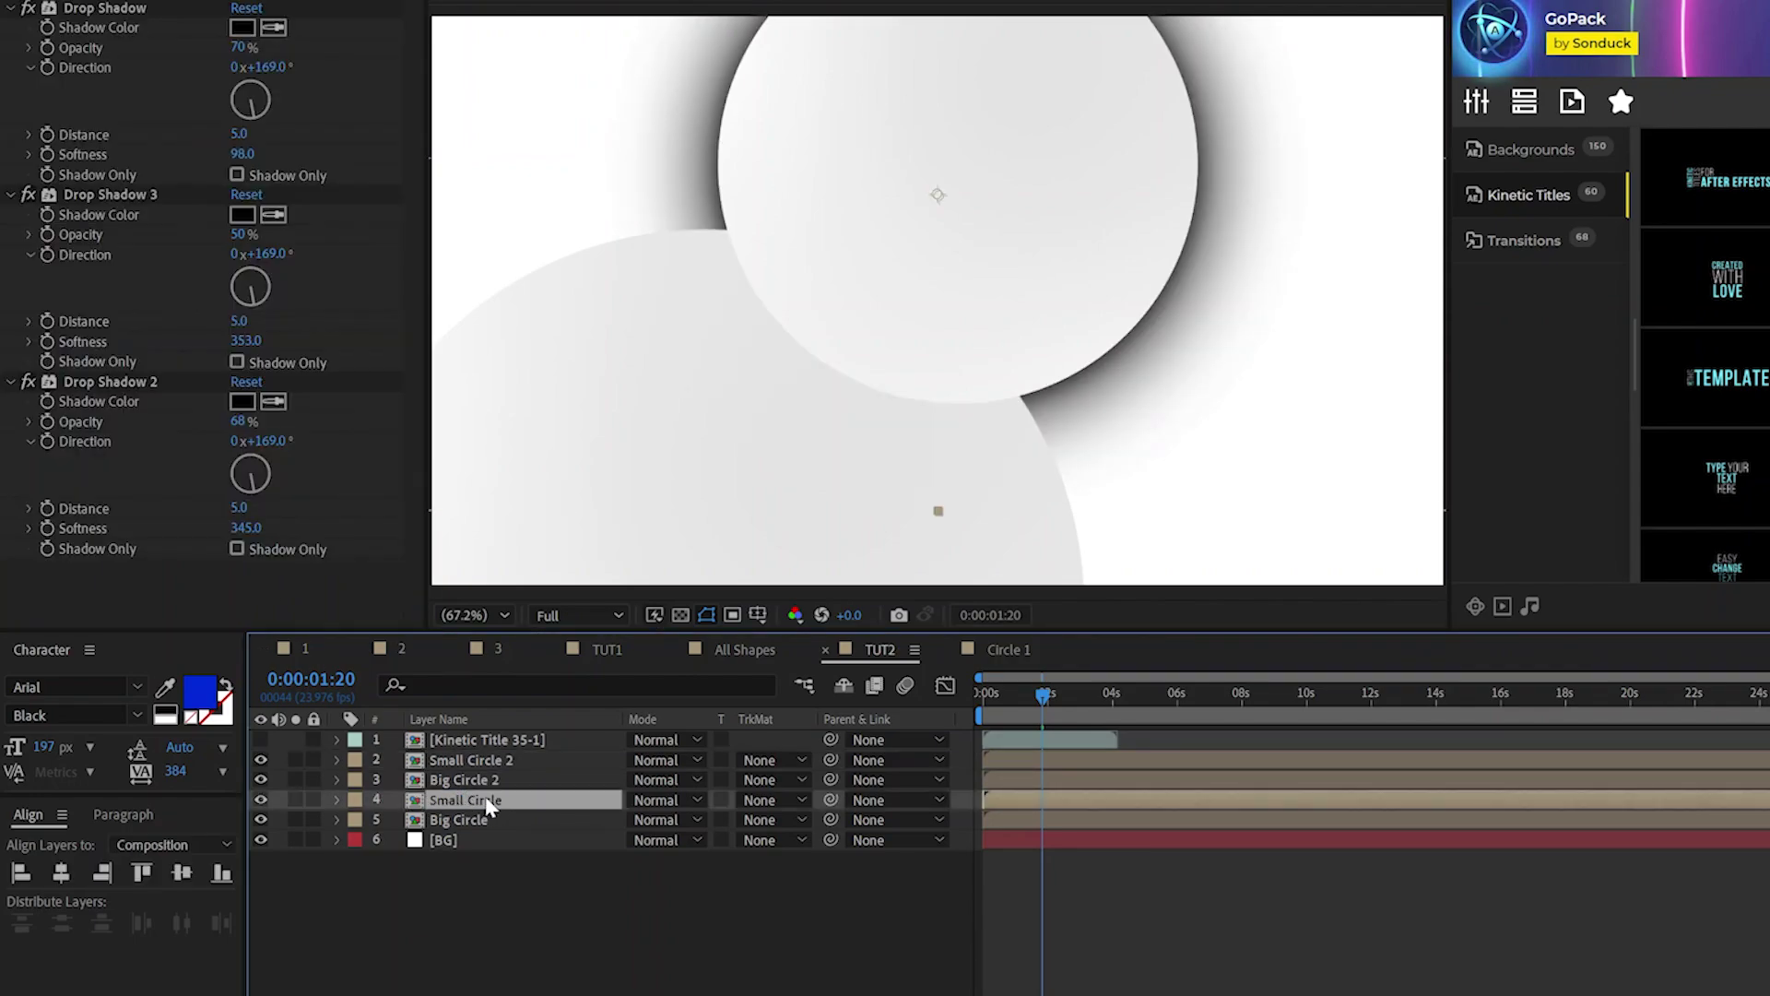
{"action": "left_click", "coordinate": [765, 799]}
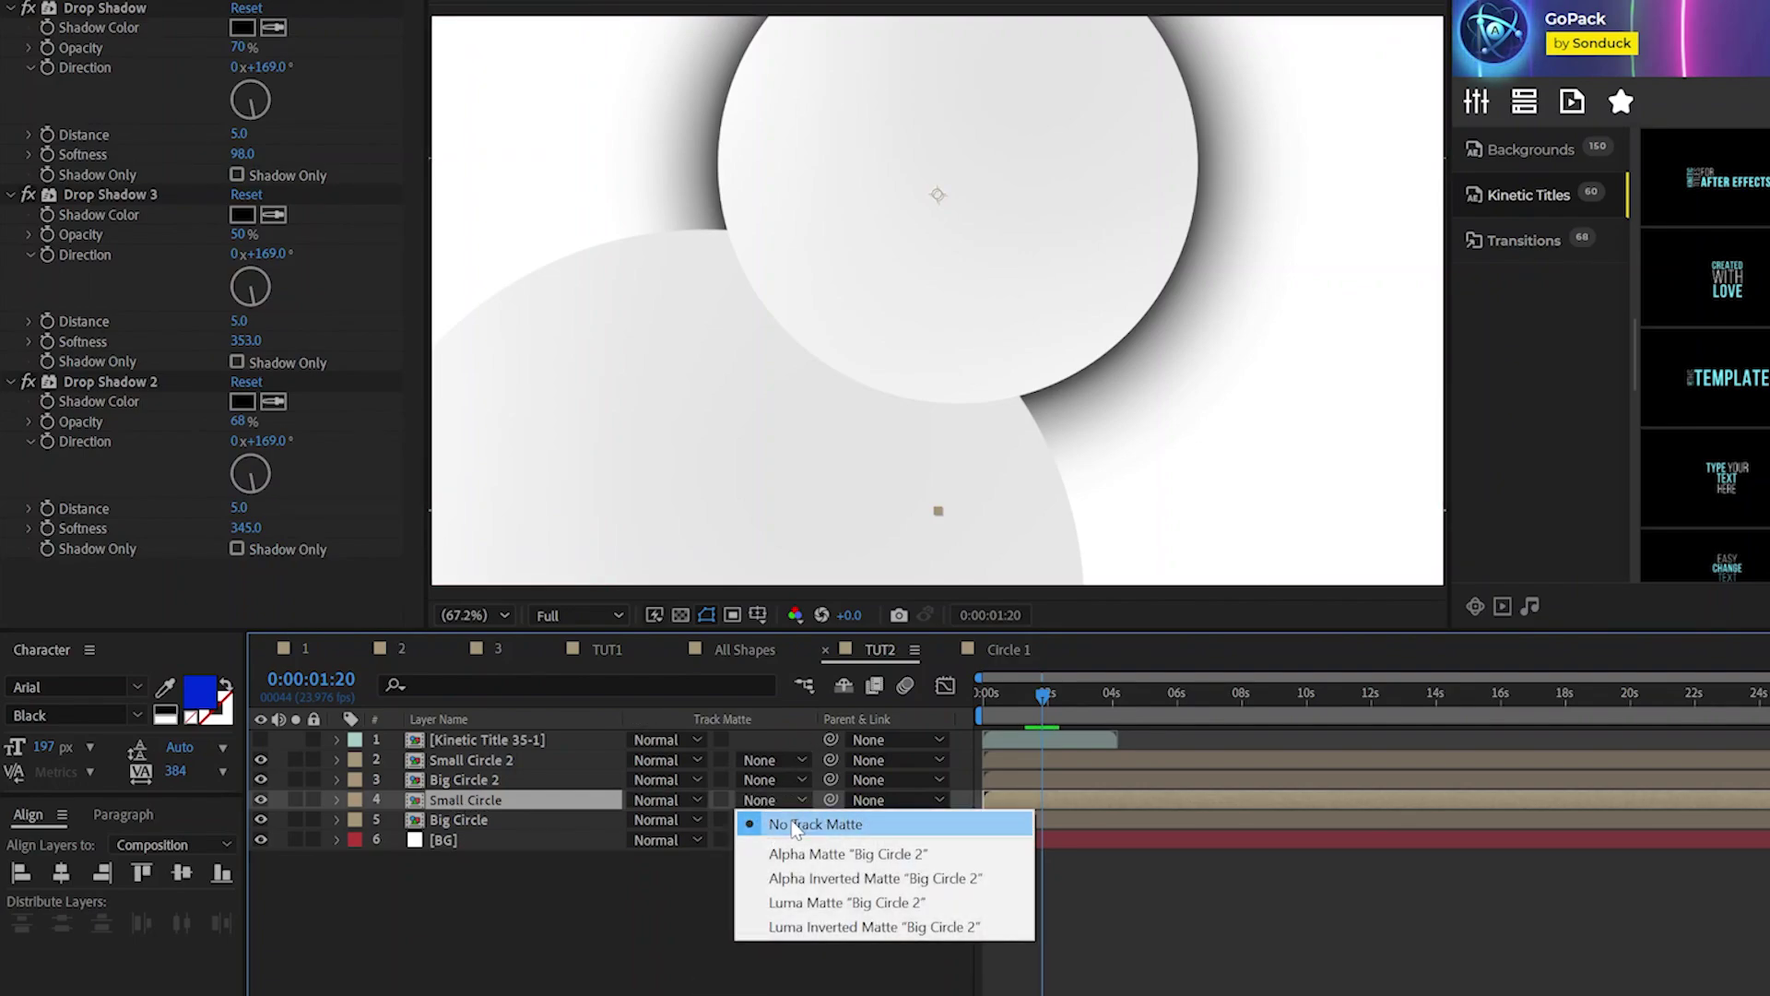
{"action": "left_click", "coordinate": [789, 855]}
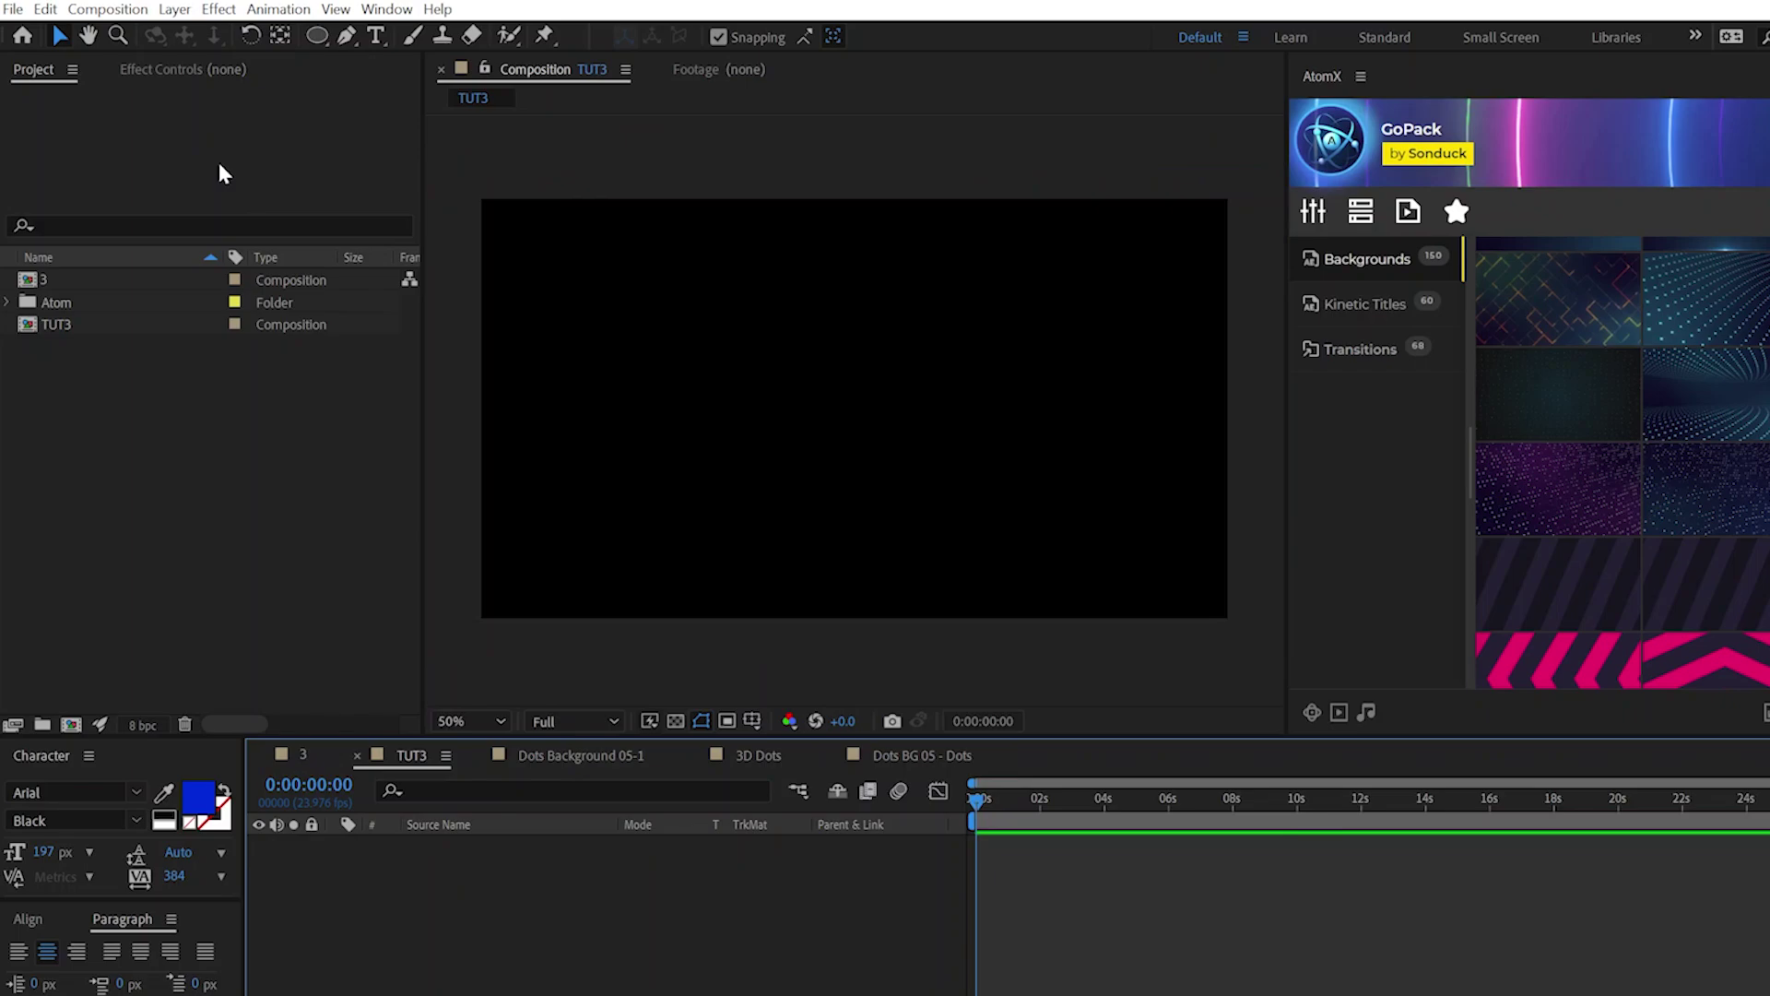
- Draw a tiny ellipse dot in TUT3's top-left corner as Shape Layer 1
{"action": "left_click_drag", "start_coordinate": [322, 31], "coordinate": [394, 99]}
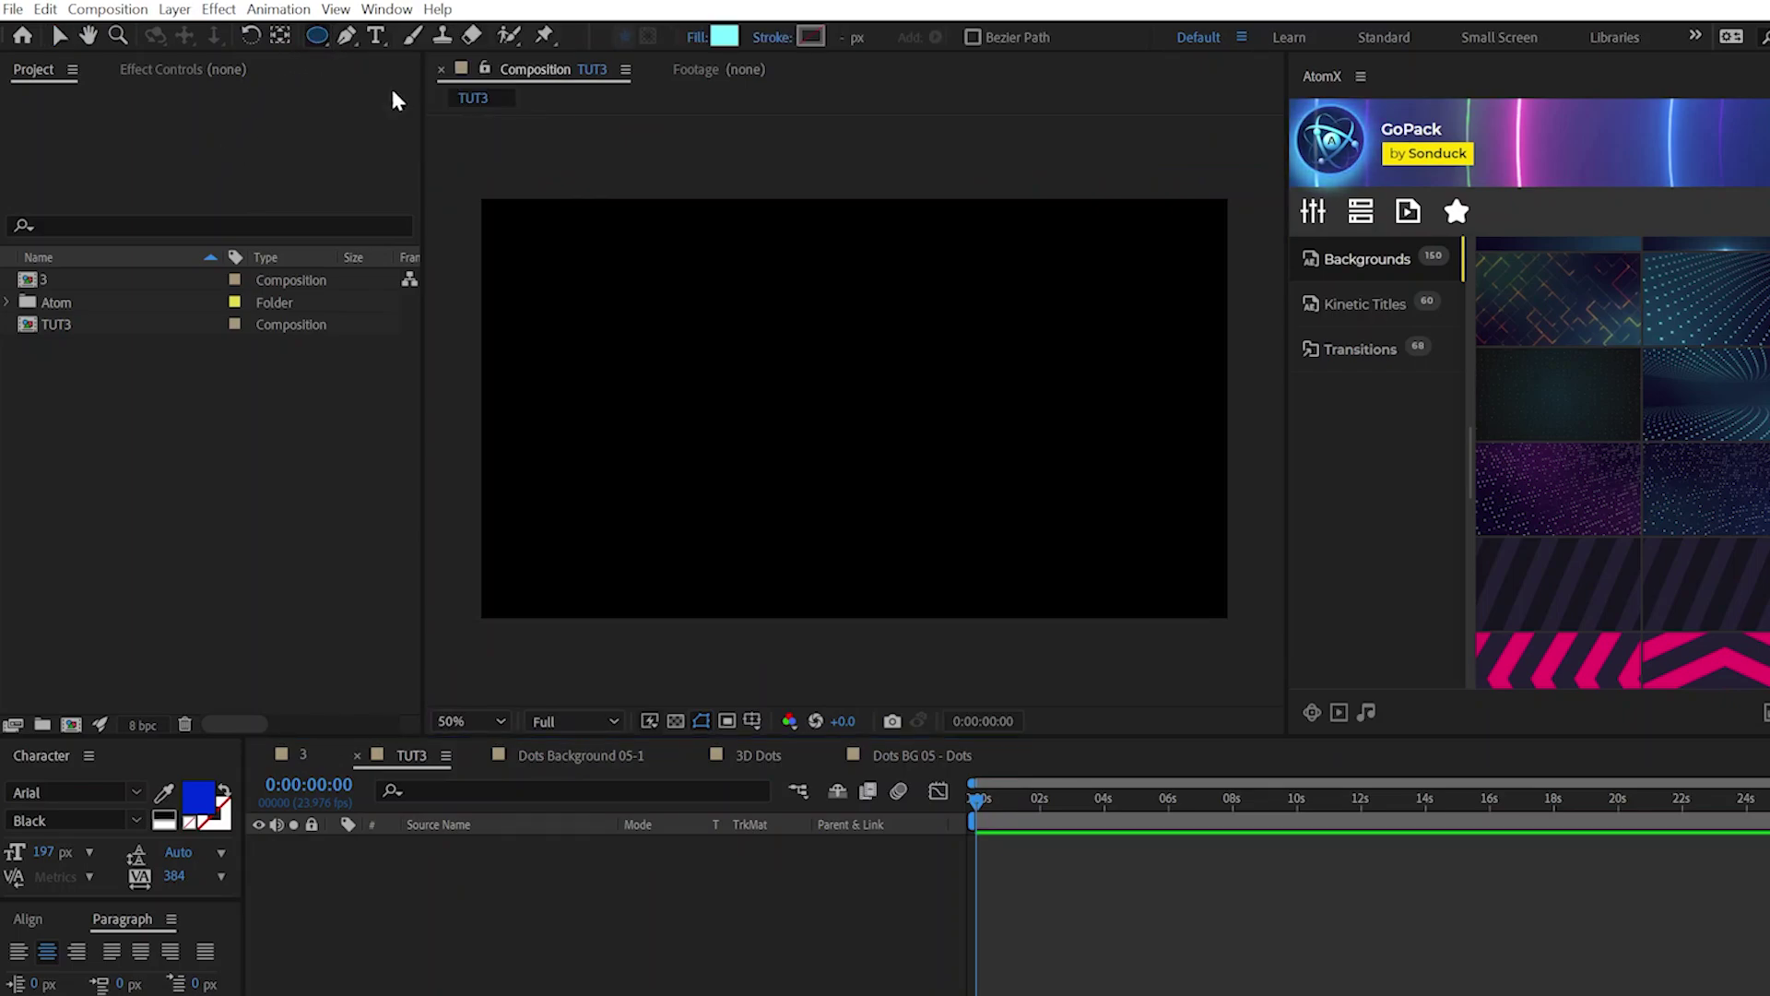
{"action": "left_click", "coordinate": [498, 214]}
{"action": "left_click_drag", "start_coordinate": [499, 214], "coordinate": [509, 221]}
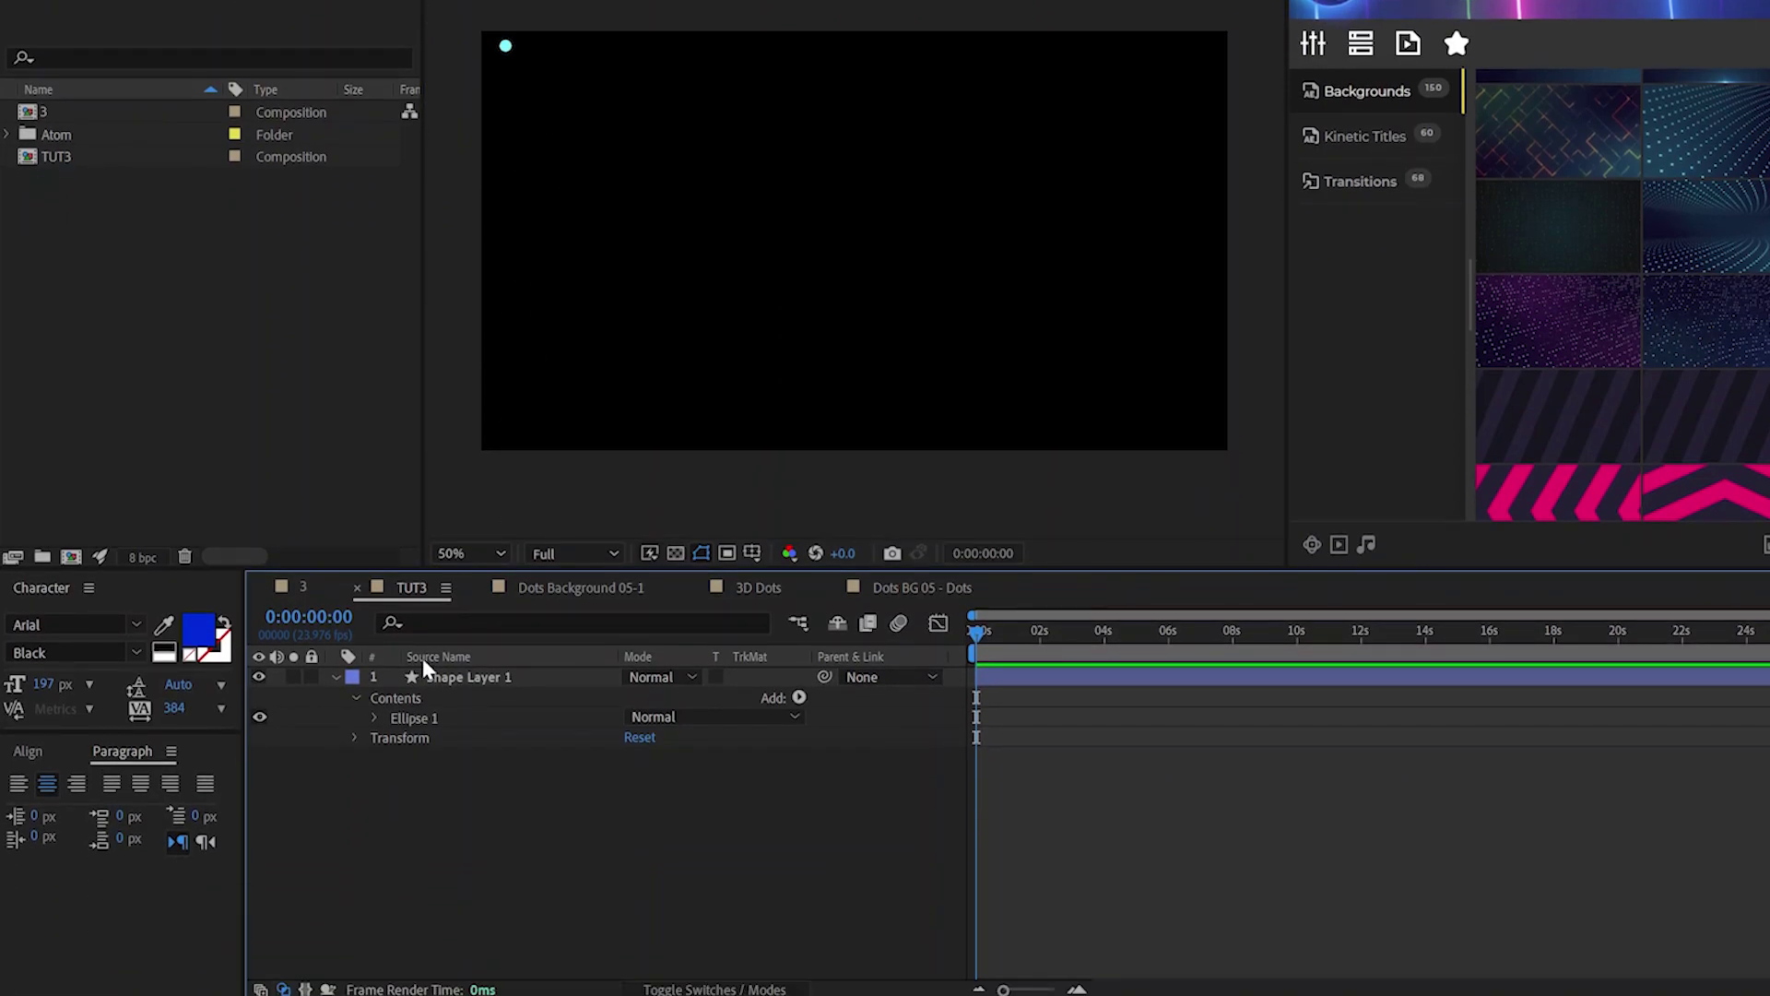
{"action": "key", "text": "s"}
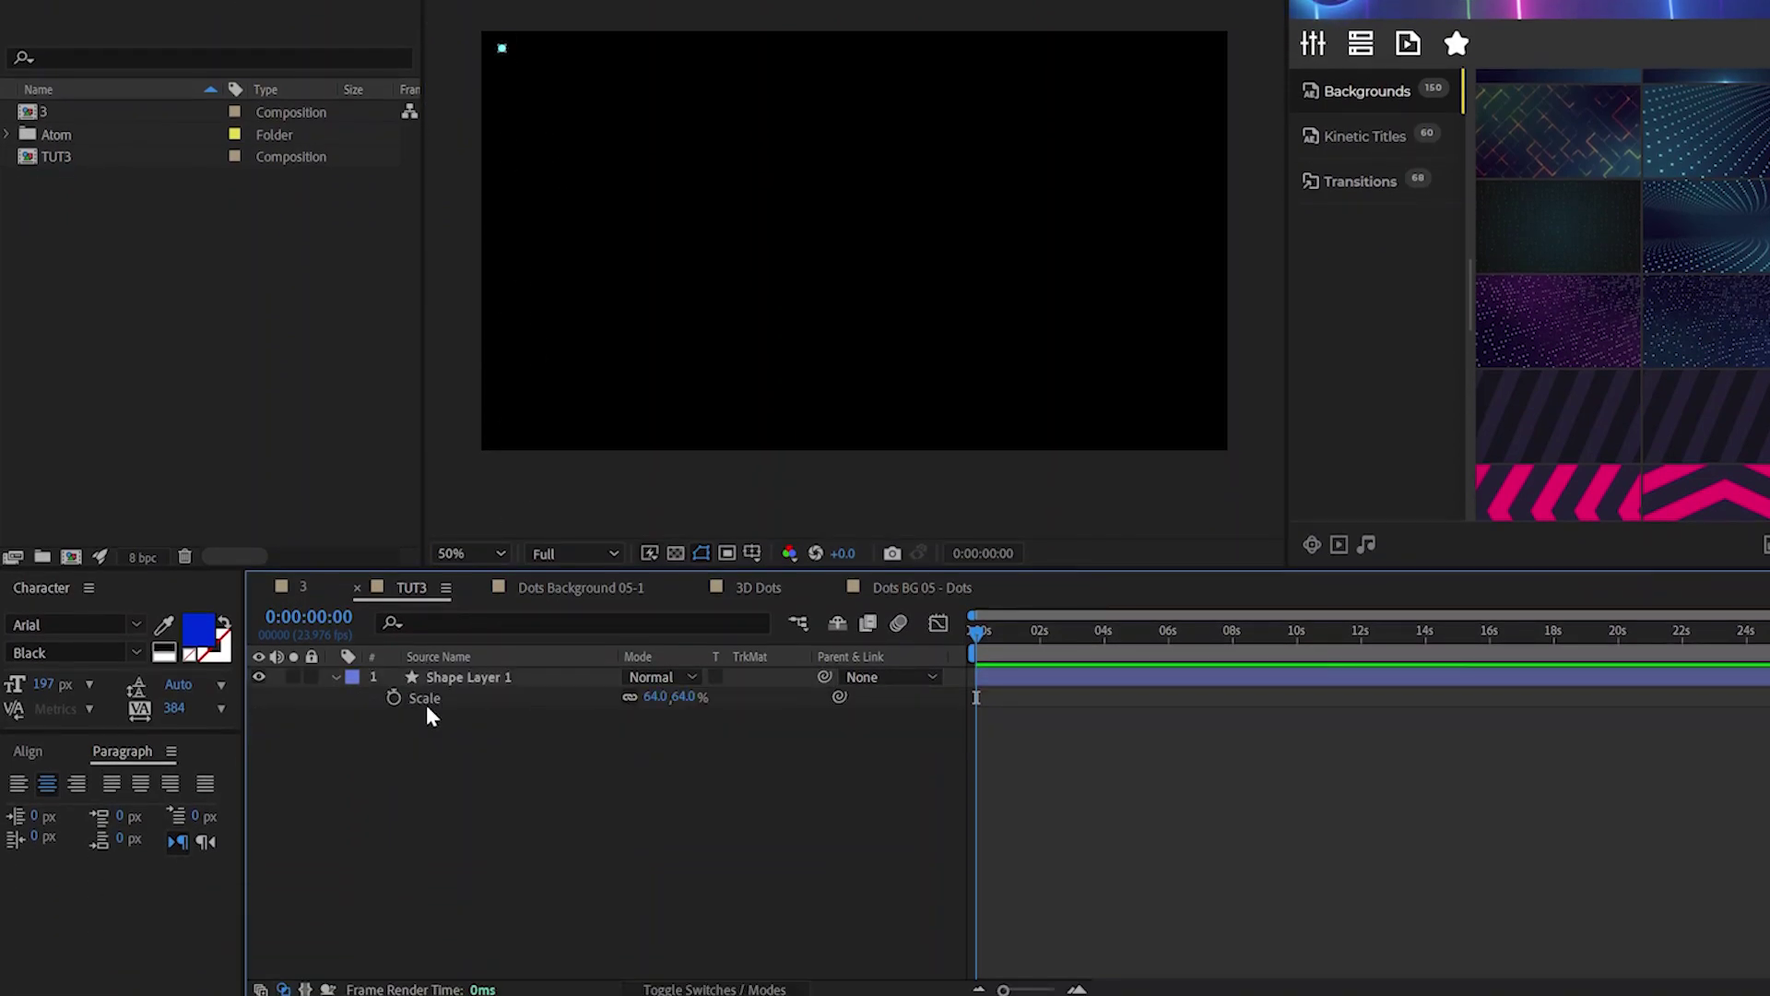
{"action": "left_click", "coordinate": [415, 680]}
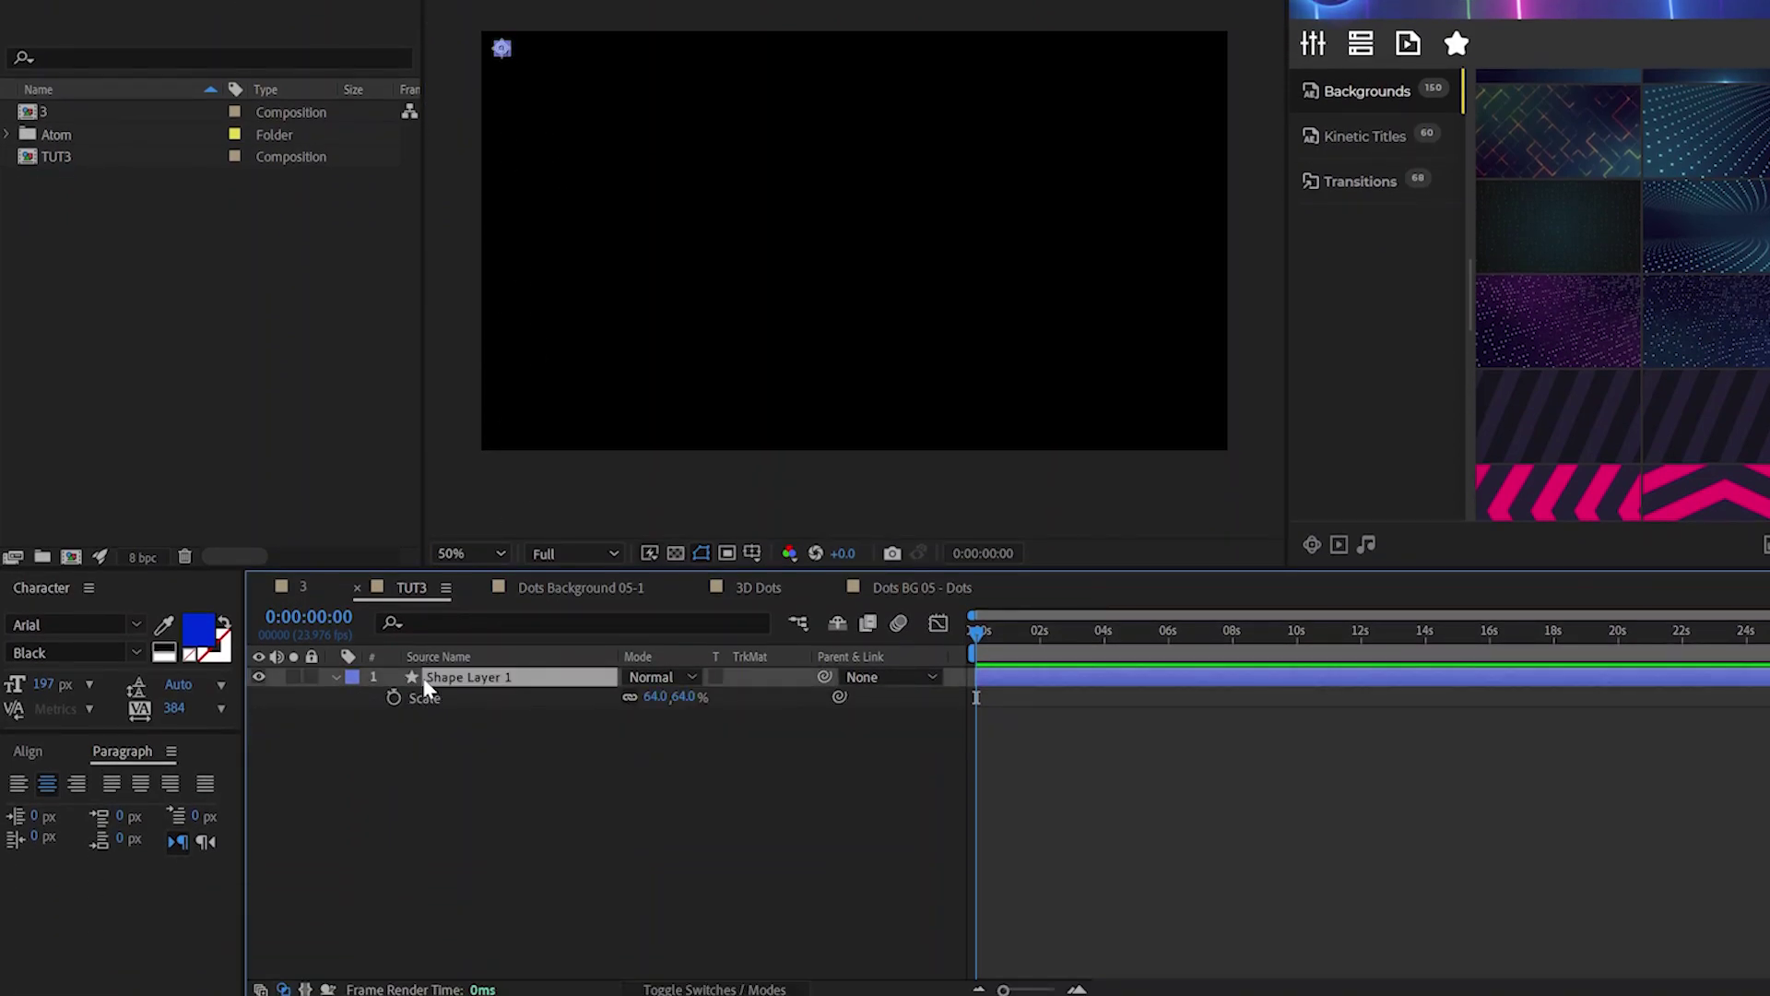
{"action": "left_click", "coordinate": [336, 677]}
{"action": "left_click", "coordinate": [335, 677]}
- Add a Repeater to the dot with Position X 173 and 57 copies
{"action": "left_click", "coordinate": [798, 698]}
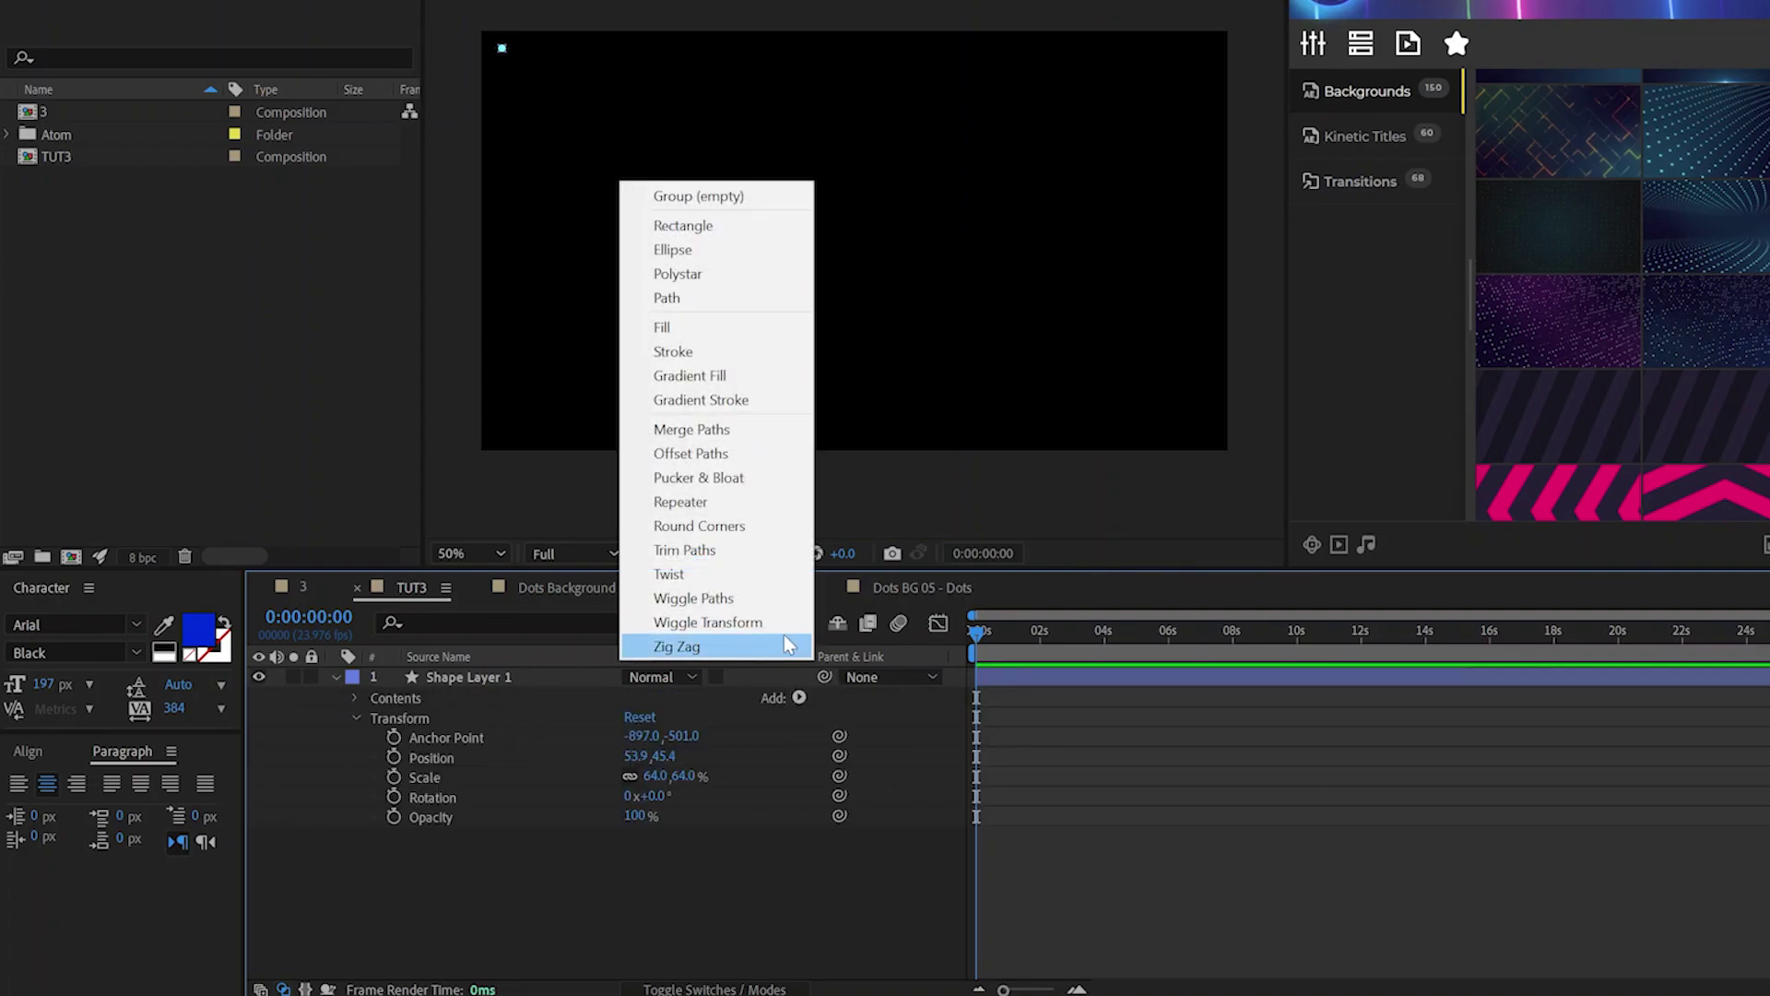
{"action": "left_click", "coordinate": [705, 501]}
{"action": "left_click", "coordinate": [373, 738]}
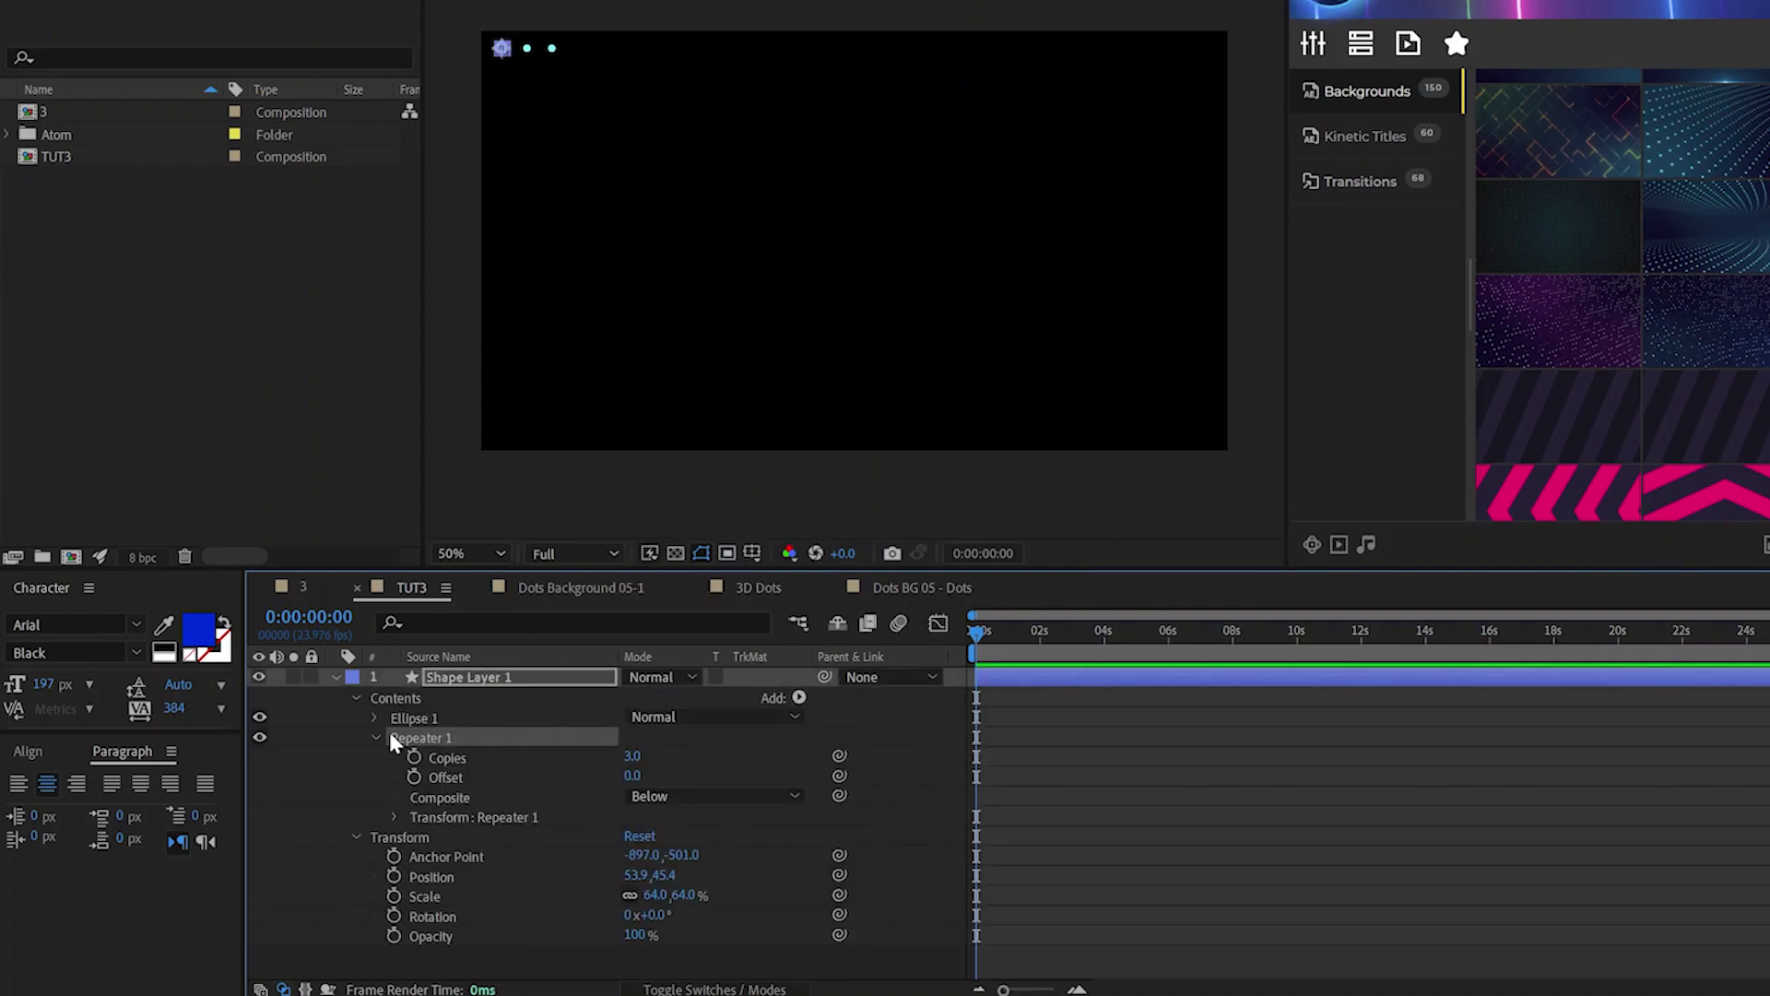
{"action": "left_click", "coordinate": [397, 817]}
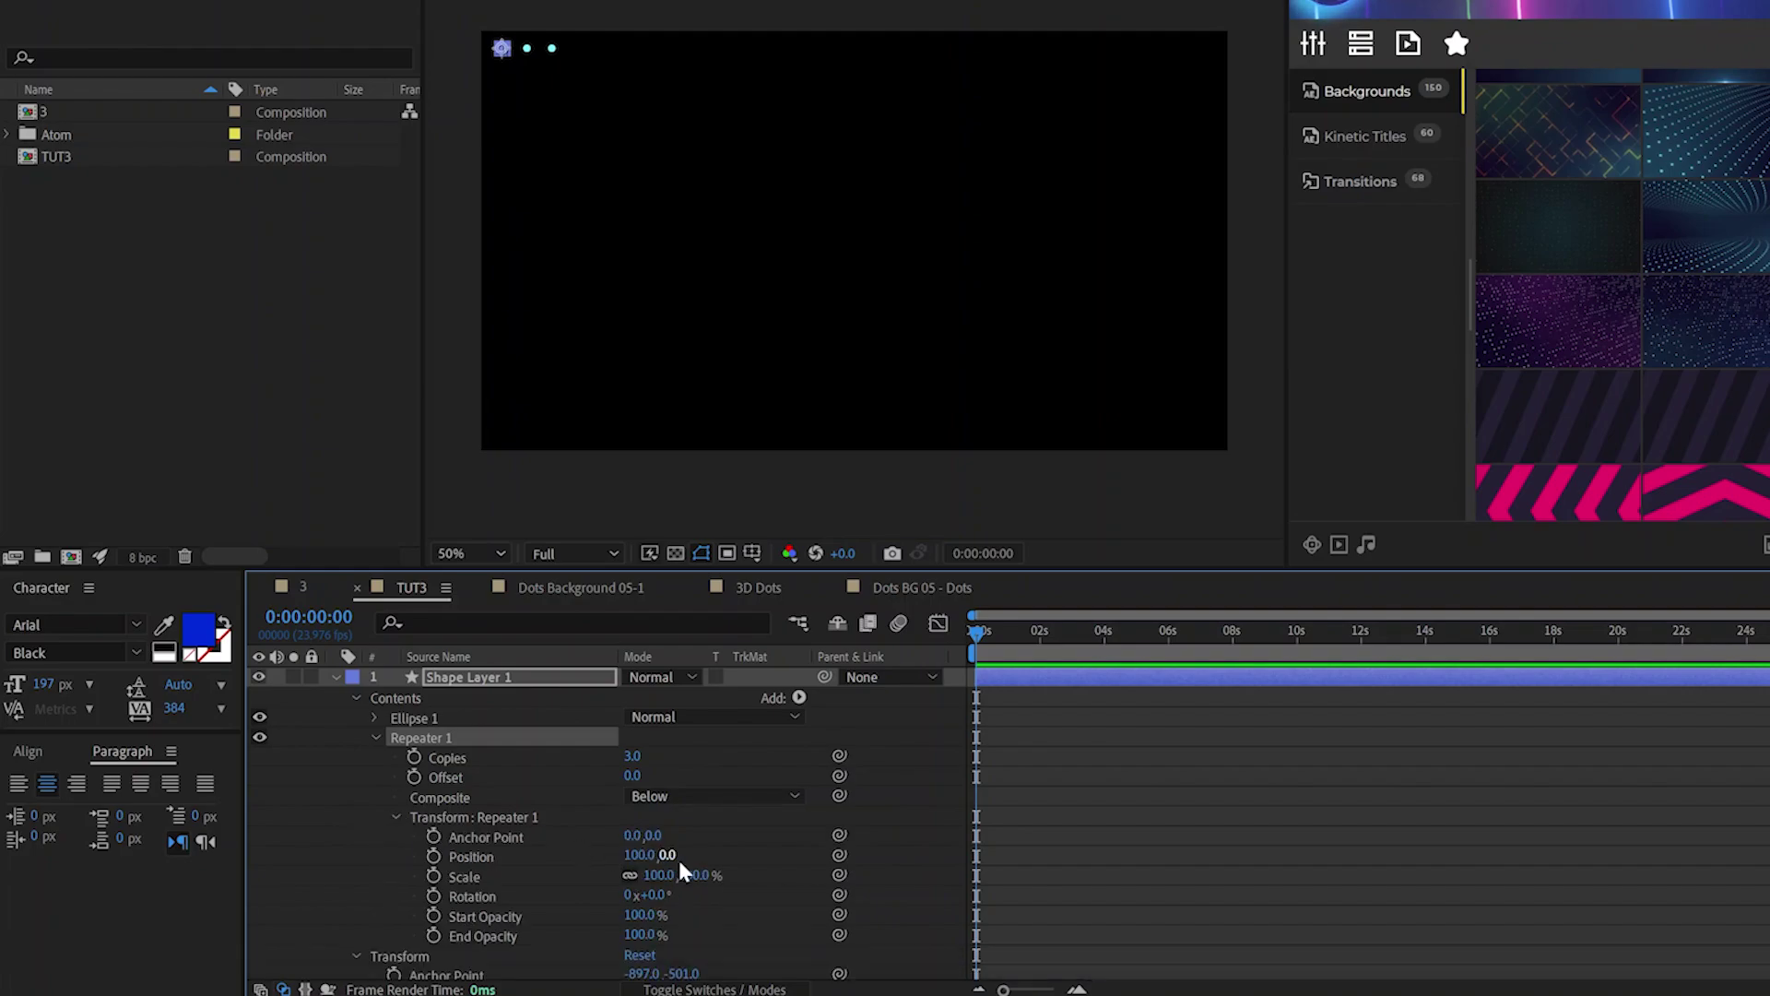
{"action": "left_click_drag", "start_coordinate": [635, 858], "coordinate": [712, 849]}
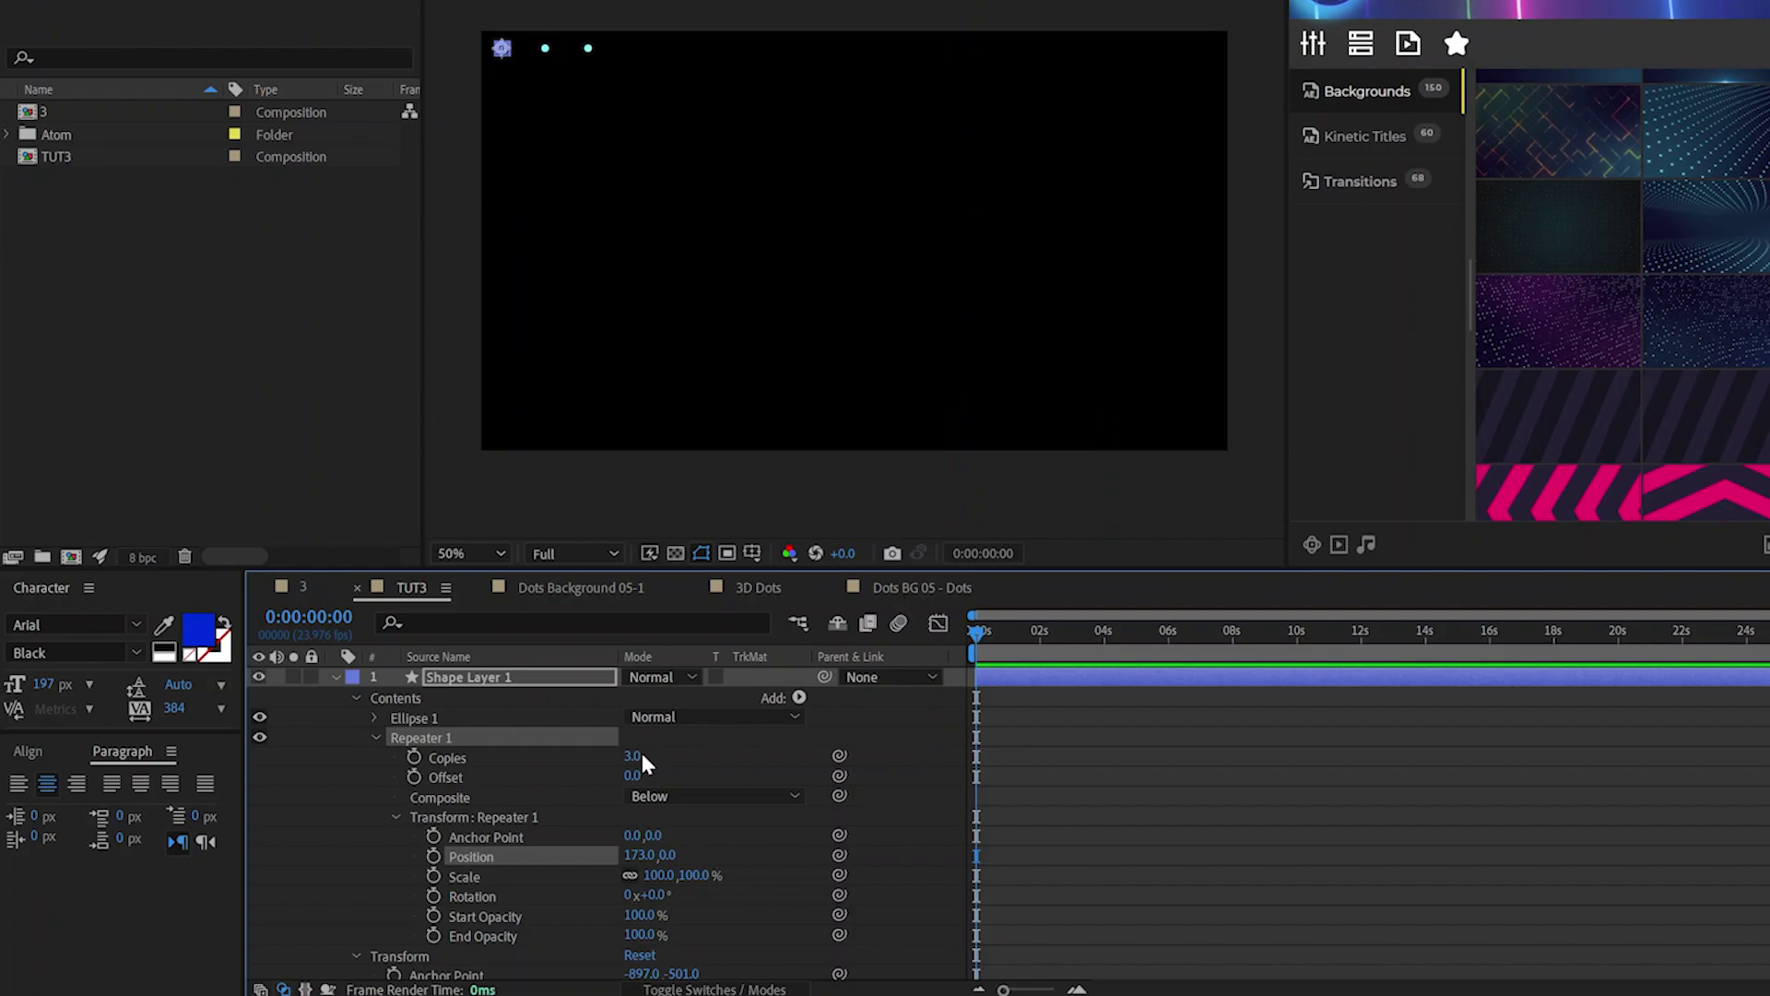
{"action": "left_click_drag", "start_coordinate": [643, 757], "coordinate": [698, 755]}
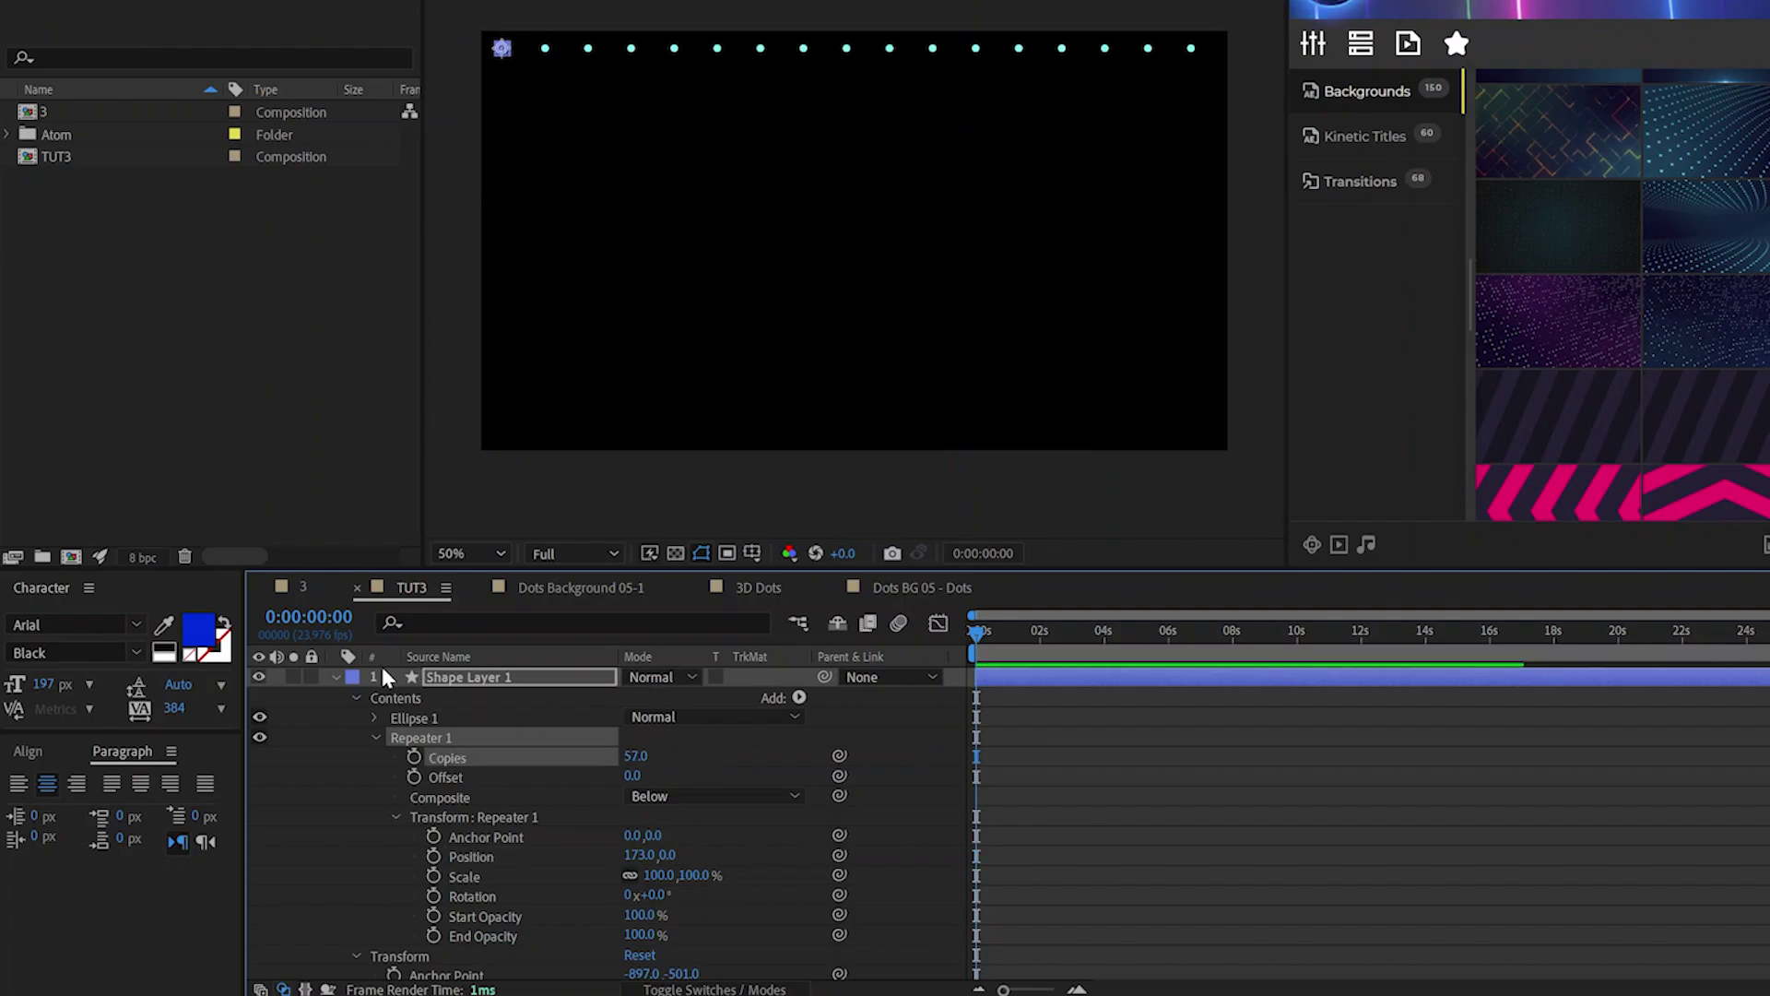
{"action": "left_click", "coordinate": [338, 677]}
{"action": "left_click", "coordinate": [337, 676]}
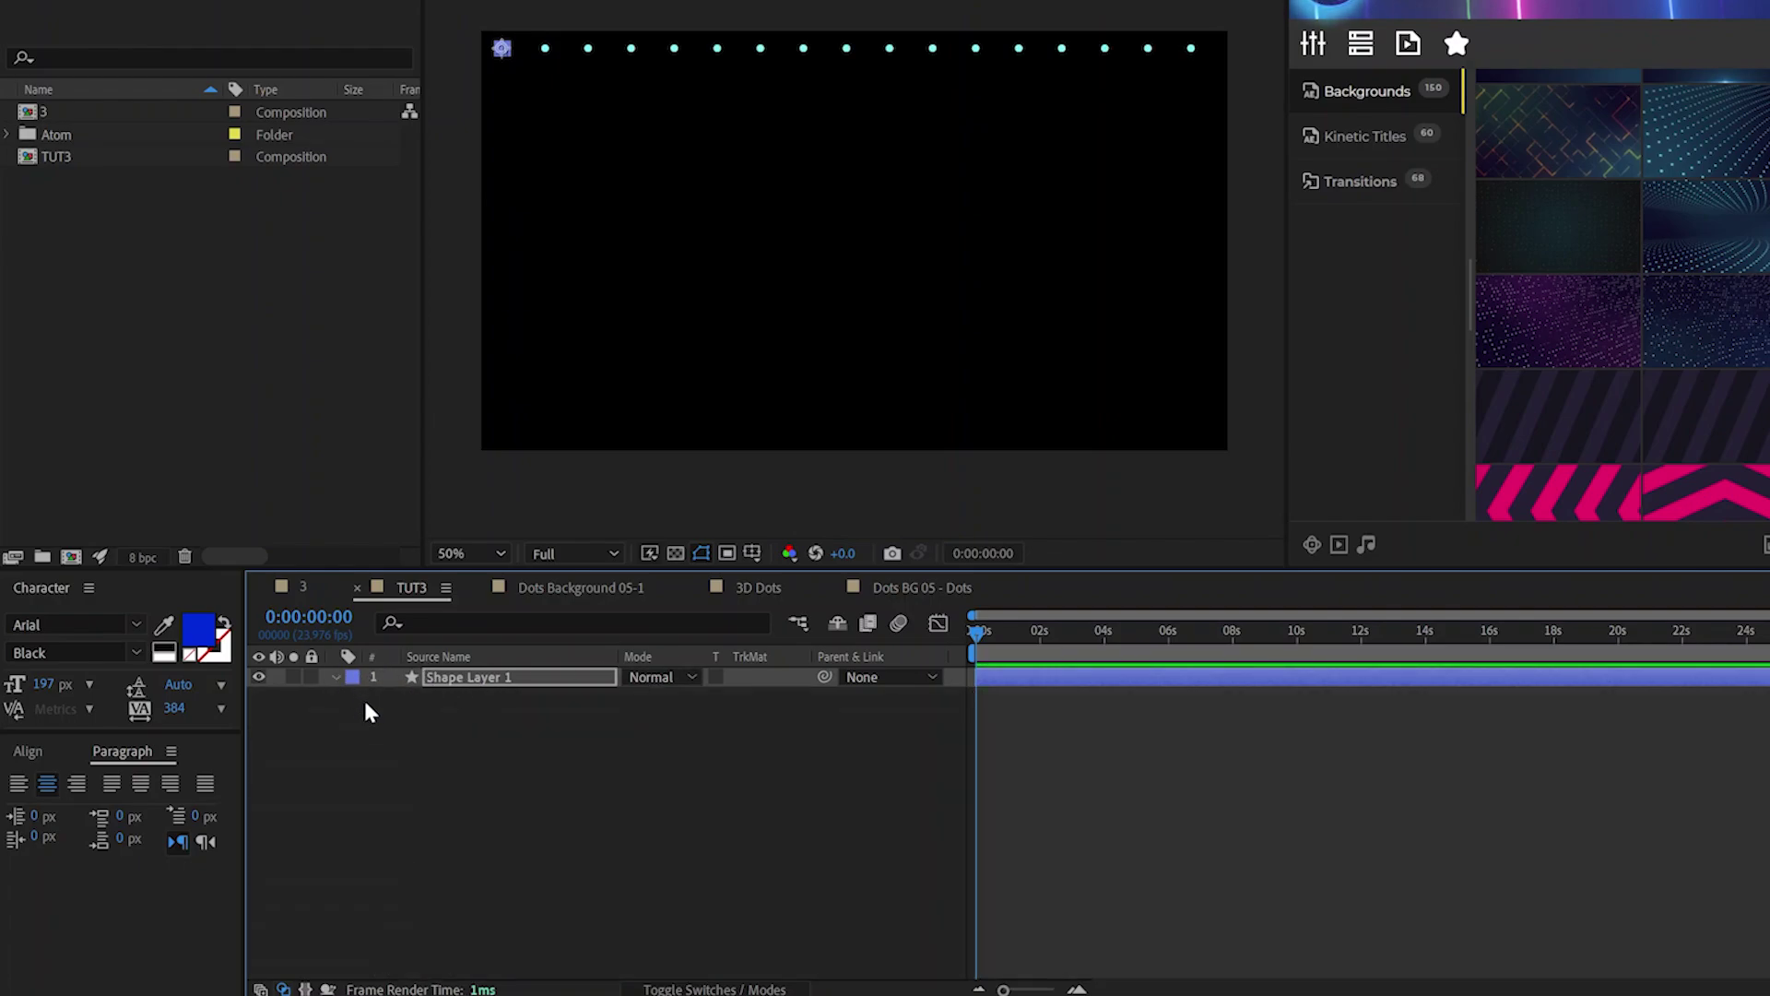
- Add a second Repeater to the dot row
{"action": "left_click", "coordinate": [374, 737]}
{"action": "left_click", "coordinate": [799, 698]}
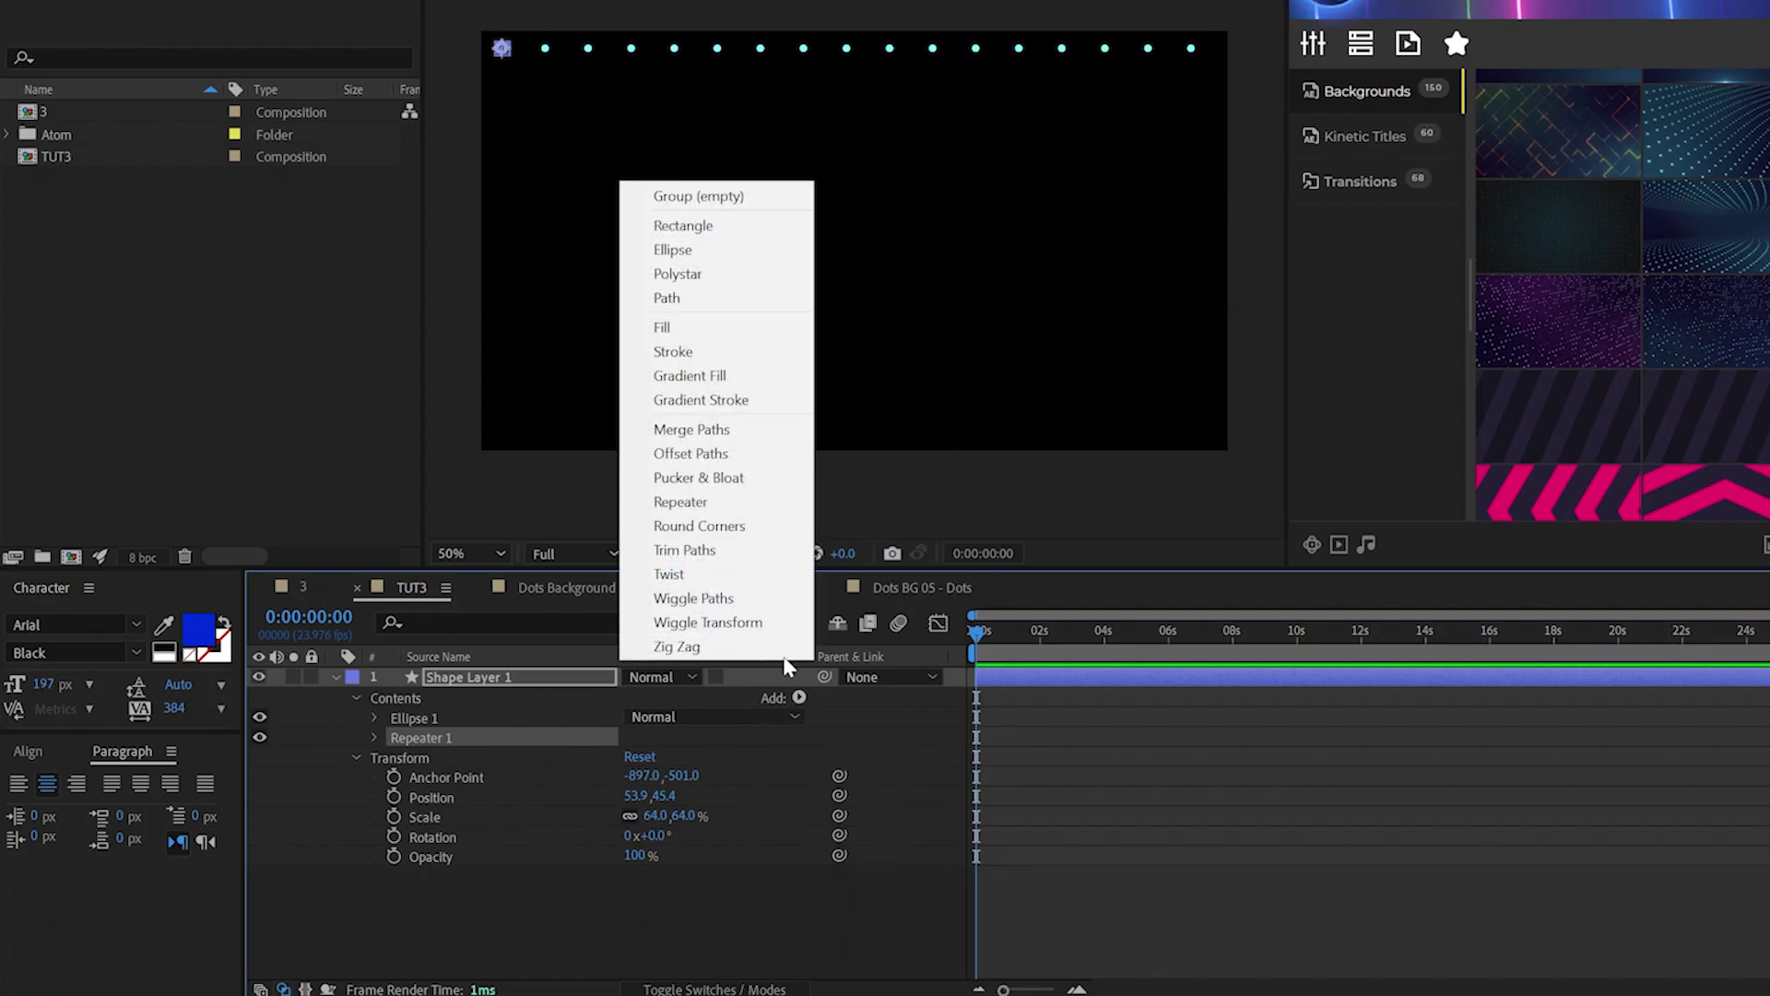
{"action": "left_click", "coordinate": [697, 505]}
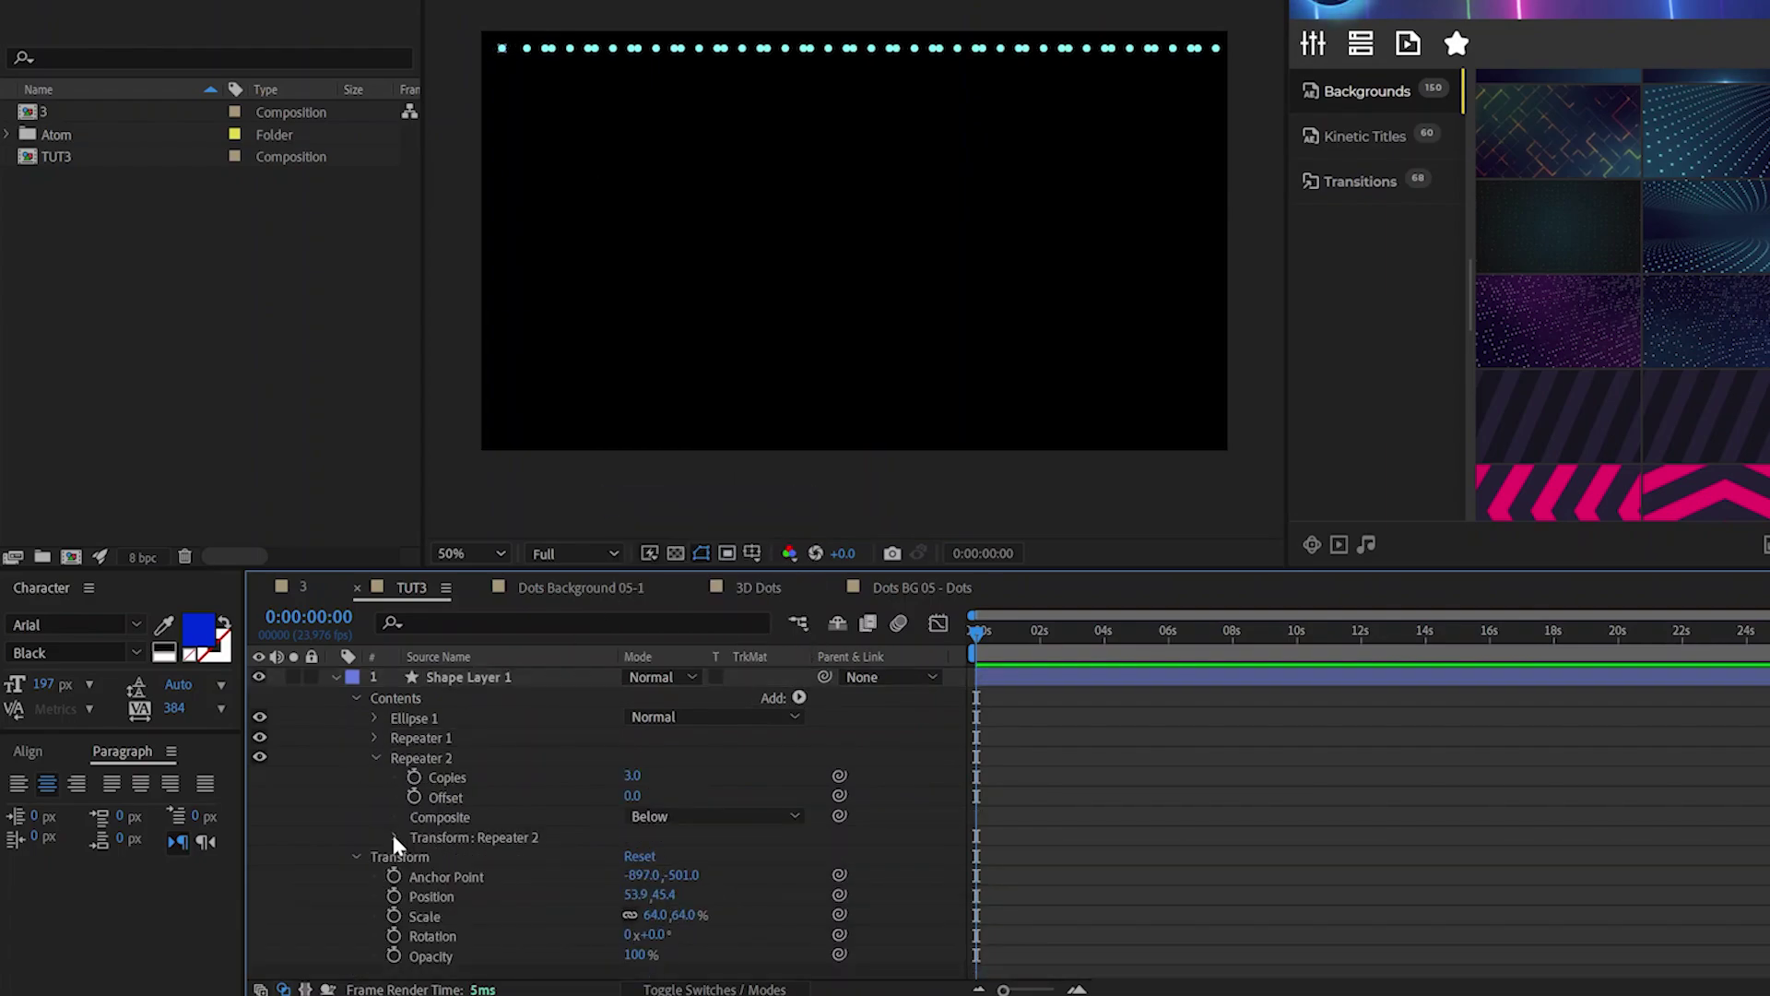
{"action": "left_click", "coordinate": [394, 837]}
- Set Repeater 2's Position to 0,174 and its Copies to 50
{"action": "left_click", "coordinate": [637, 874]}
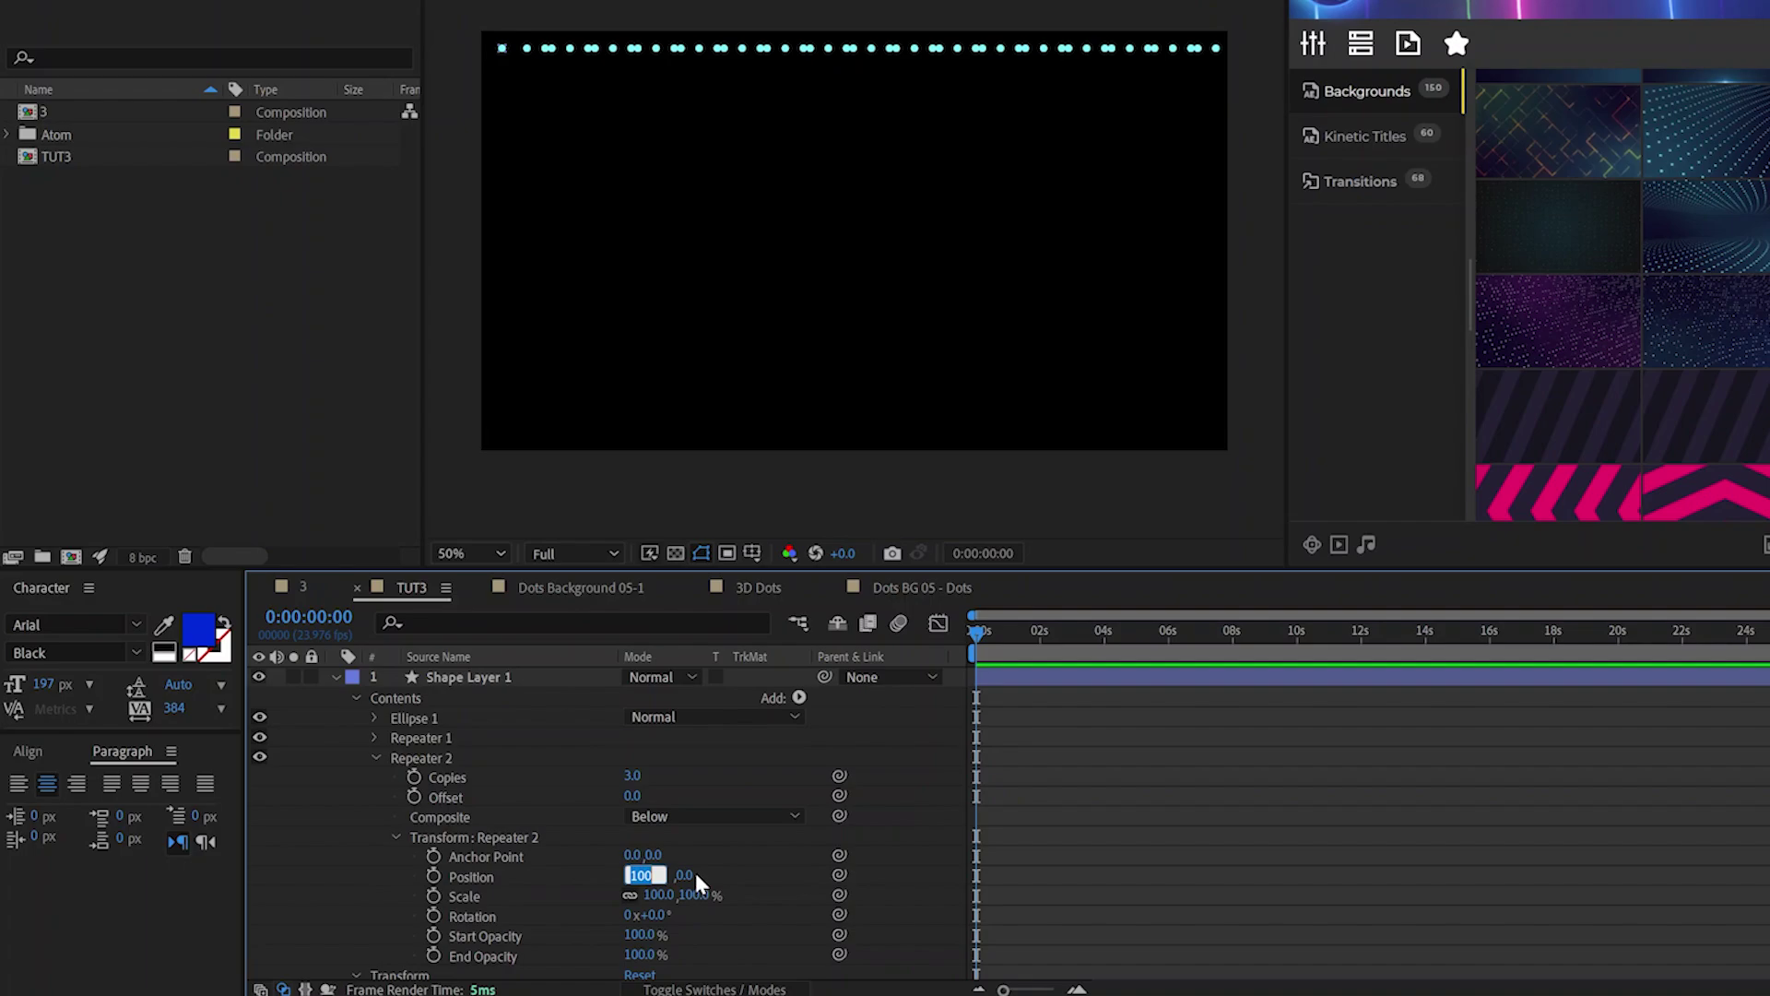
{"action": "type", "text": "0"}
{"action": "key", "text": "Return"}
{"action": "left_click", "coordinate": [658, 874]}
{"action": "type", "text": "38"}
{"action": "key", "text": "Return"}
{"action": "left_click_drag", "start_coordinate": [727, 876], "coordinate": [853, 876]}
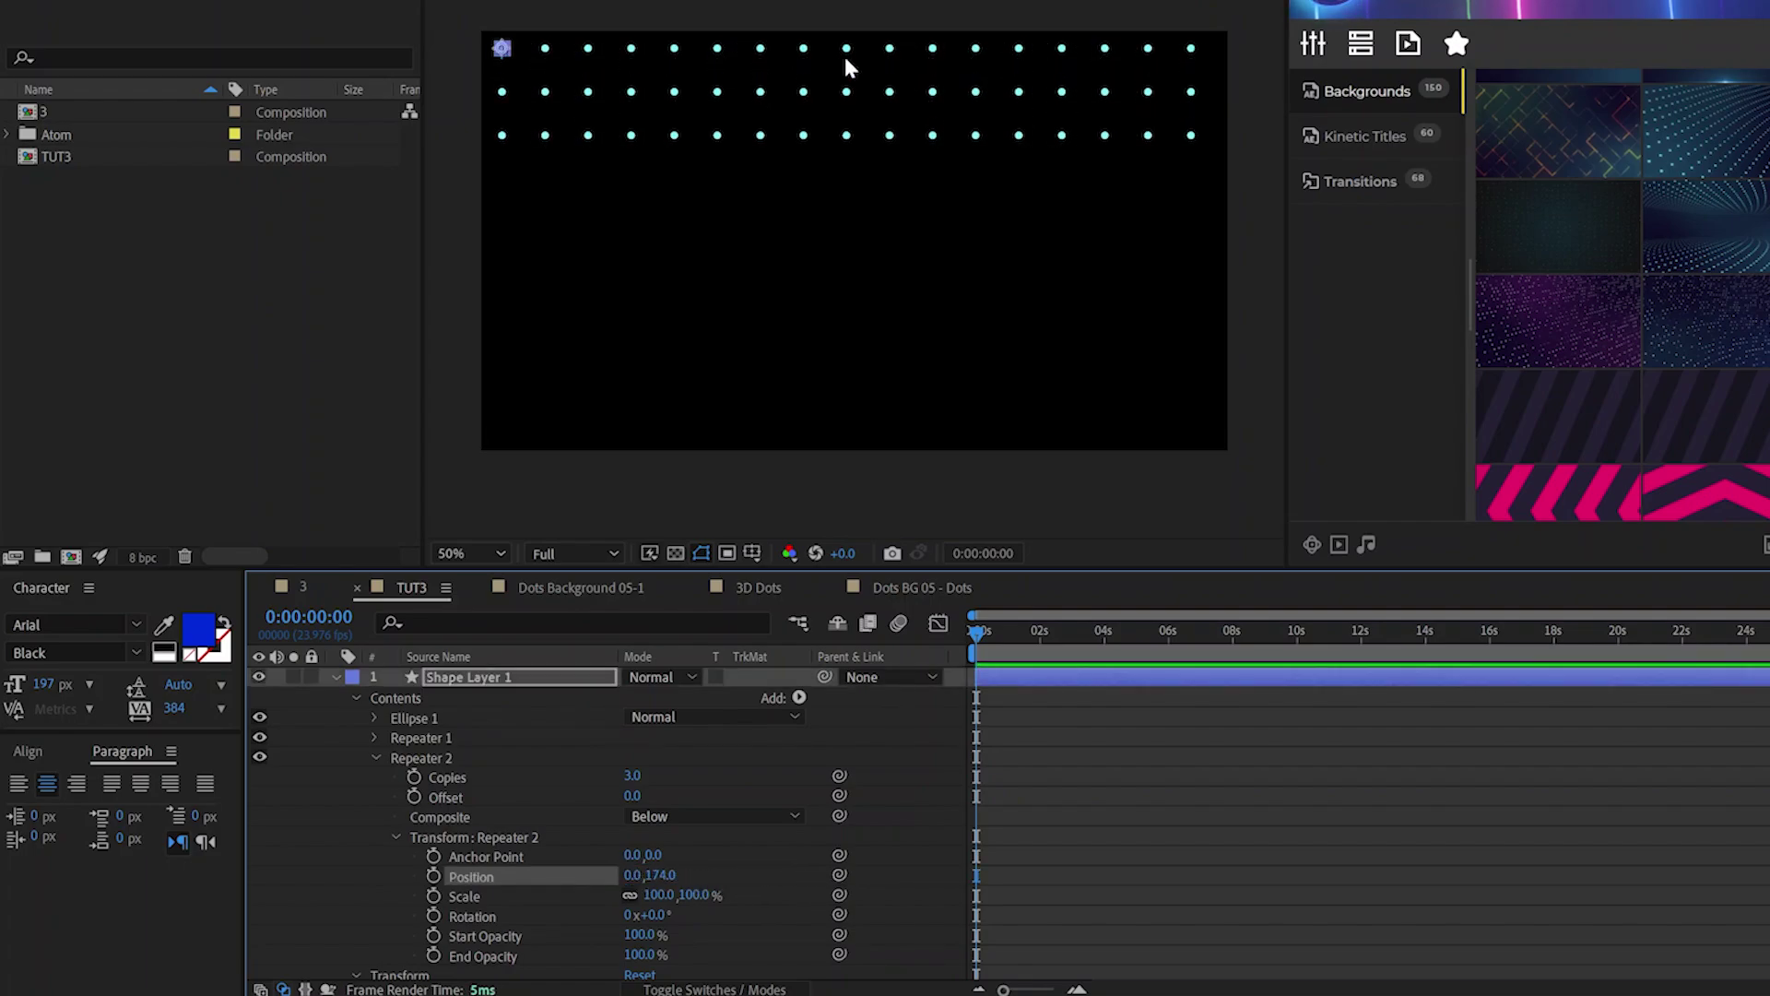
{"action": "left_click_drag", "start_coordinate": [633, 775], "coordinate": [704, 762]}
{"action": "left_click", "coordinate": [352, 677]}
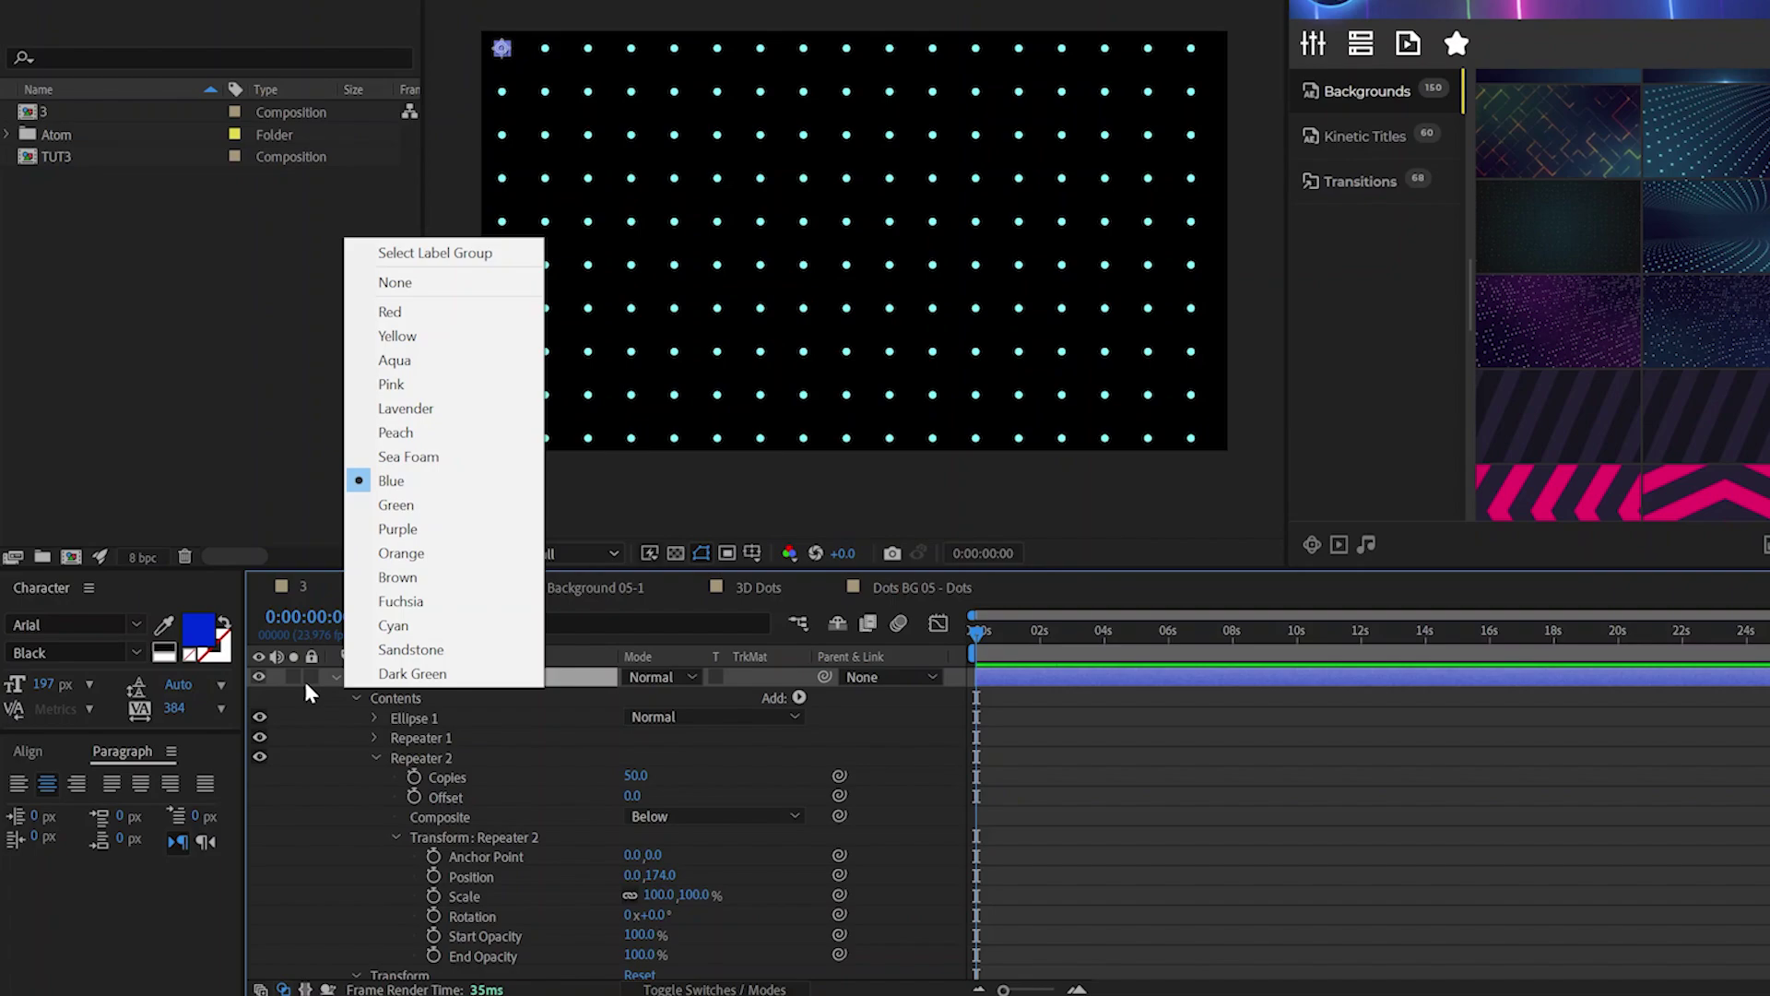
- Pre-compose the dot grid shape layer as 'DOTS'
{"action": "left_click", "coordinate": [334, 677]}
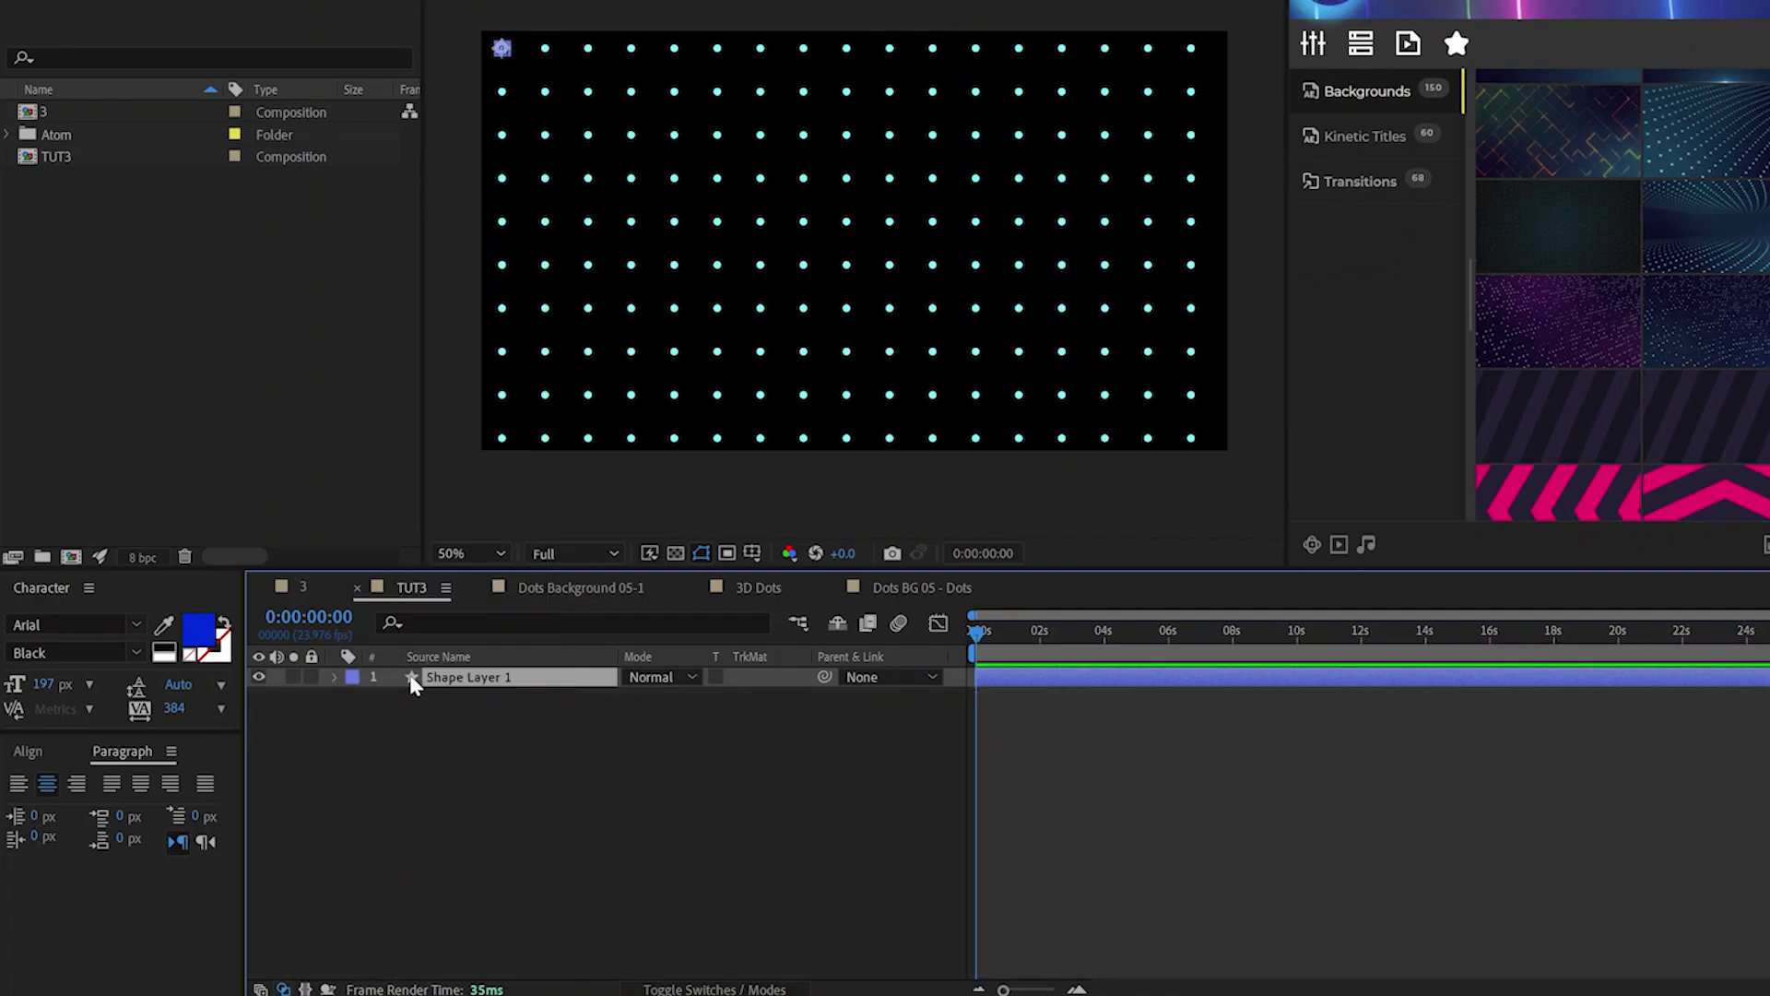
{"action": "key", "text": "ctrl+shift+c"}
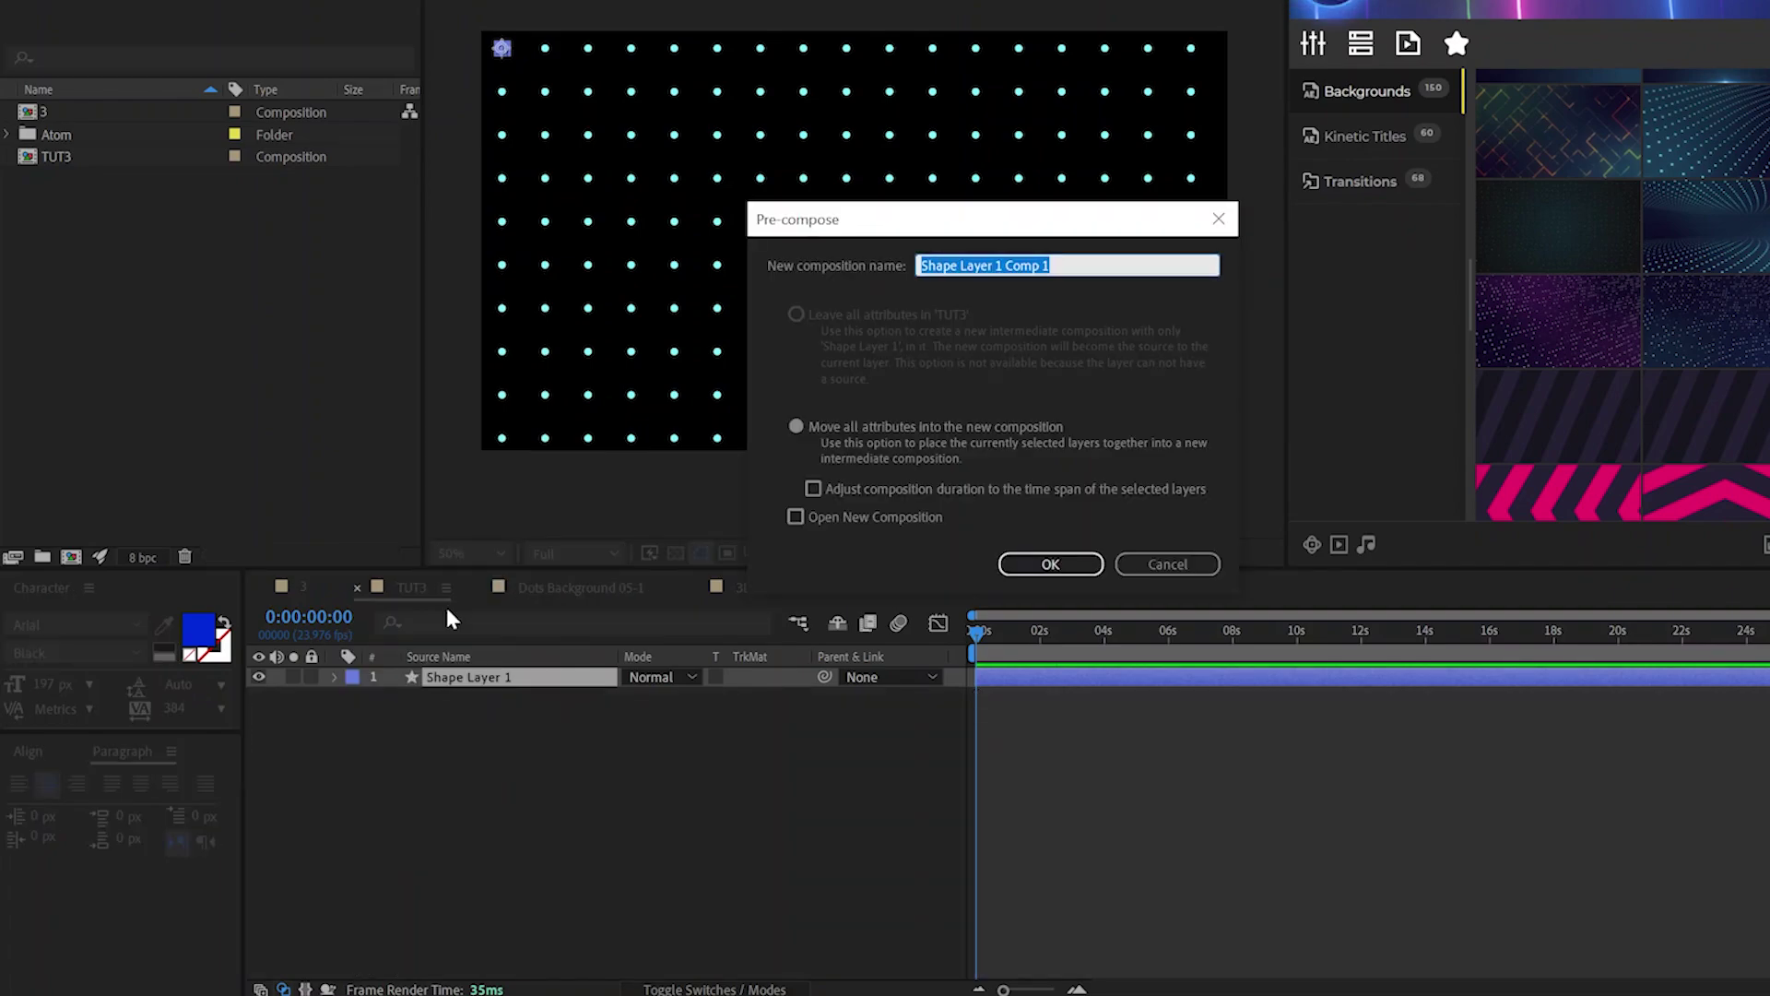
{"action": "type", "text": "DOTS"}
{"action": "key", "text": "Return"}
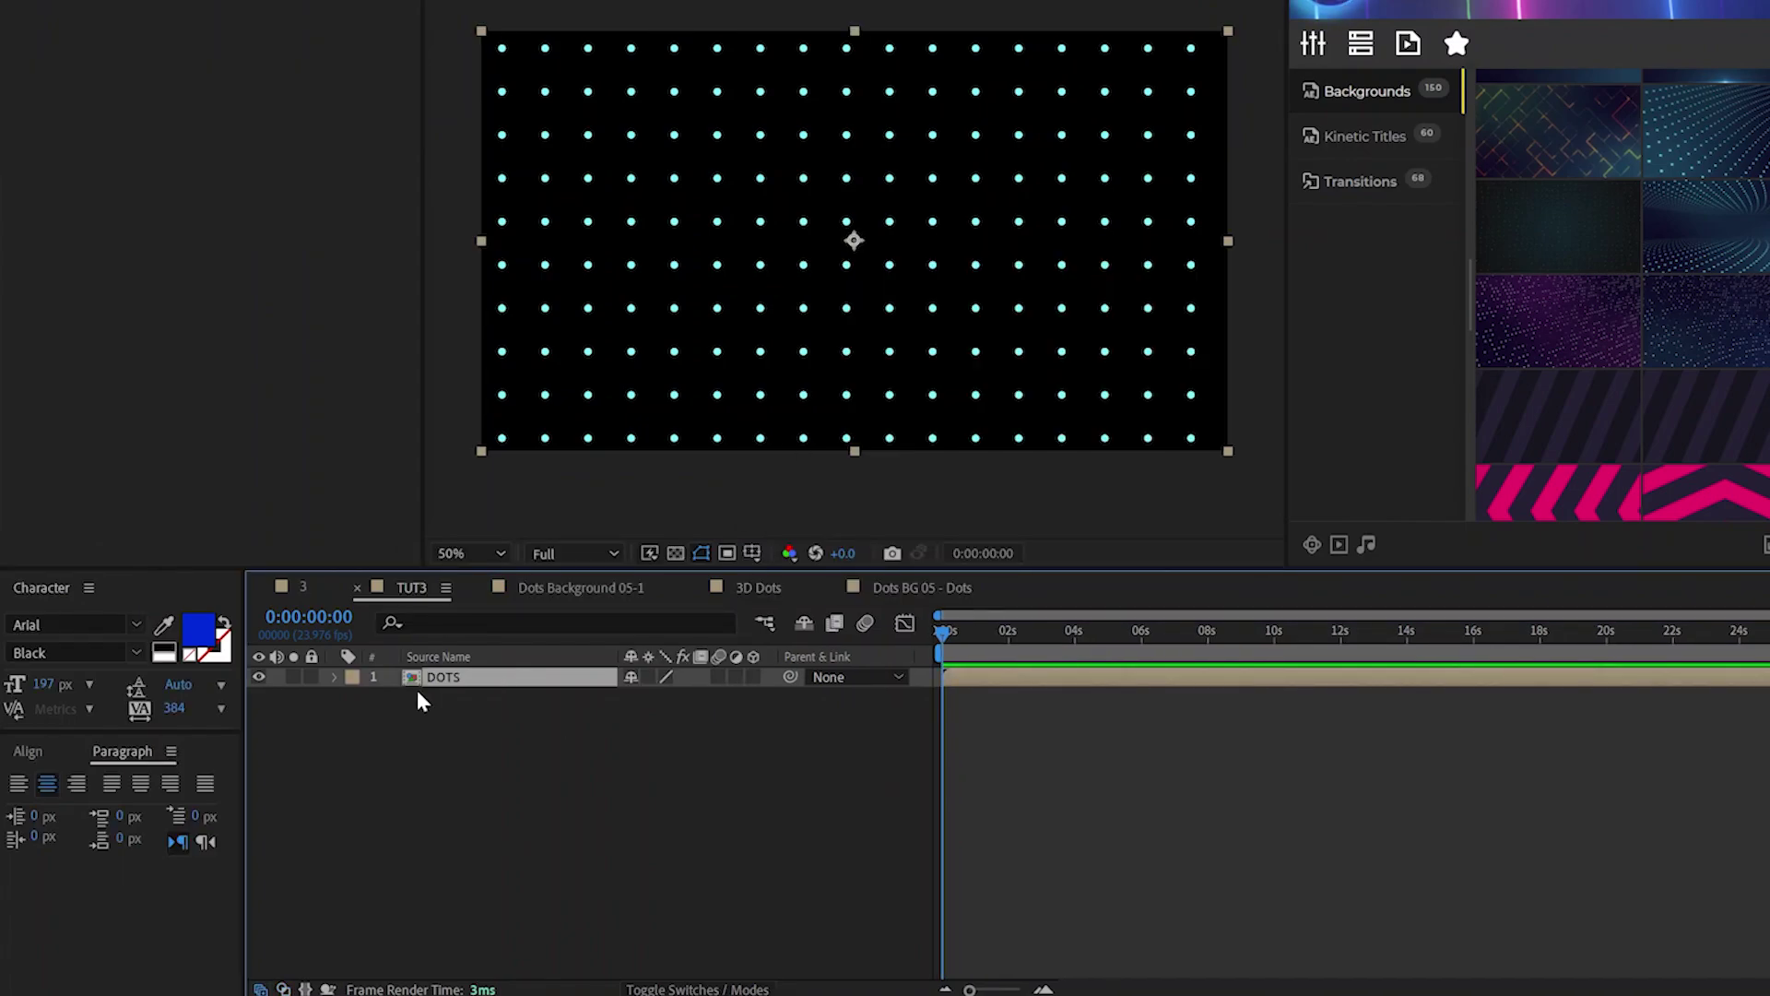
- Make DOTS a 3D layer with Y Rotation 90° and Position X moved left to 503
{"action": "left_click", "coordinate": [754, 677]}
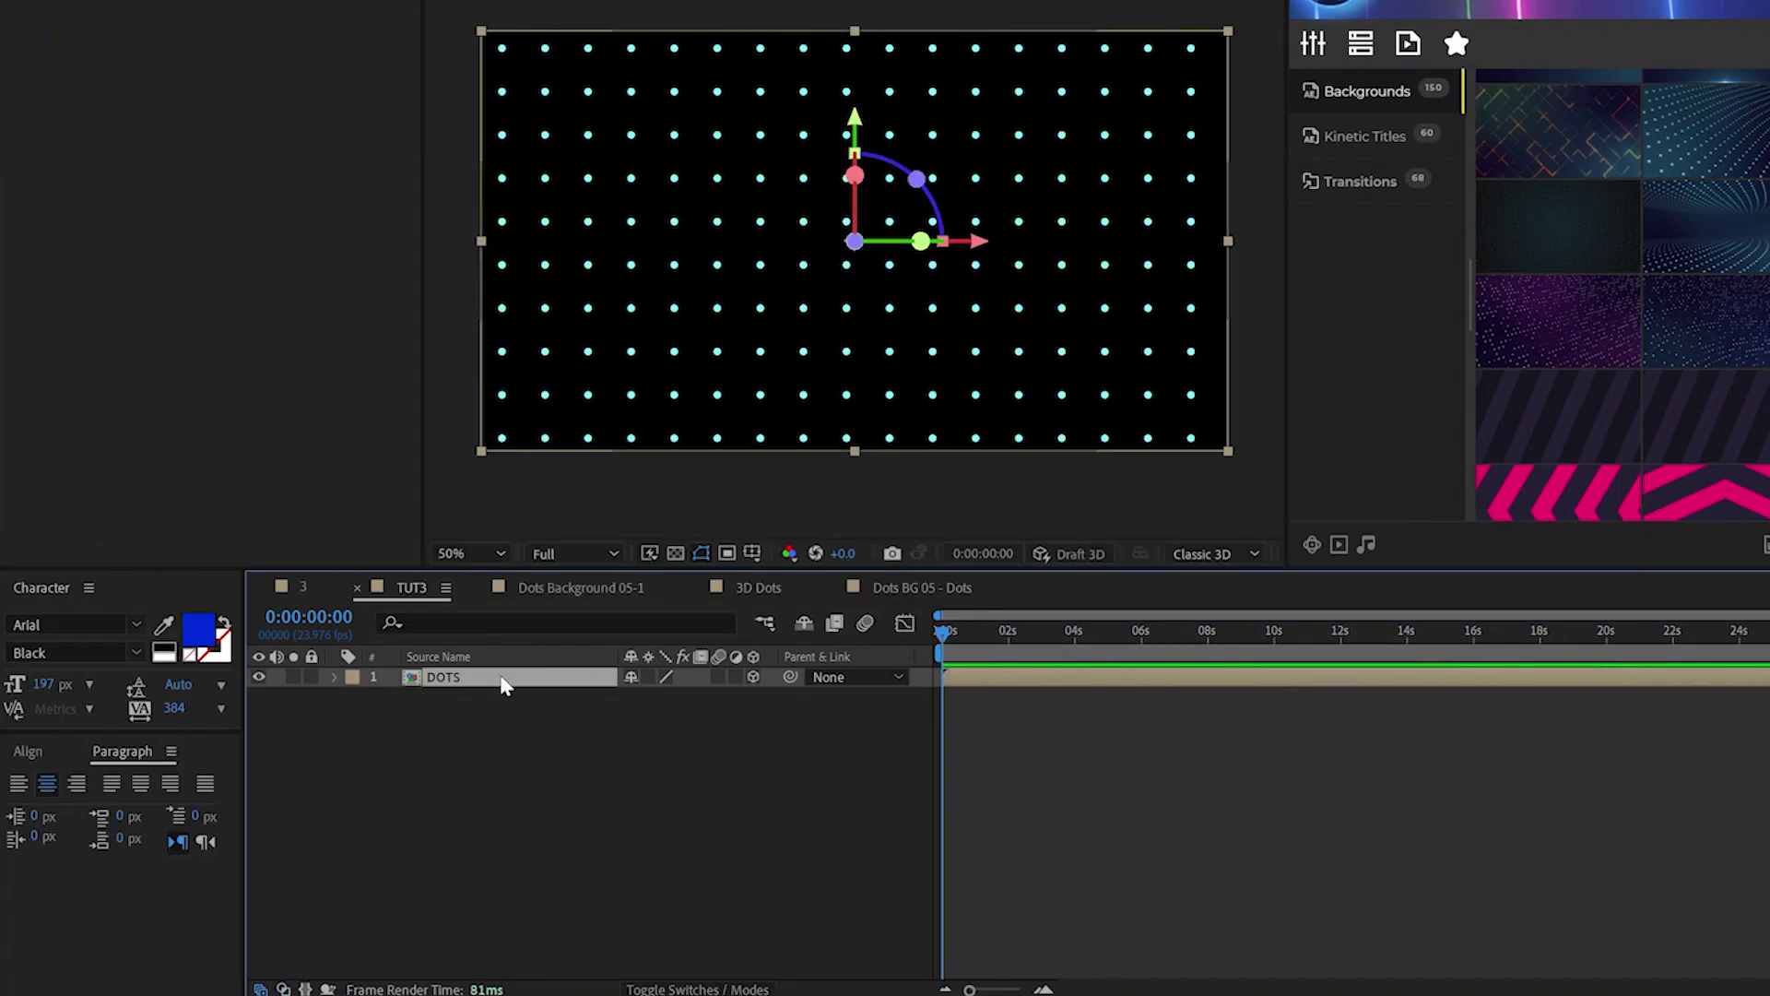
{"action": "key", "text": "r"}
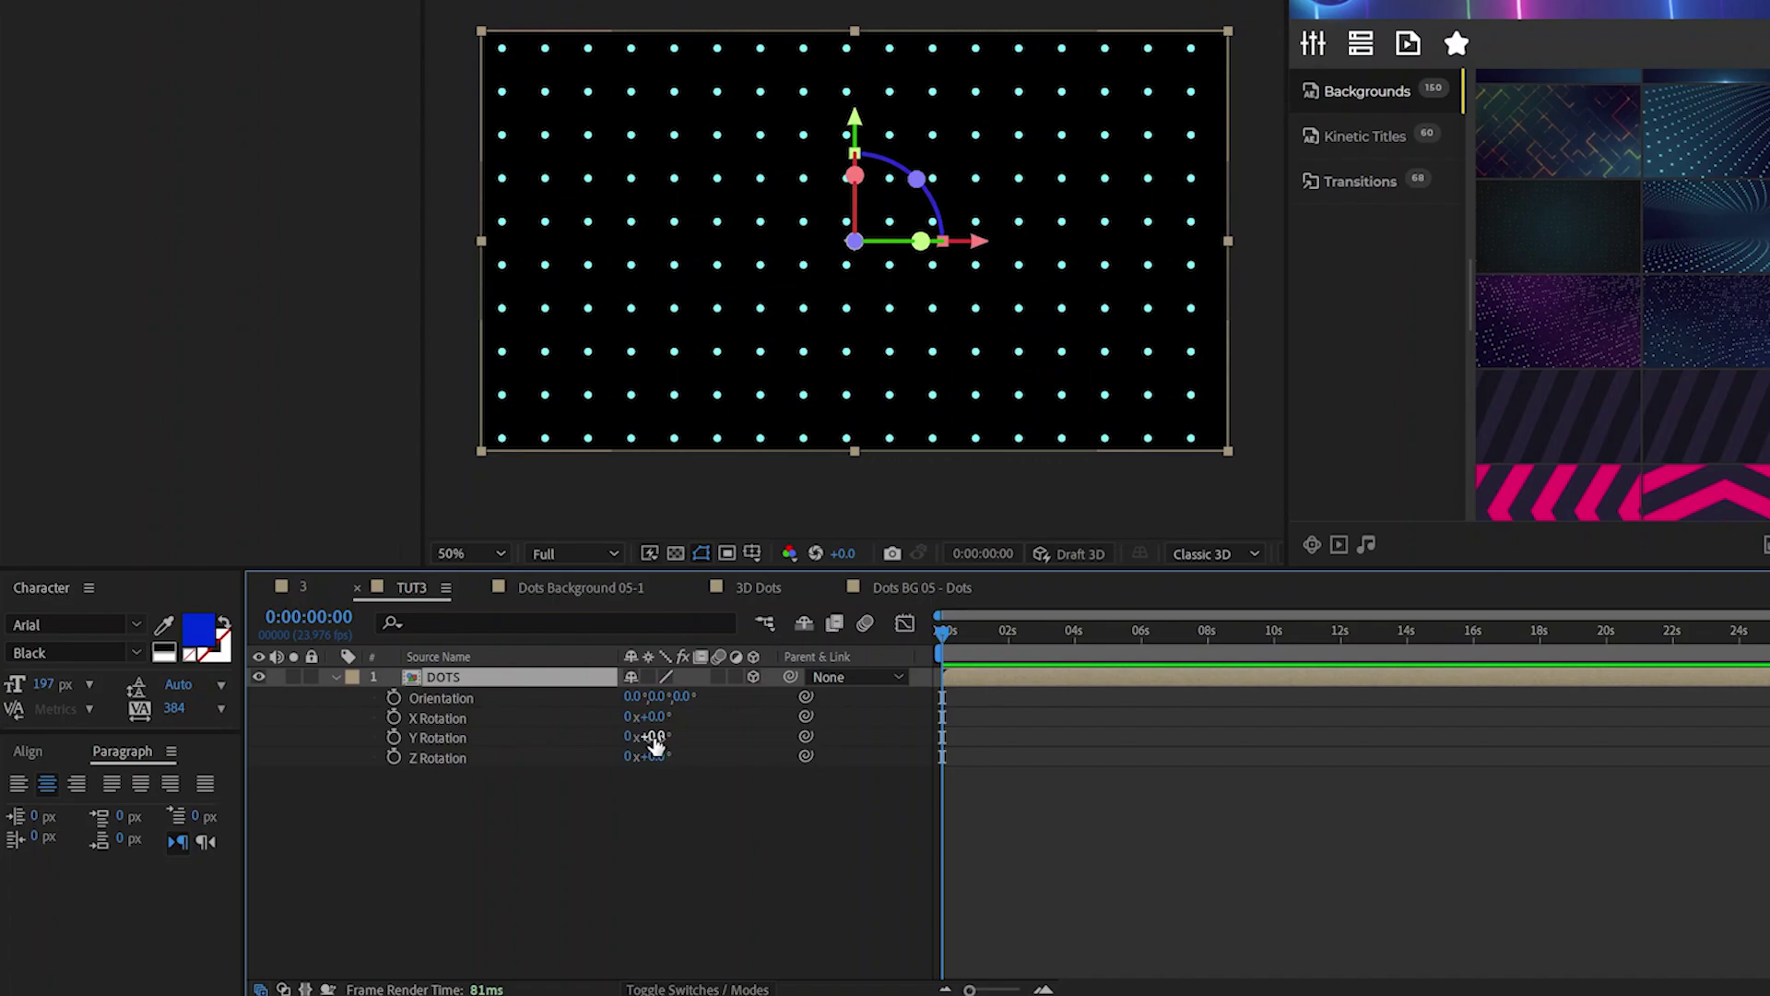
{"action": "left_click", "coordinate": [655, 737]}
{"action": "type", "text": "90"}
{"action": "key", "text": "Return"}
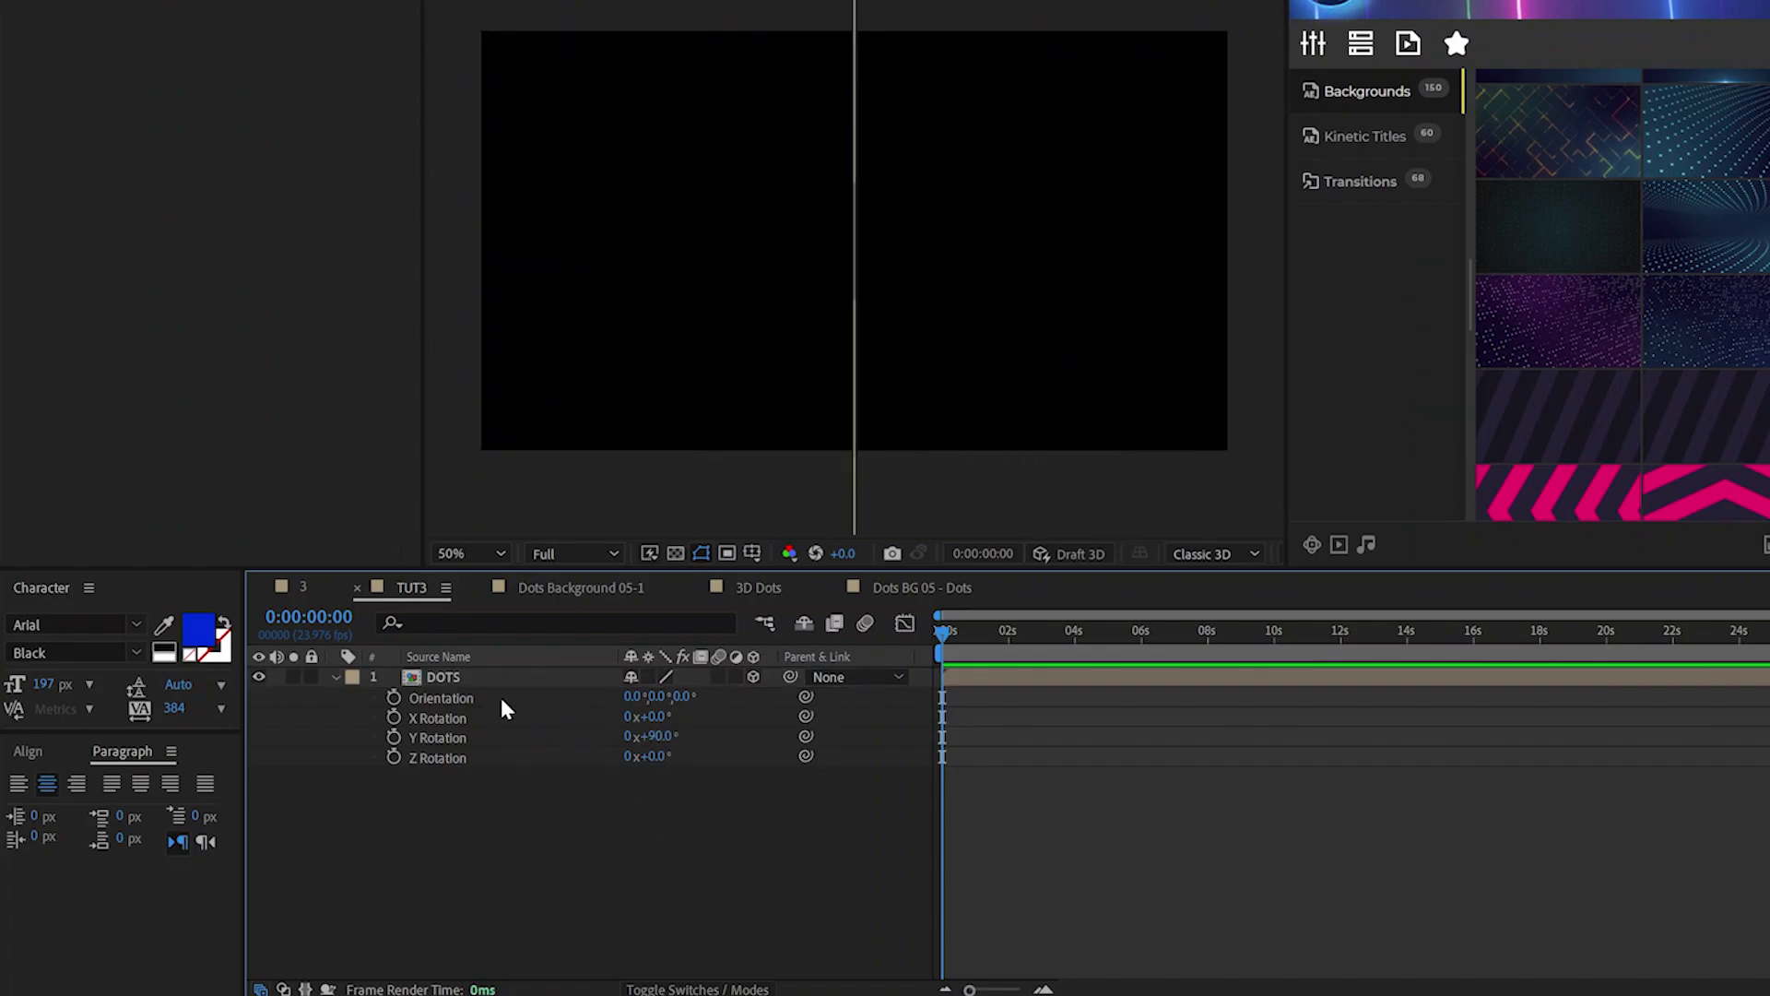
{"action": "left_click", "coordinate": [484, 682]}
{"action": "key", "text": "p"}
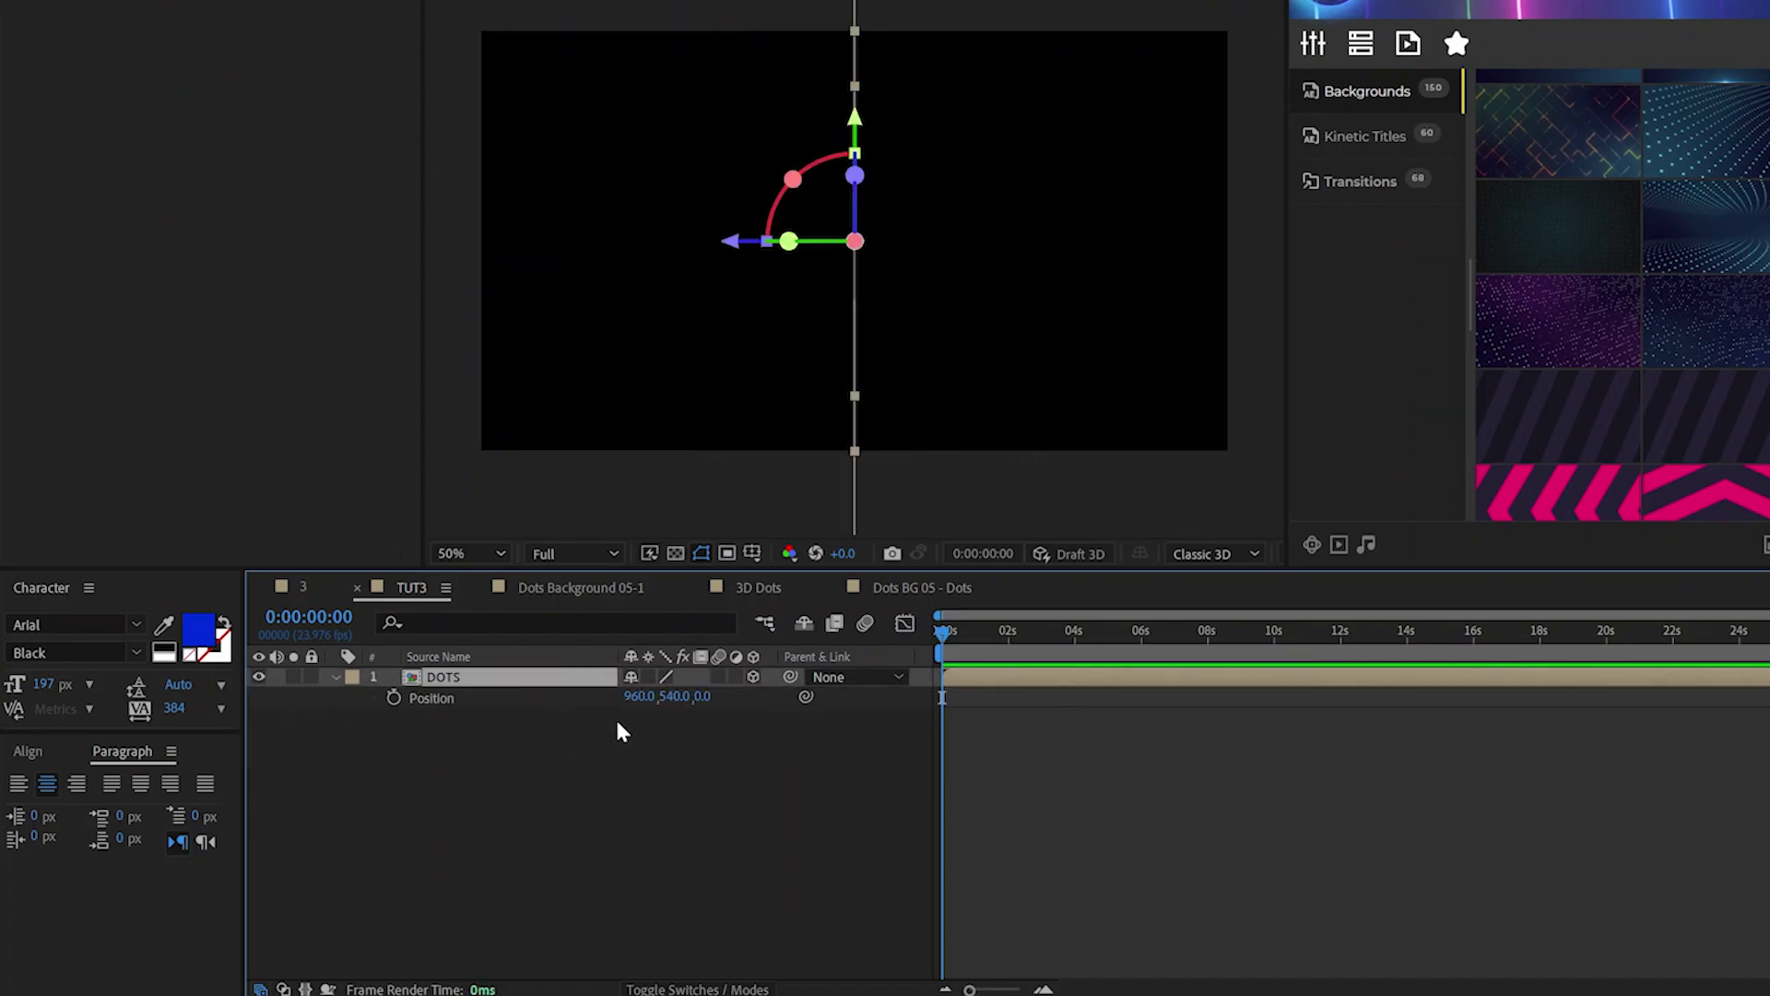
{"action": "left_click_drag", "start_coordinate": [640, 698], "coordinate": [64, 658]}
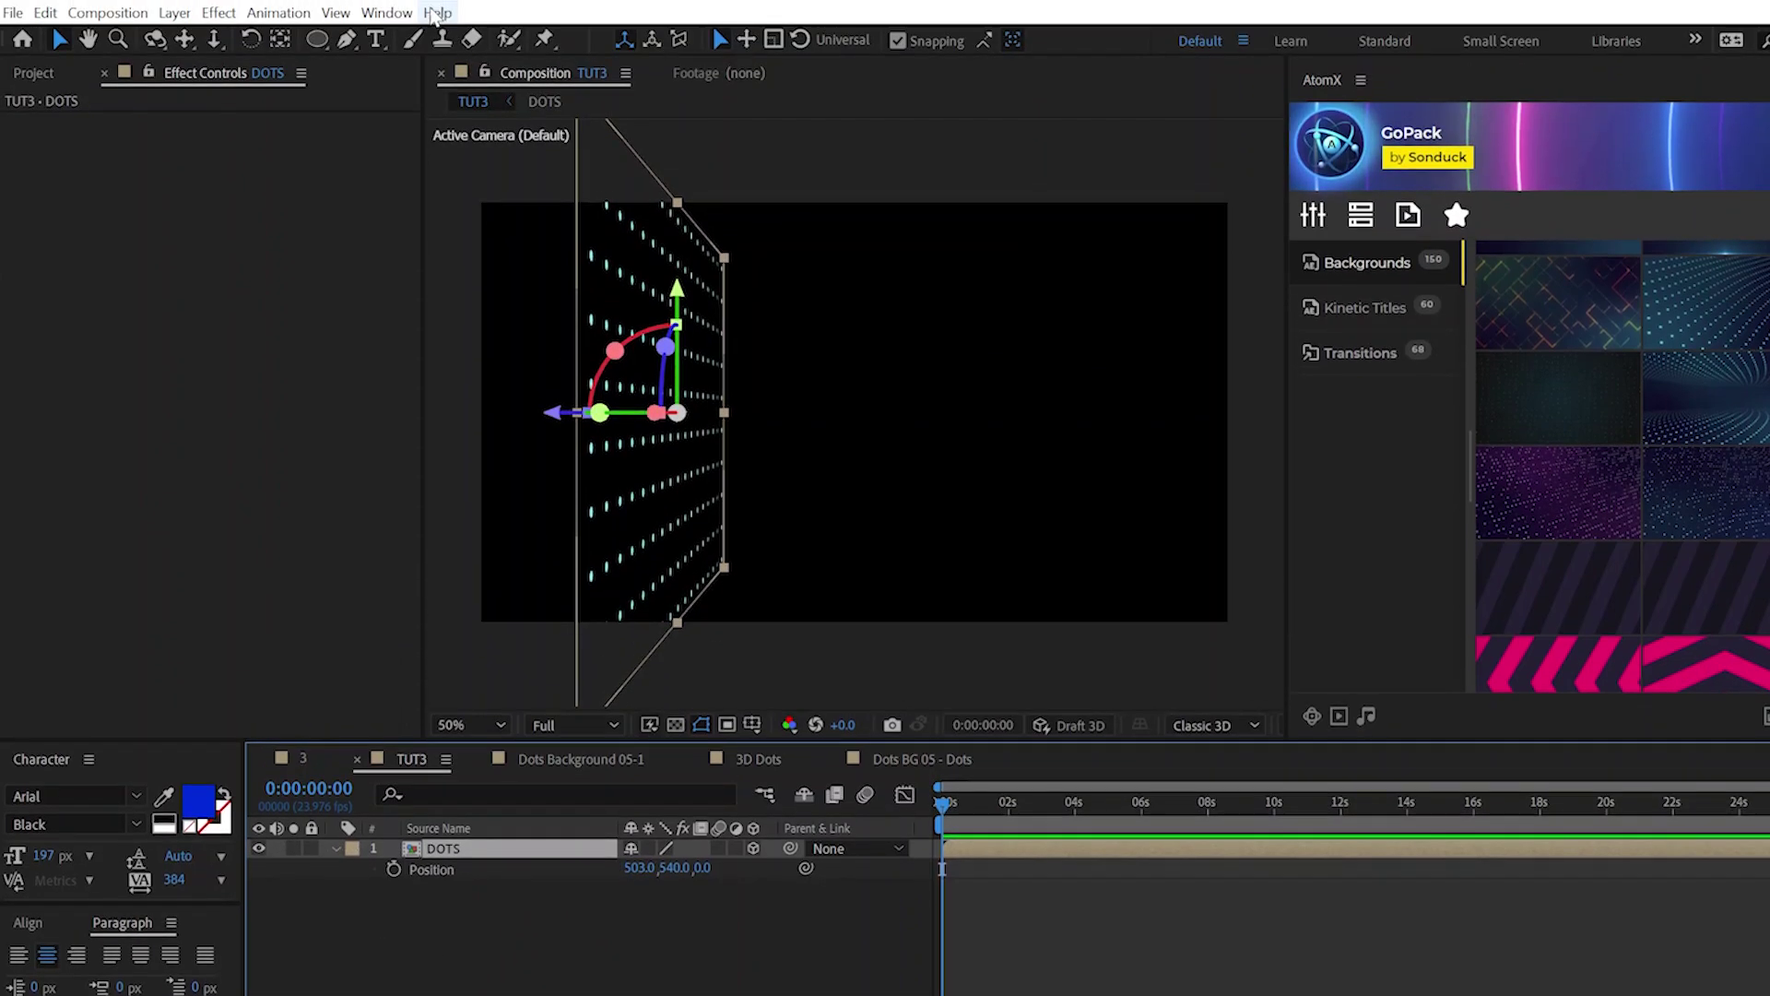
- Apply Motion Tile to the DOTS layer with an output width of 400
{"action": "left_click", "coordinate": [220, 15]}
{"action": "mouse_move", "coordinate": [461, 501]}
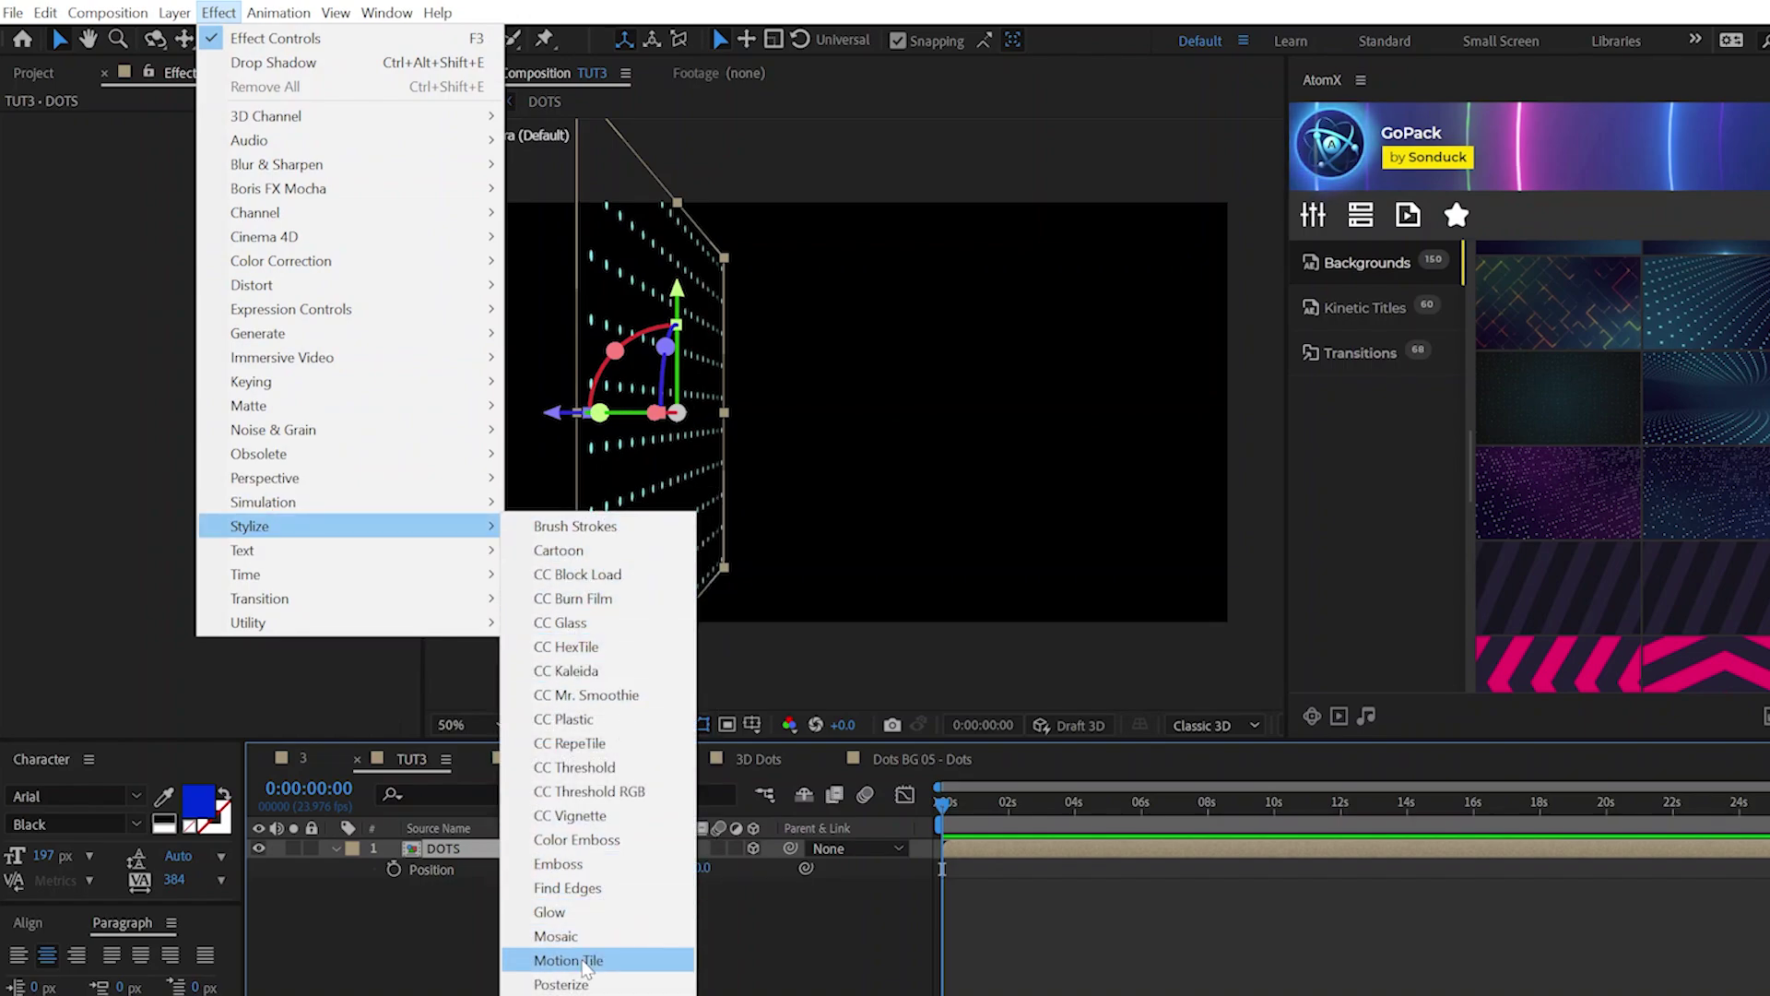
{"action": "left_click", "coordinate": [568, 960]}
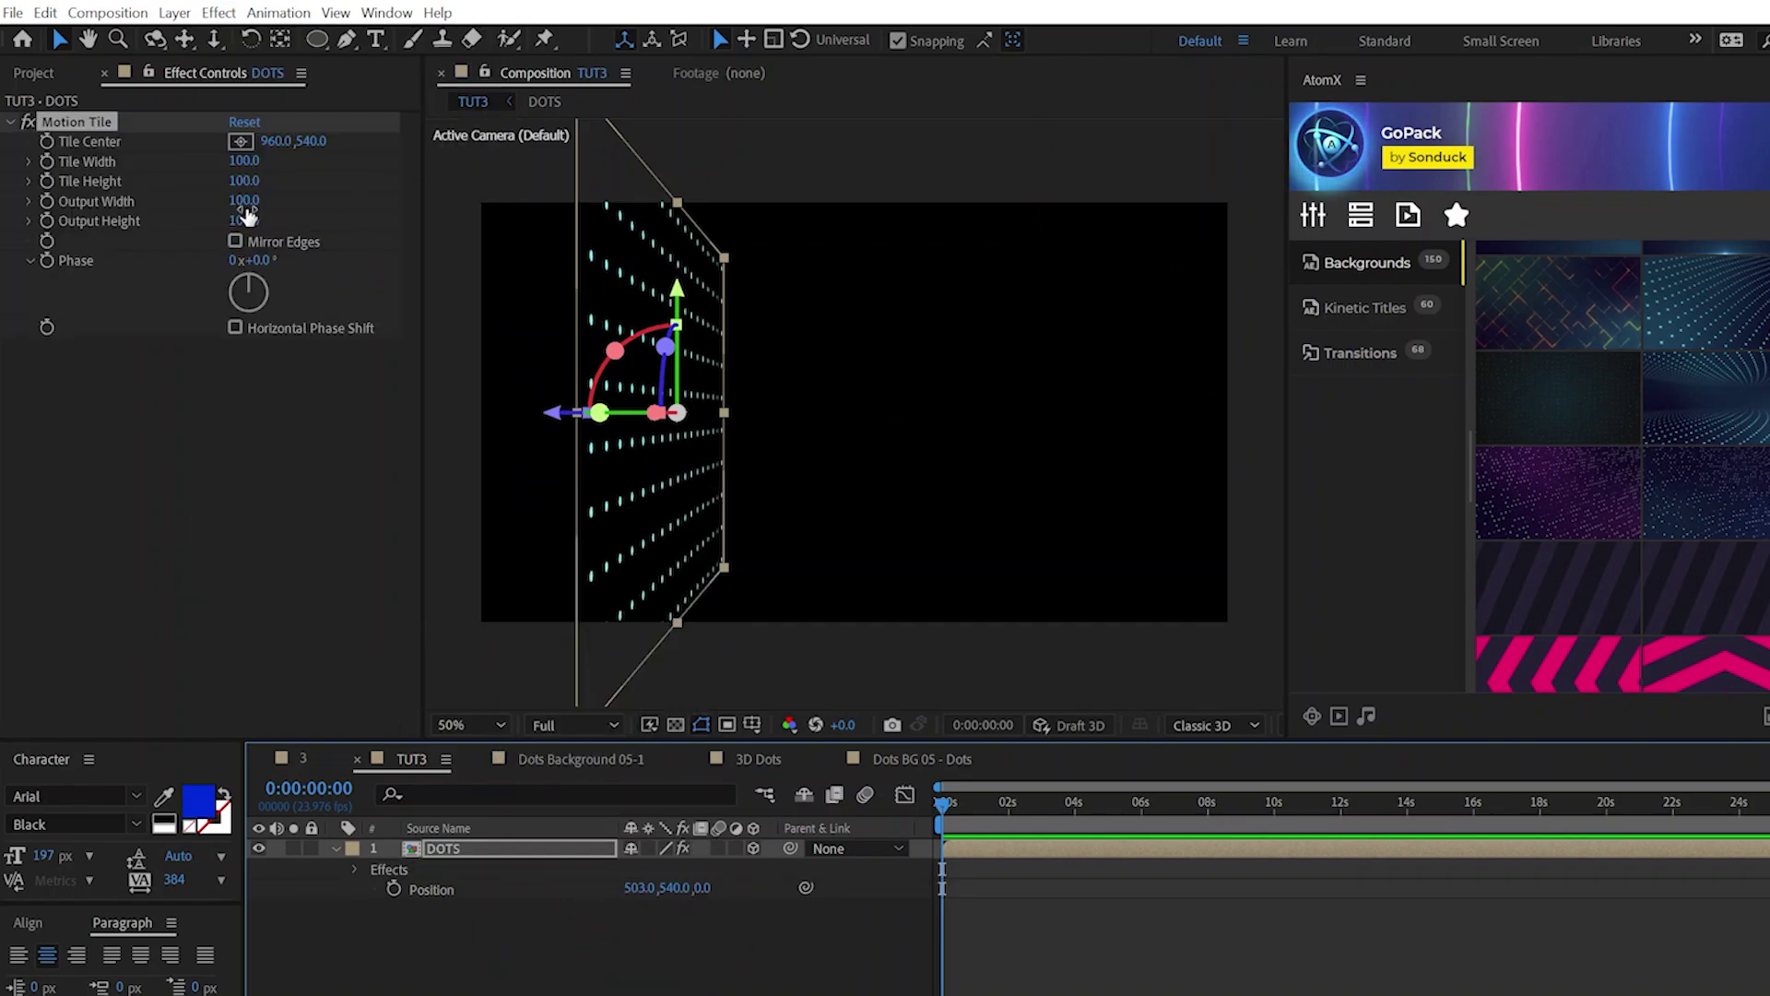
{"action": "left_click_drag", "start_coordinate": [244, 200], "coordinate": [328, 222]}
{"action": "left_click", "coordinate": [608, 916]}
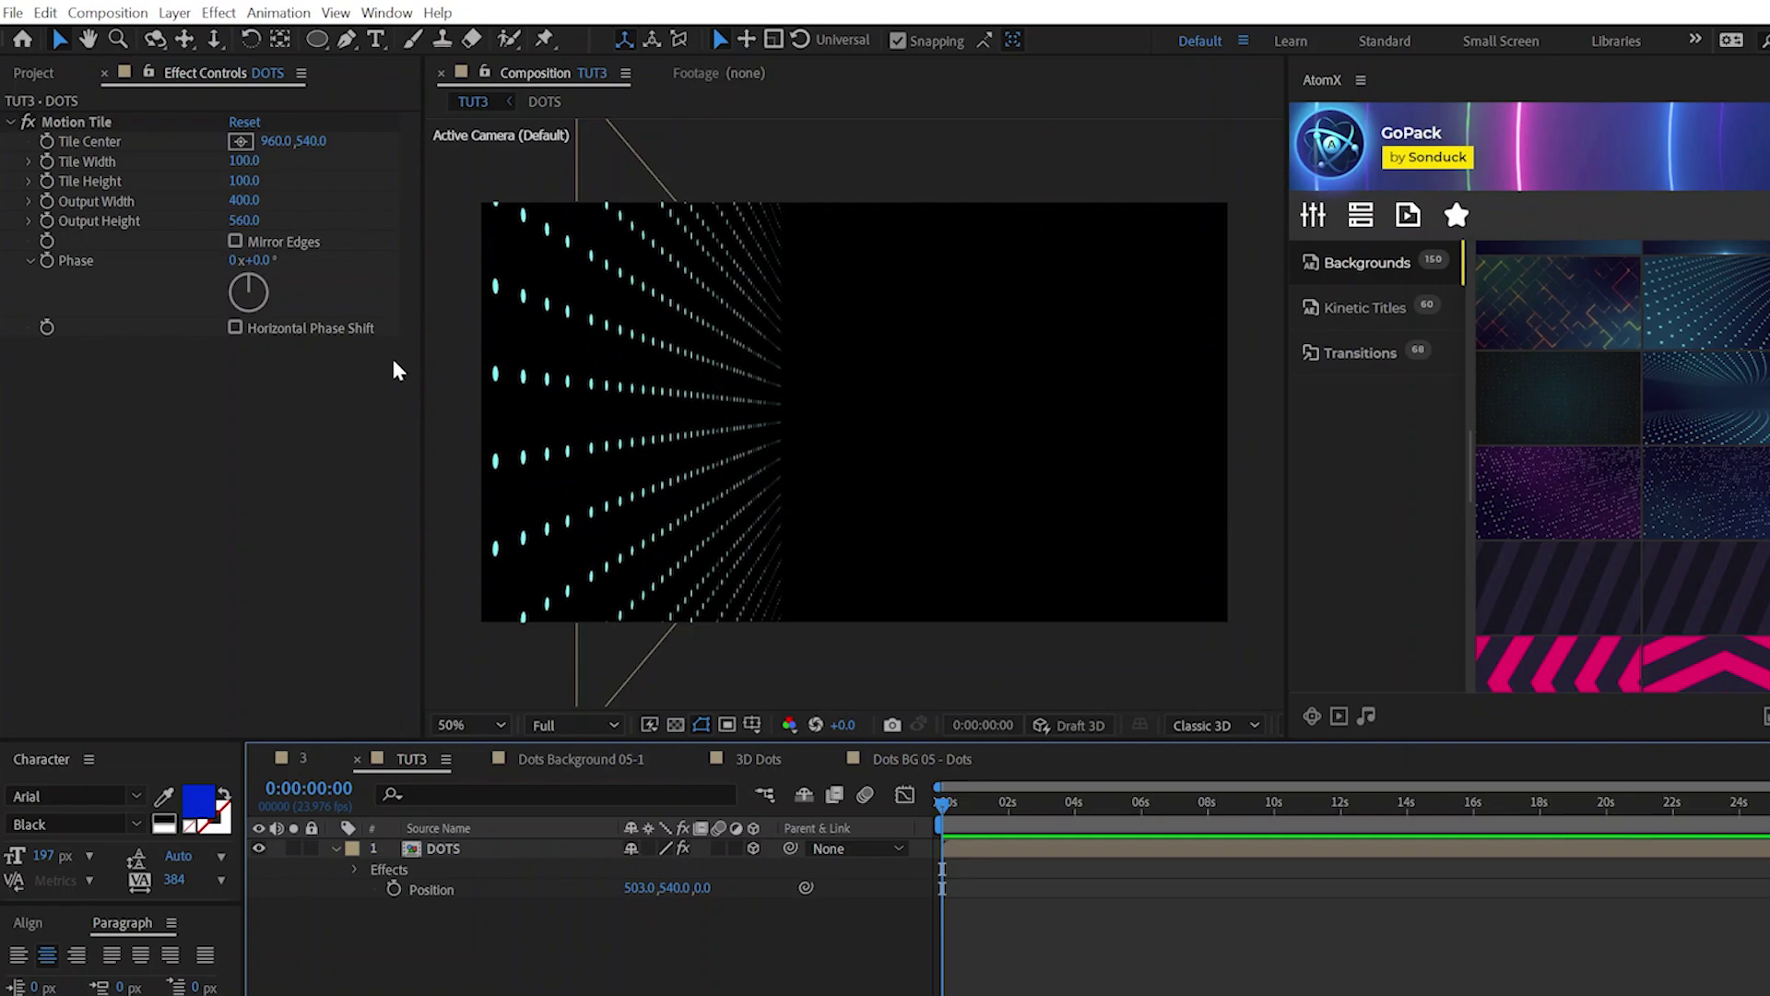
- At 0:00:09:23, set the Motion Tile centre X to 640 to shift the dots left
{"action": "left_click", "coordinate": [48, 143]}
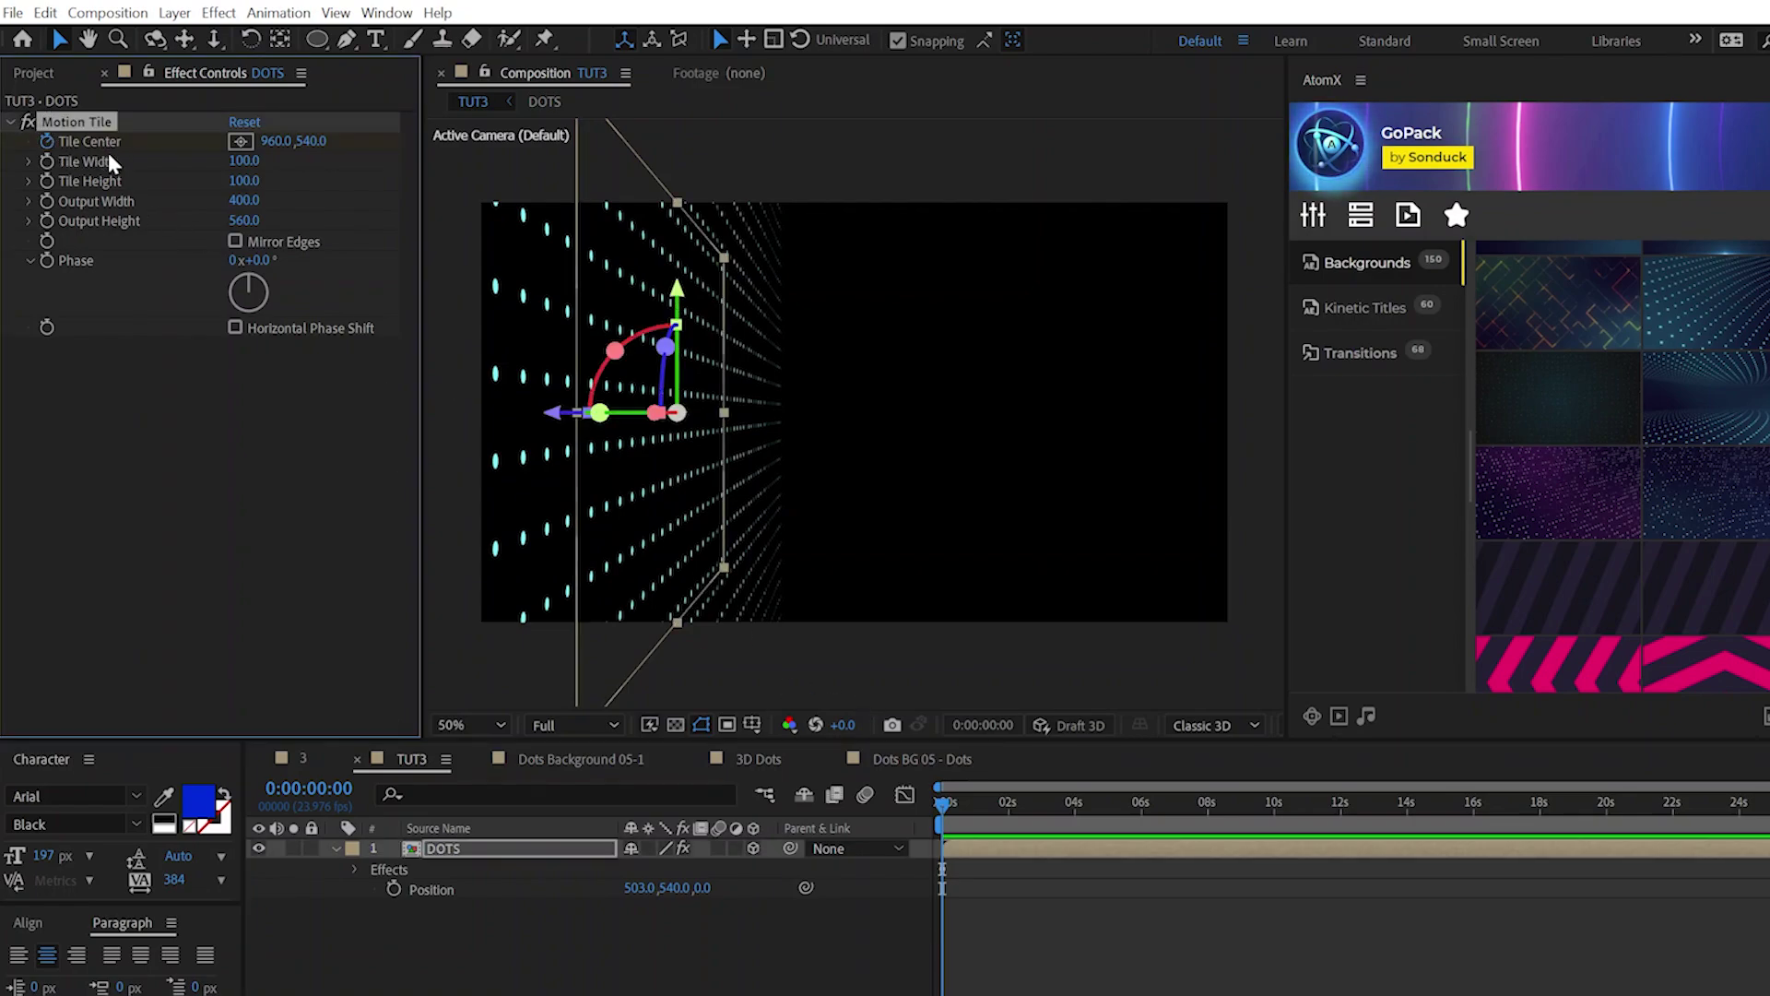
{"action": "left_click_drag", "start_coordinate": [1079, 812], "coordinate": [1274, 816]}
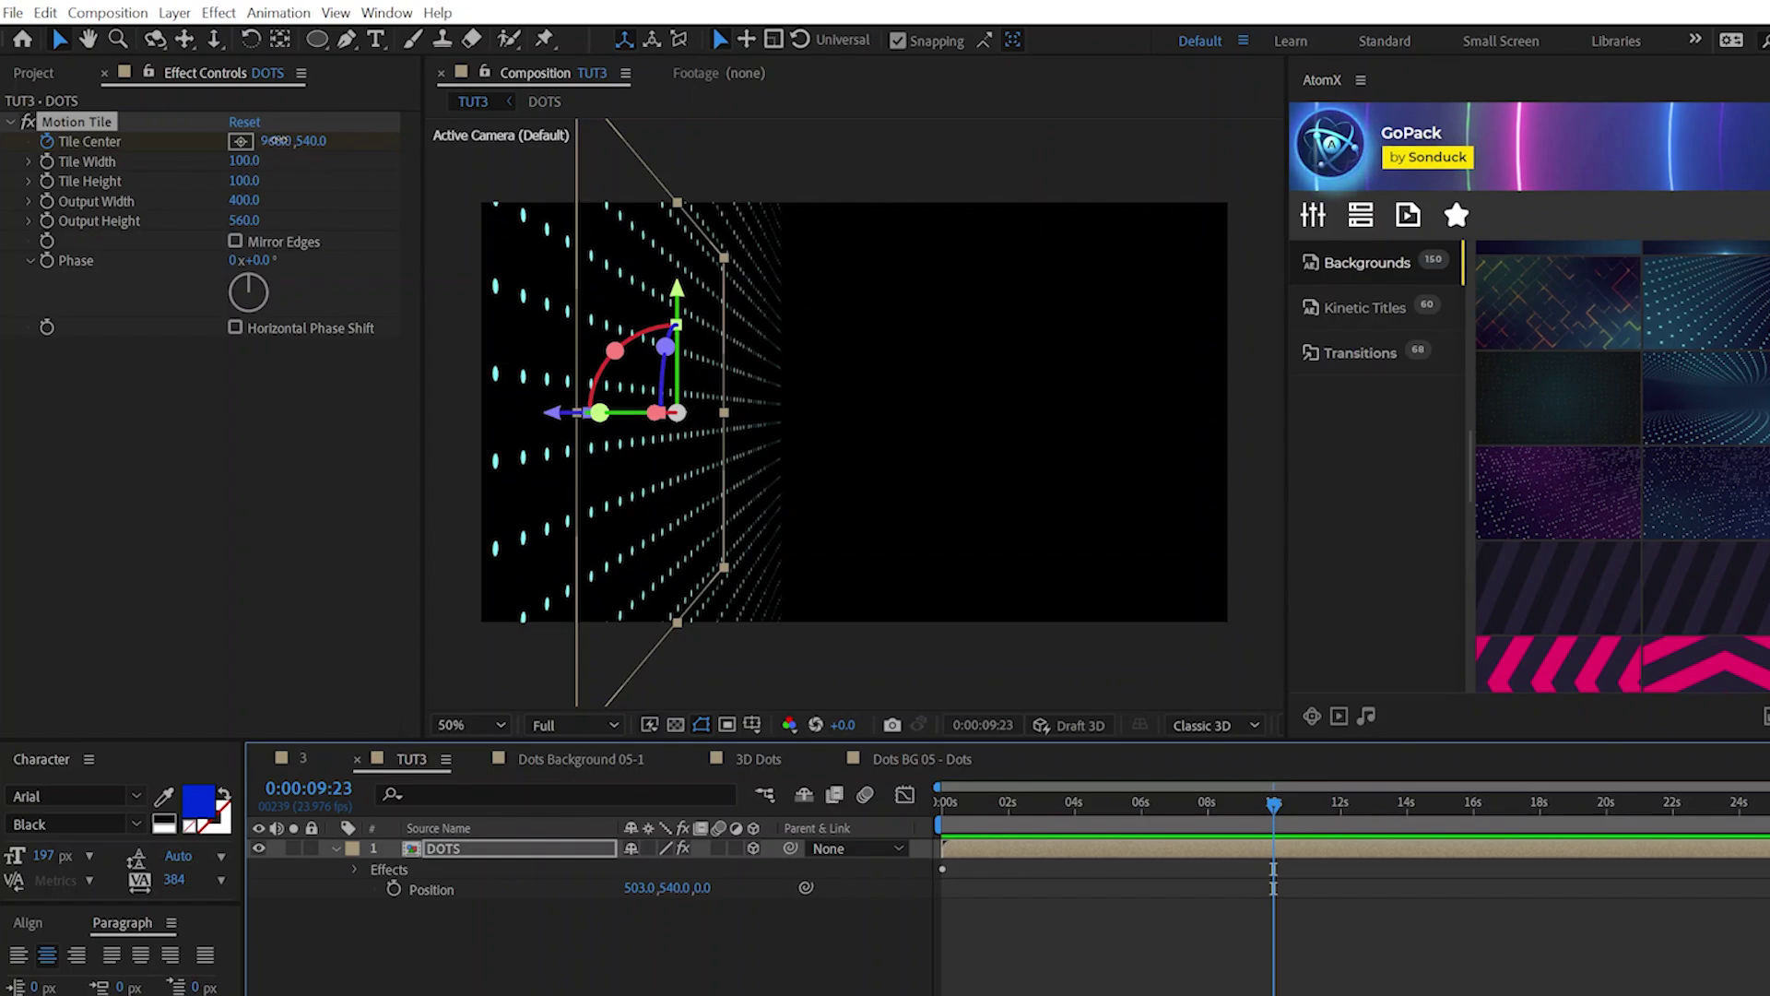
{"action": "left_click_drag", "start_coordinate": [276, 141], "coordinate": [3, 150]}
{"action": "left_click", "coordinate": [244, 141]}
{"action": "type", "text": "640"}
{"action": "key", "text": "Return"}
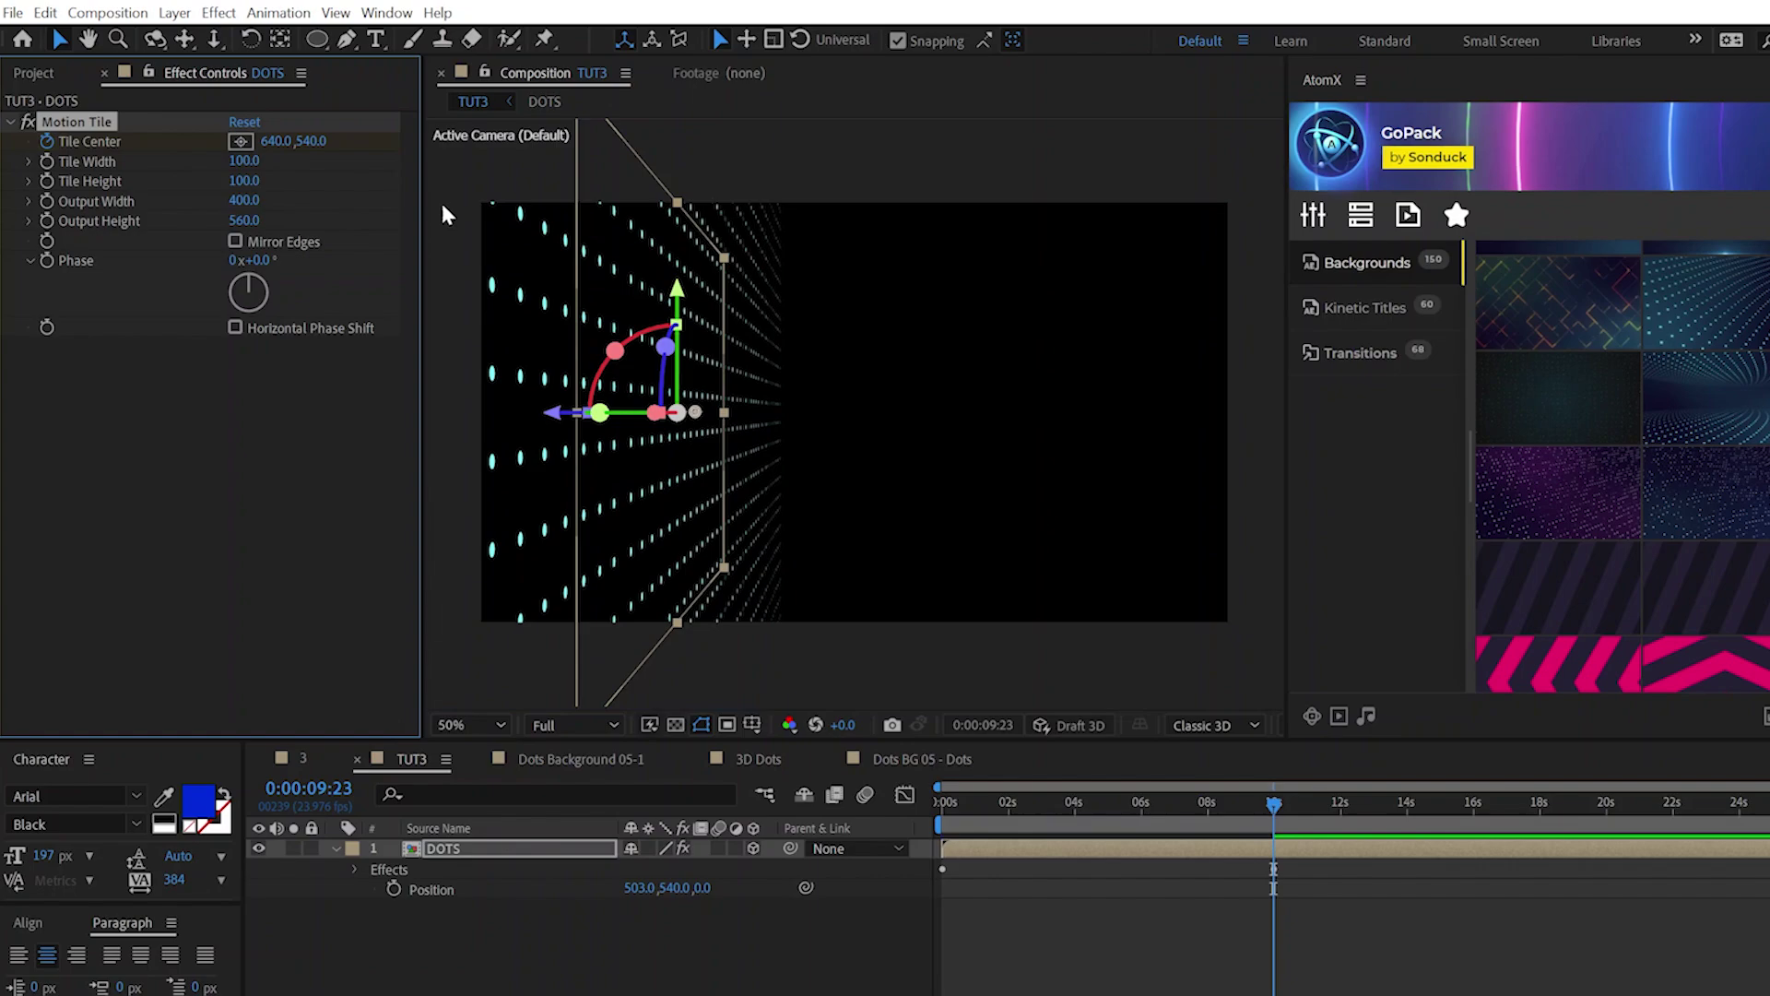
- Add Optics Compensation with a 45.5 field of view and rotate DOTS 96° on Y
{"action": "left_click", "coordinate": [216, 14]}
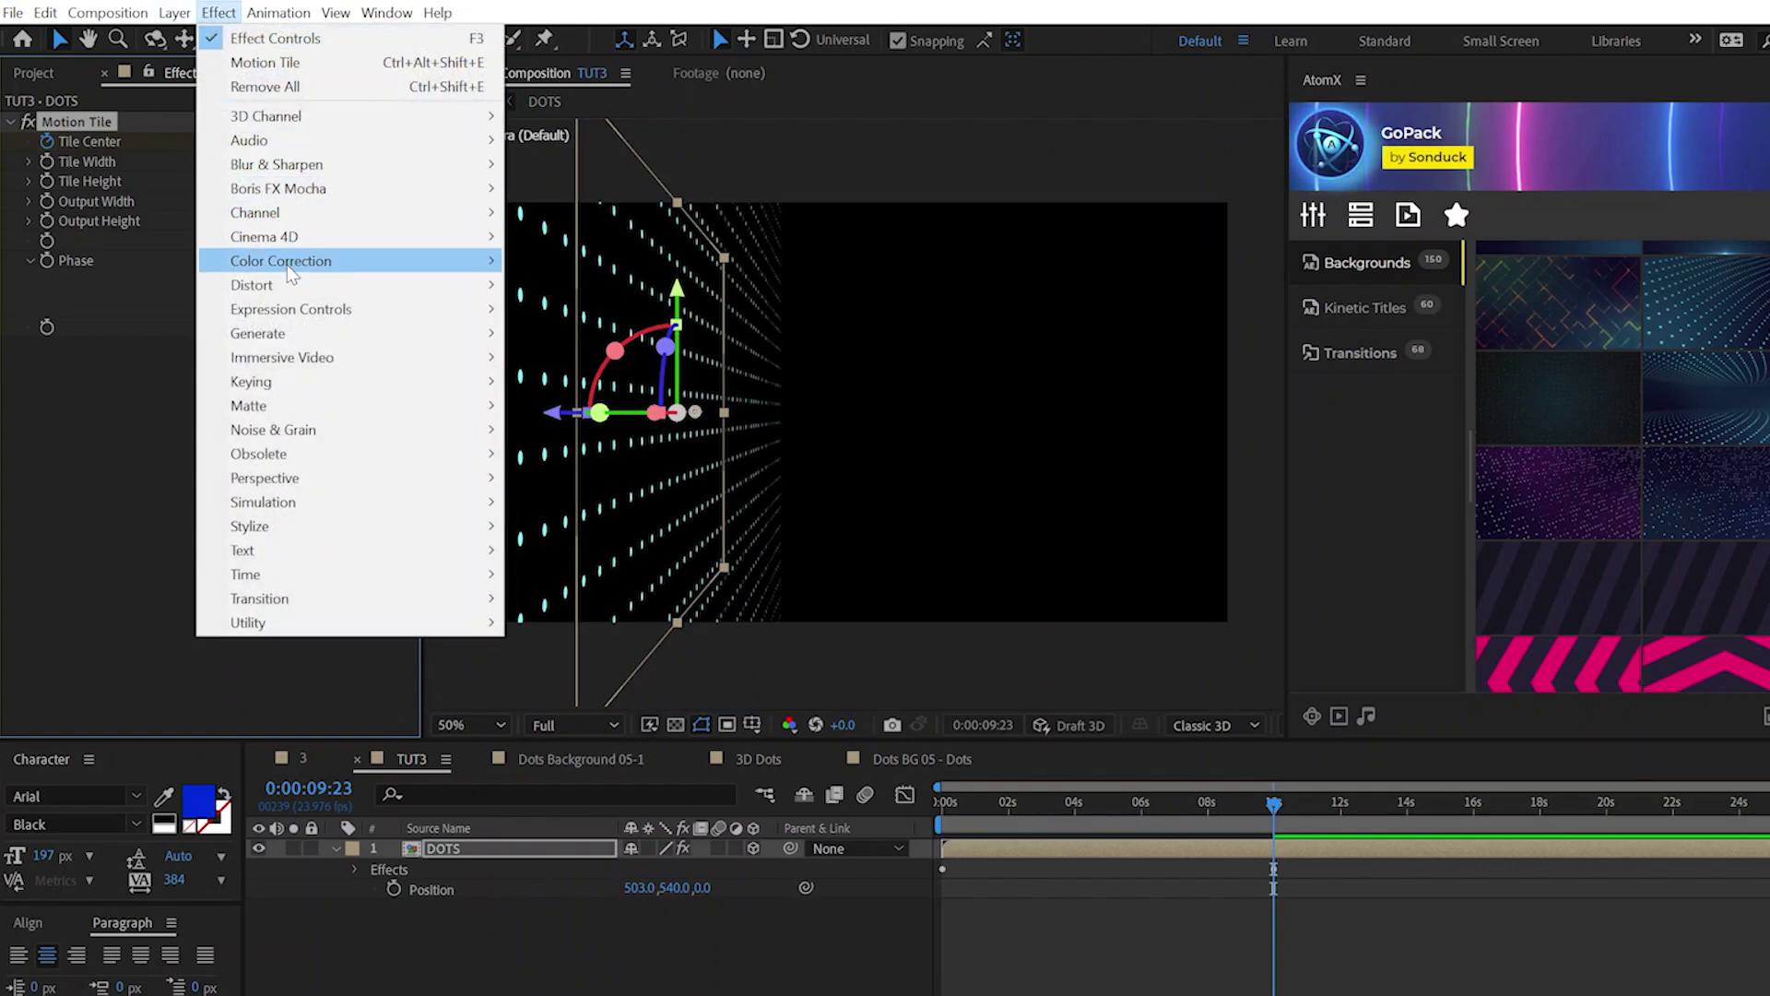
{"action": "mouse_move", "coordinate": [289, 285]}
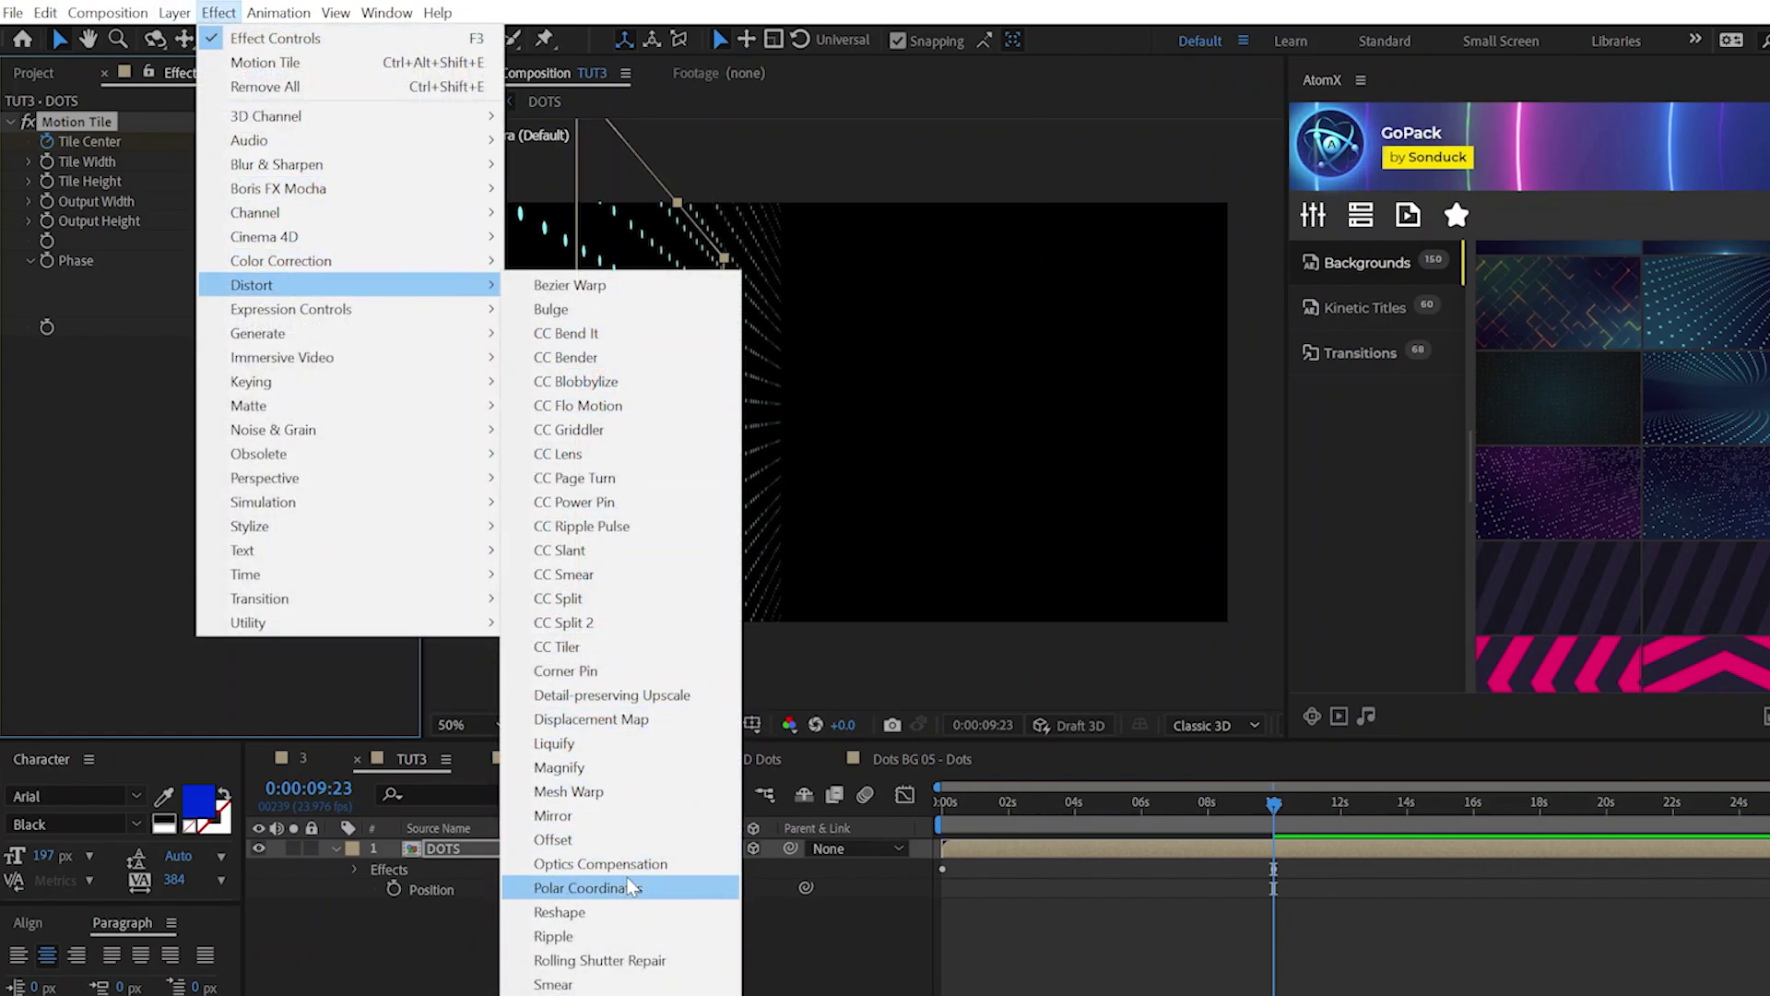
{"action": "left_click", "coordinate": [618, 867]}
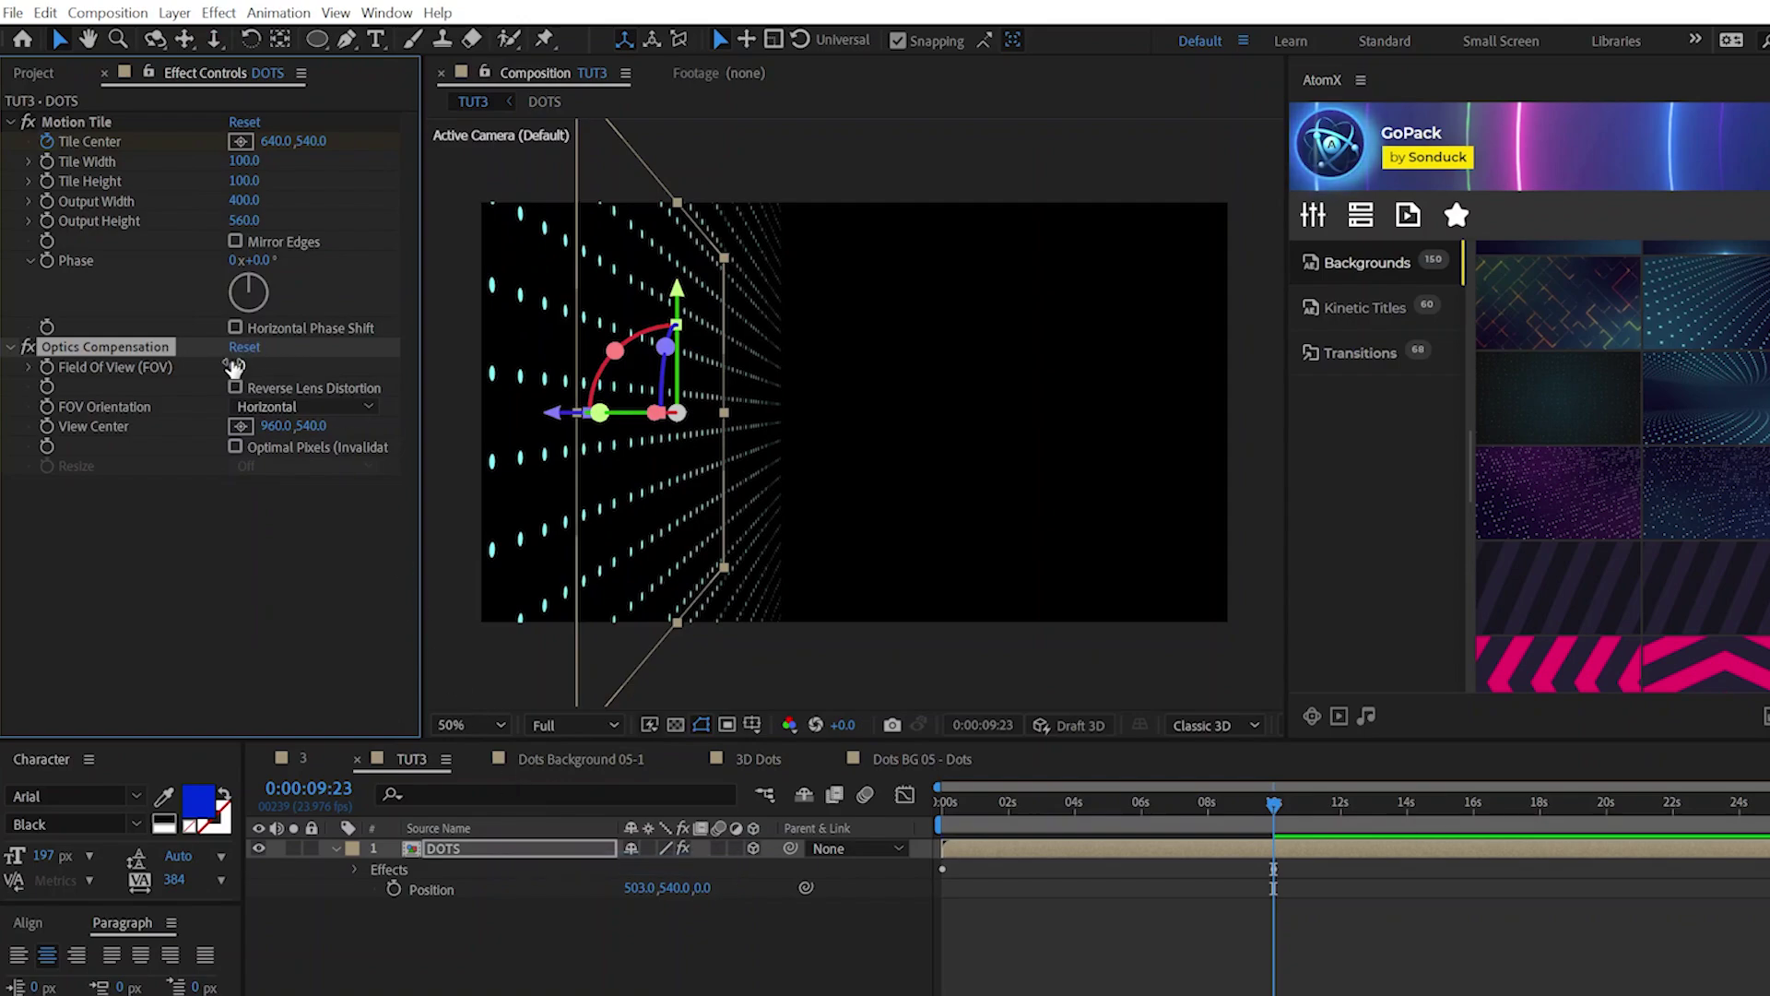
{"action": "left_click_drag", "start_coordinate": [647, 399], "coordinate": [990, 434]}
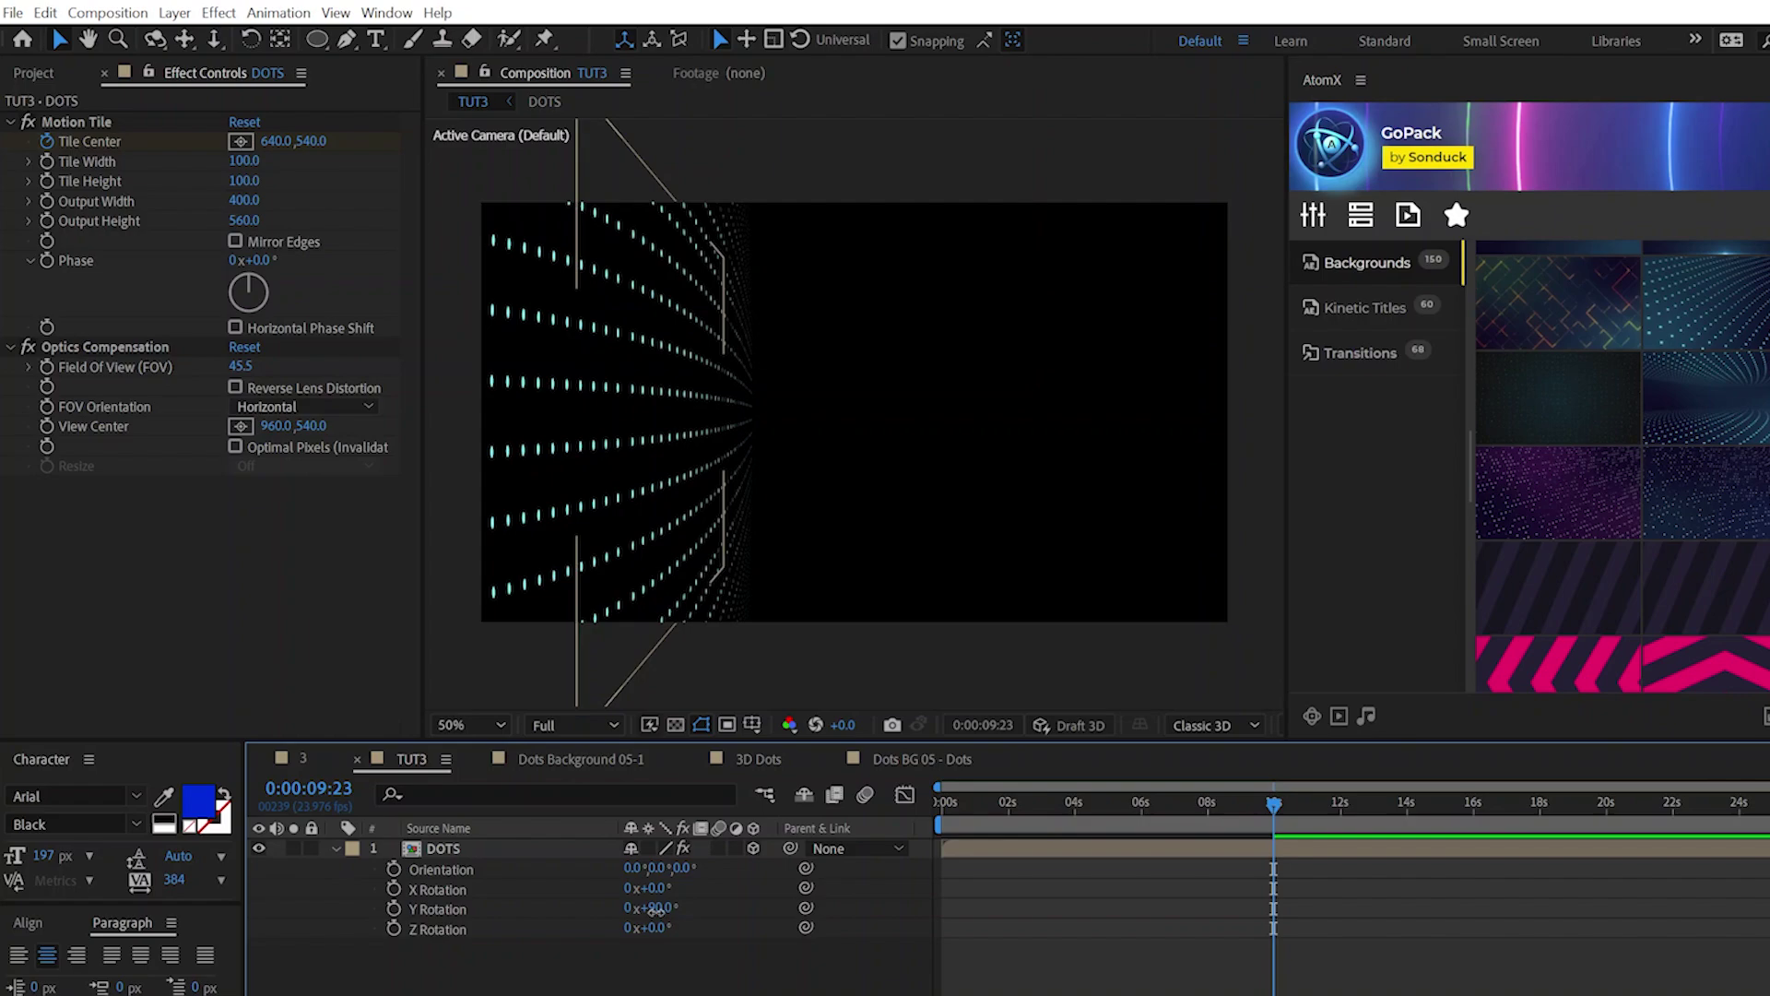
{"action": "left_click_drag", "start_coordinate": [654, 909], "coordinate": [657, 913]}
{"action": "left_click", "coordinate": [652, 973]}
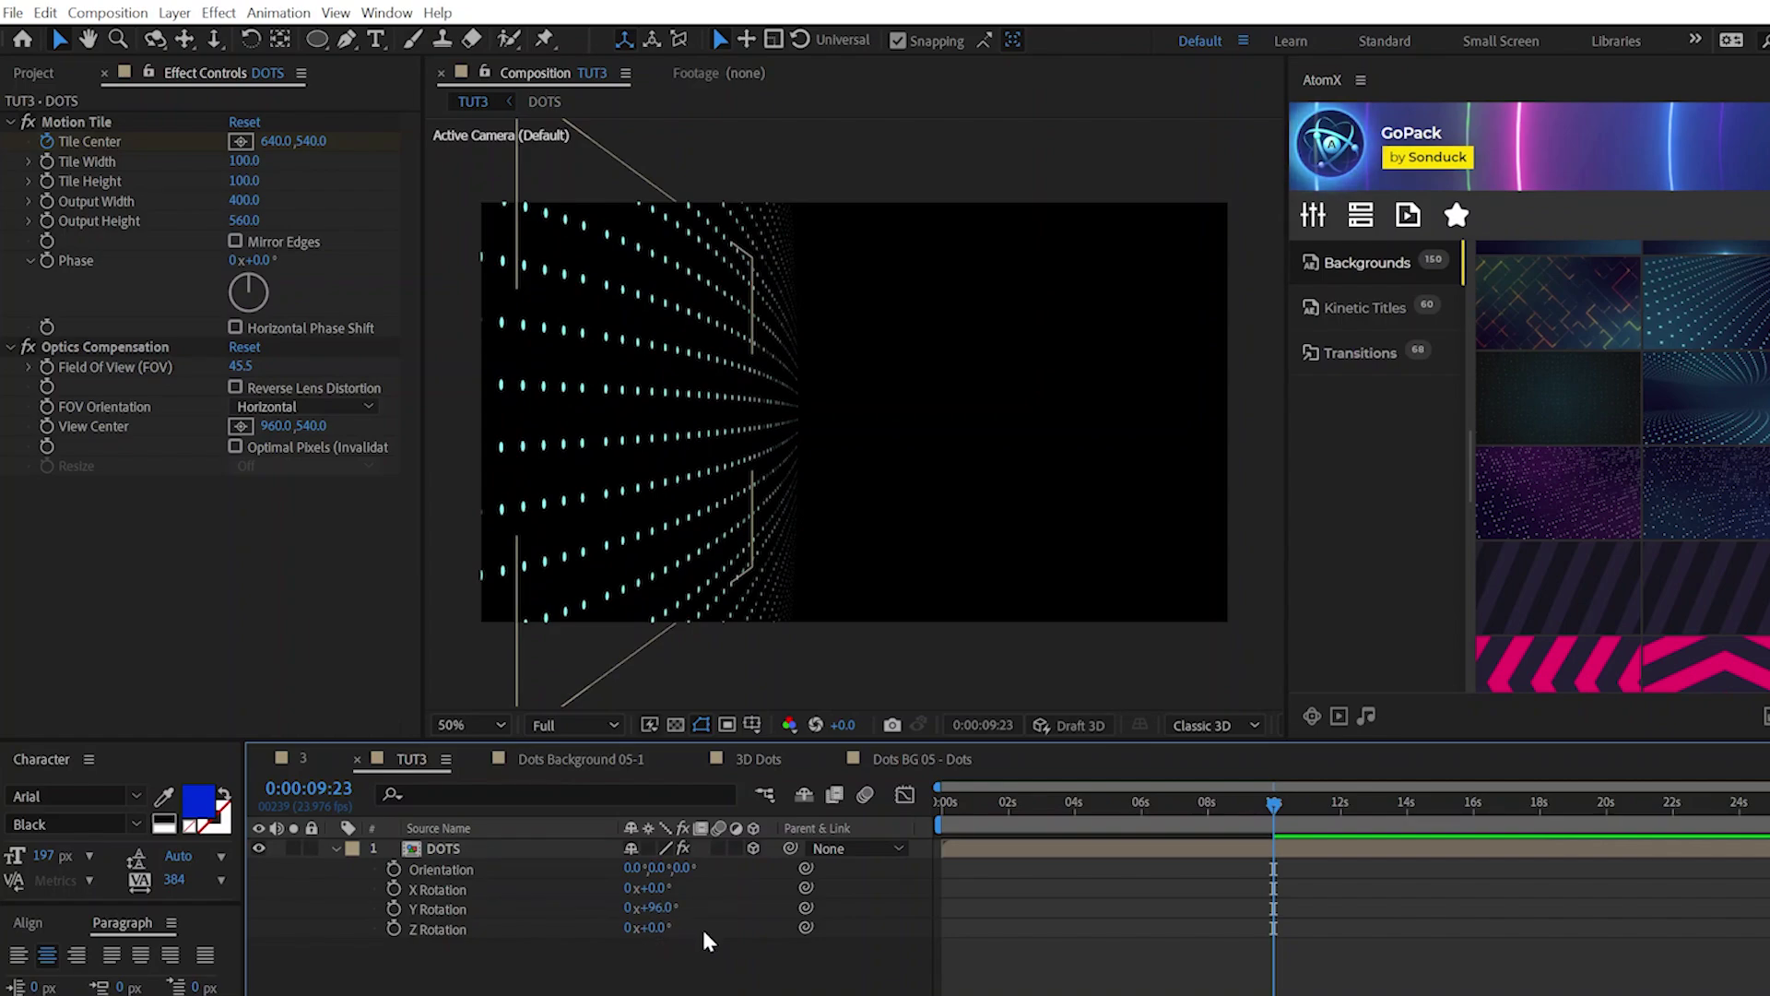
- Duplicate the DOTS layer, flip the copy horizontally, and move it to the right side
{"action": "left_click", "coordinate": [335, 849]}
{"action": "left_click", "coordinate": [461, 850]}
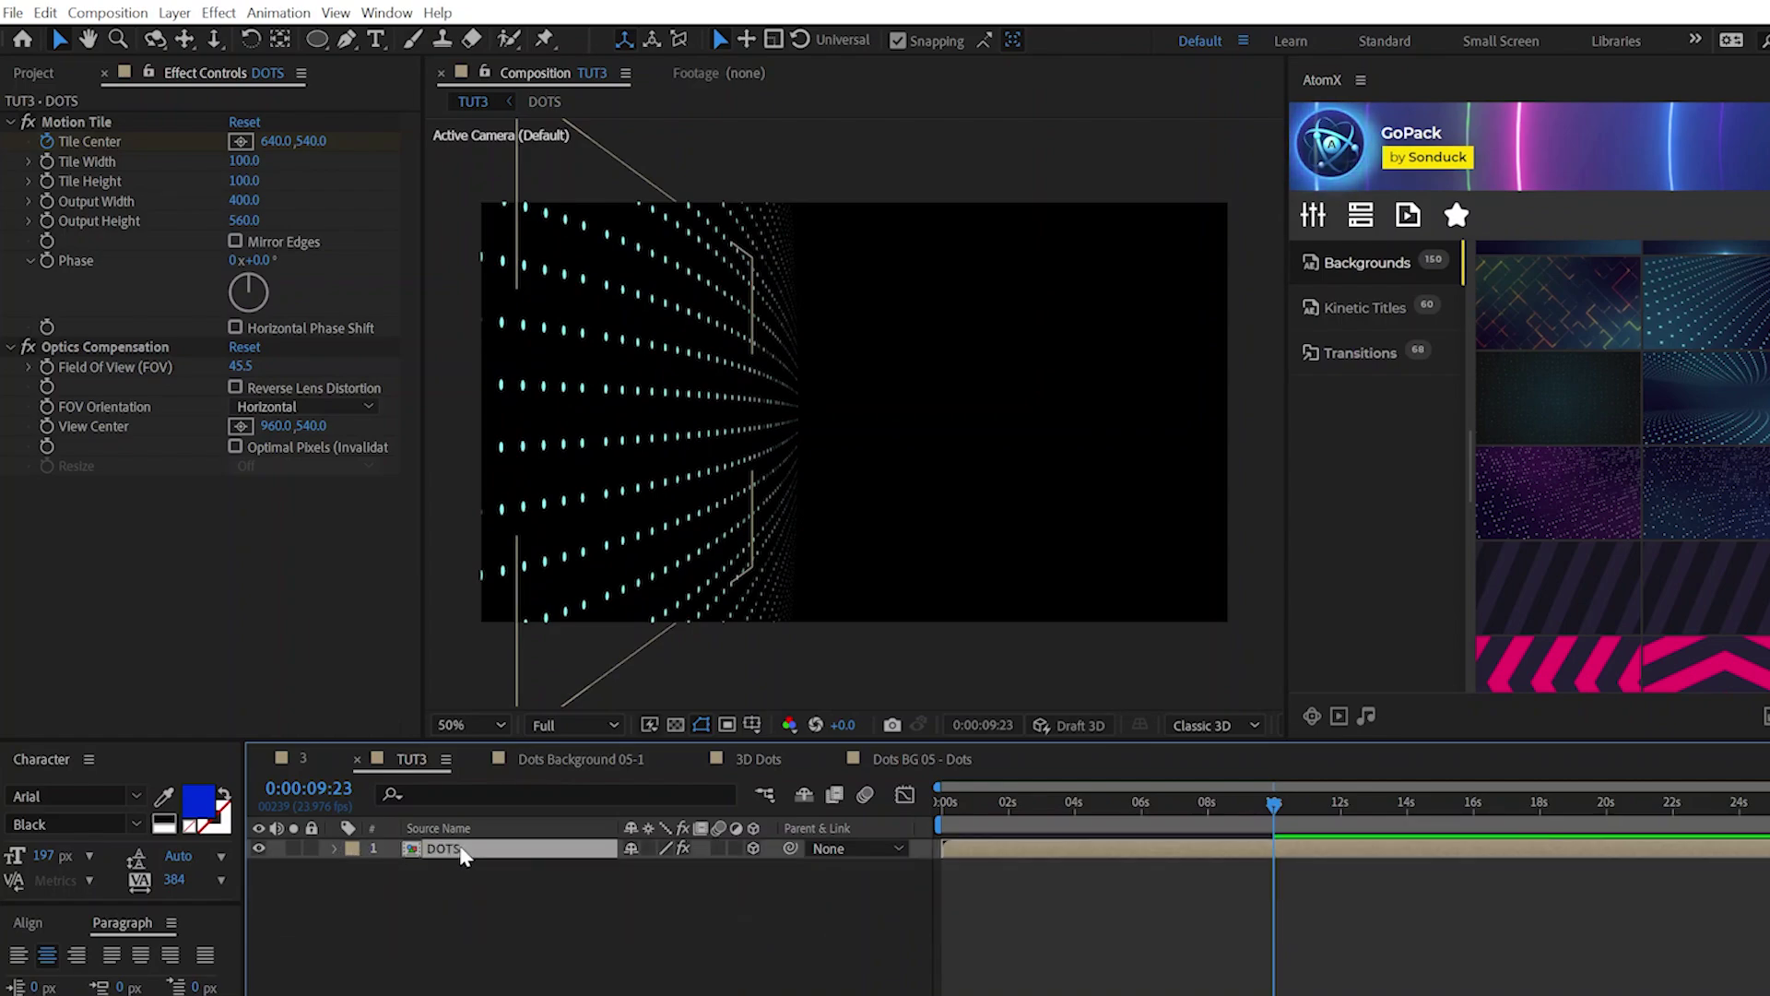
{"action": "key", "text": "ctrl+d"}
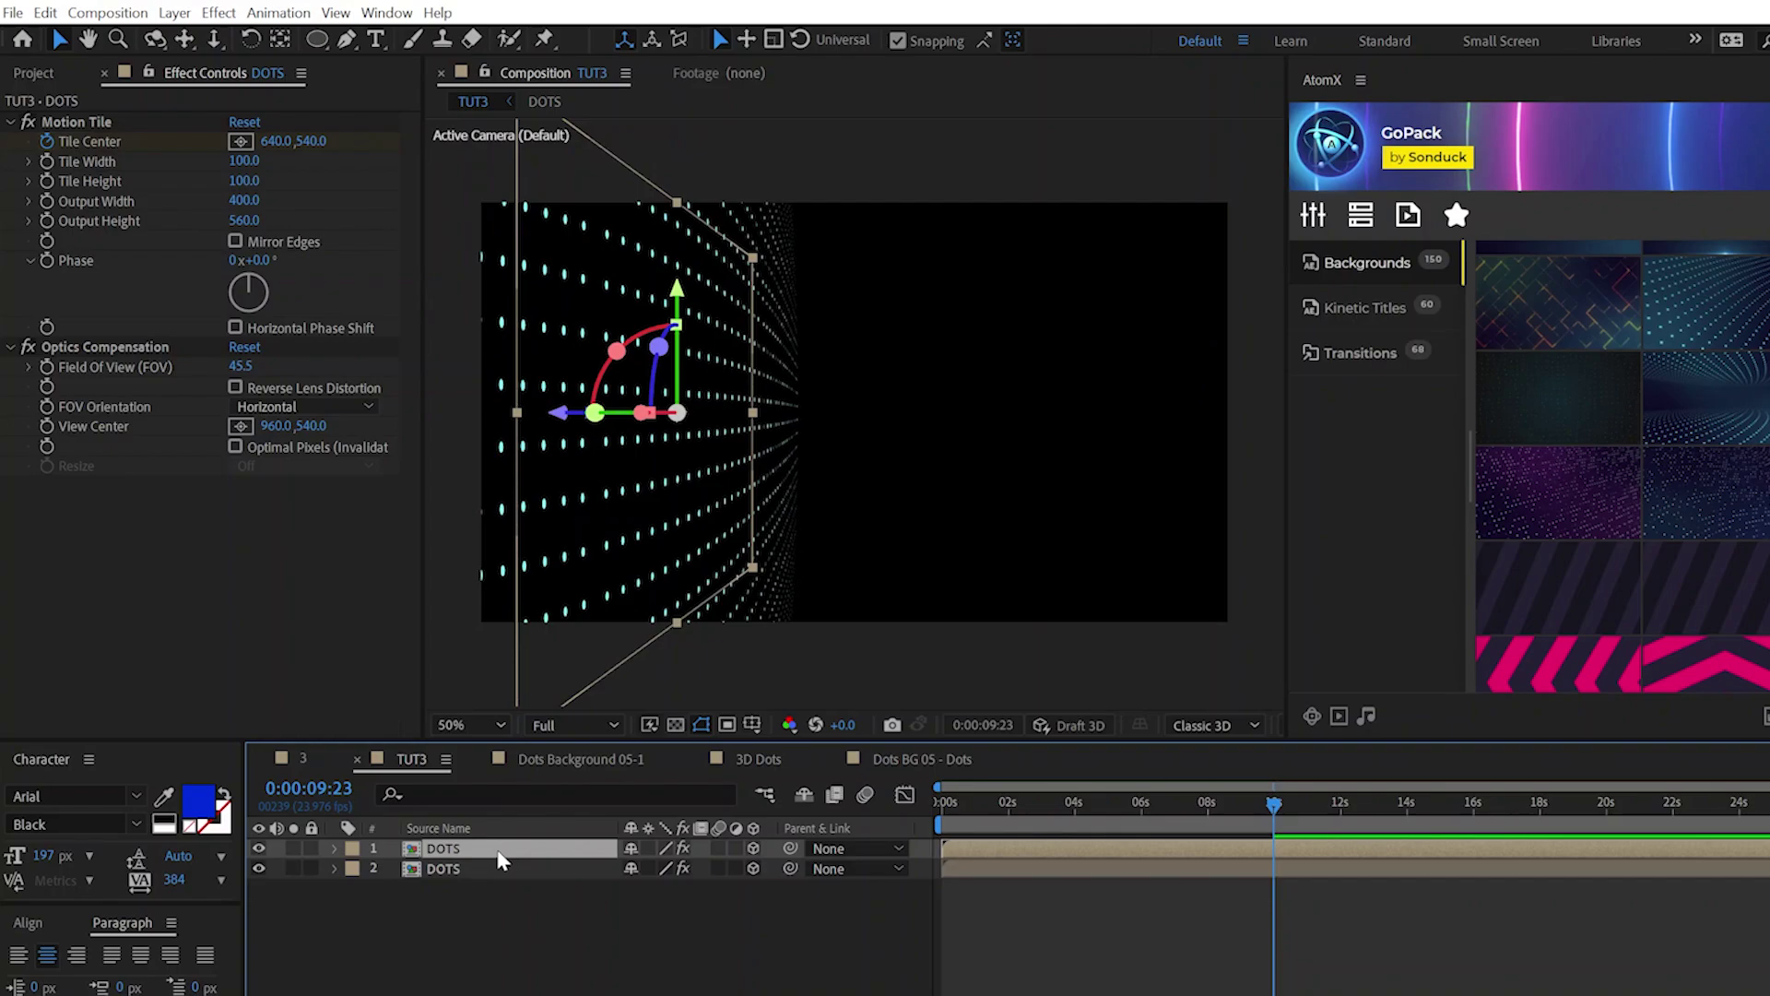
{"action": "key", "text": "p"}
{"action": "left_click", "coordinate": [175, 12]}
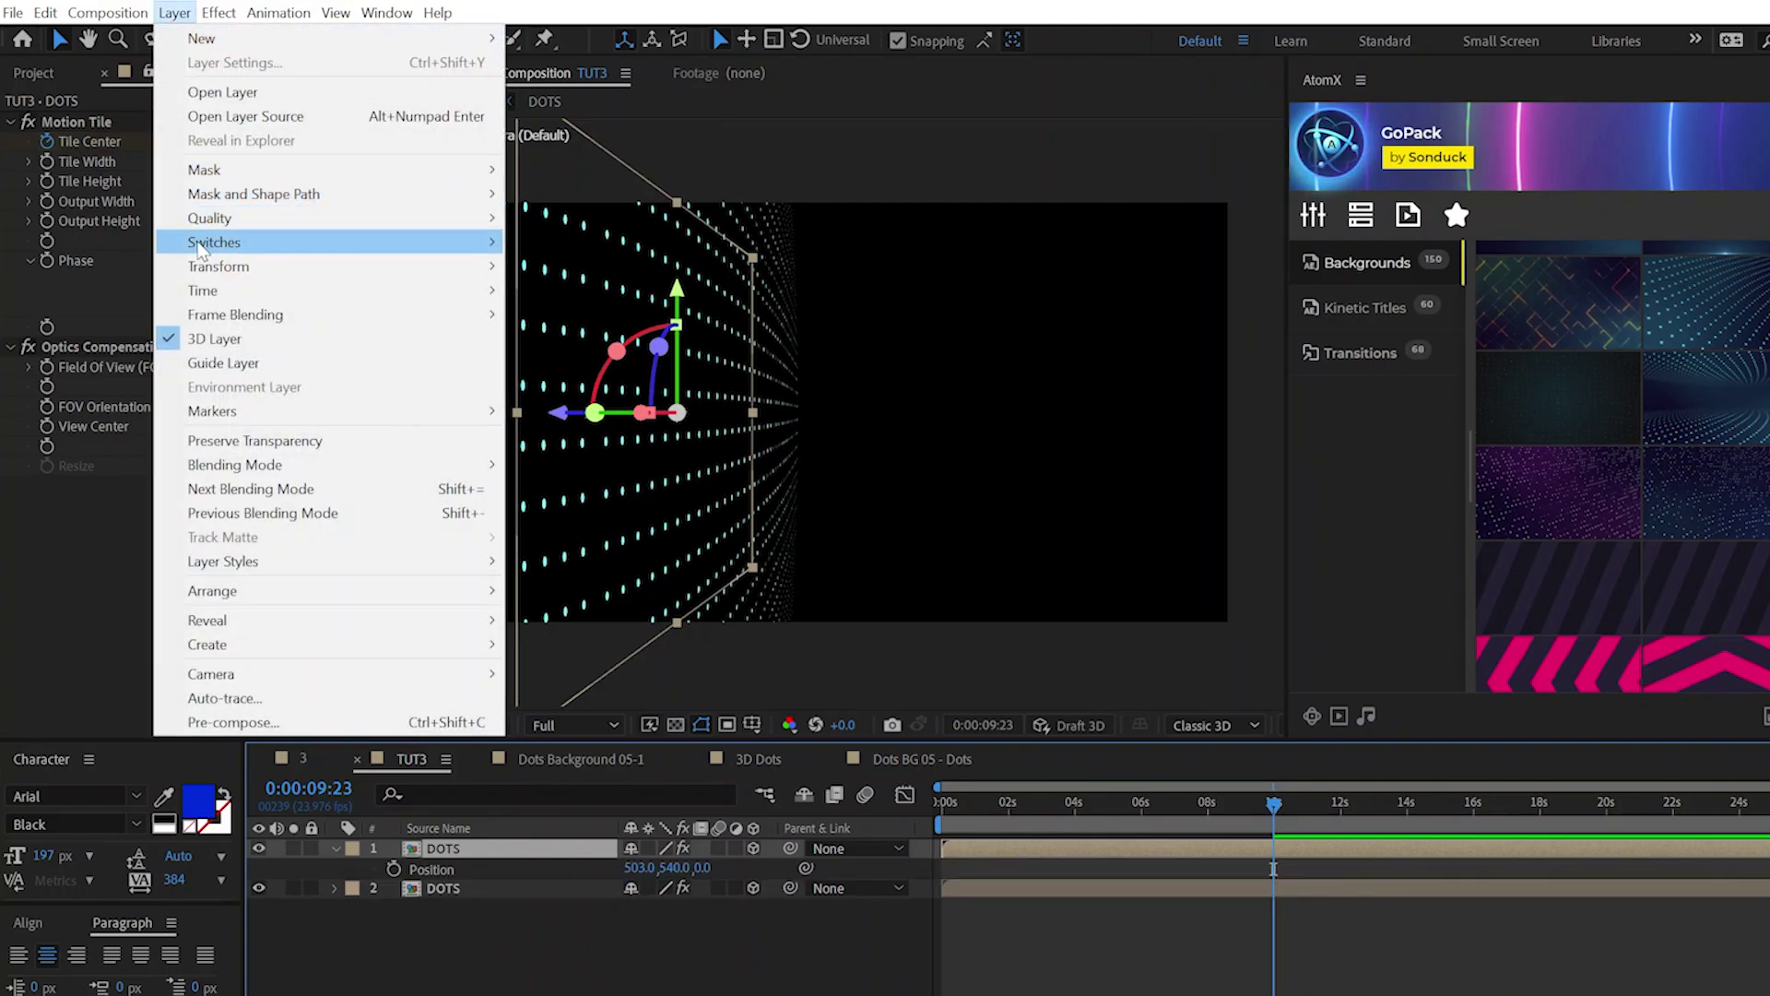
{"action": "mouse_move", "coordinate": [218, 268]}
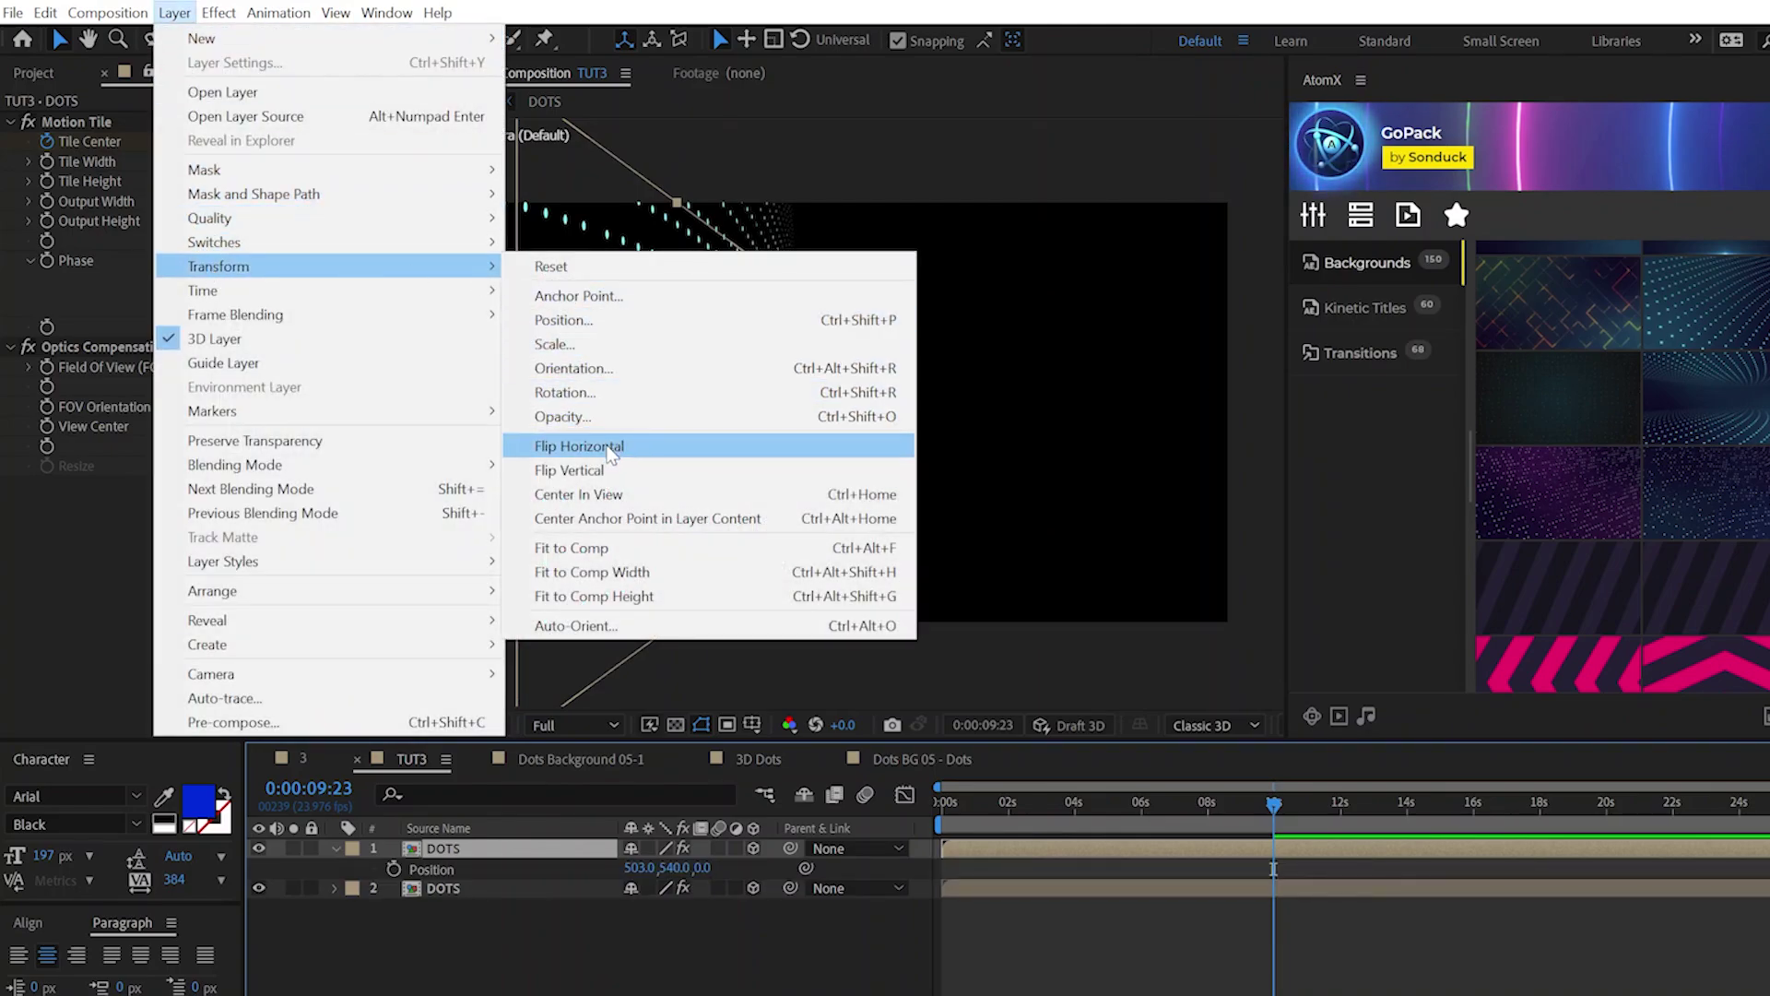
{"action": "left_click", "coordinate": [579, 446]}
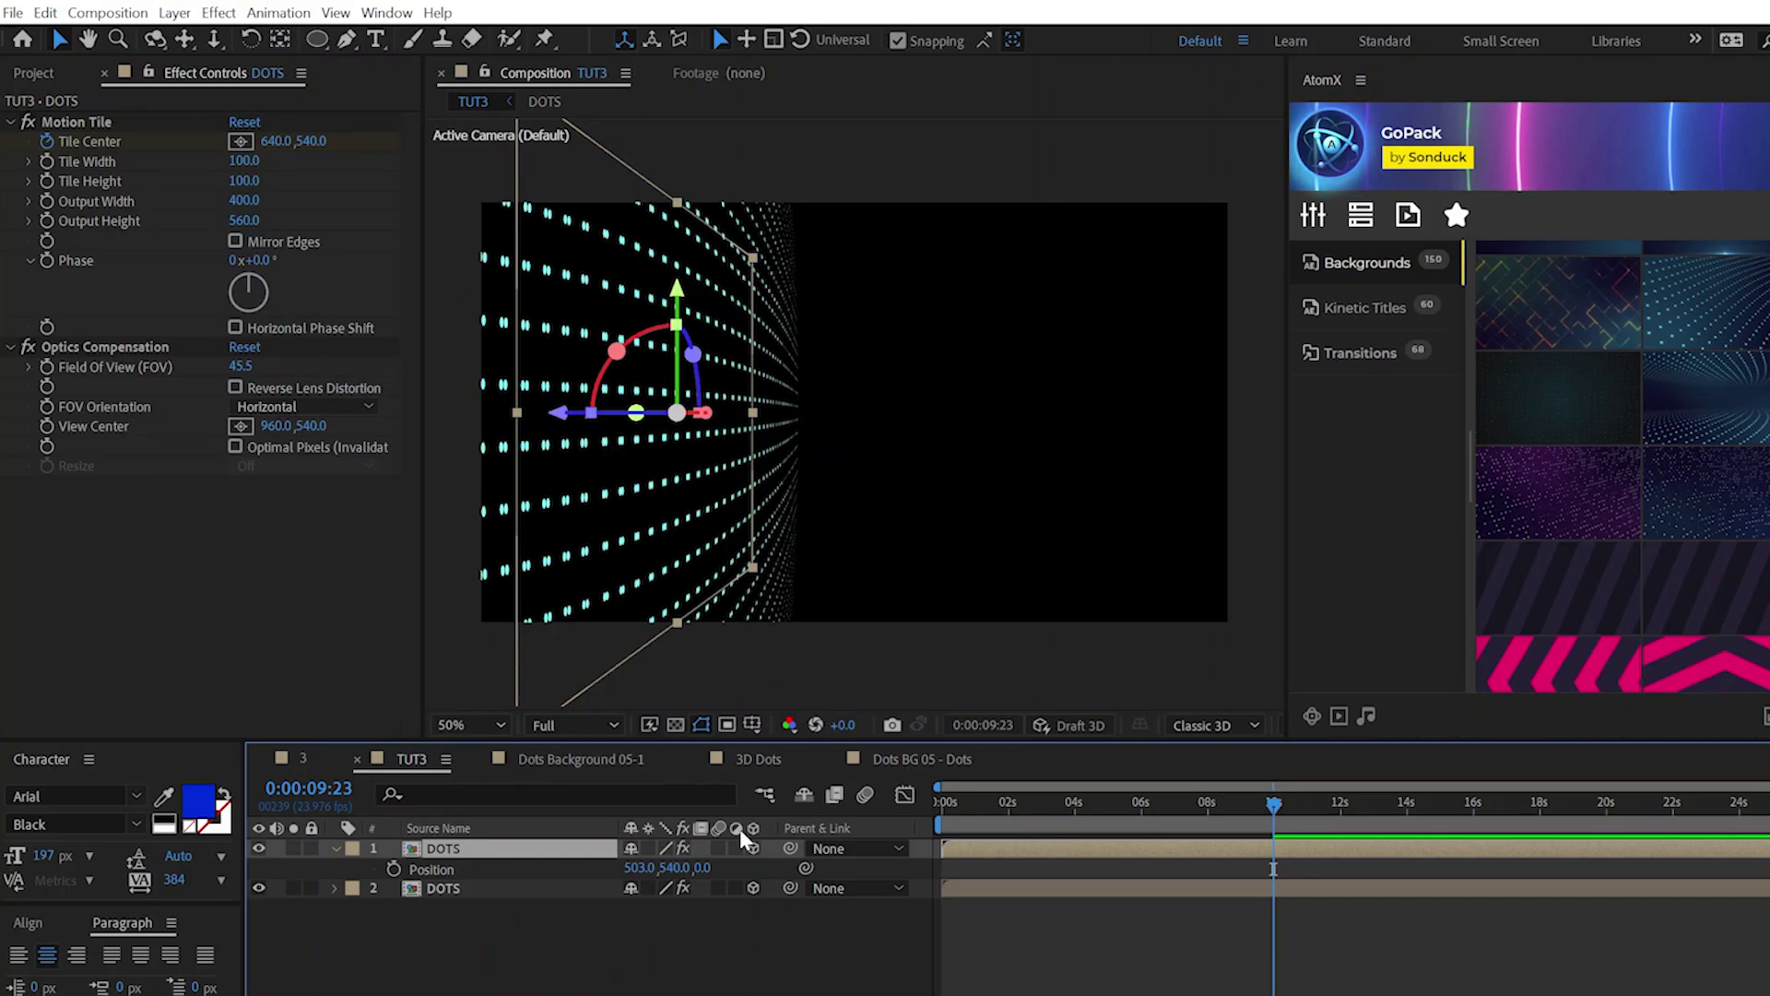
{"action": "left_click_drag", "start_coordinate": [641, 867], "coordinate": [1171, 858]}
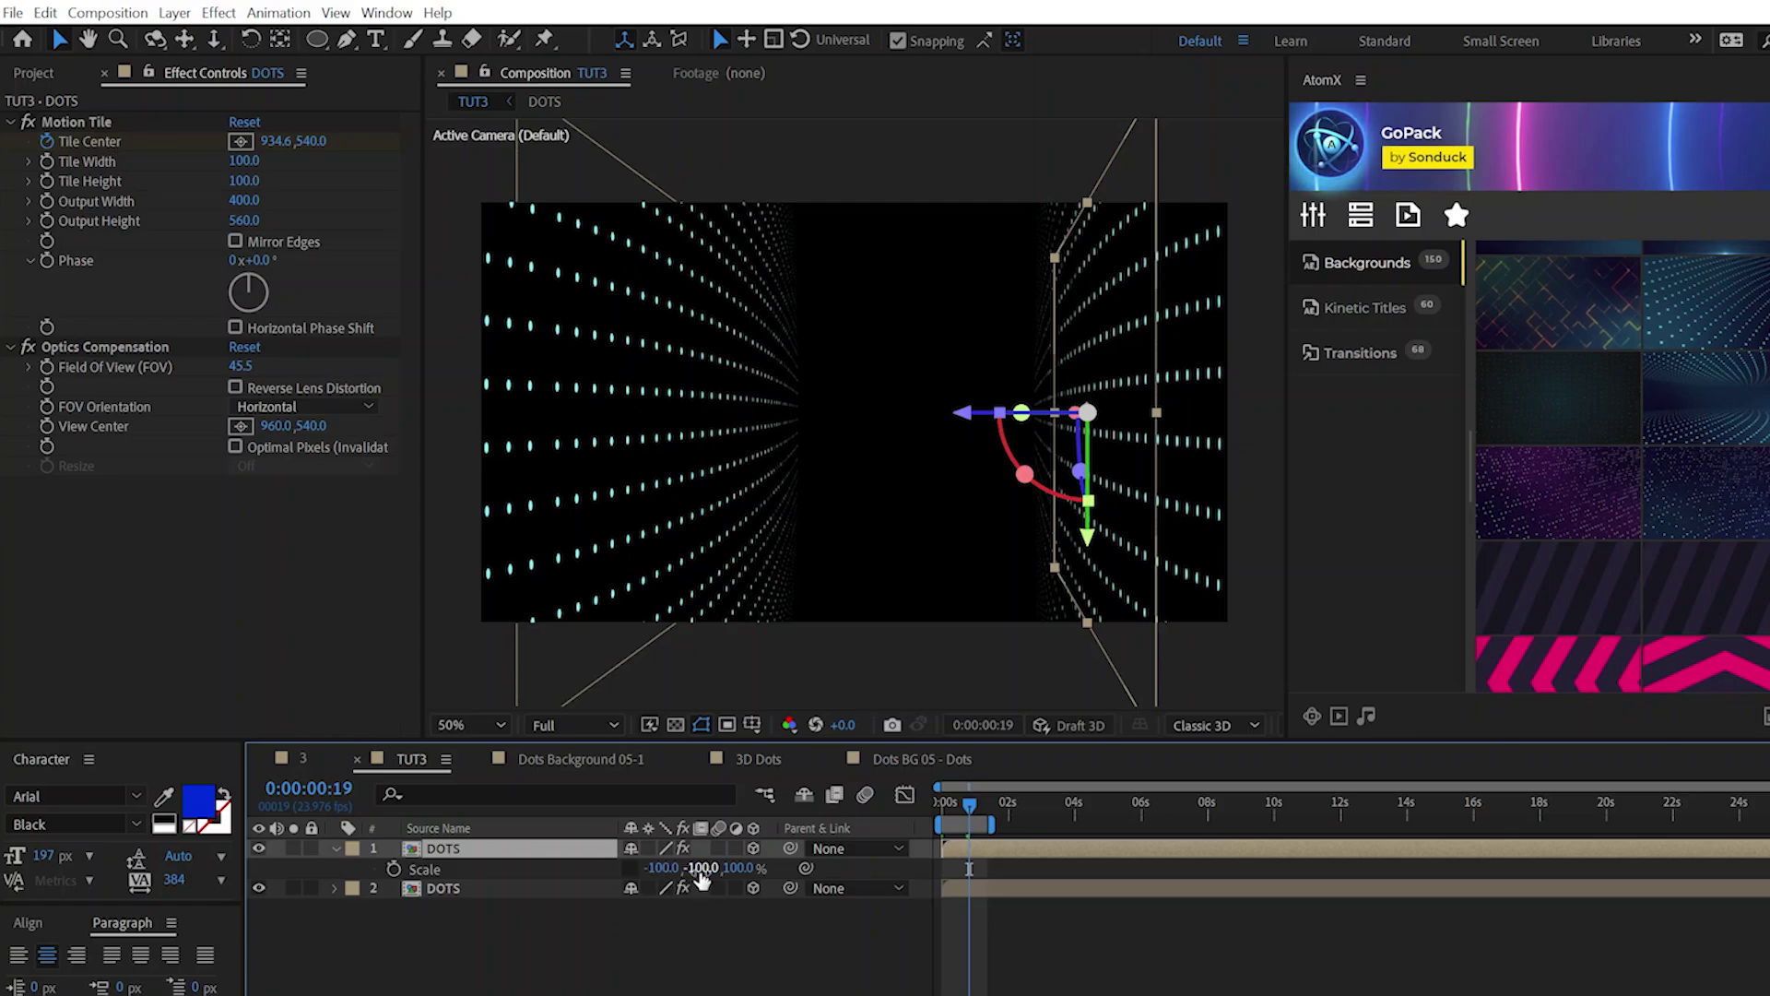
- Paste the purple gradient background and add an adjustment layer with Camera Lens Blur radius 20
{"action": "left_click", "coordinate": [335, 849]}
{"action": "key", "text": "ctrl+z"}
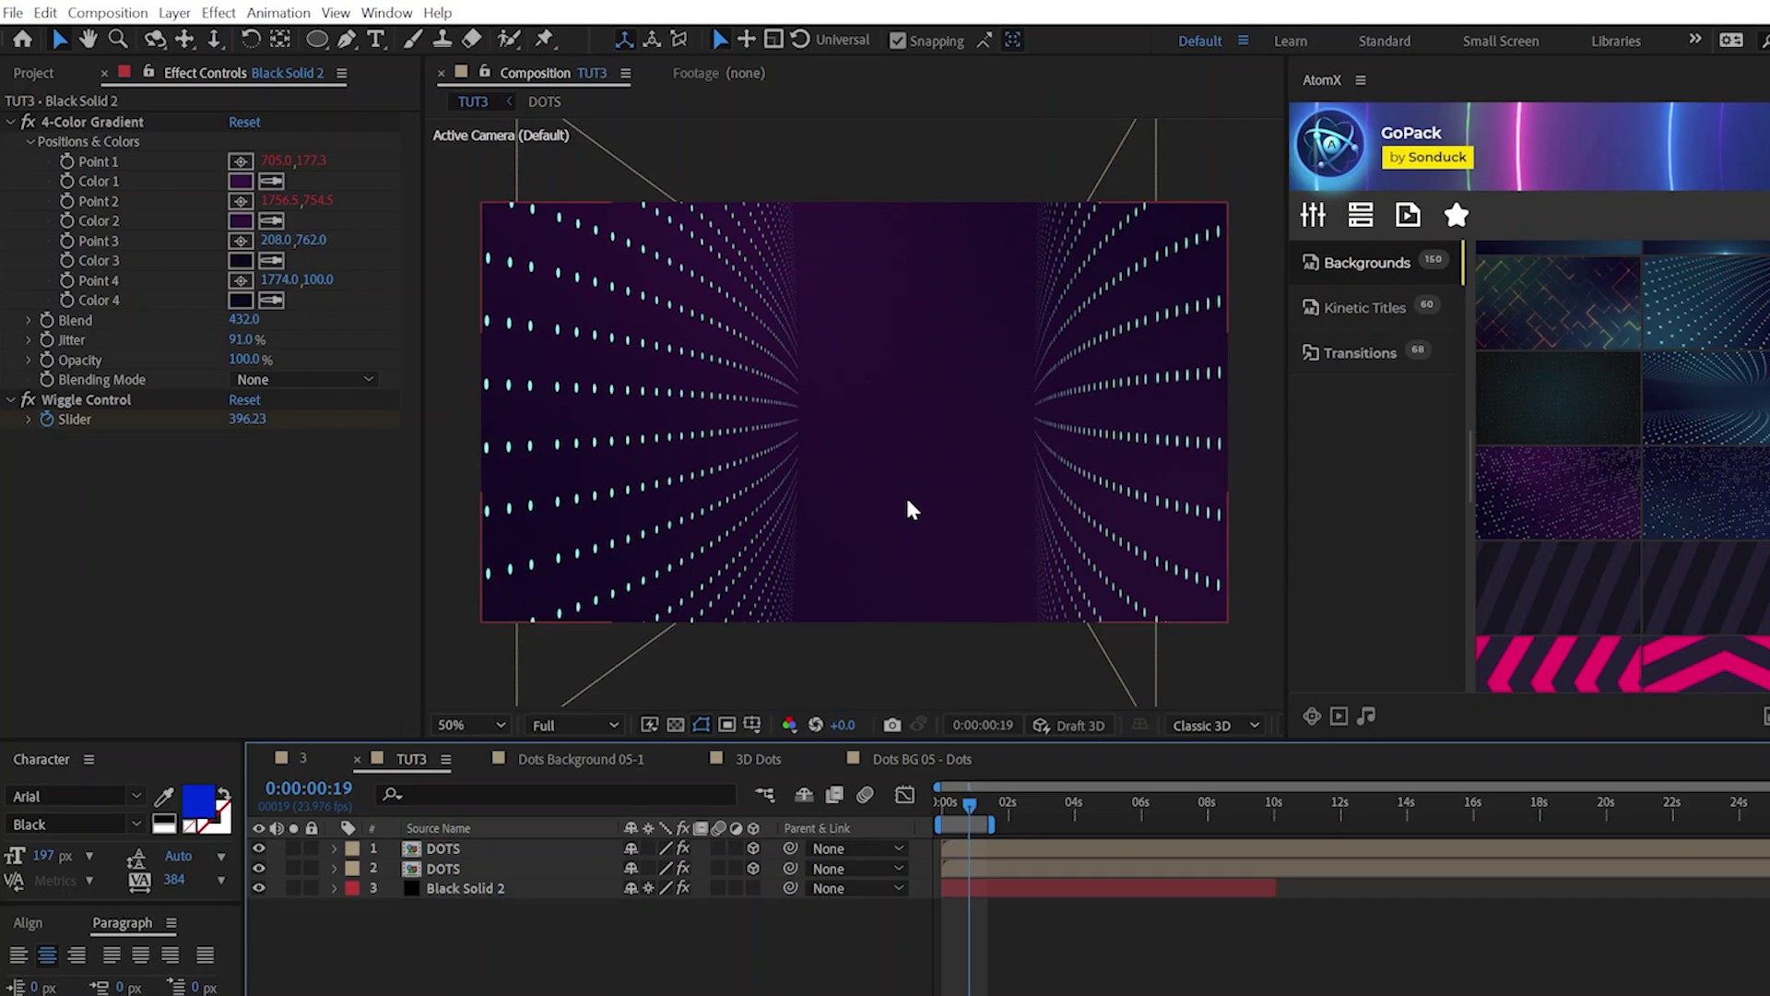
{"action": "key", "text": "ctrl+alt+y"}
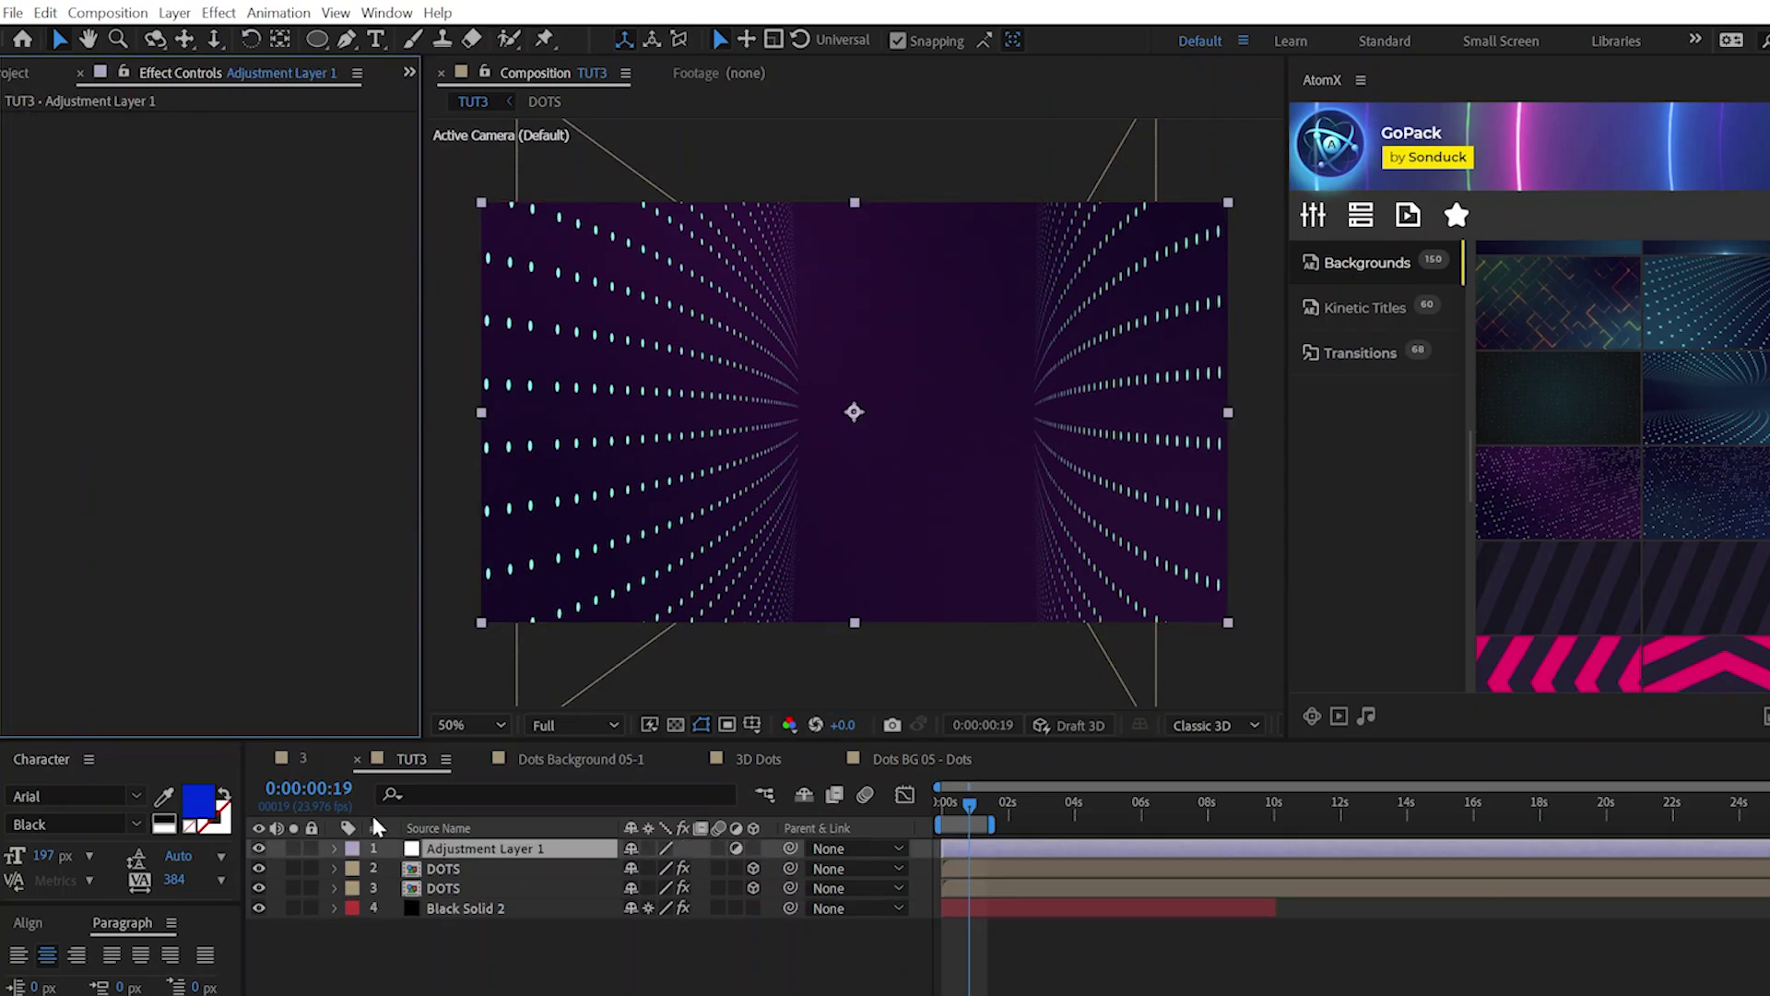
{"action": "left_click", "coordinate": [218, 12]}
{"action": "mouse_move", "coordinate": [276, 164]}
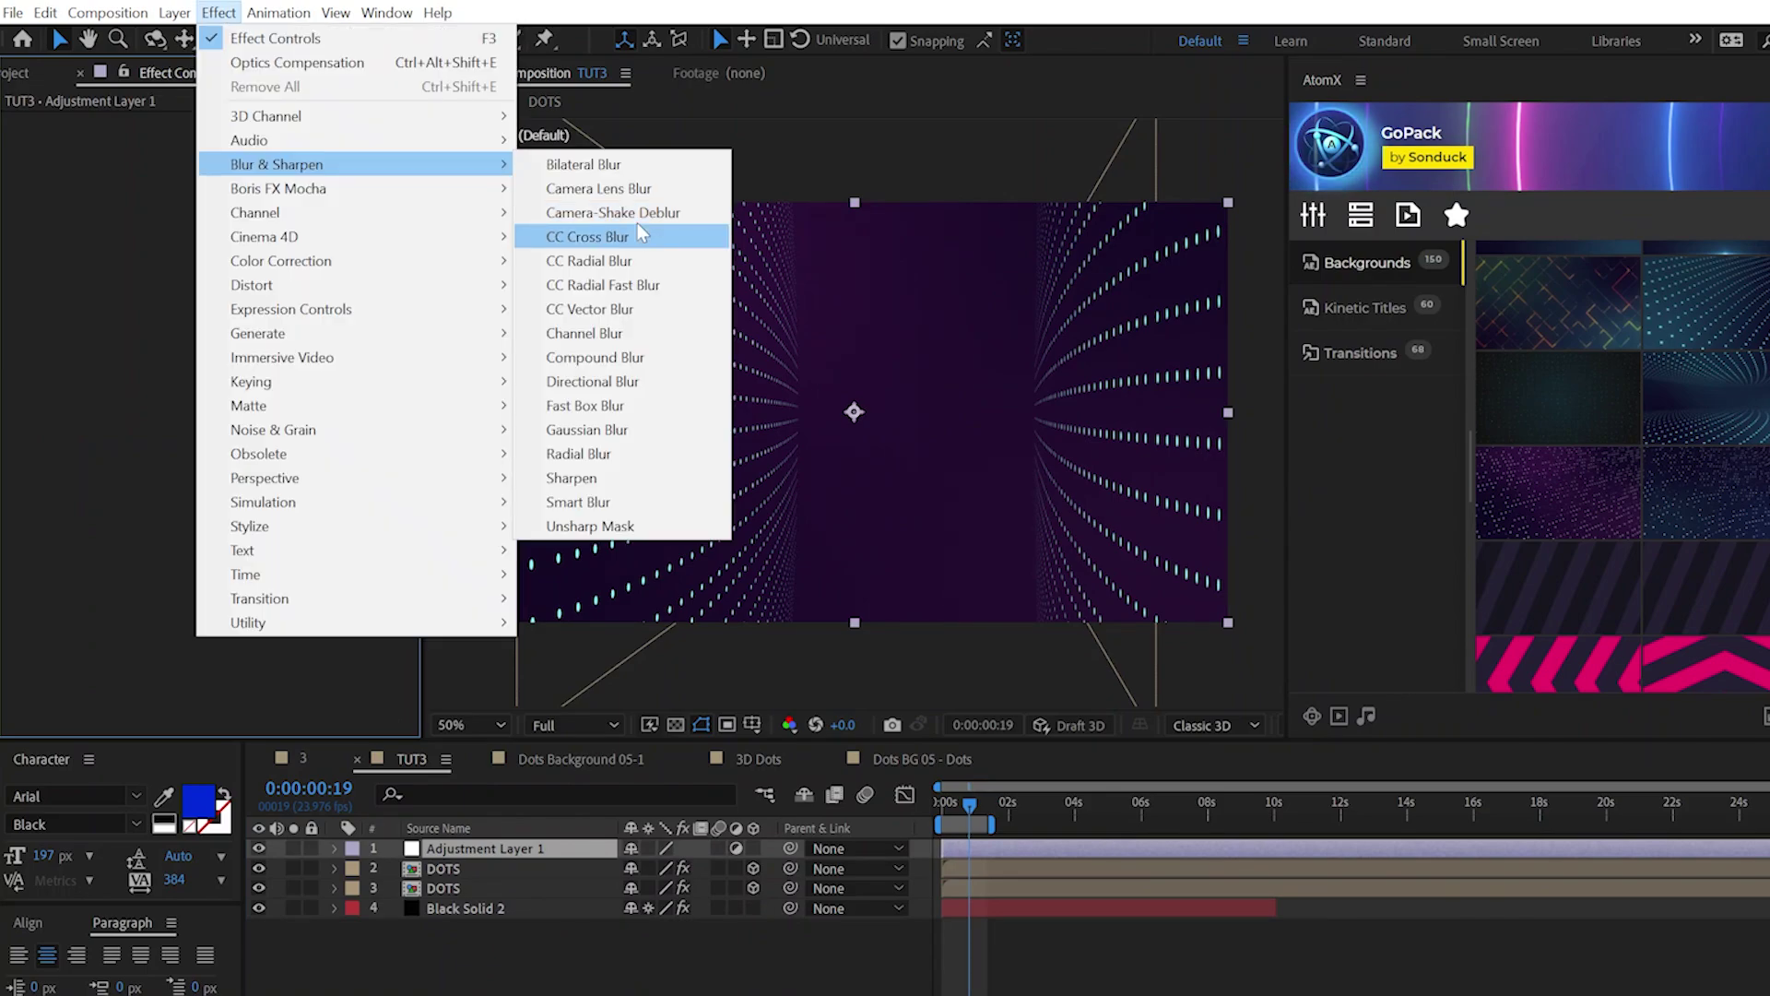
{"action": "left_click", "coordinate": [623, 190]}
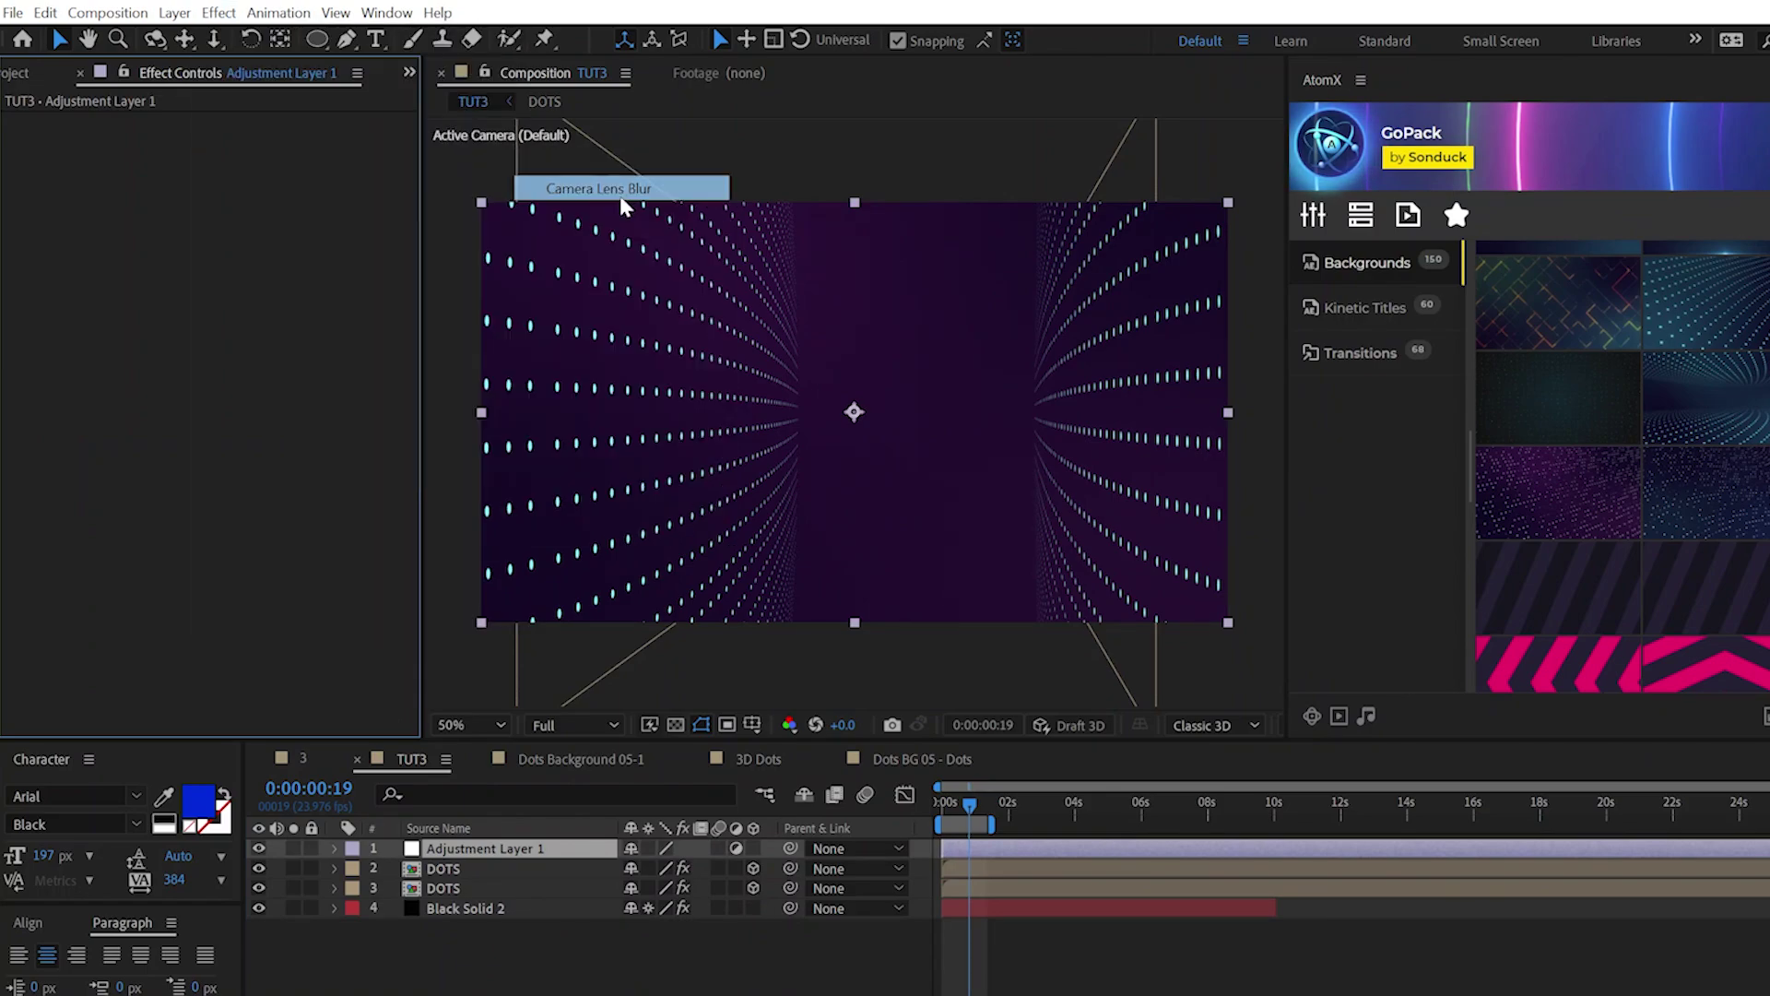
{"action": "left_click_drag", "start_coordinate": [329, 145], "coordinate": [288, 146]}
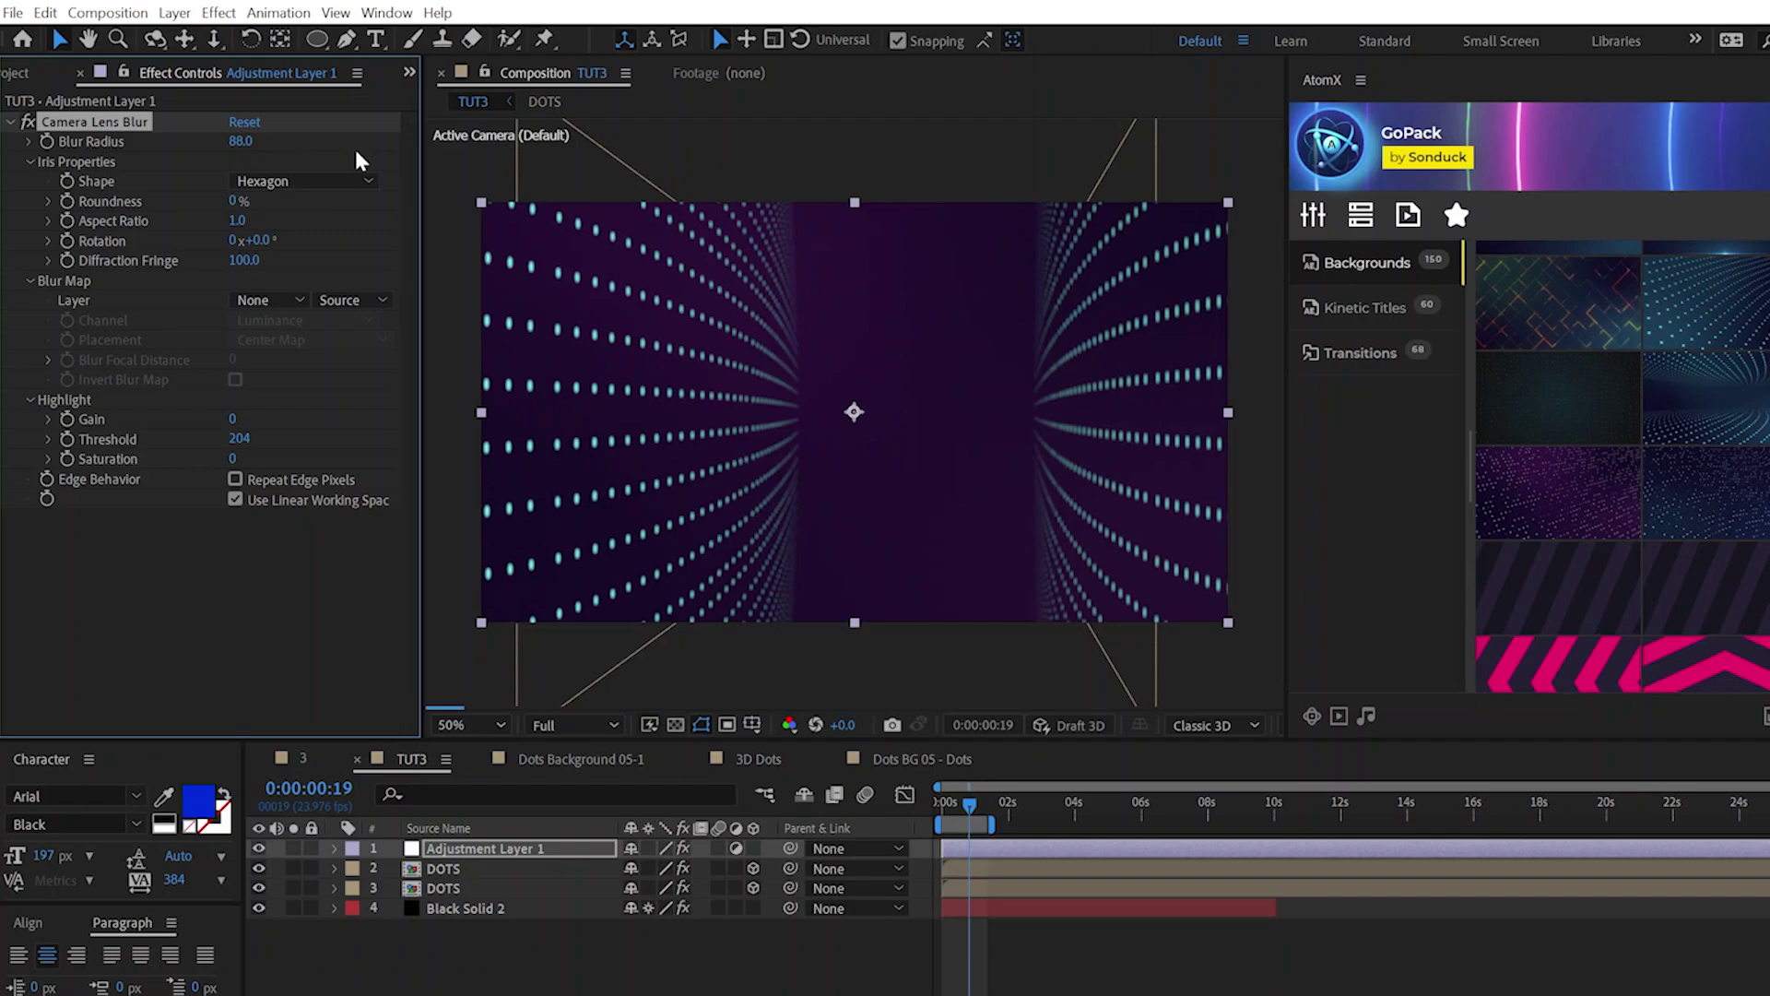
- Limit the blur to a rectangle mask over the tunnel centre feathered 106 pixels; add a second adjustment layer
{"action": "left_click_drag", "start_coordinate": [316, 38], "coordinate": [401, 43]}
{"action": "key", "text": "comma"}
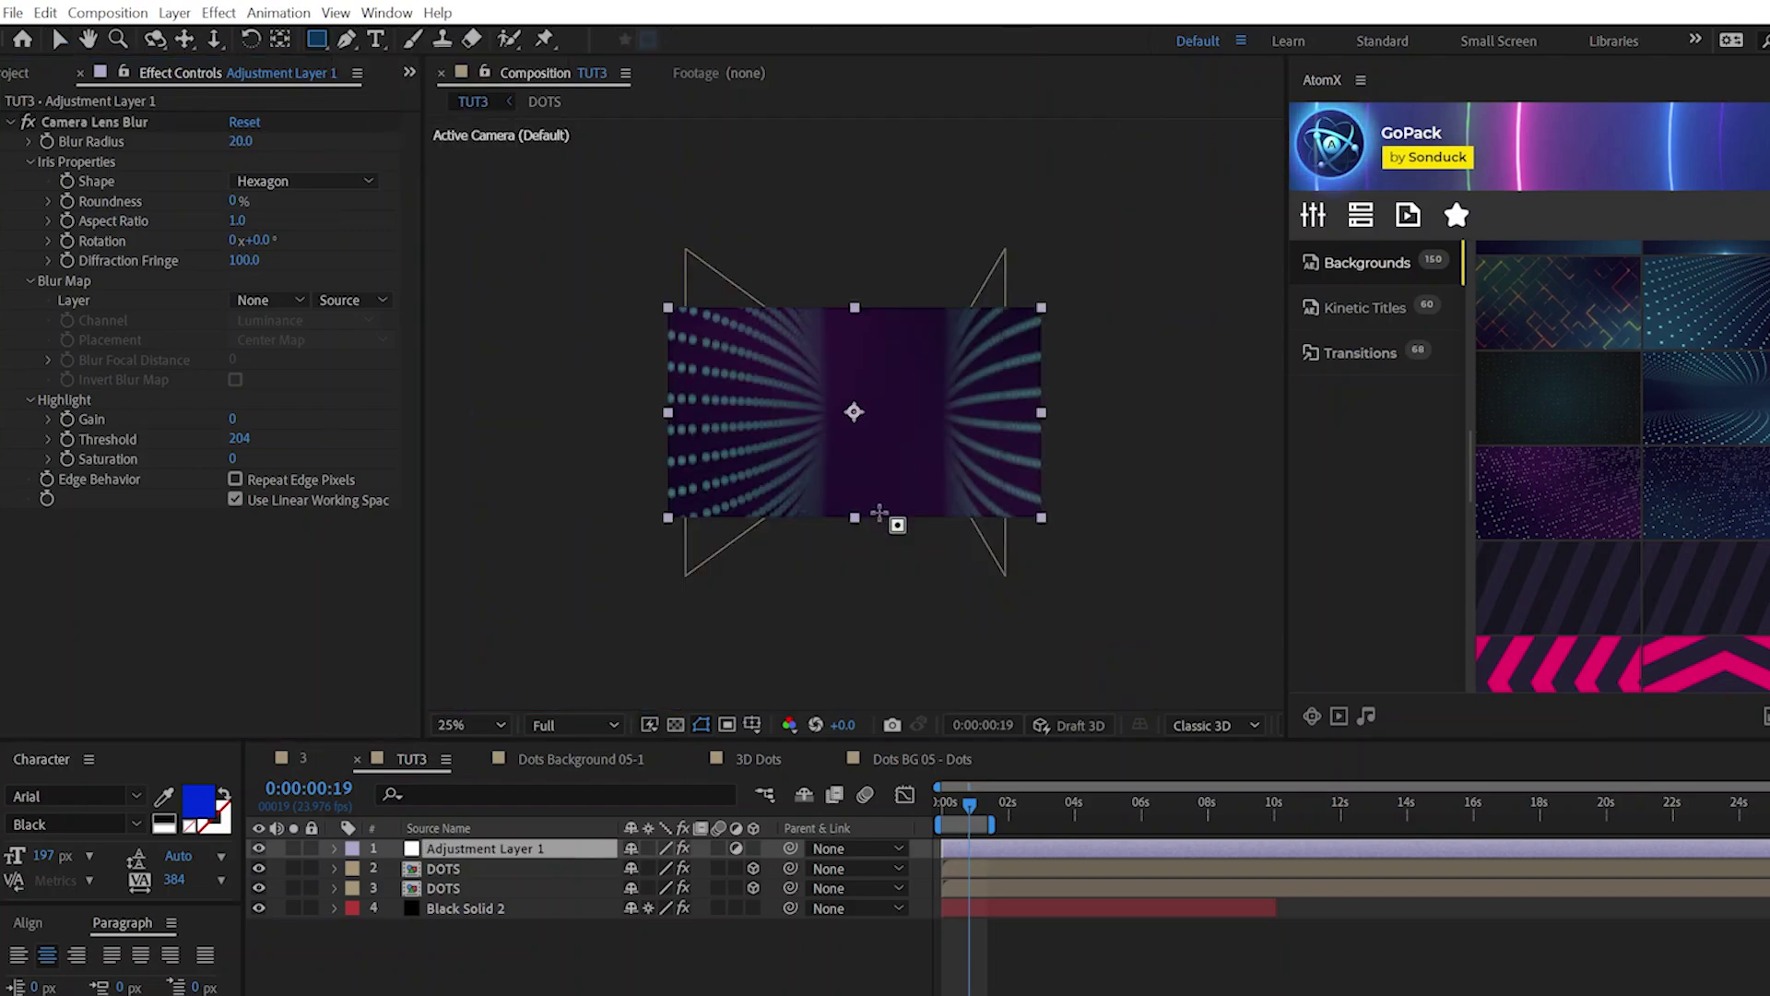
{"action": "left_click_drag", "start_coordinate": [753, 600], "coordinate": [996, 216]}
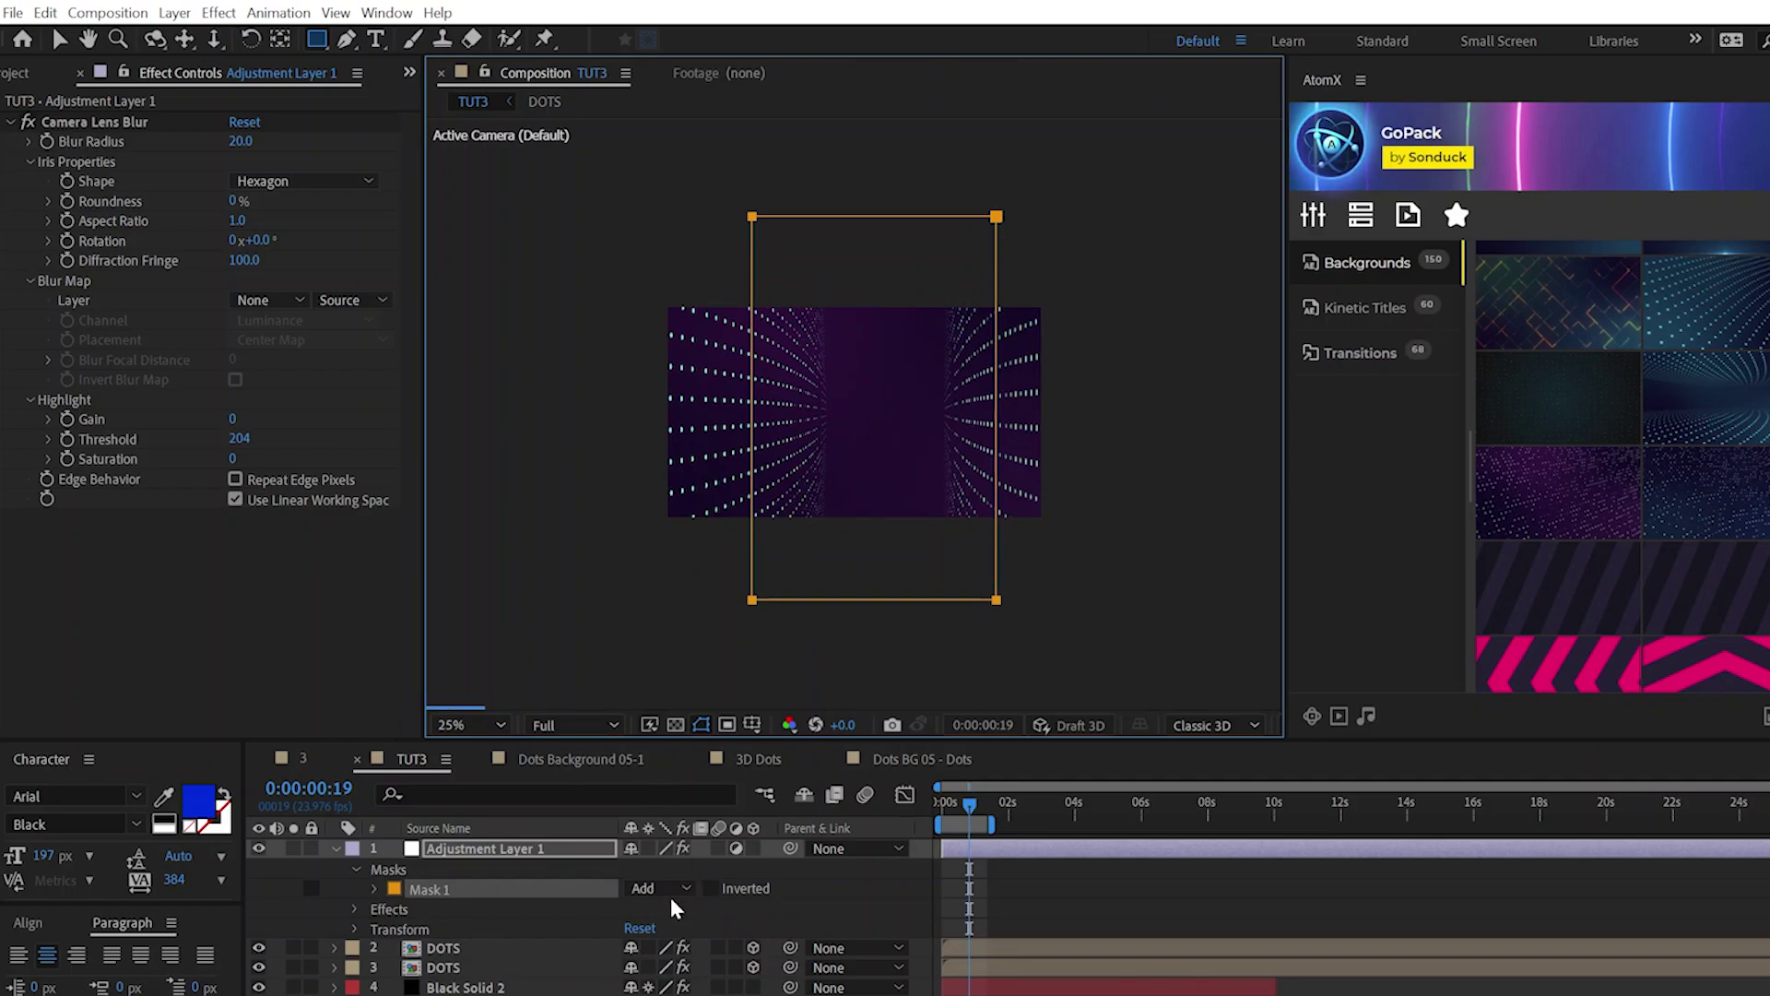
{"action": "key", "text": "f"}
{"action": "left_click_drag", "start_coordinate": [655, 887], "coordinate": [752, 887]}
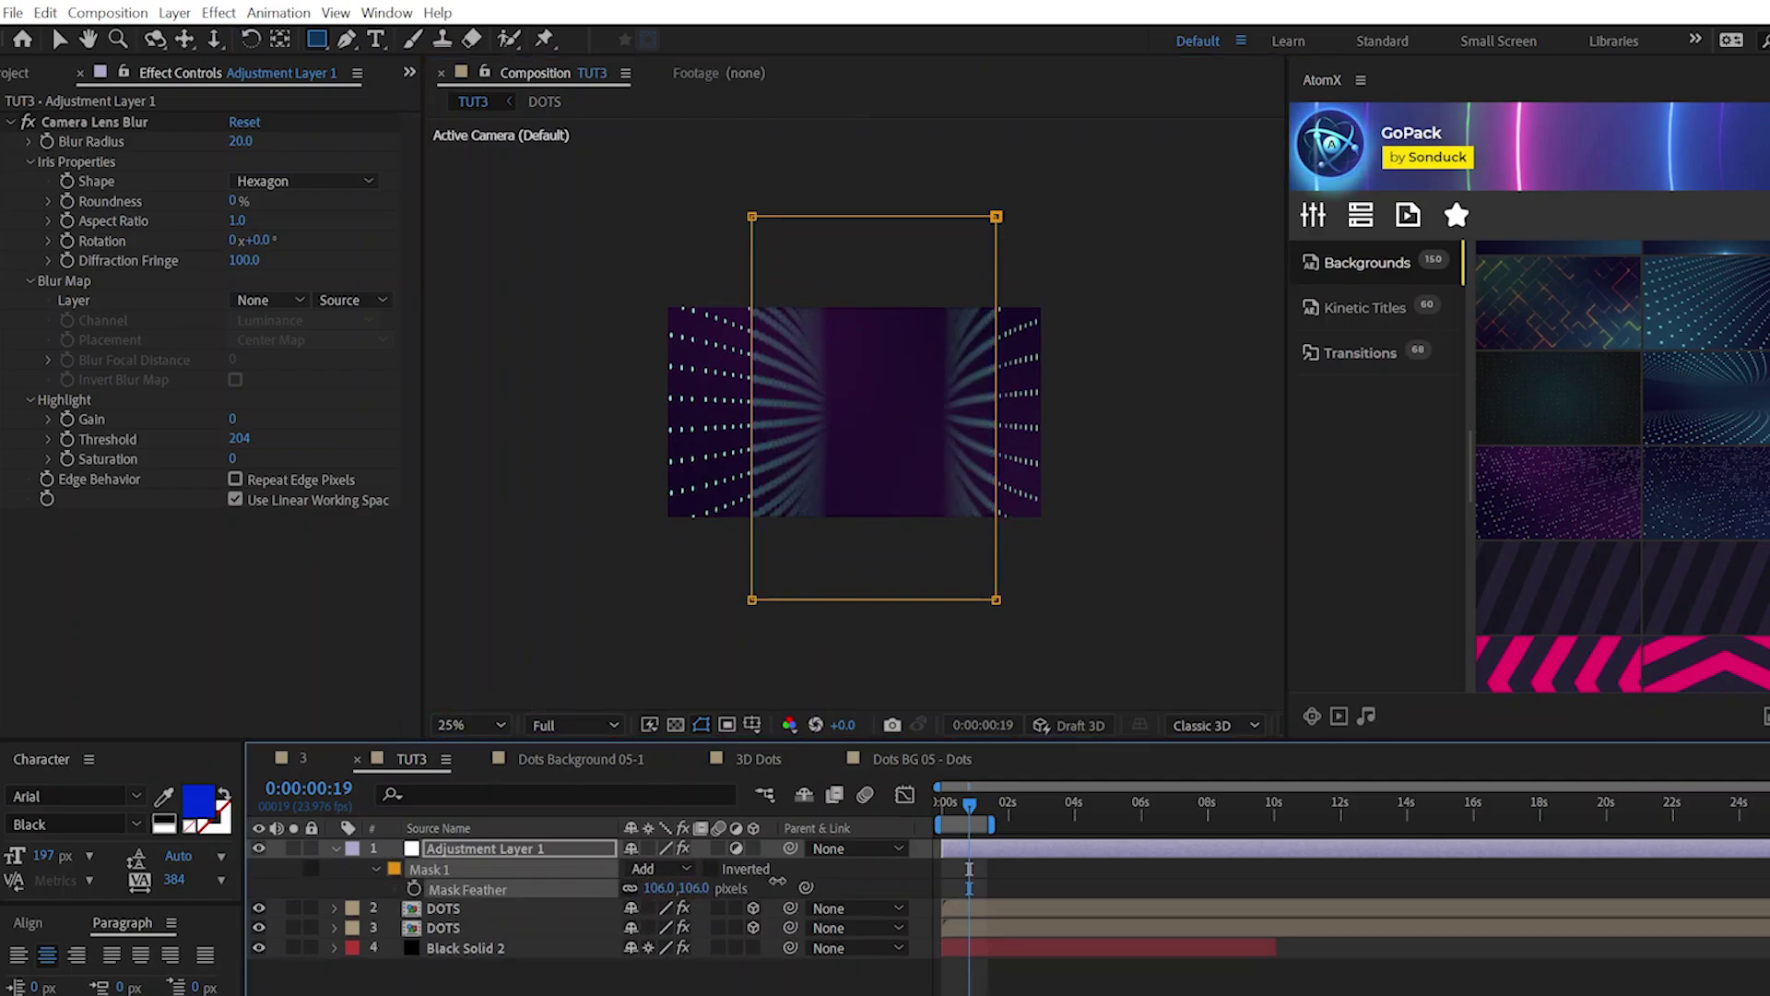
{"action": "key", "text": "alt+slash"}
{"action": "key", "text": "ctrl+alt+y"}
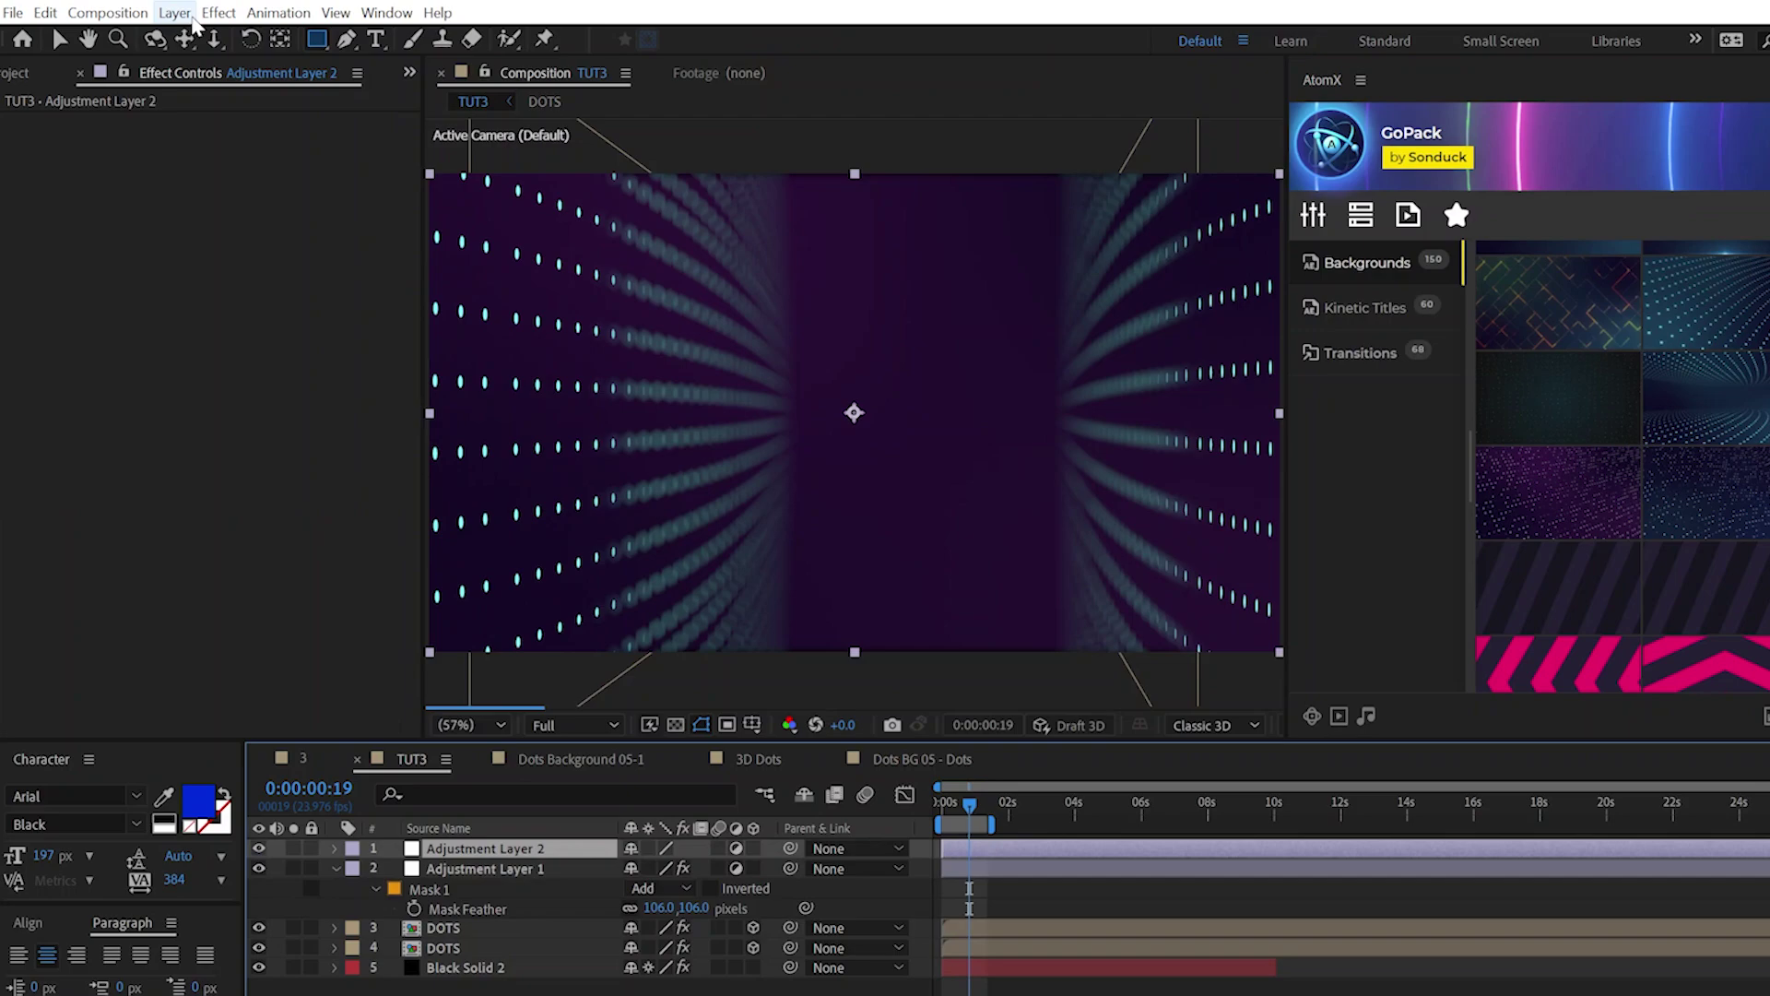
- Give Adjustment Layer 2 two stacked Glow effects, then select Adjustment Layer 1 for its blur
{"action": "left_click", "coordinate": [219, 11]}
{"action": "mouse_move", "coordinate": [277, 524]}
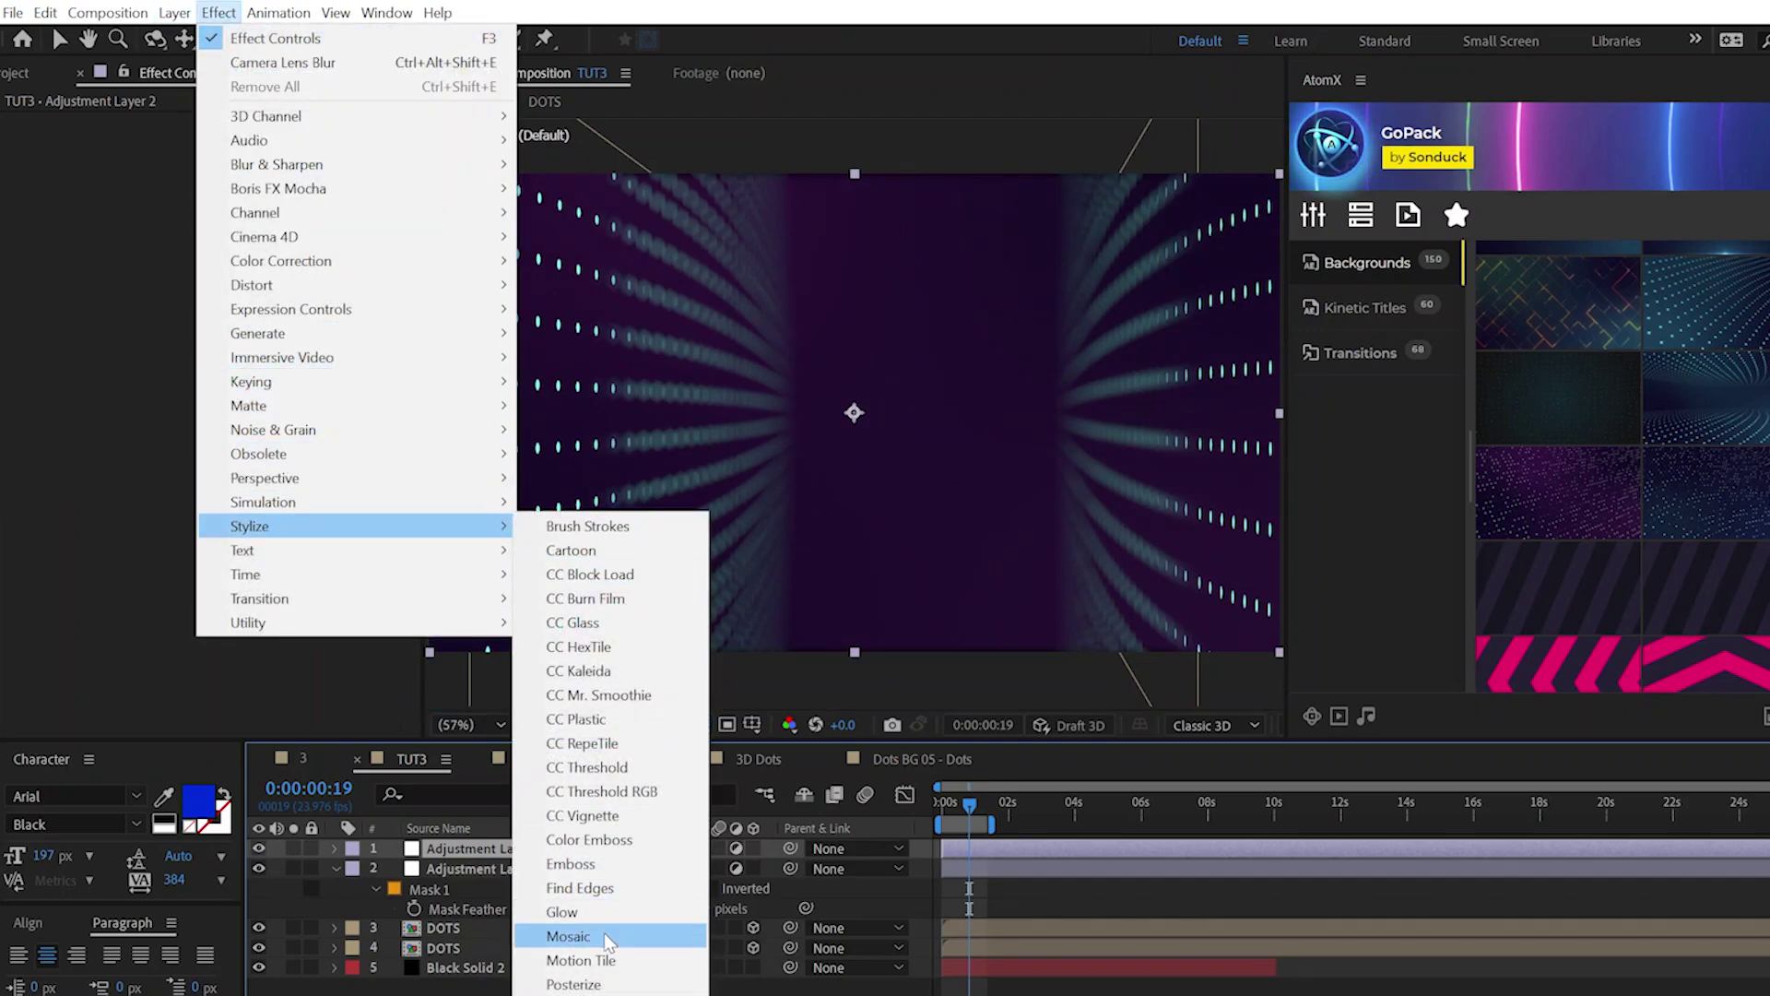
{"action": "left_click", "coordinate": [609, 902]}
{"action": "key", "text": "v"}
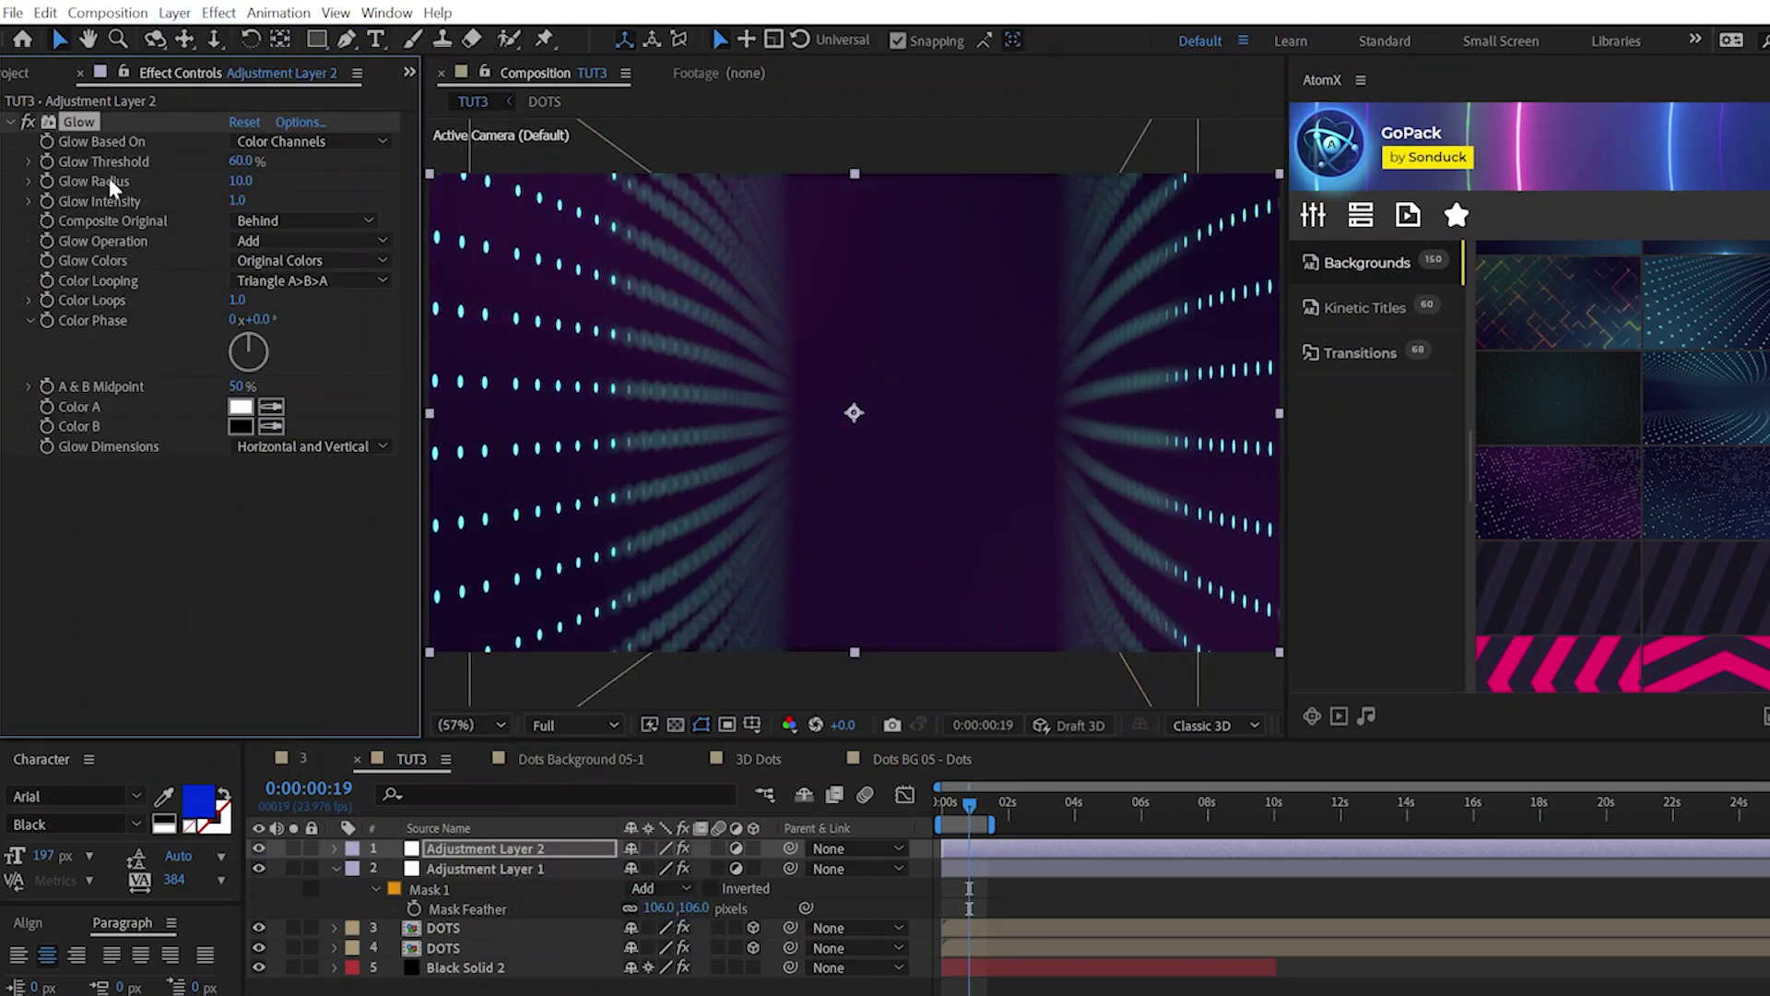
{"action": "key", "text": "ctrl+d"}
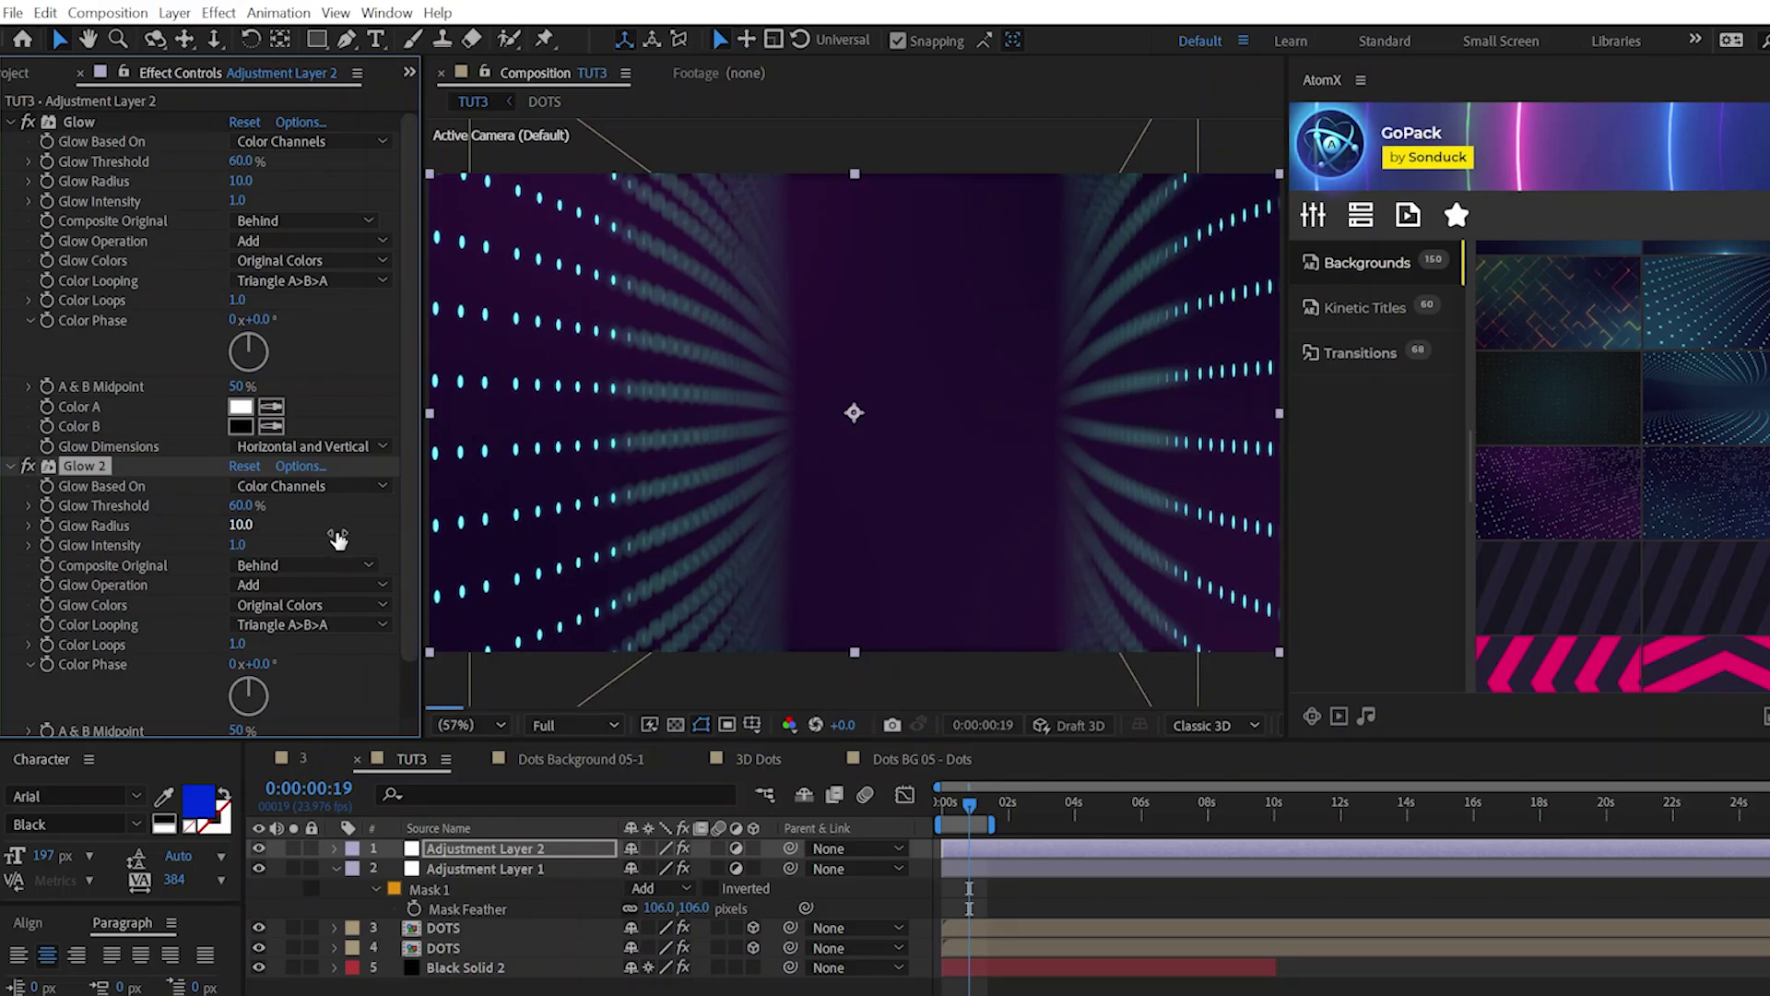
{"action": "key", "text": "ctrl+Down"}
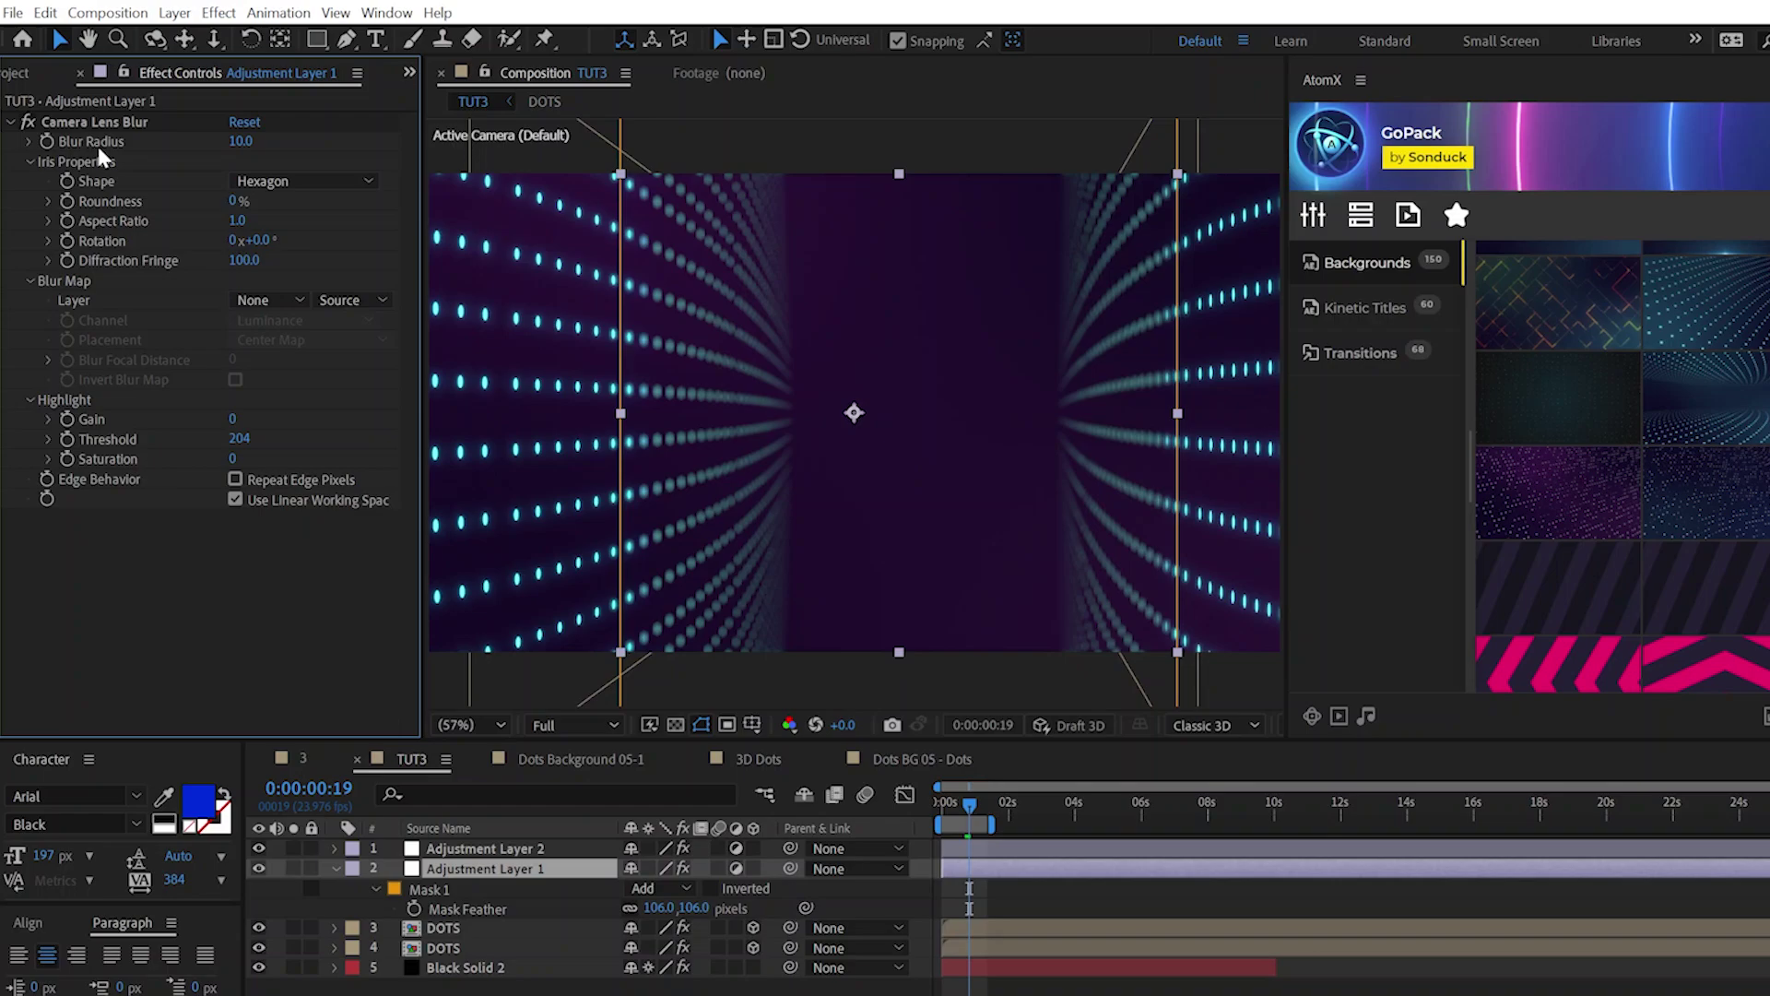
- Open composition 3 with the finished Dots Background 05-1 tunnel
{"action": "left_click", "coordinate": [304, 759]}
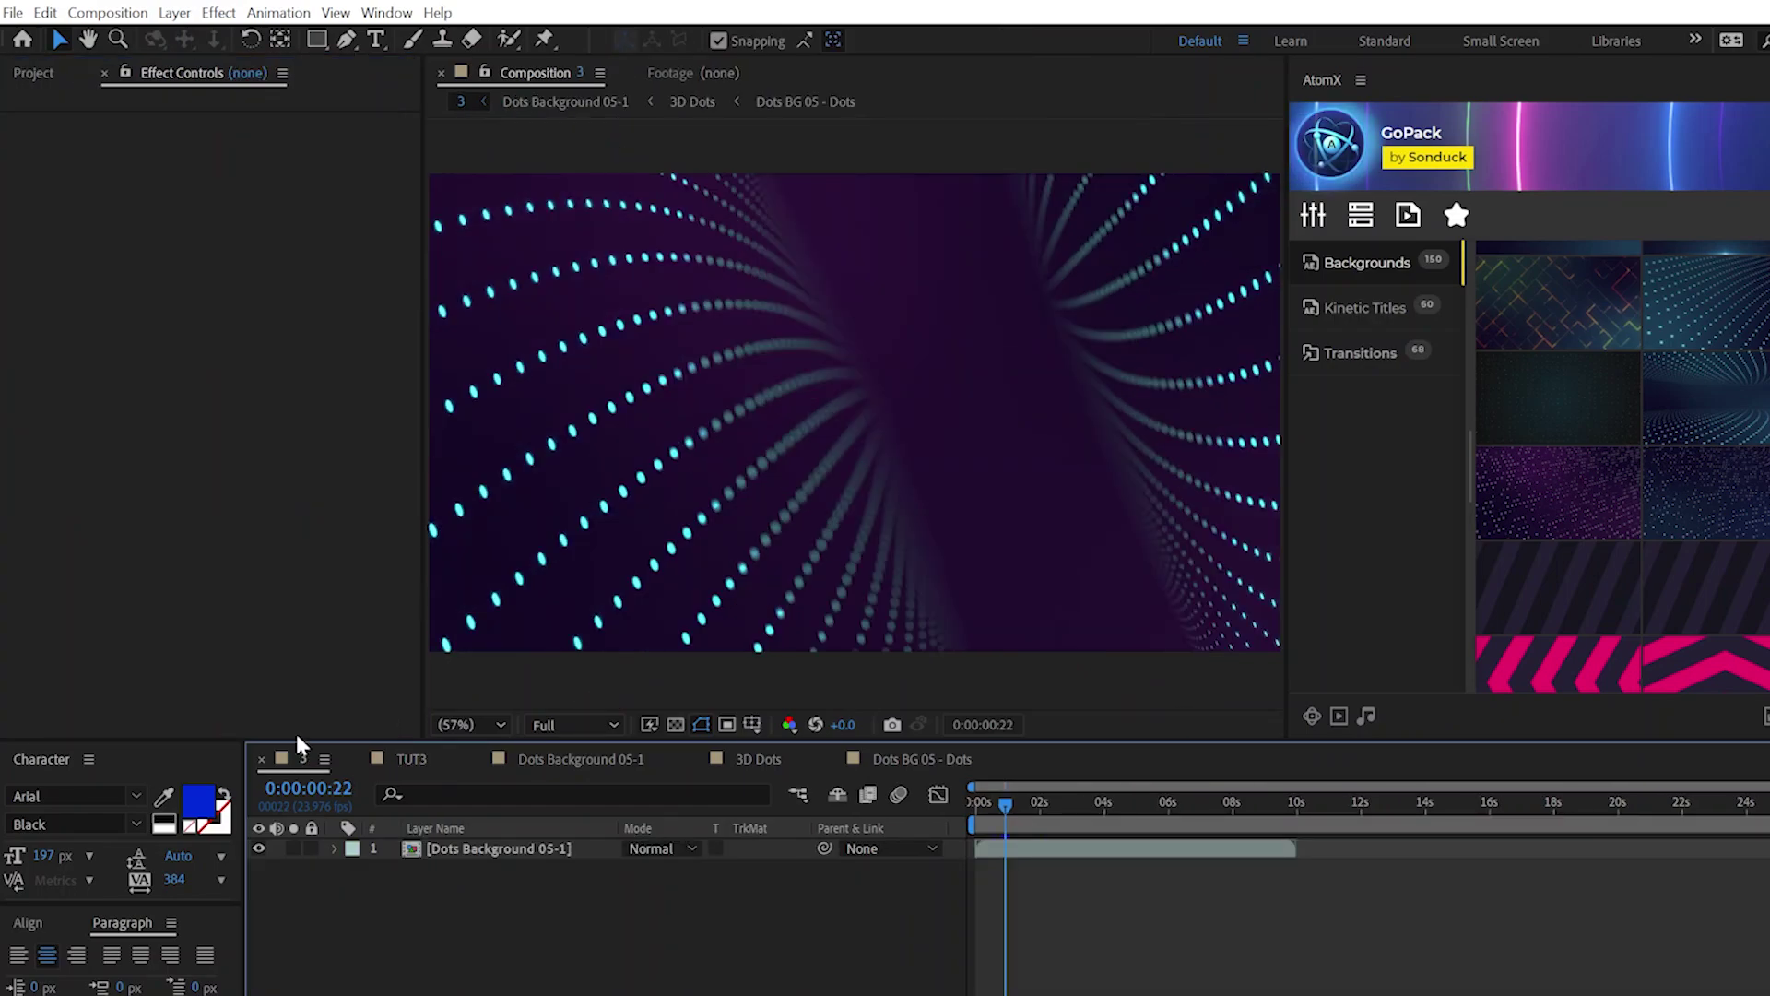